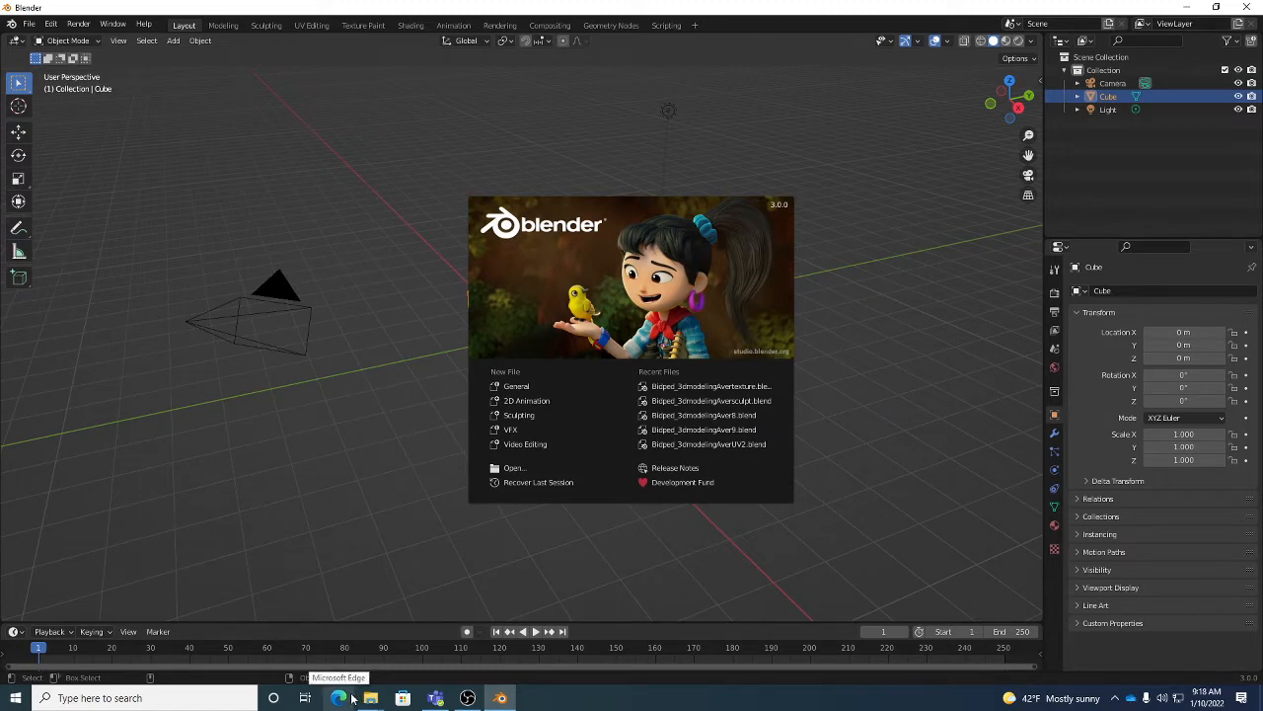
Switch to Microsoft Edge, go to blender.org and open the Blender download page.
{"action": "left_click", "coordinate": [345, 700]}
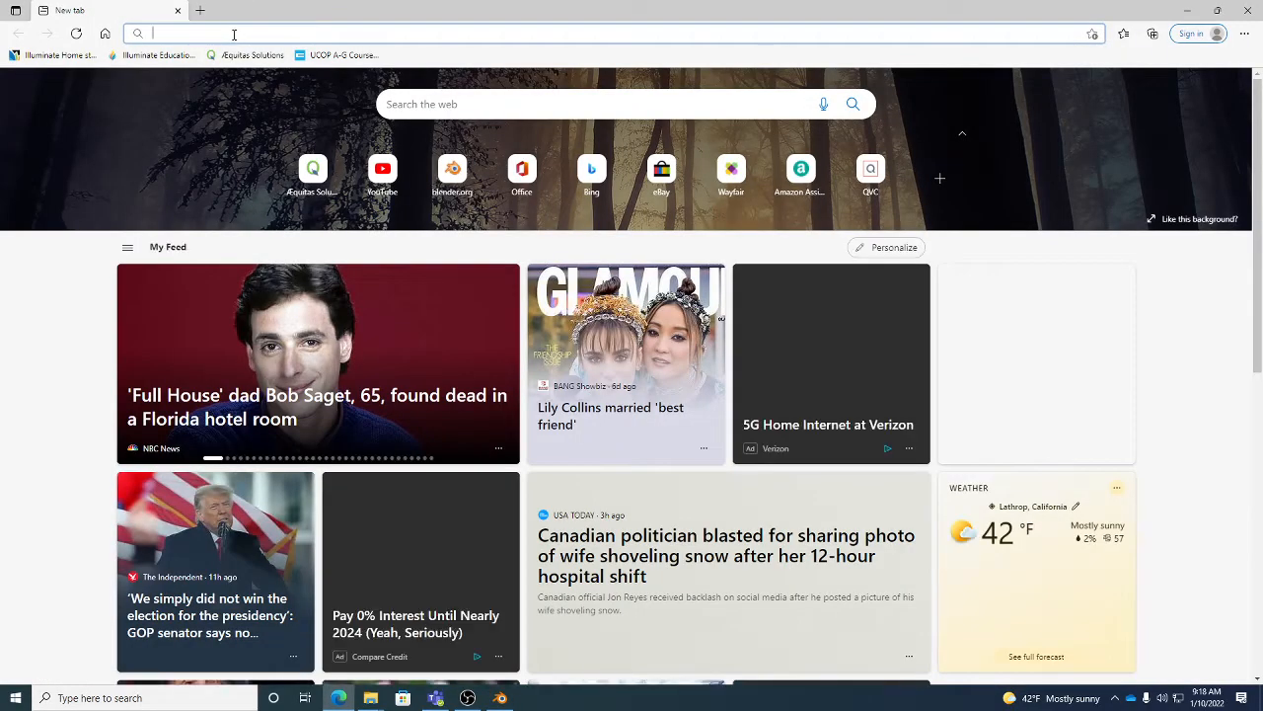
{"action": "type", "text": "blender.org"}
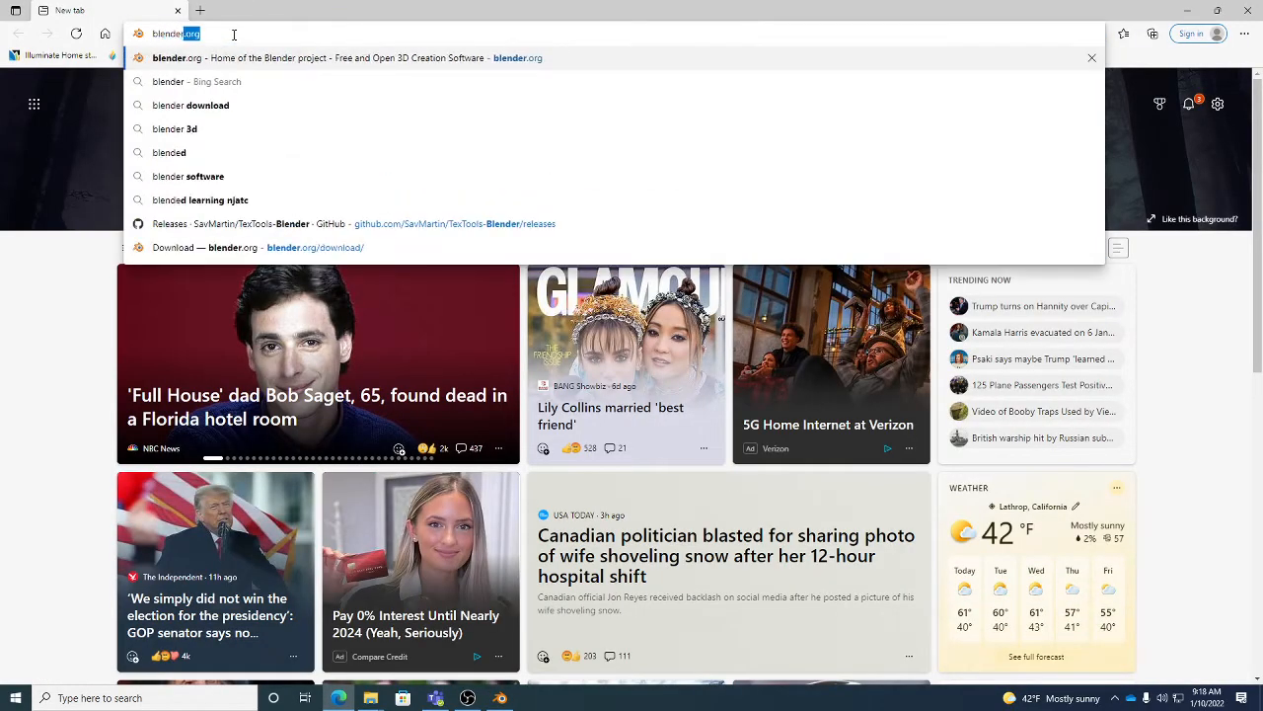
{"action": "key", "text": "Return"}
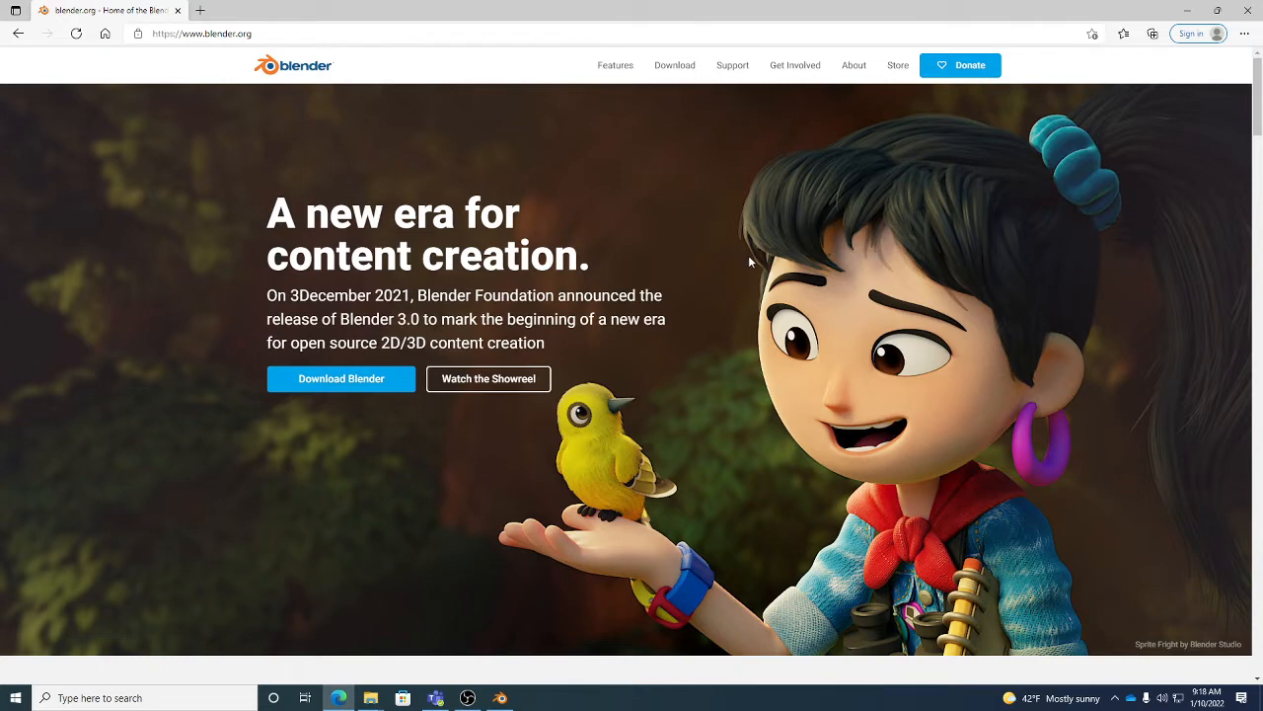
{"action": "left_click", "coordinate": [358, 385]}
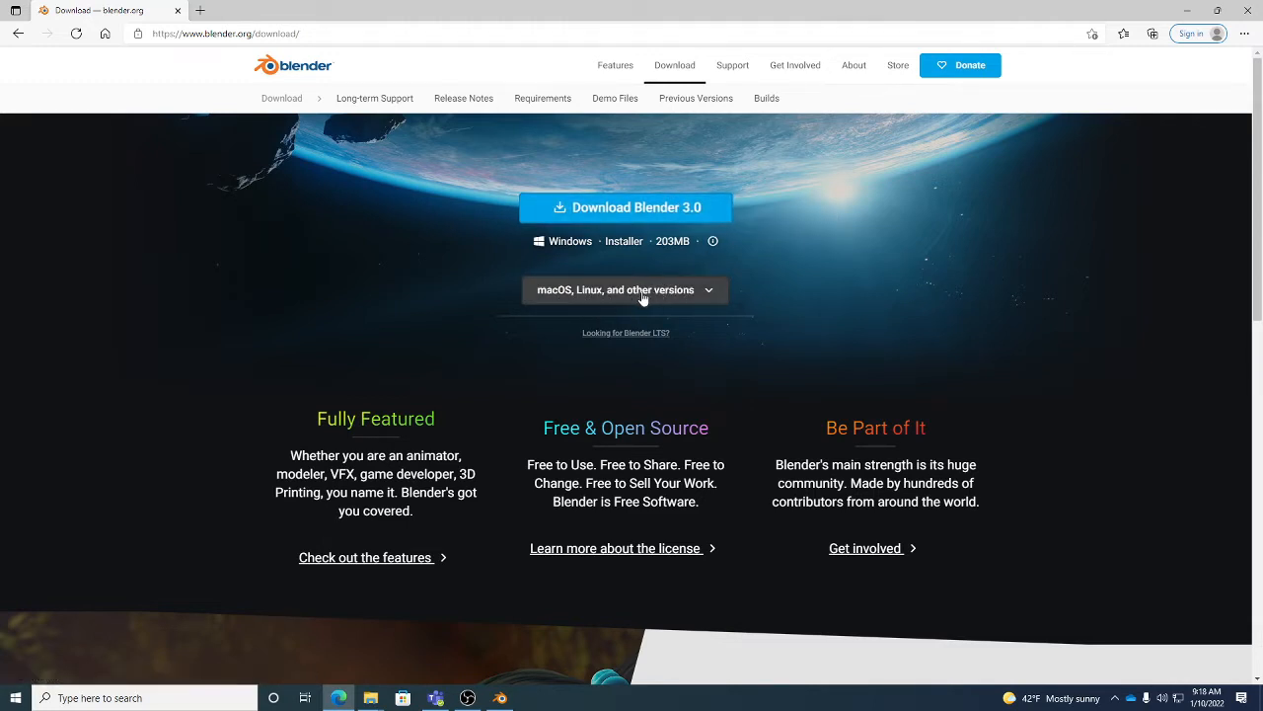
Examine the list of macOS, Linux and other Blender versions, including the Windows Portable (.zip), and close the browser.
{"action": "left_click", "coordinate": [694, 293]}
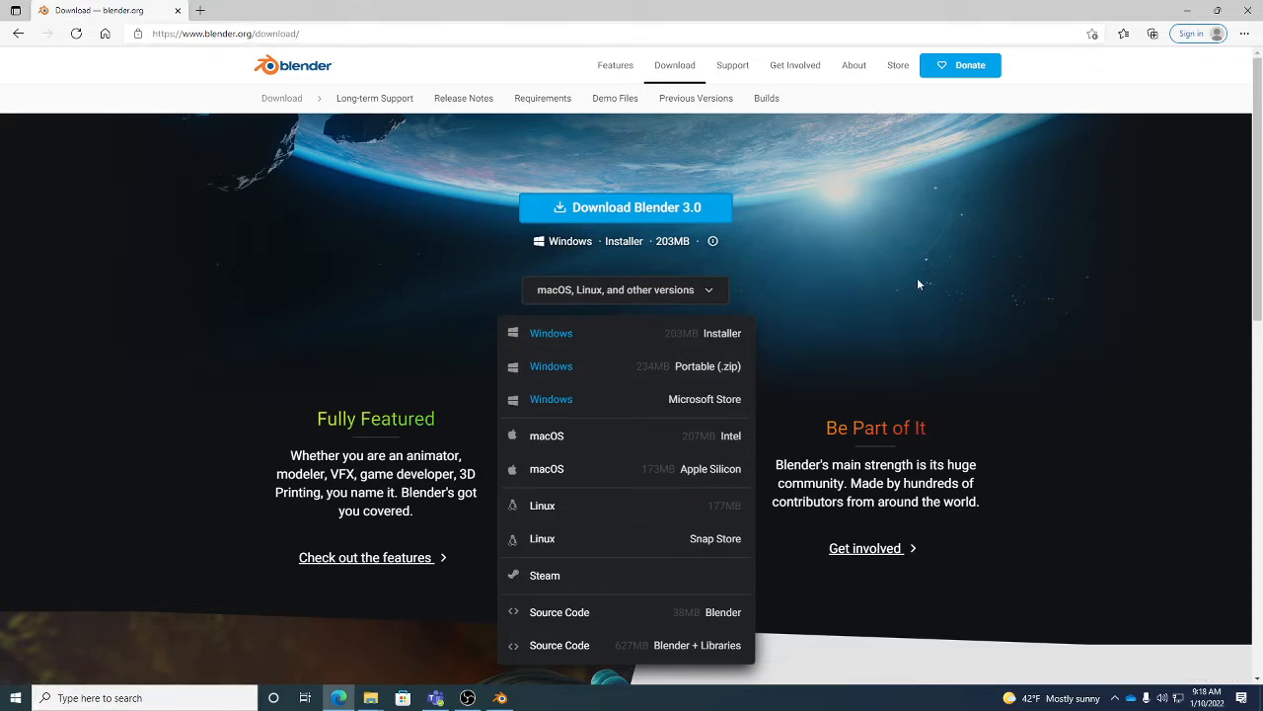
{"action": "left_click", "coordinate": [942, 319]}
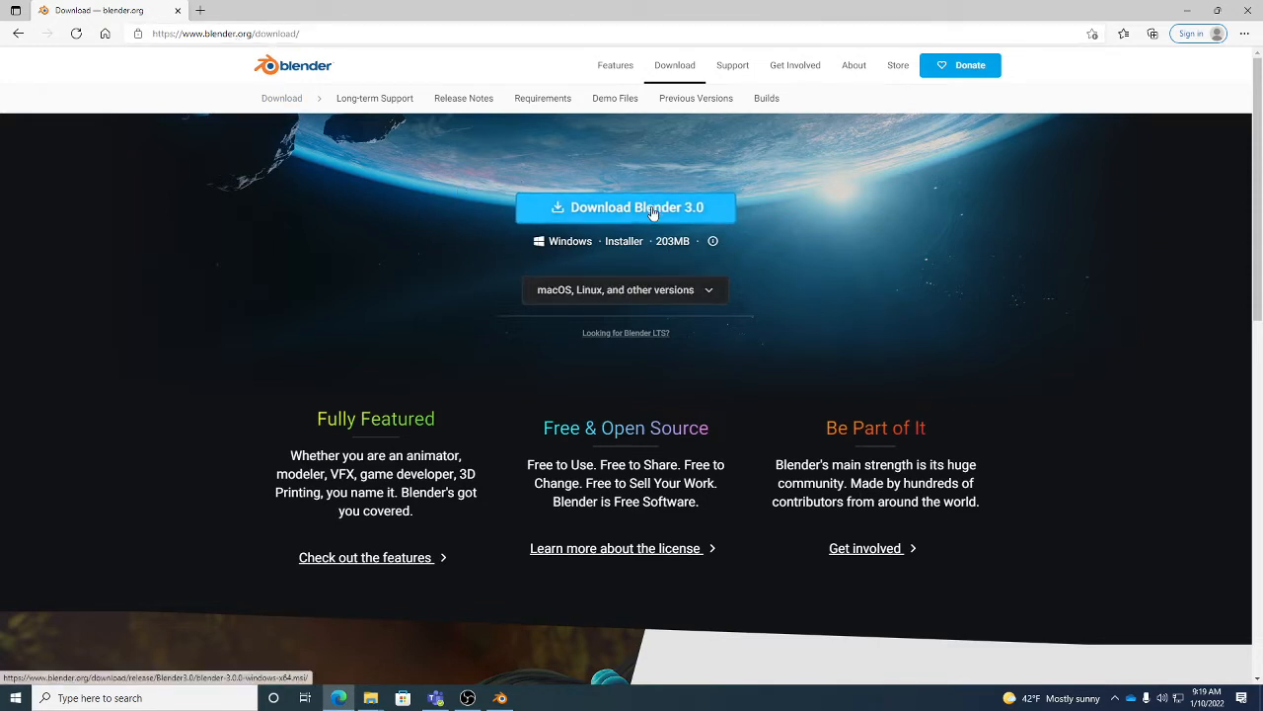
{"action": "left_click", "coordinate": [650, 294]}
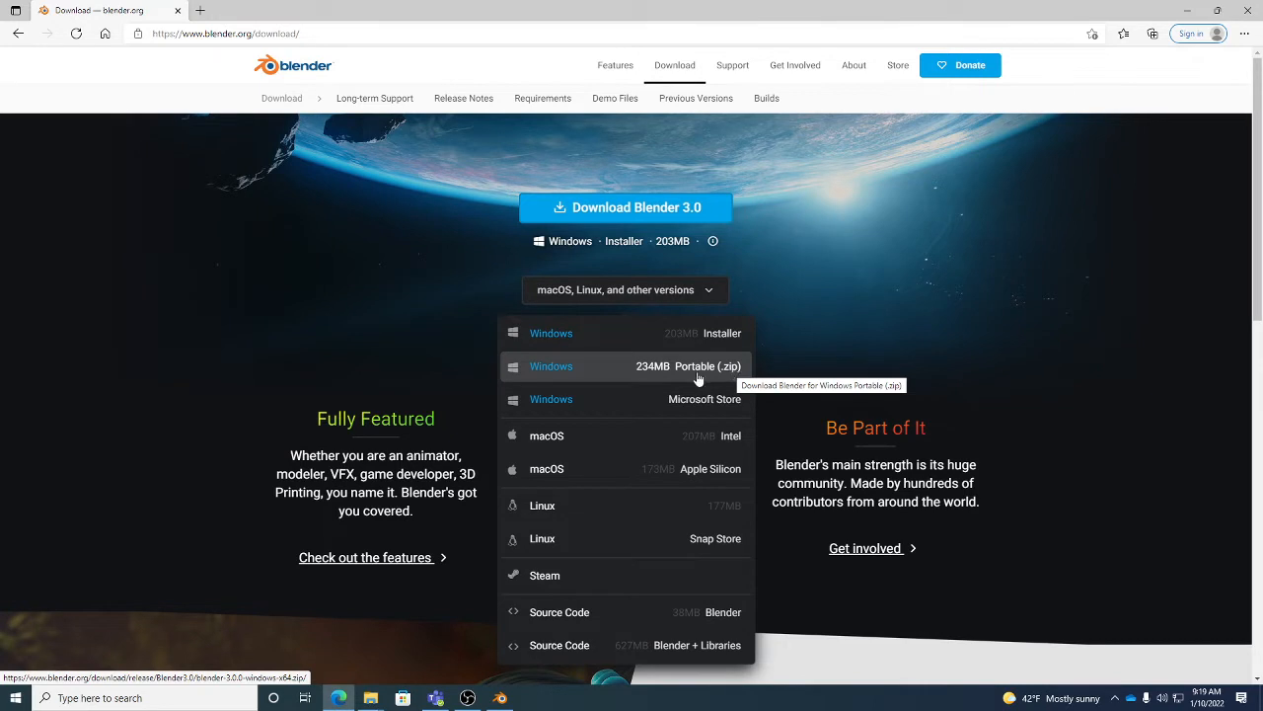
{"action": "left_click", "coordinate": [1242, 11]}
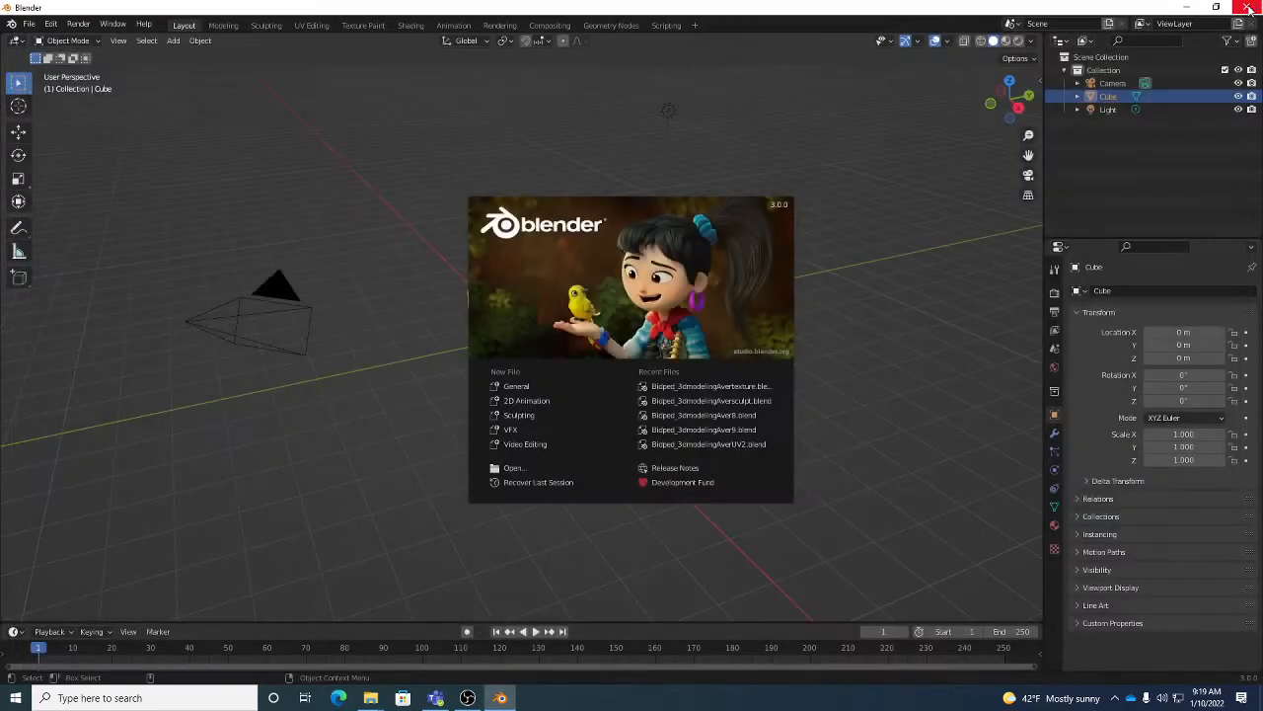
Minimize Blender, close the OBSPortable folder window and bring the blender-3.0.0-windows-x64 folder window to the front.
{"action": "left_click", "coordinate": [1182, 7]}
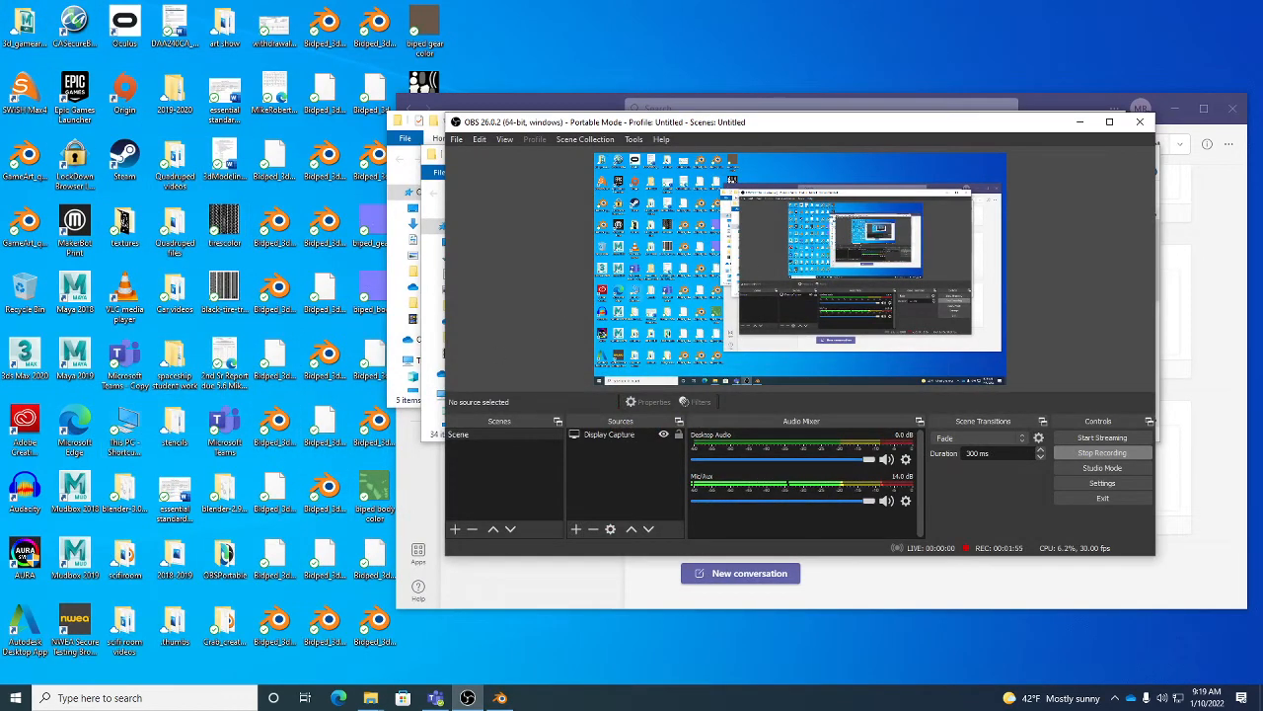
{"action": "left_click", "coordinate": [370, 698]}
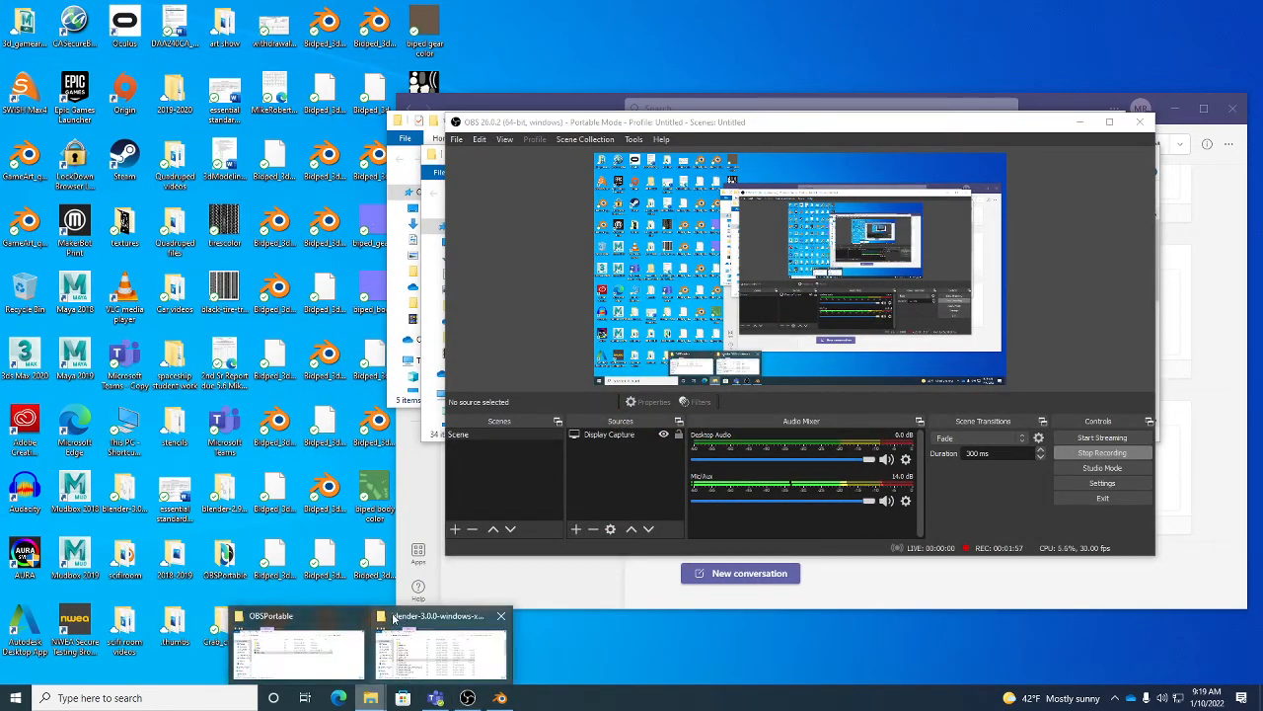
{"action": "left_click", "coordinate": [301, 646]}
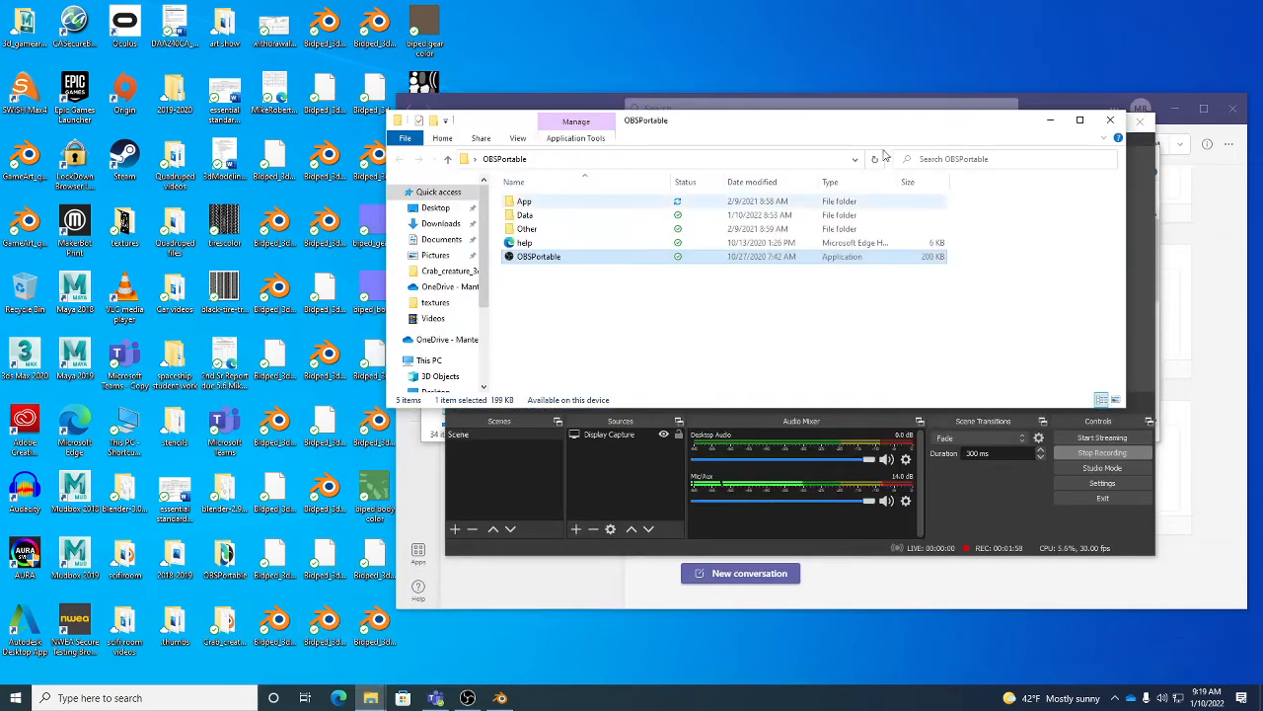
{"action": "left_click", "coordinate": [1110, 120]}
{"action": "left_click", "coordinate": [370, 698]}
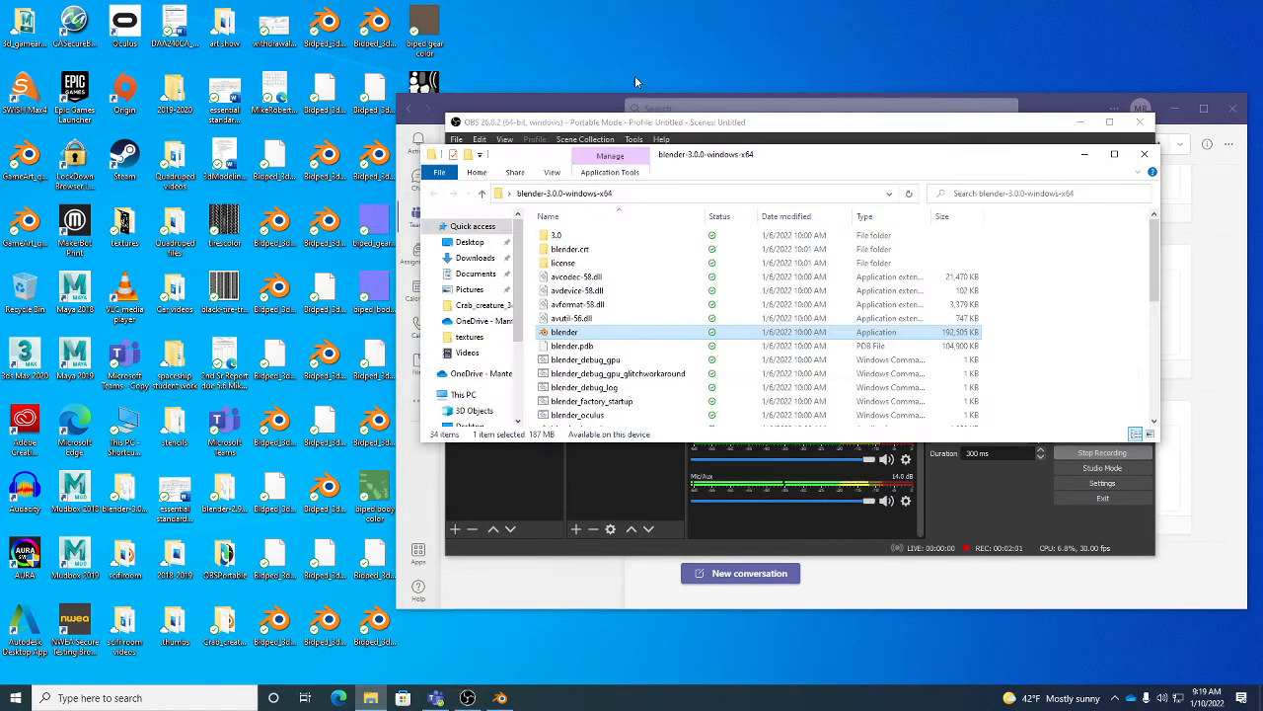
Open the blender-3.0.0-windows-x64 zip in Downloads, select the folder inside it and close the window.
{"action": "left_click", "coordinate": [475, 259]}
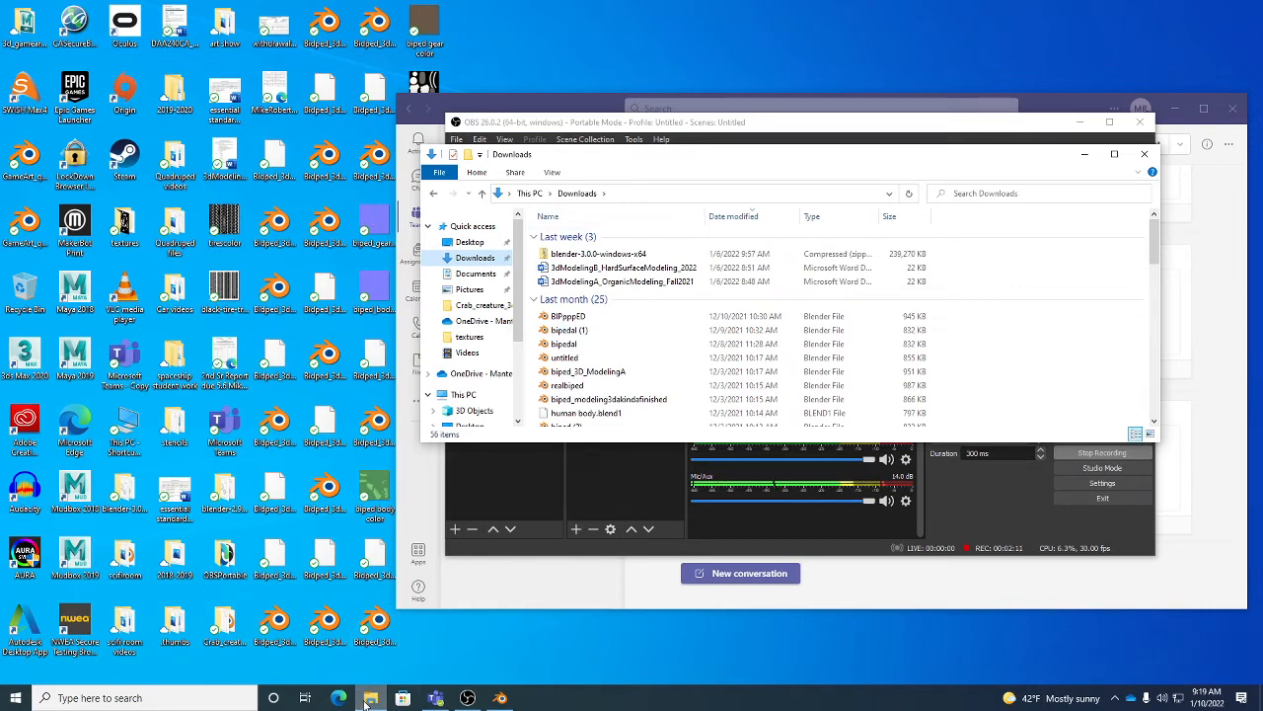
{"action": "double_click", "coordinate": [602, 254]}
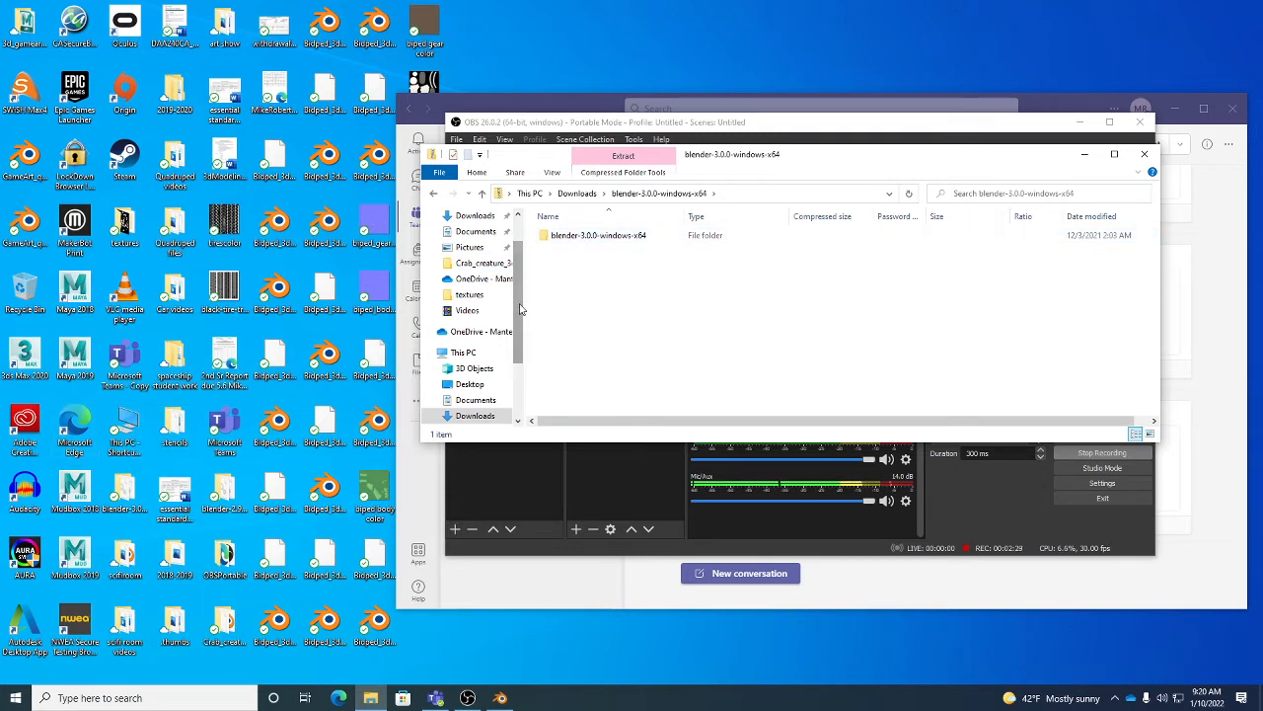
{"action": "scroll", "coordinate": [513, 226], "scroll_direction": "up", "scroll_amount": 1}
{"action": "left_click_drag", "start_coordinate": [563, 236], "coordinate": [603, 273]}
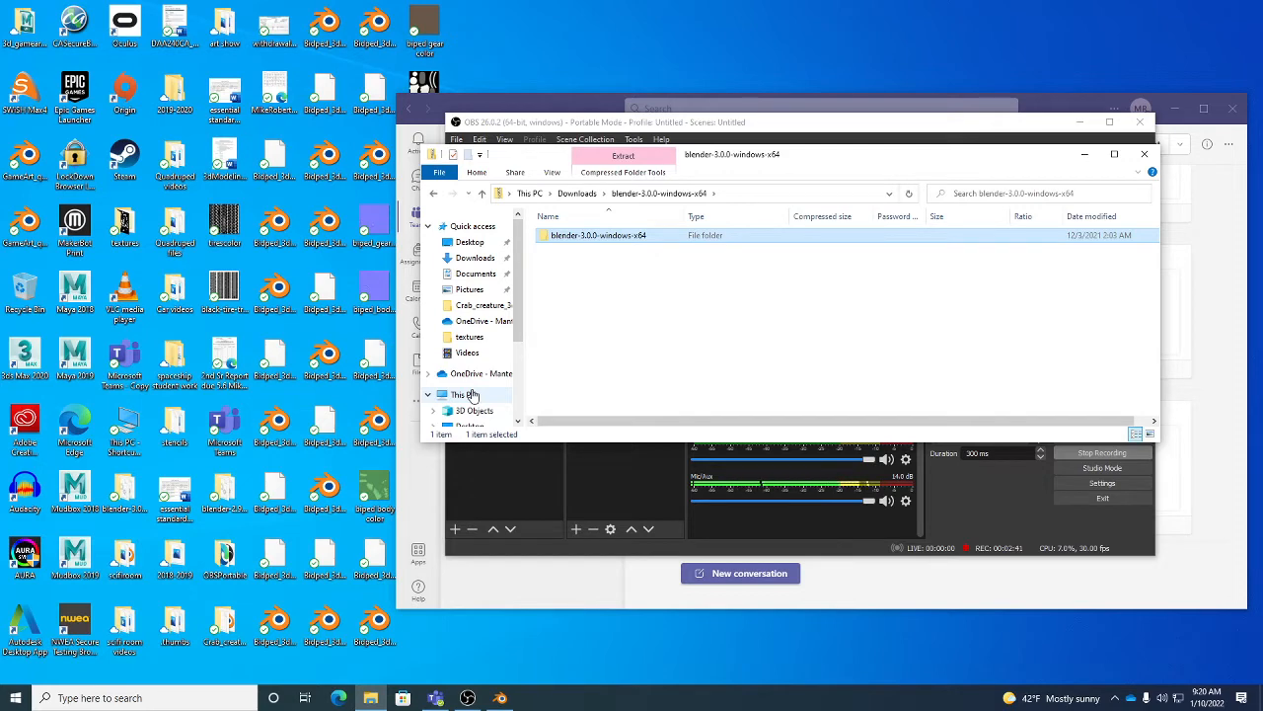
{"action": "left_click", "coordinate": [1145, 155]}
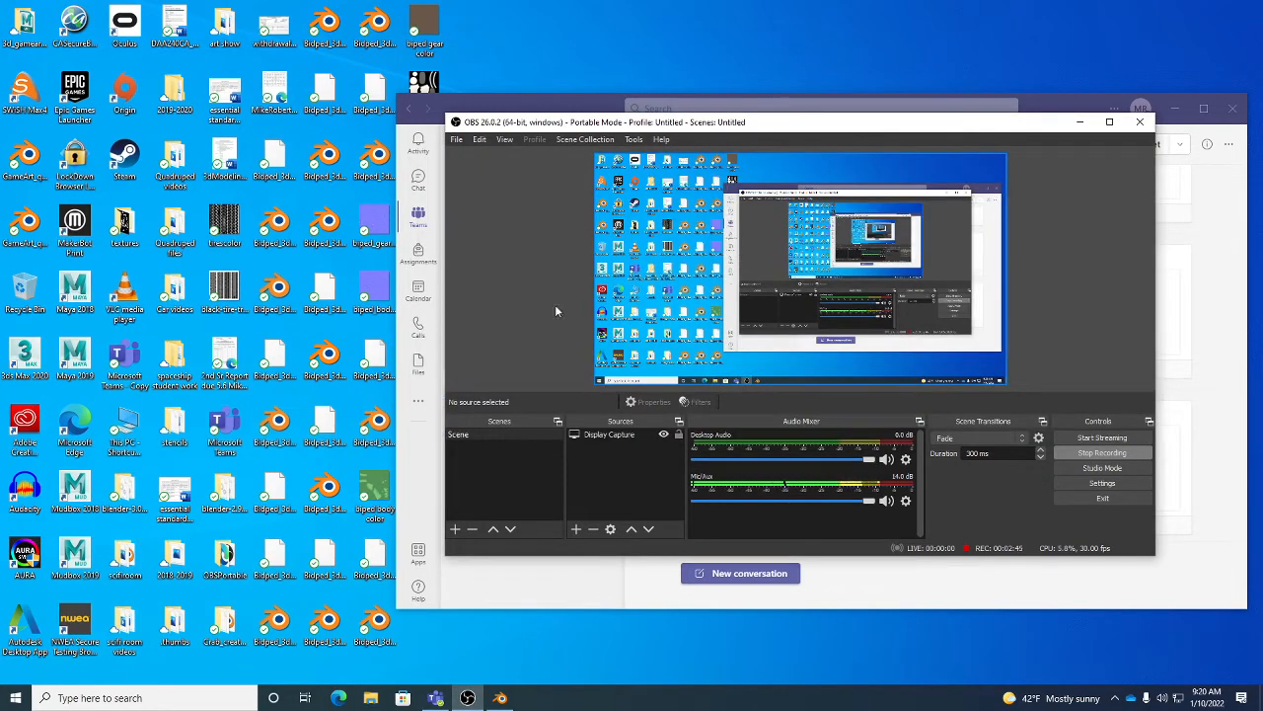
Inspect the contents of the extracted blender-3.0.0-windows-x64 folder on the desktop and close it.
{"action": "double_click", "coordinate": [124, 489]}
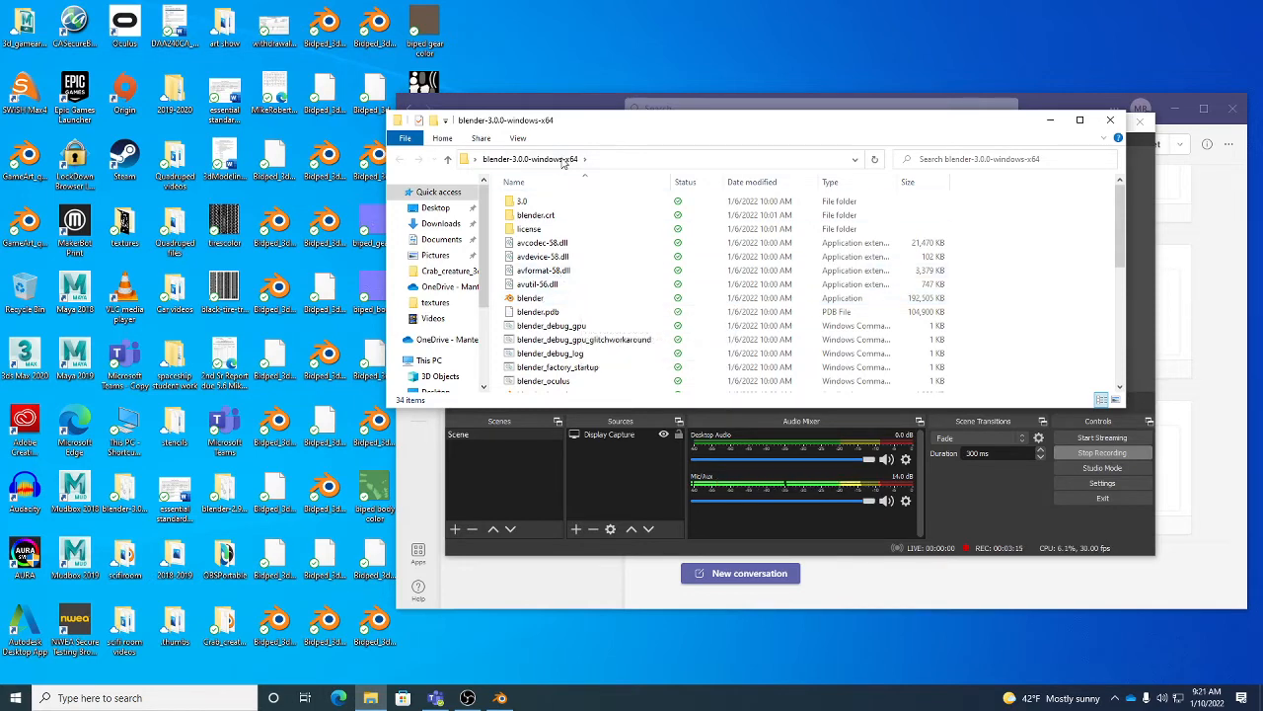
{"action": "left_click", "coordinate": [1110, 122]}
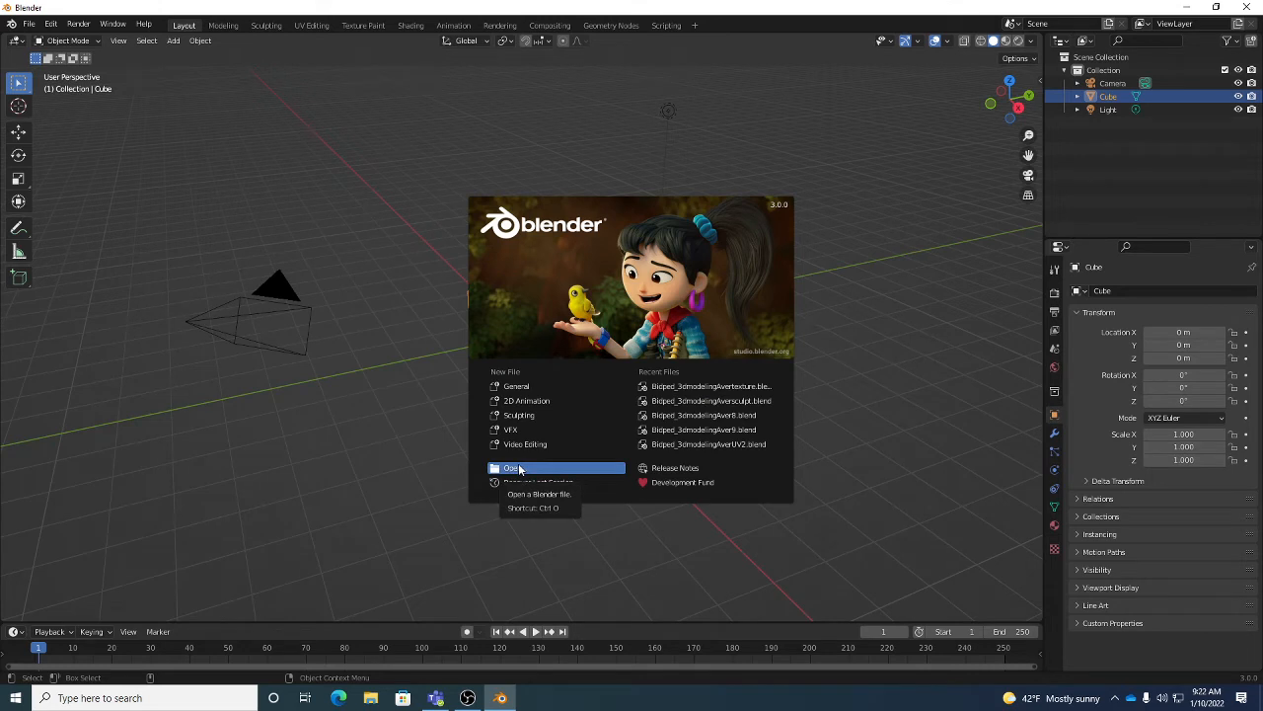
Start a new General file in Blender and open the Preferences window over the middle of the viewport.
{"action": "left_click", "coordinate": [535, 388]}
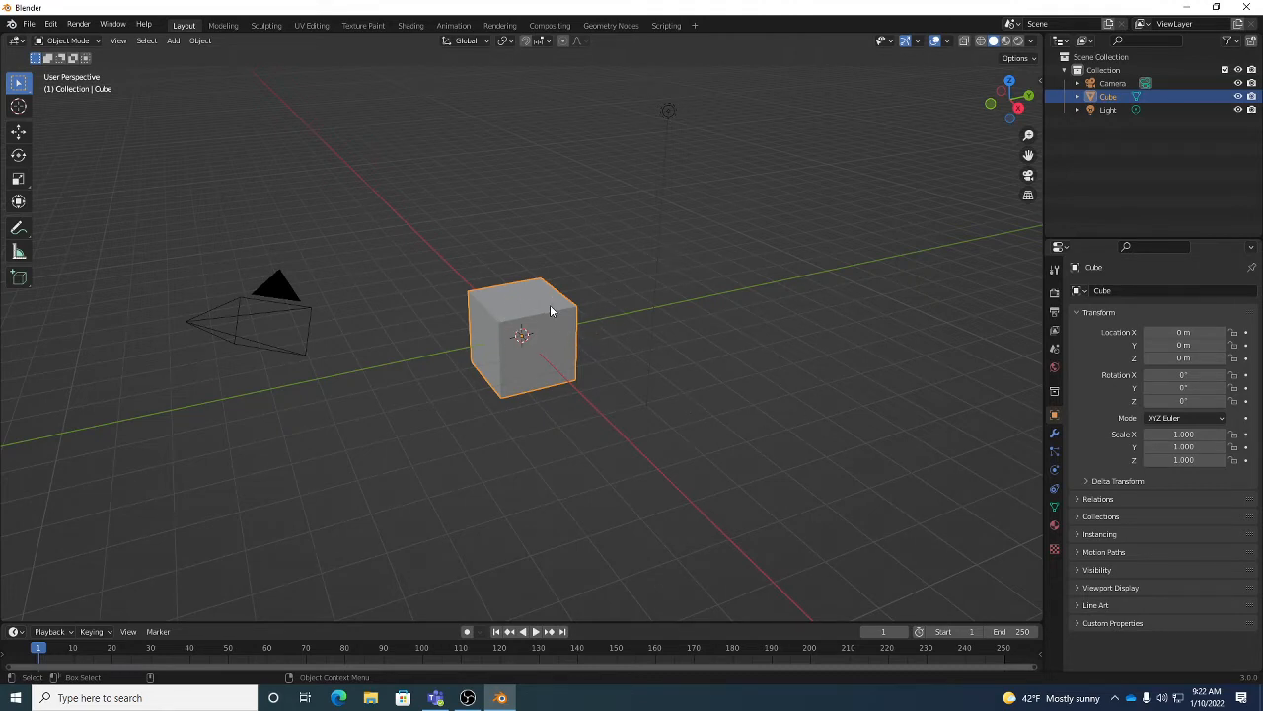
{"action": "left_click", "coordinate": [58, 27]}
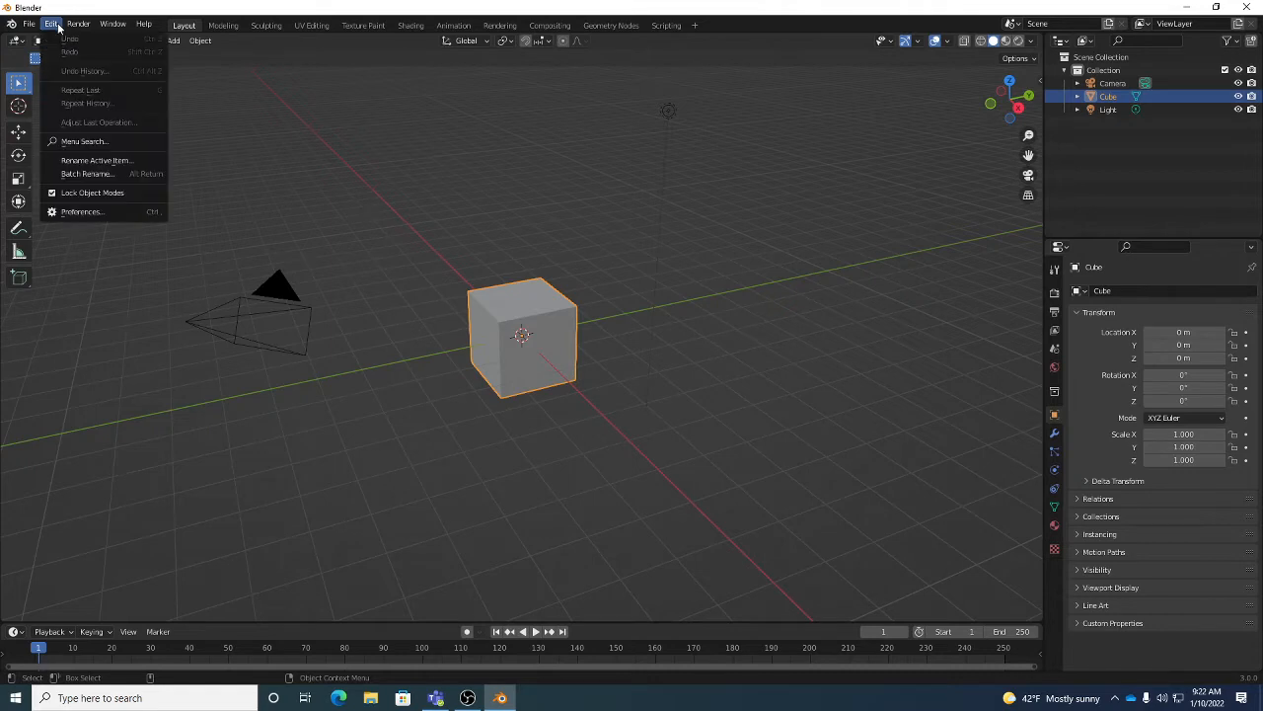
{"action": "left_click", "coordinate": [77, 213]}
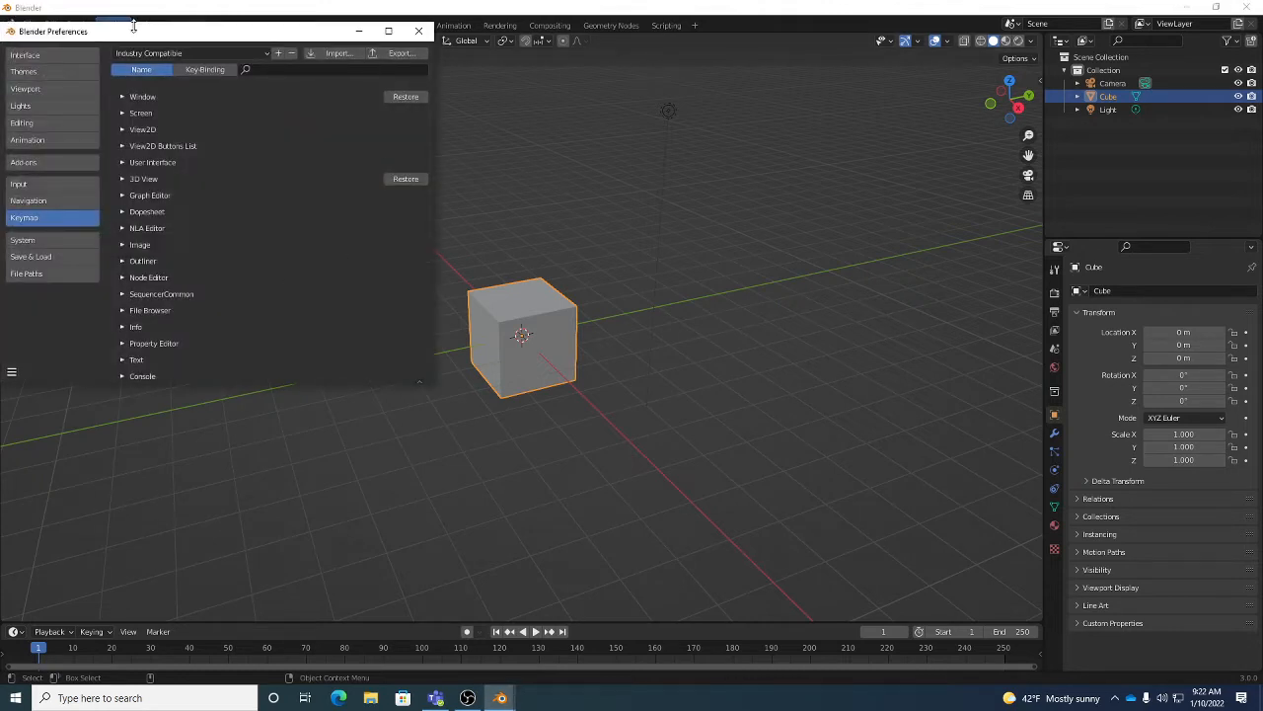
{"action": "left_click_drag", "start_coordinate": [138, 38], "coordinate": [508, 110]}
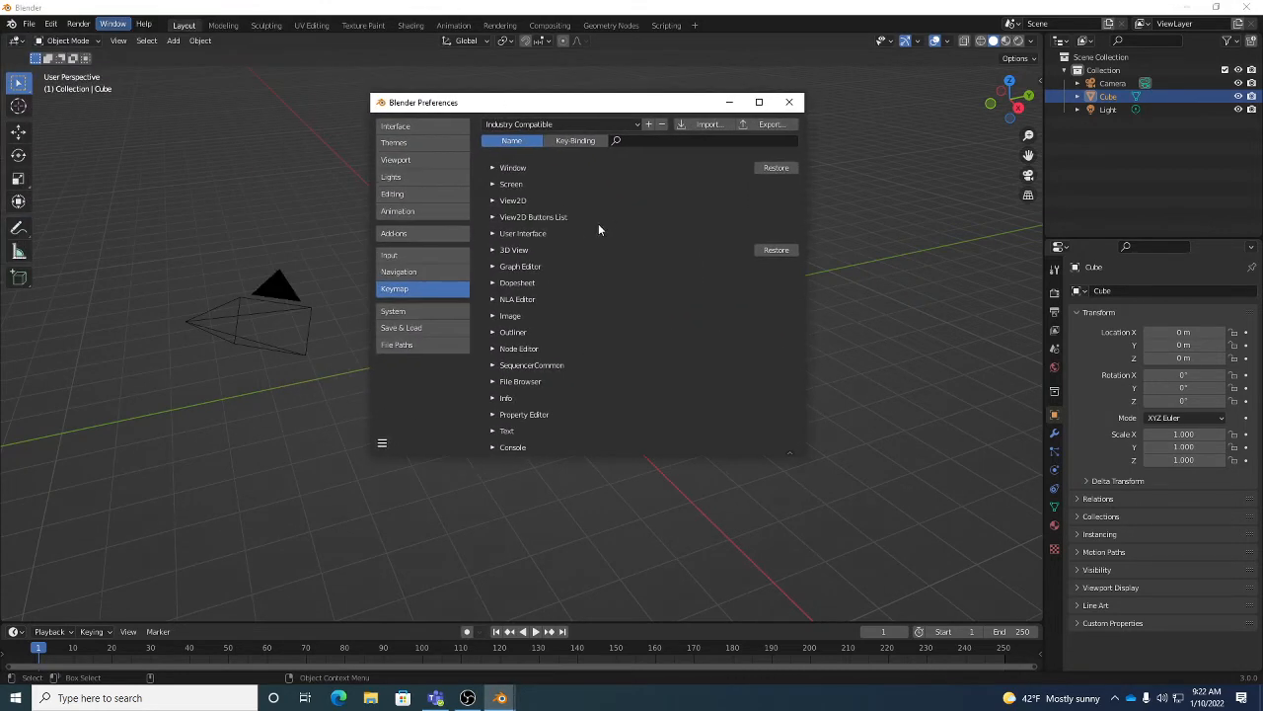
Set the keymap preset to Industry Compatible in the Preferences.
{"action": "left_click", "coordinate": [414, 254]}
{"action": "left_click", "coordinate": [410, 273]}
{"action": "left_click", "coordinate": [408, 289]}
{"action": "left_click", "coordinate": [602, 124]}
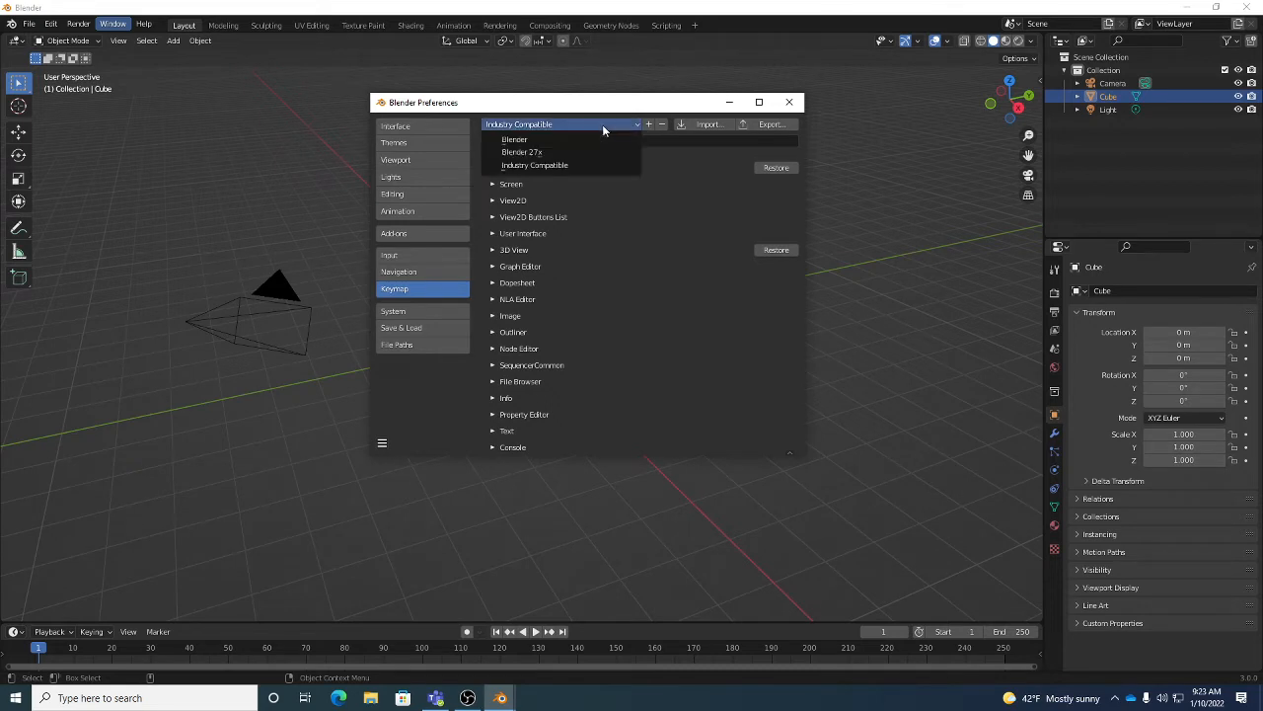
{"action": "left_click", "coordinate": [555, 164]}
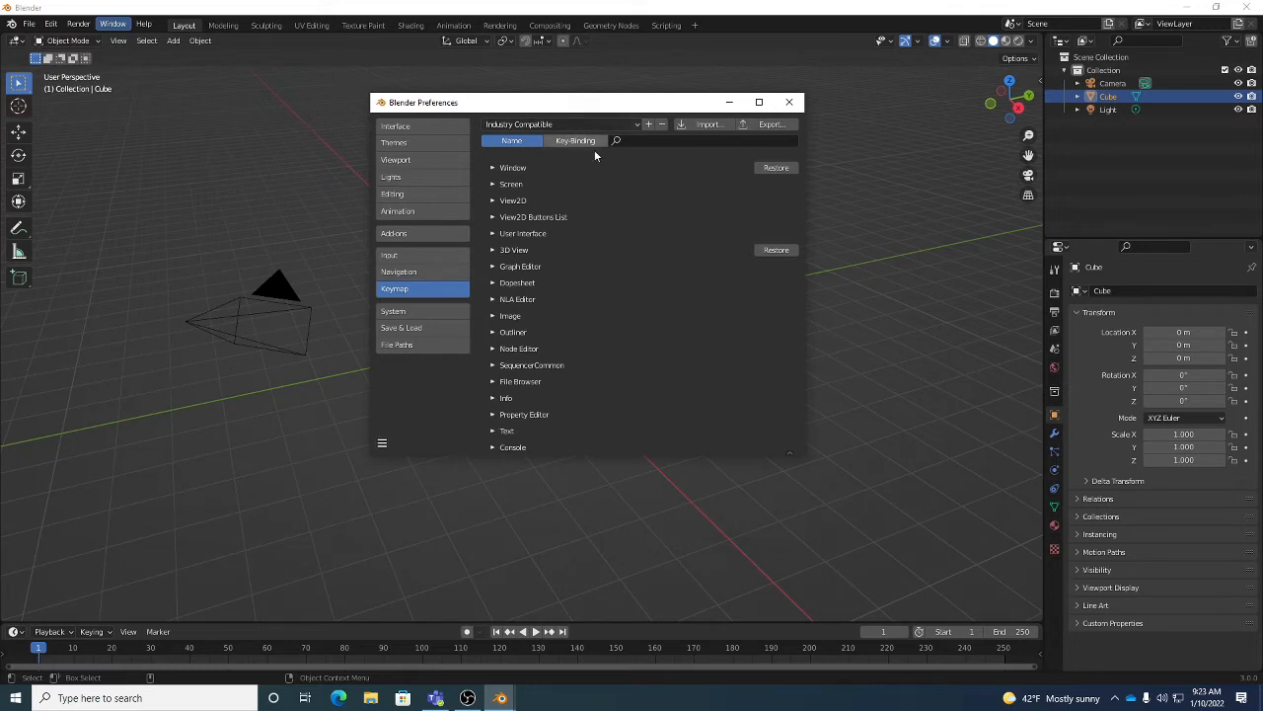
Review the Save & Load and Navigation preferences, including the orbit settings and the zoom axis.
{"action": "left_click", "coordinate": [392, 330]}
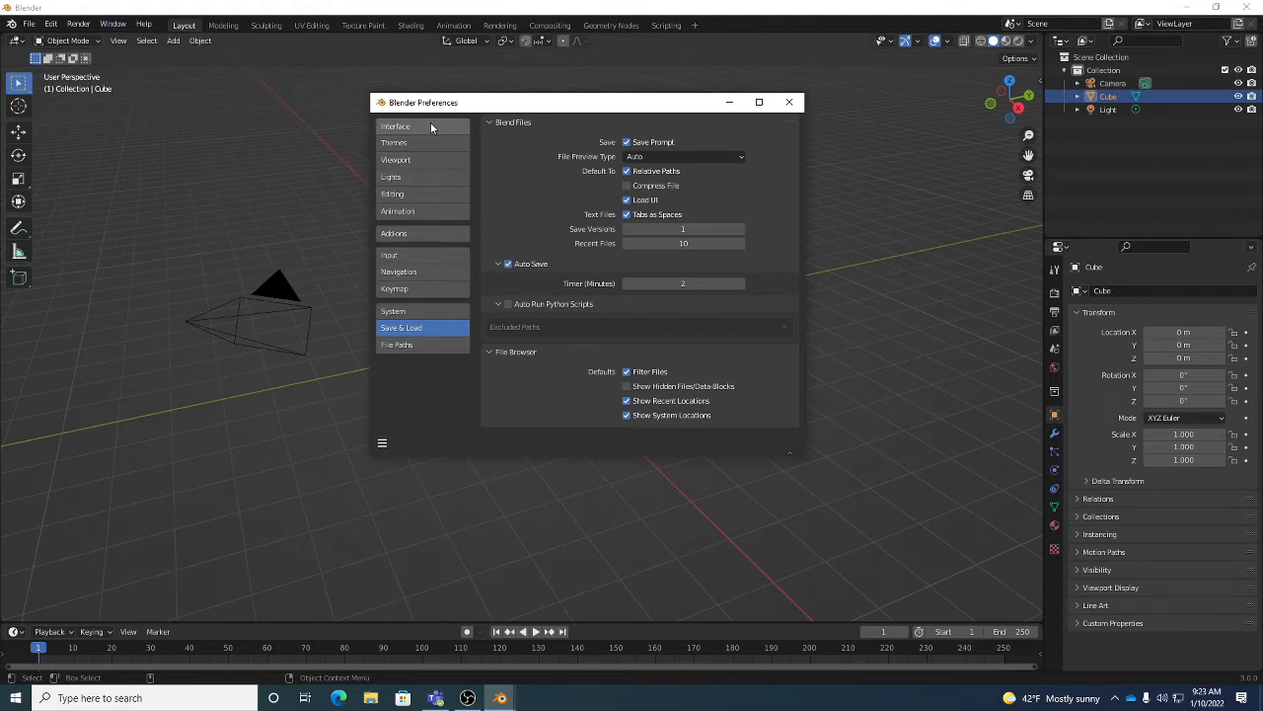
{"action": "left_click", "coordinate": [442, 274]}
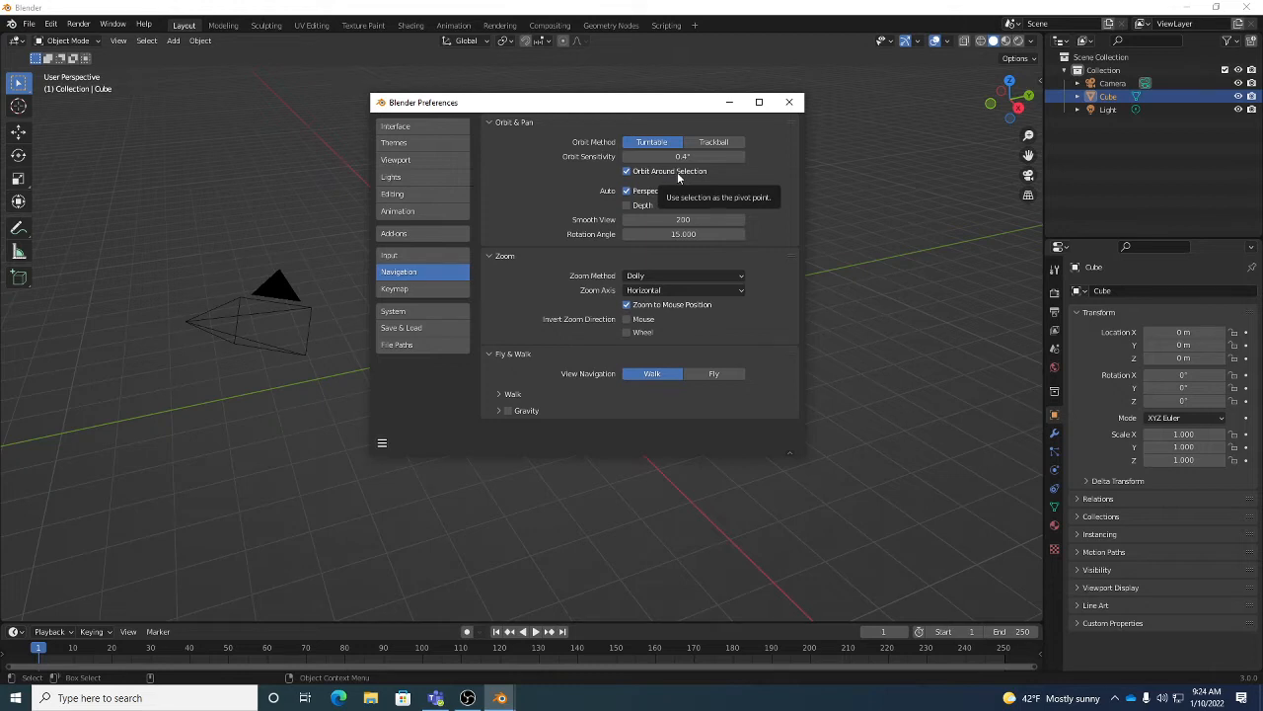
{"action": "left_click", "coordinate": [664, 290]}
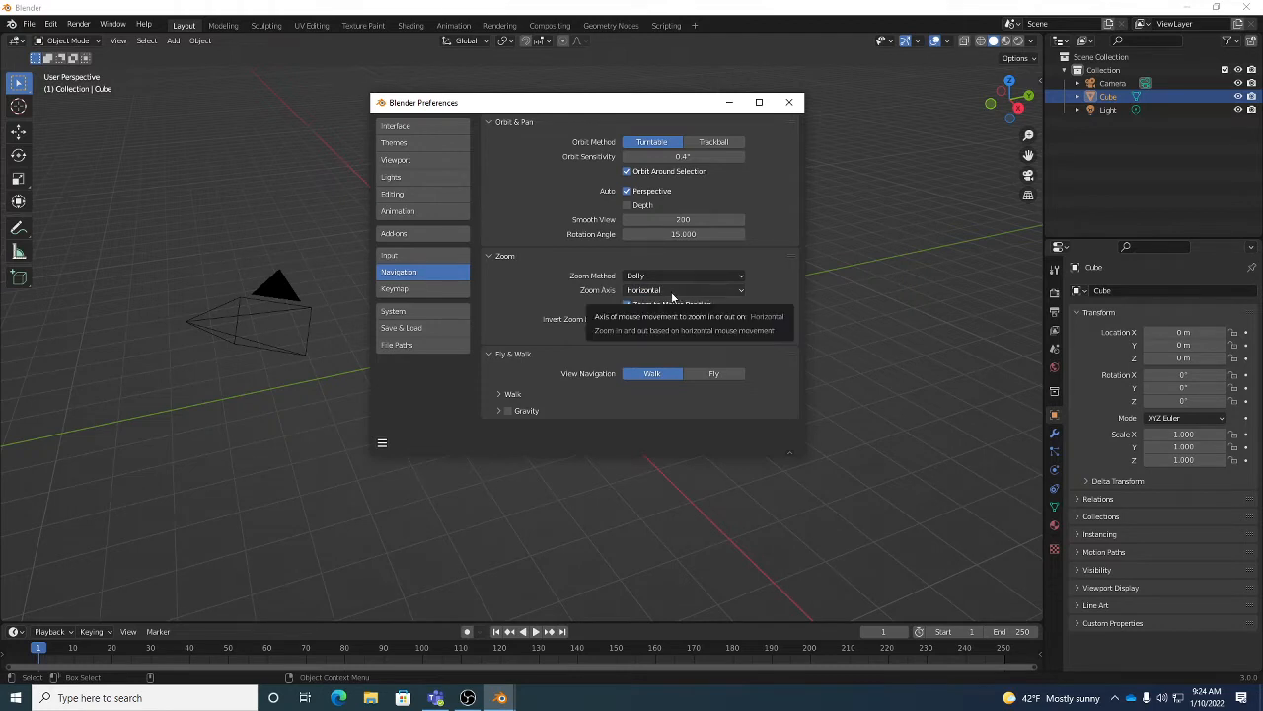
Return to the keymap settings, choose the Industry Compatible preset again and close the Preferences.
{"action": "left_click", "coordinate": [419, 288]}
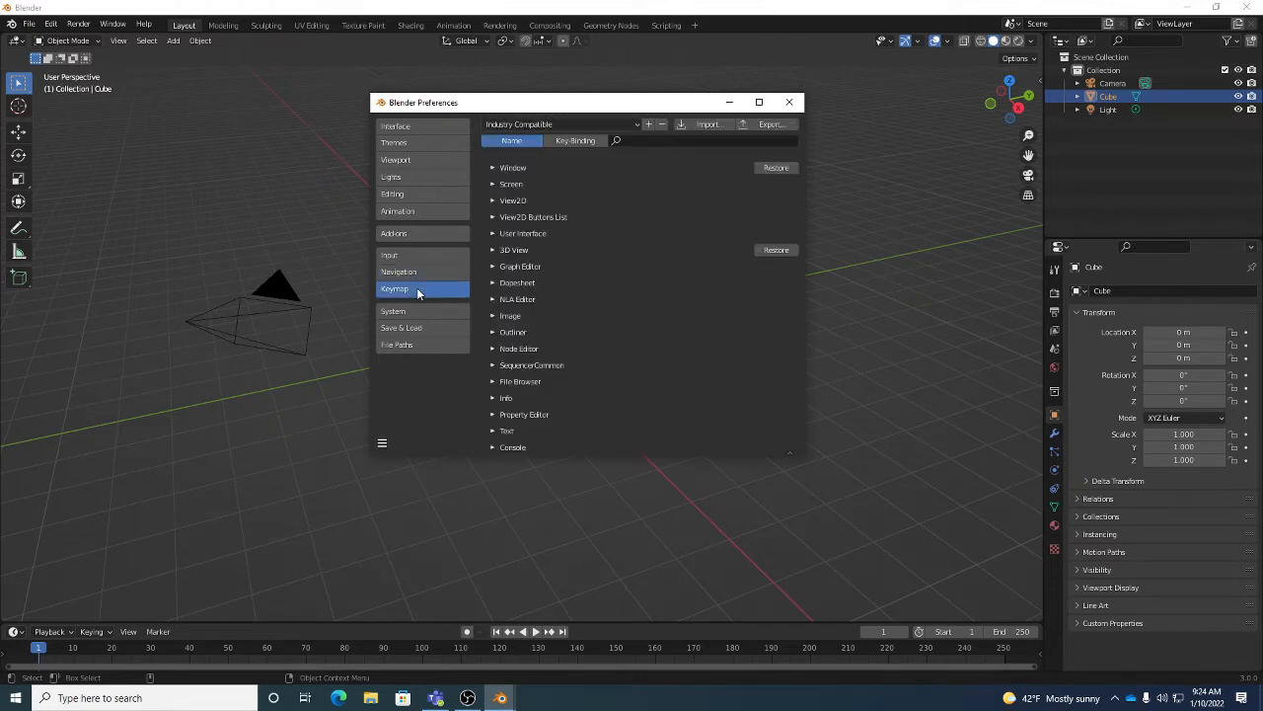
{"action": "left_click", "coordinate": [551, 124]}
{"action": "left_click", "coordinate": [541, 166]}
{"action": "left_click", "coordinate": [789, 103]}
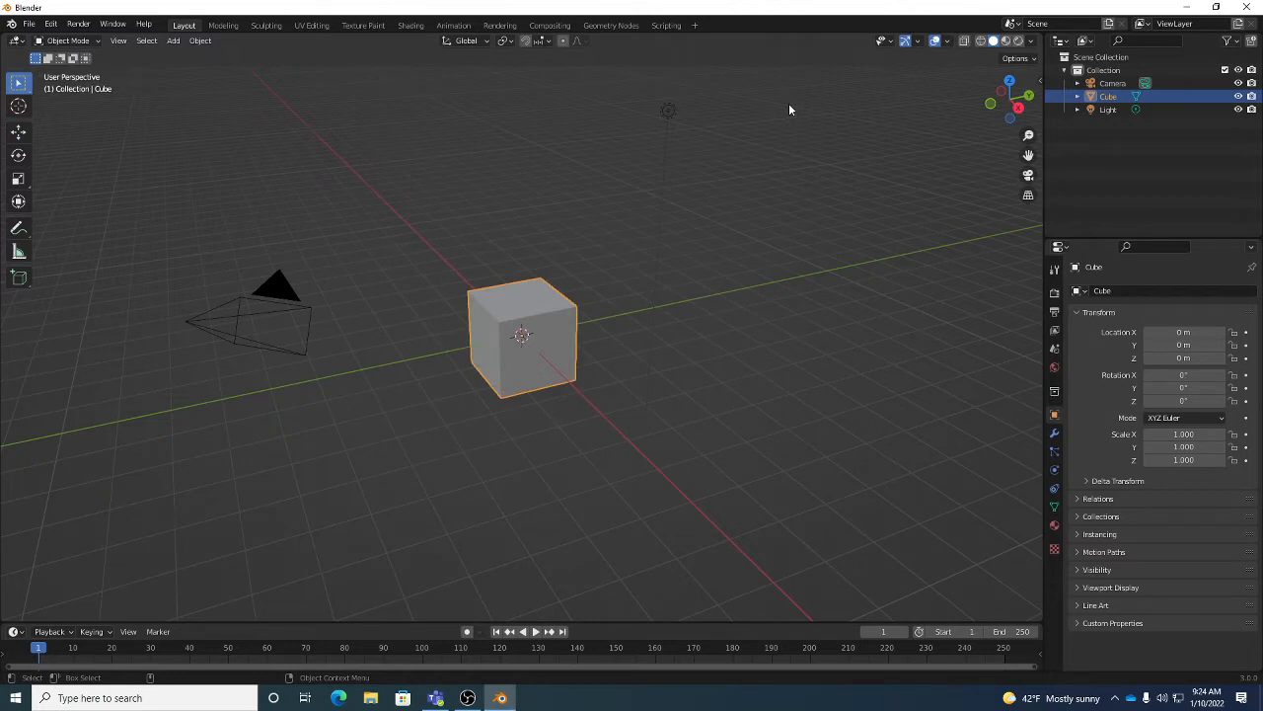
Switch to Microsoft Teams and read the assignment posts in the 3D Modeling B General channel.
{"action": "left_click", "coordinate": [435, 698]}
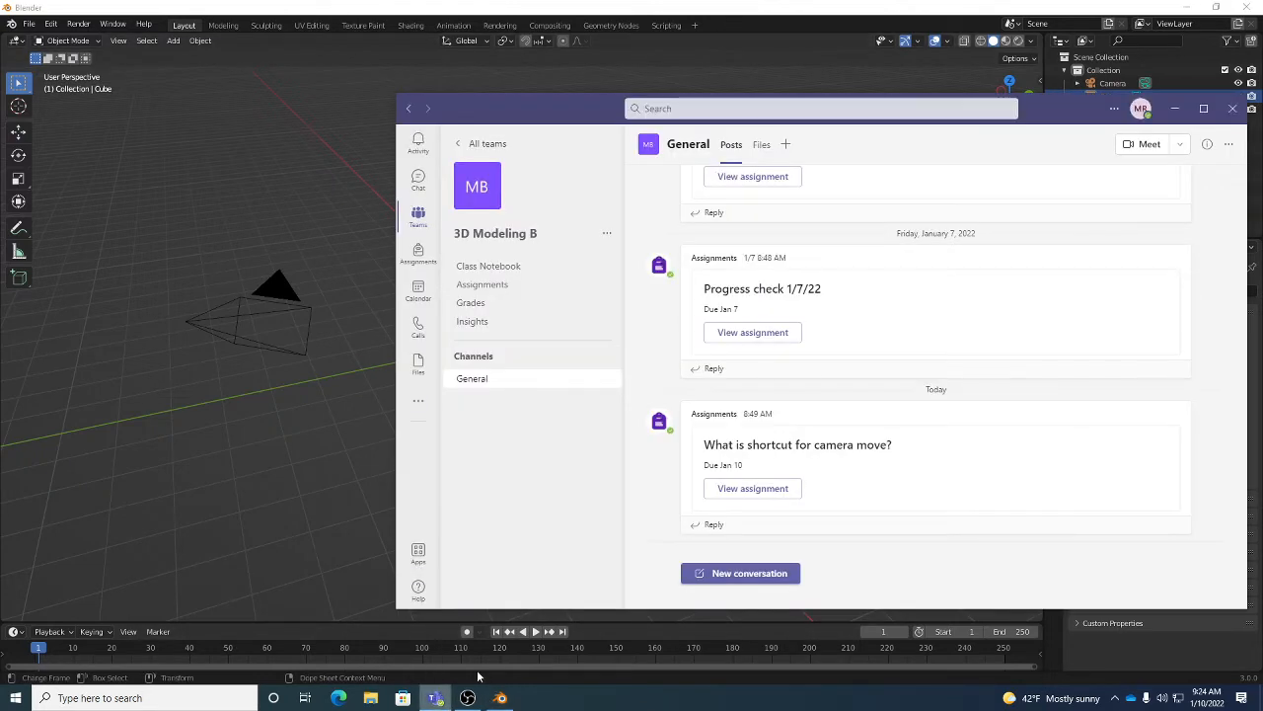
{"action": "scroll", "coordinate": [780, 326], "scroll_direction": "up", "scroll_amount": 2}
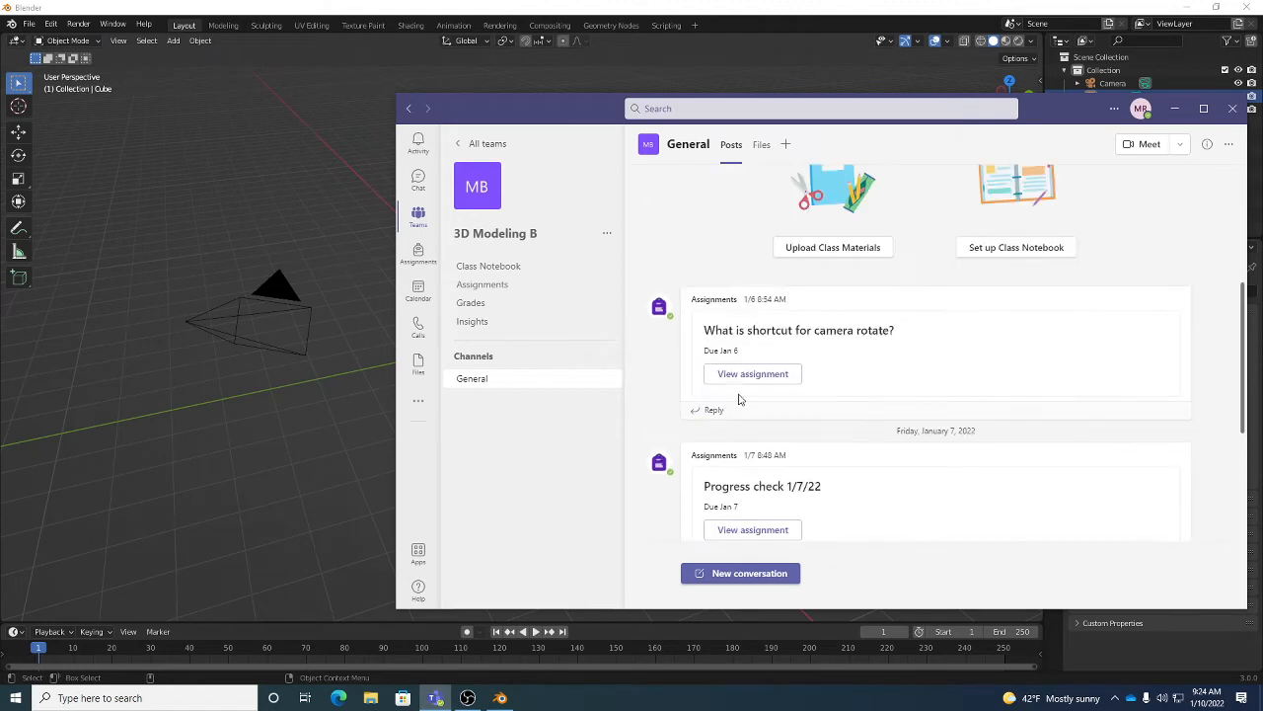
{"action": "scroll", "coordinate": [878, 366], "scroll_direction": "down", "scroll_amount": 2}
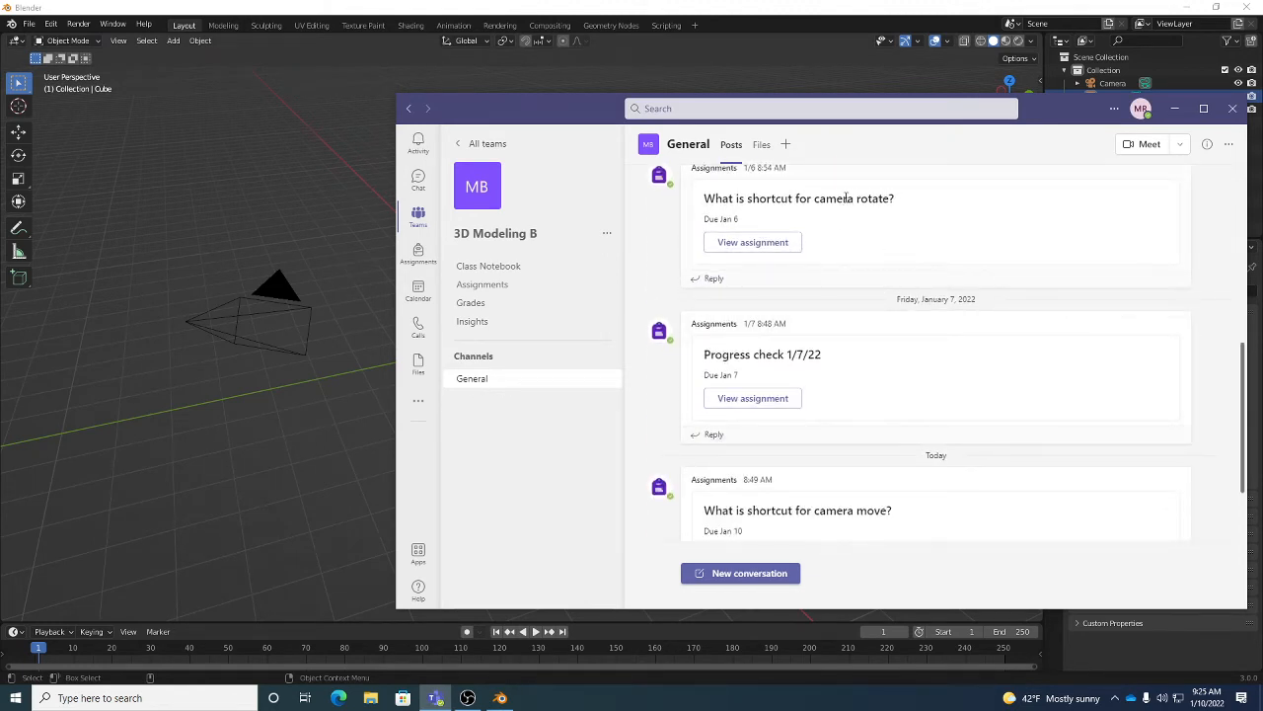
{"action": "scroll", "coordinate": [869, 439], "scroll_direction": "down", "scroll_amount": 1}
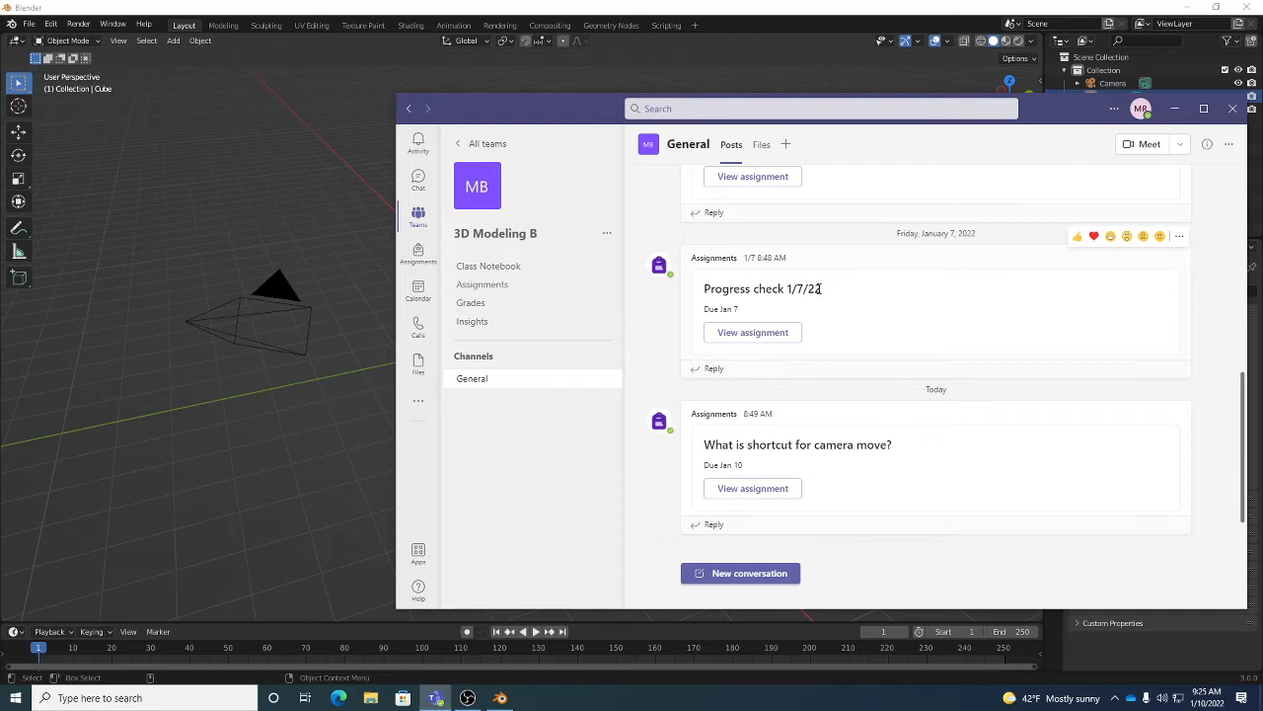
{"action": "left_click", "coordinate": [121, 26]}
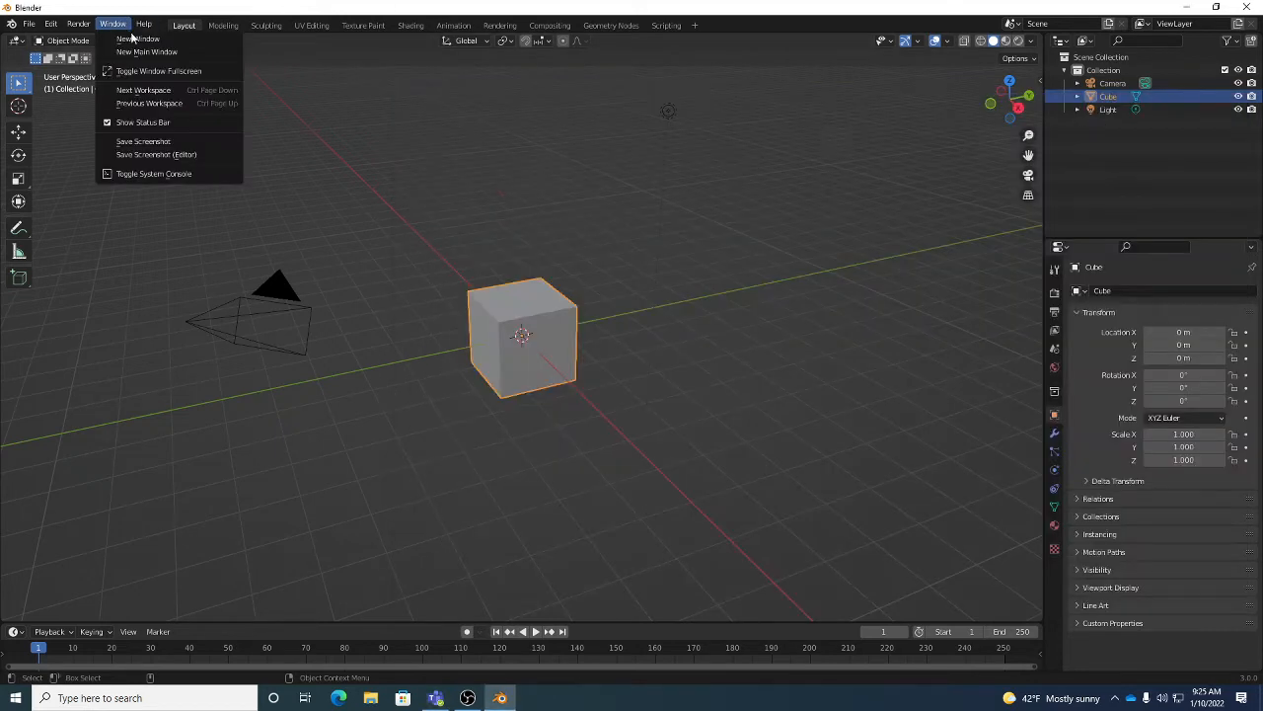
{"action": "left_click", "coordinate": [154, 142]}
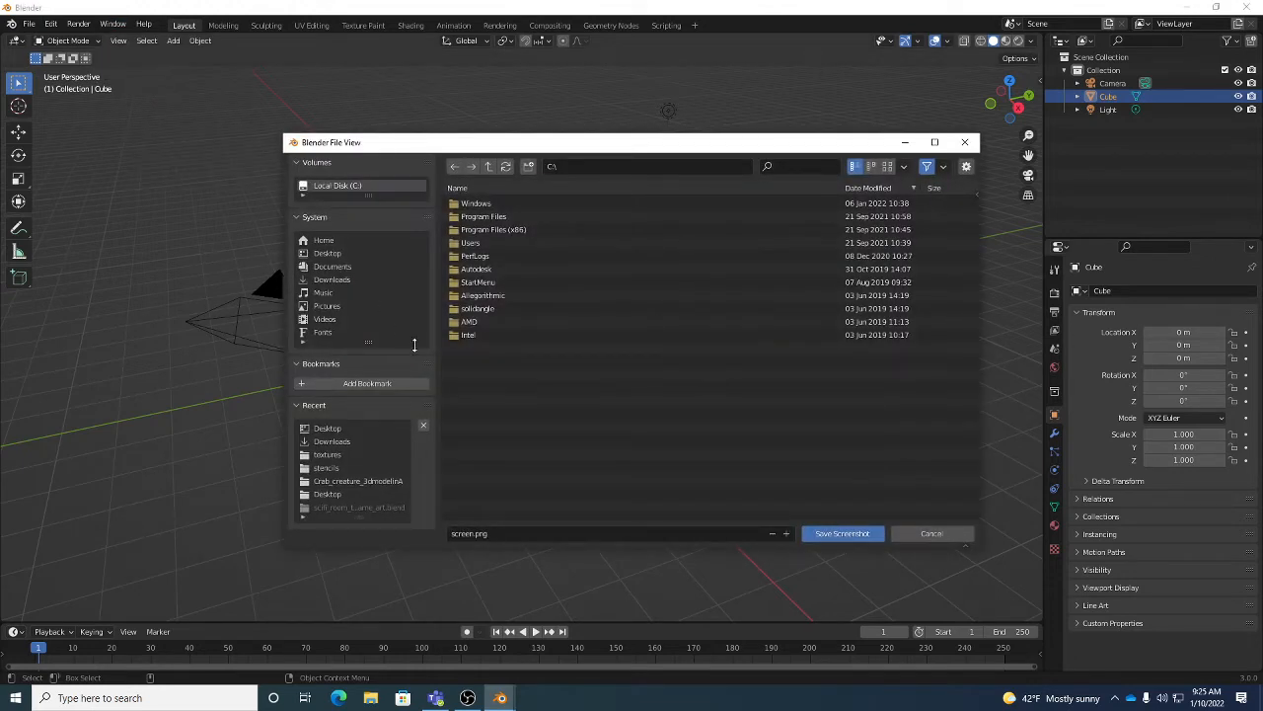
{"action": "left_click", "coordinate": [326, 253]}
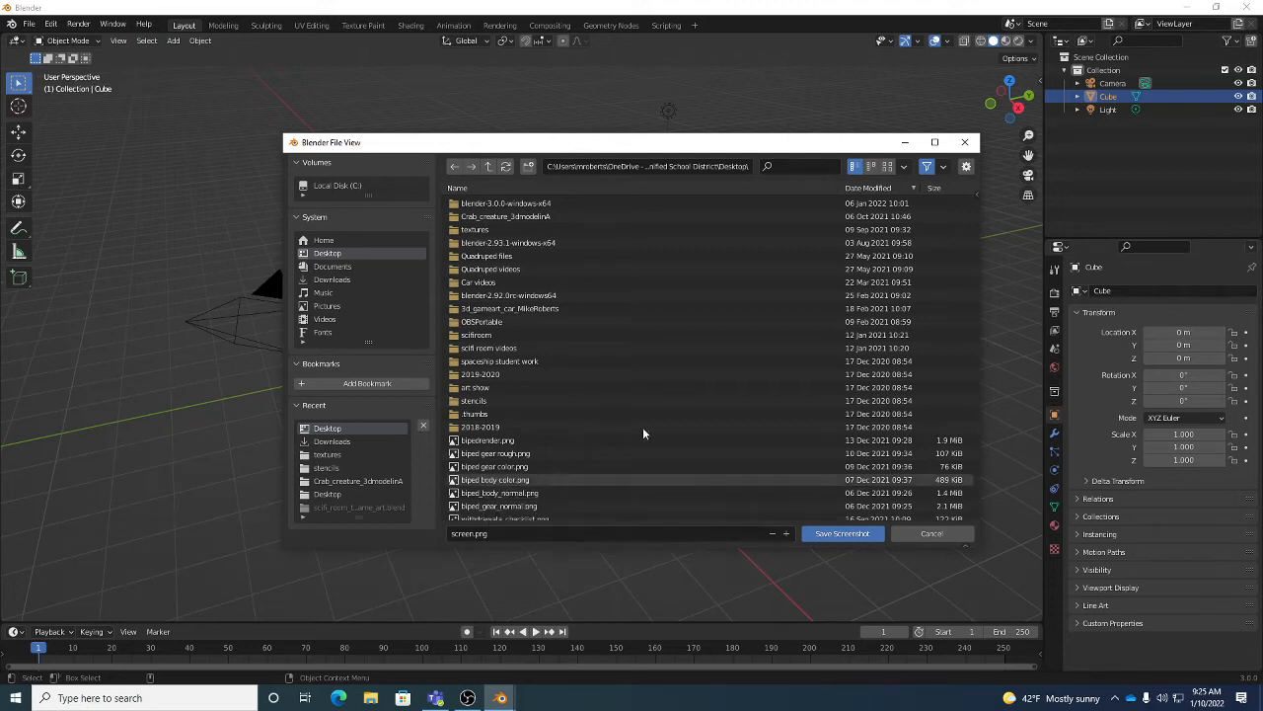
{"action": "left_click", "coordinate": [932, 534]}
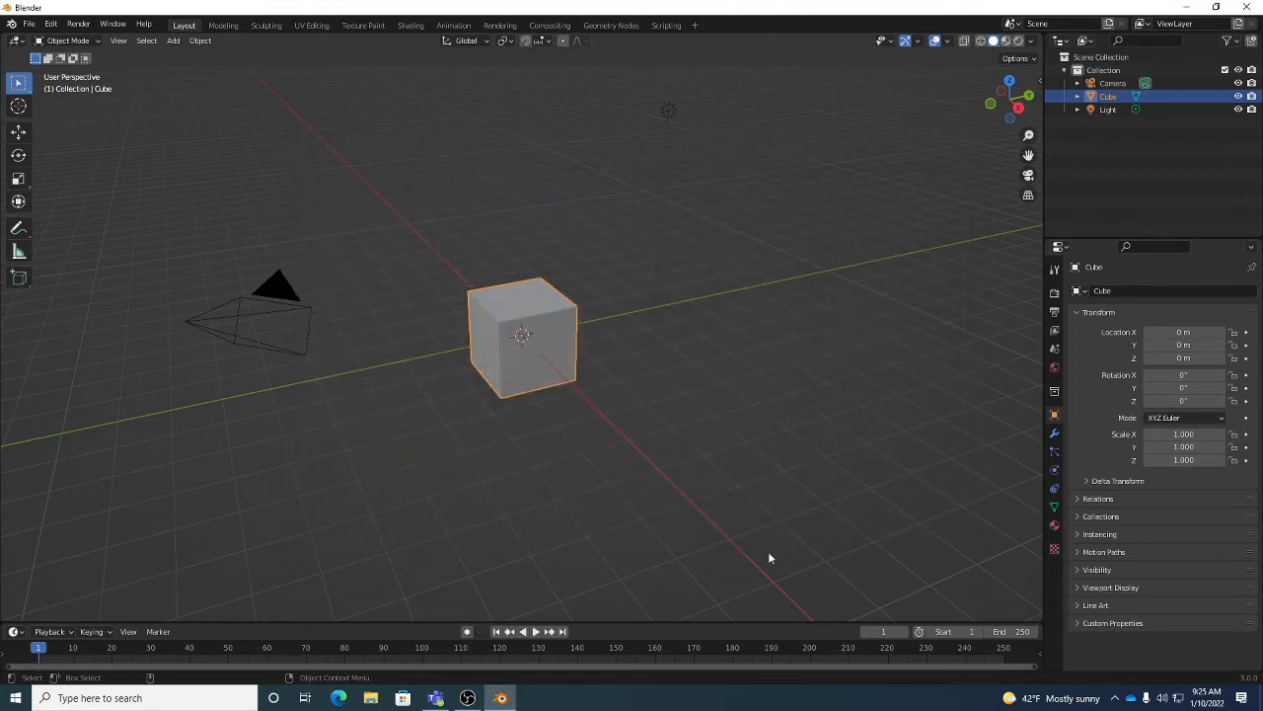
Switch to Microsoft Teams, read the 3dModelingB_HardSurfaceModeling_2022 document from the General channel's Class Materials folder, and close it.
{"action": "left_click", "coordinate": [468, 697]}
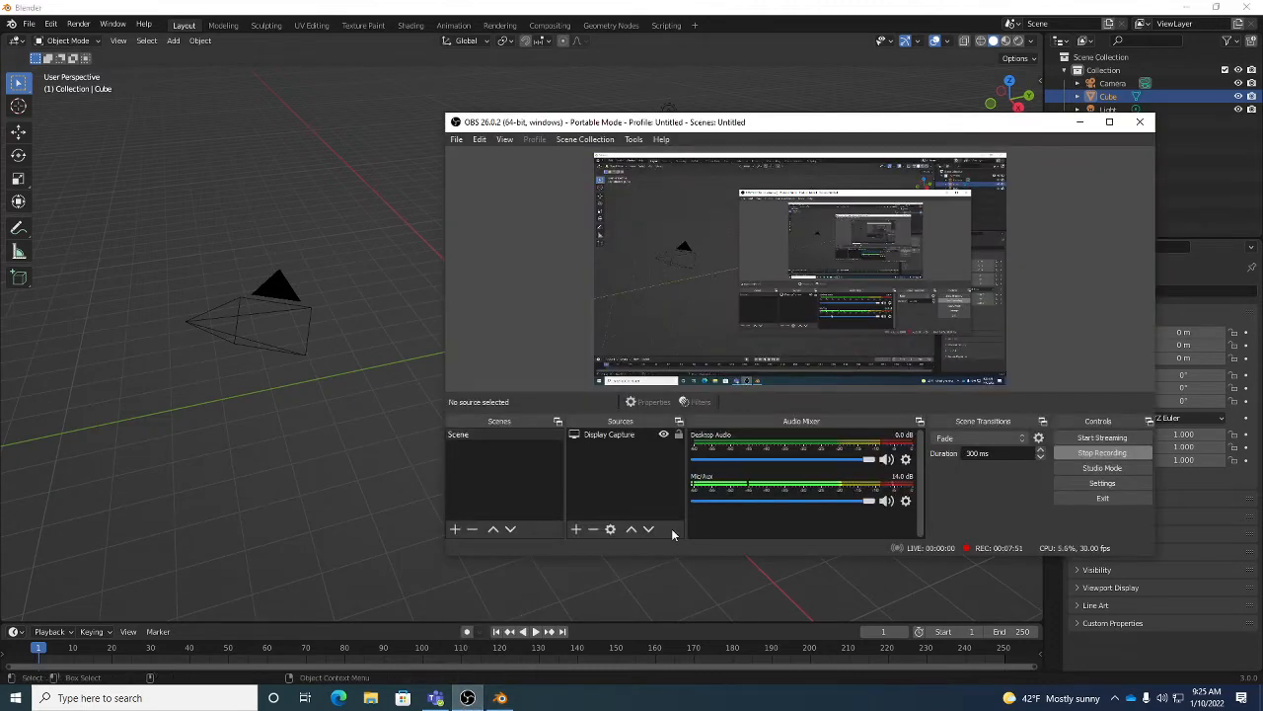
{"action": "left_click", "coordinate": [433, 698]}
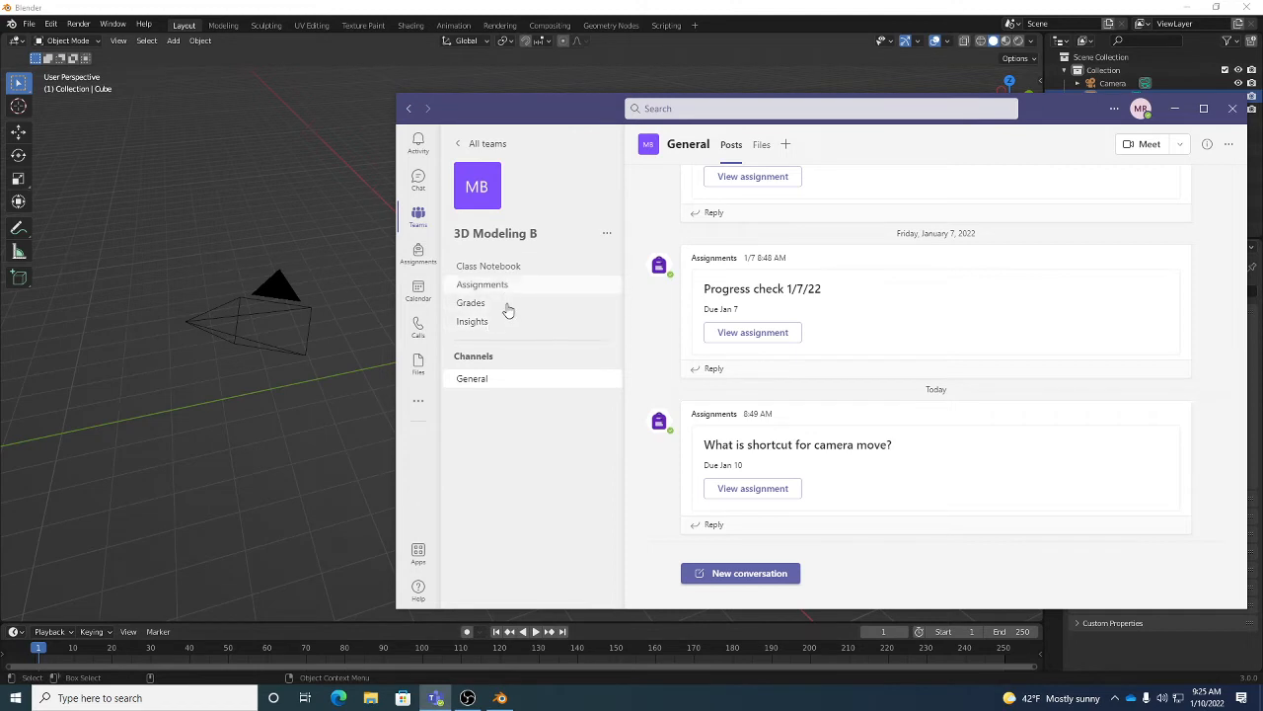
{"action": "scroll", "coordinate": [908, 316], "scroll_direction": "up", "scroll_amount": 5}
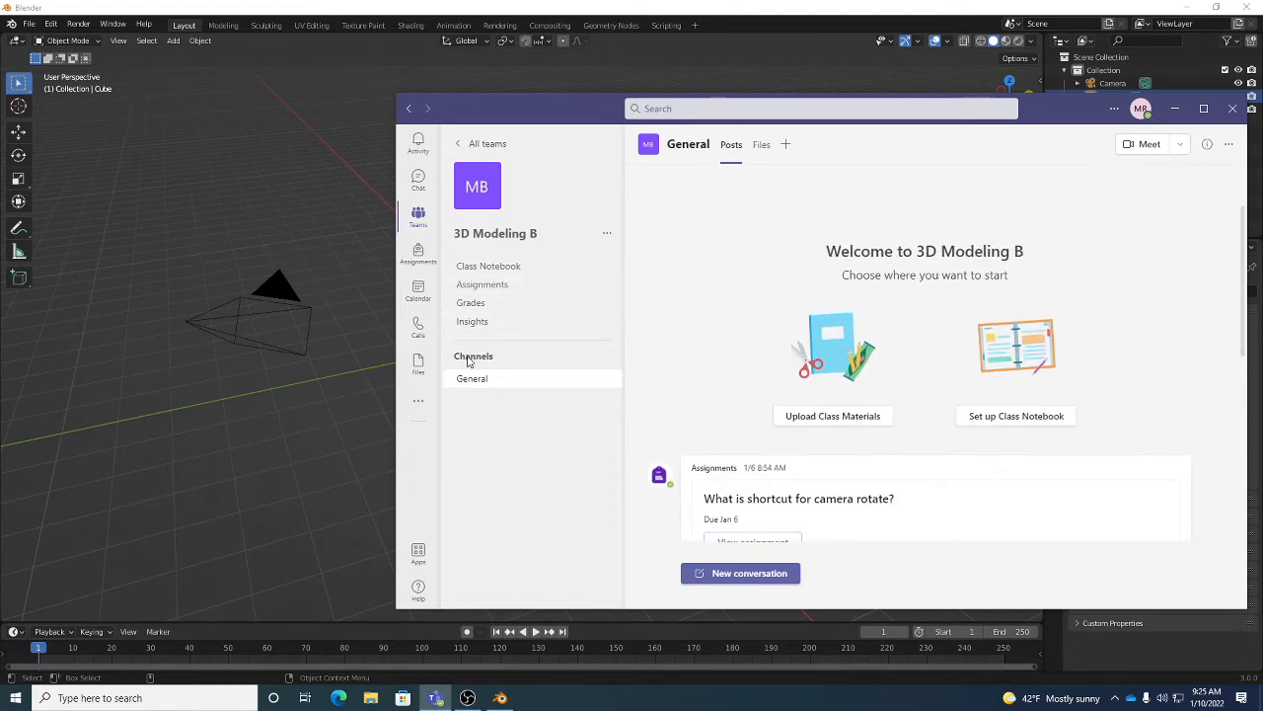
{"action": "left_click", "coordinate": [761, 148]}
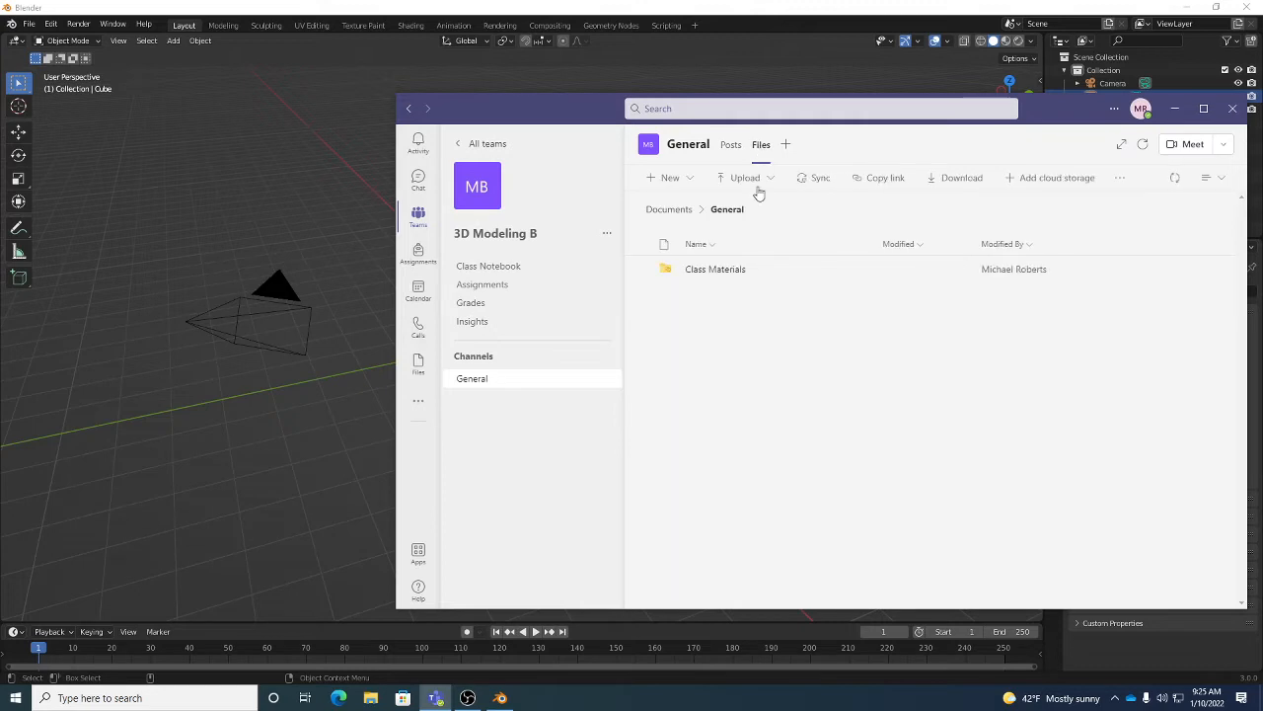
{"action": "left_click", "coordinate": [715, 270]}
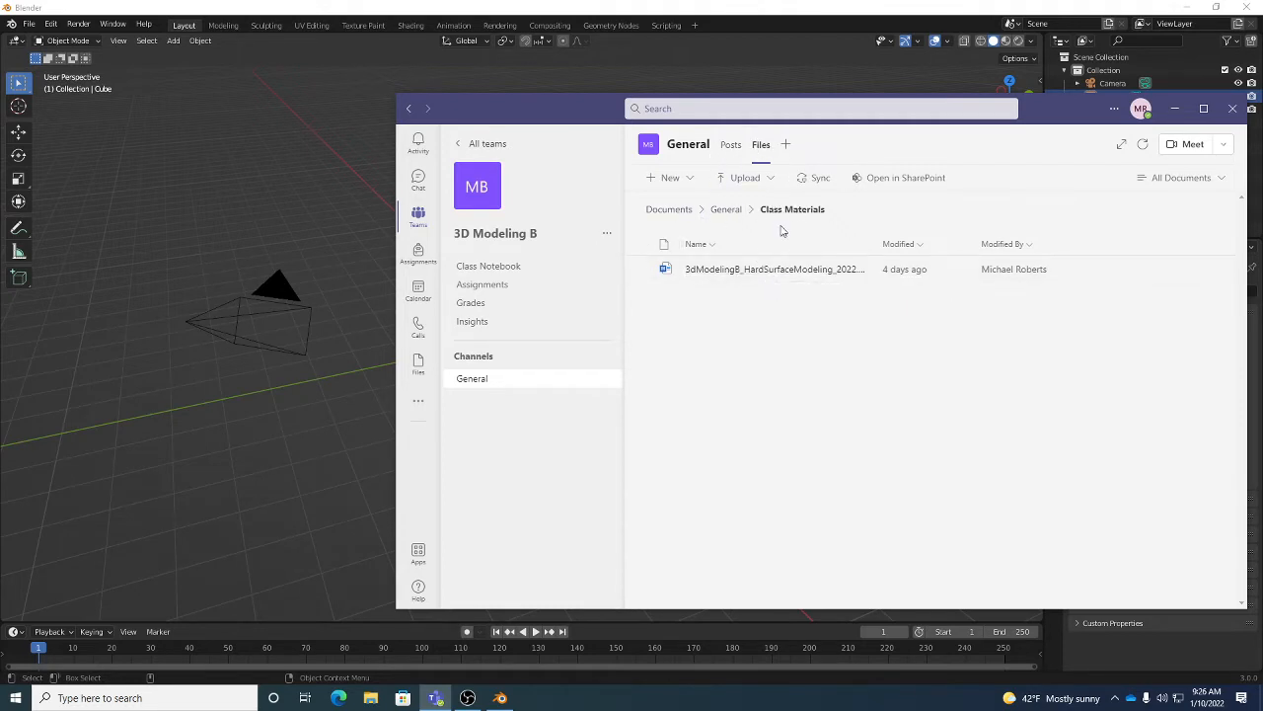
{"action": "left_click", "coordinate": [771, 271]}
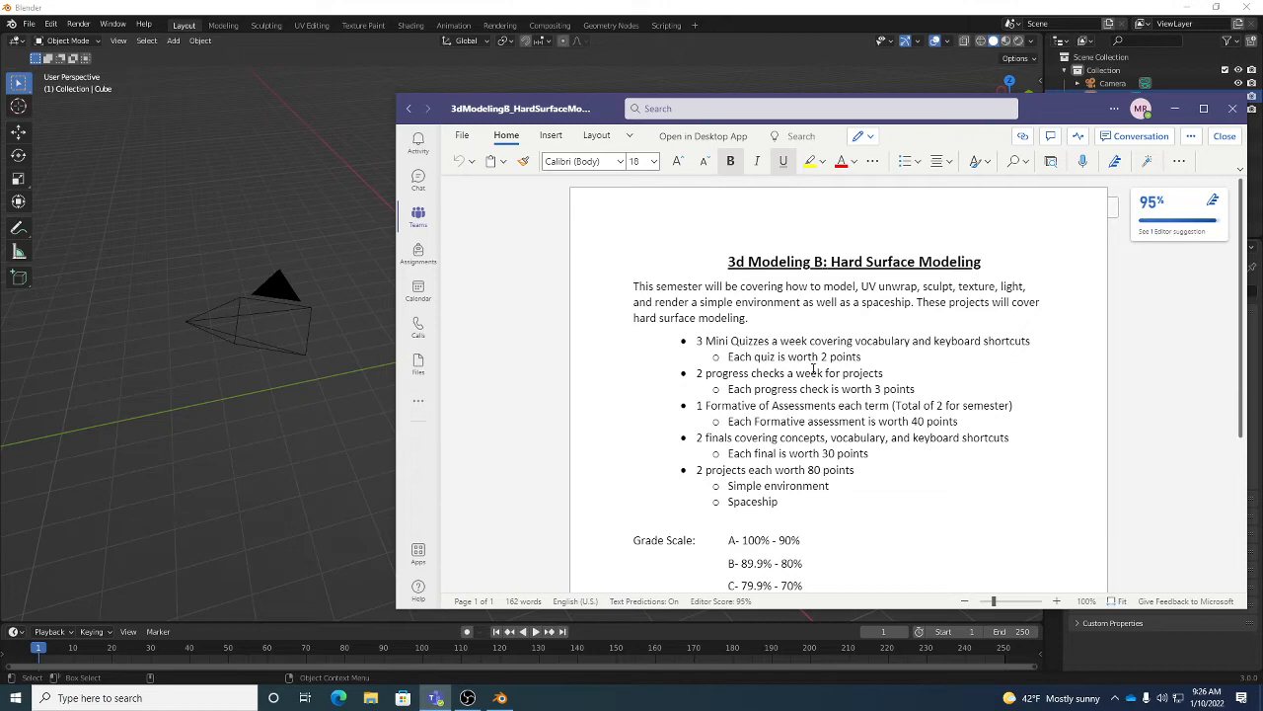
{"action": "scroll", "coordinate": [858, 430], "scroll_direction": "down", "scroll_amount": 5}
{"action": "scroll", "coordinate": [908, 423], "scroll_direction": "up", "scroll_amount": 5}
{"action": "left_click", "coordinate": [1224, 137]}
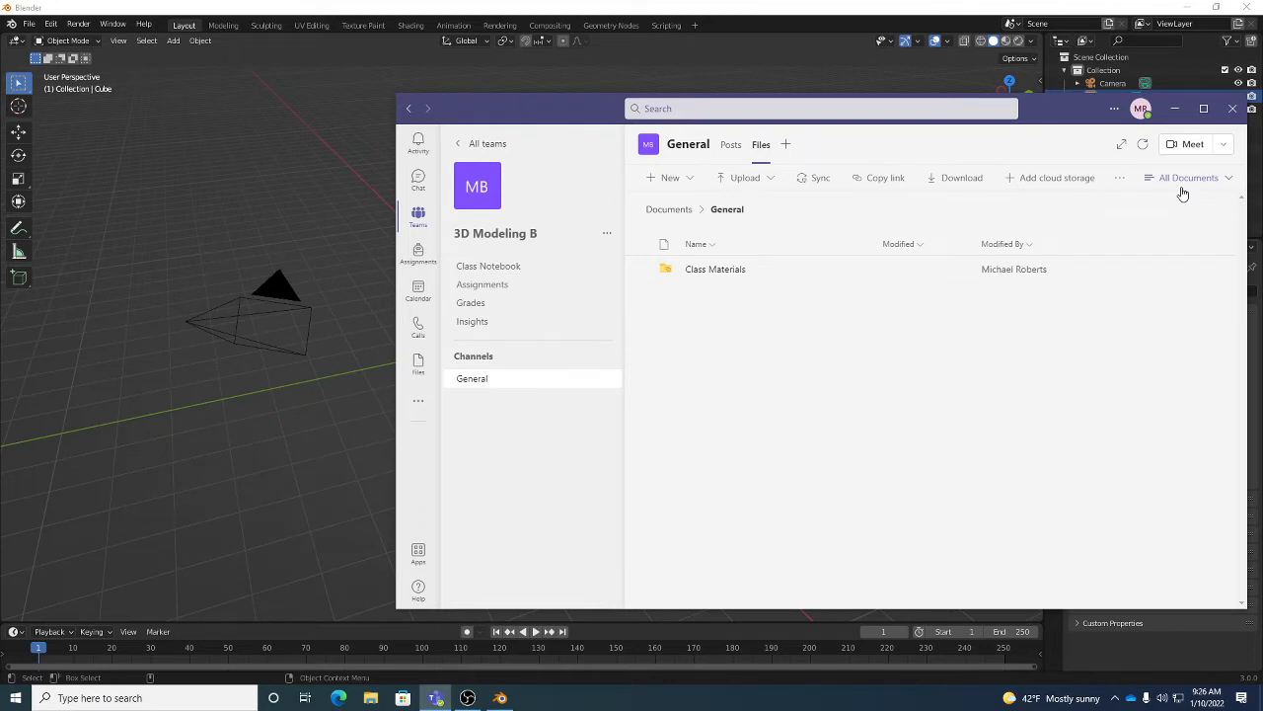
Return to the General channel and look through its assignment posts.
{"action": "left_click", "coordinate": [475, 381]}
{"action": "scroll", "coordinate": [921, 363], "scroll_direction": "up", "scroll_amount": 3}
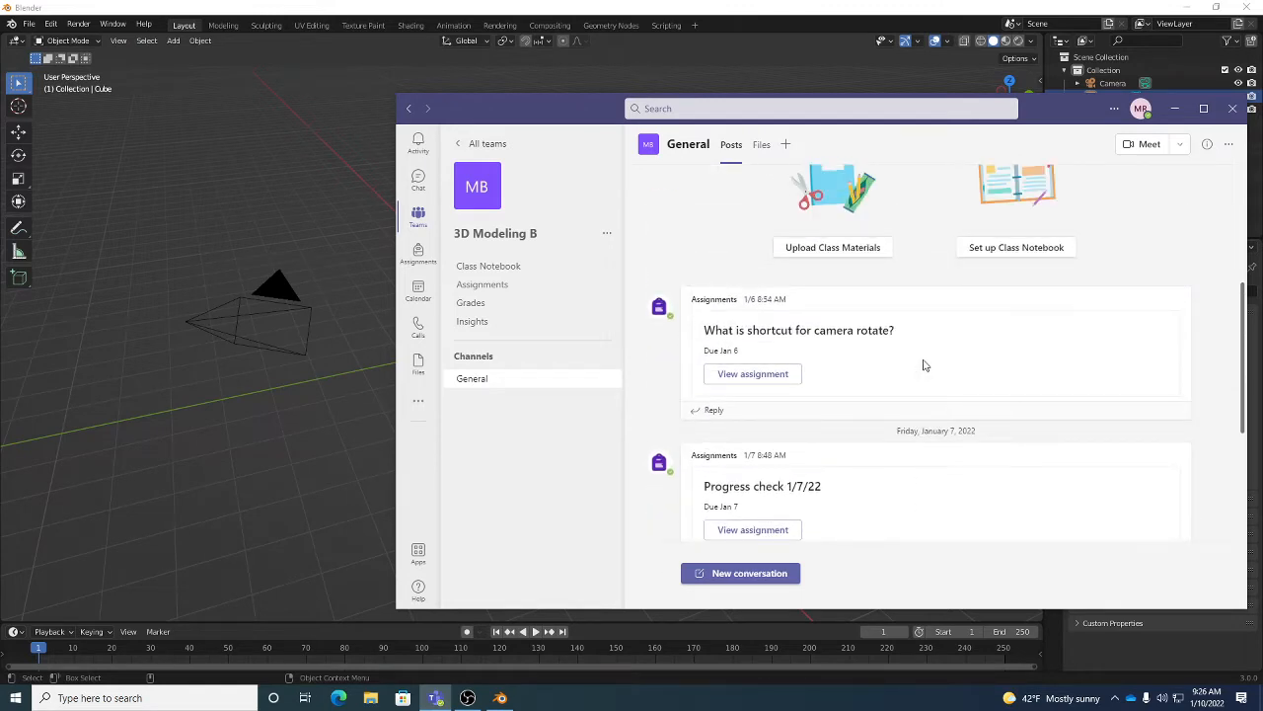
{"action": "scroll", "coordinate": [923, 365], "scroll_direction": "down", "scroll_amount": 3}
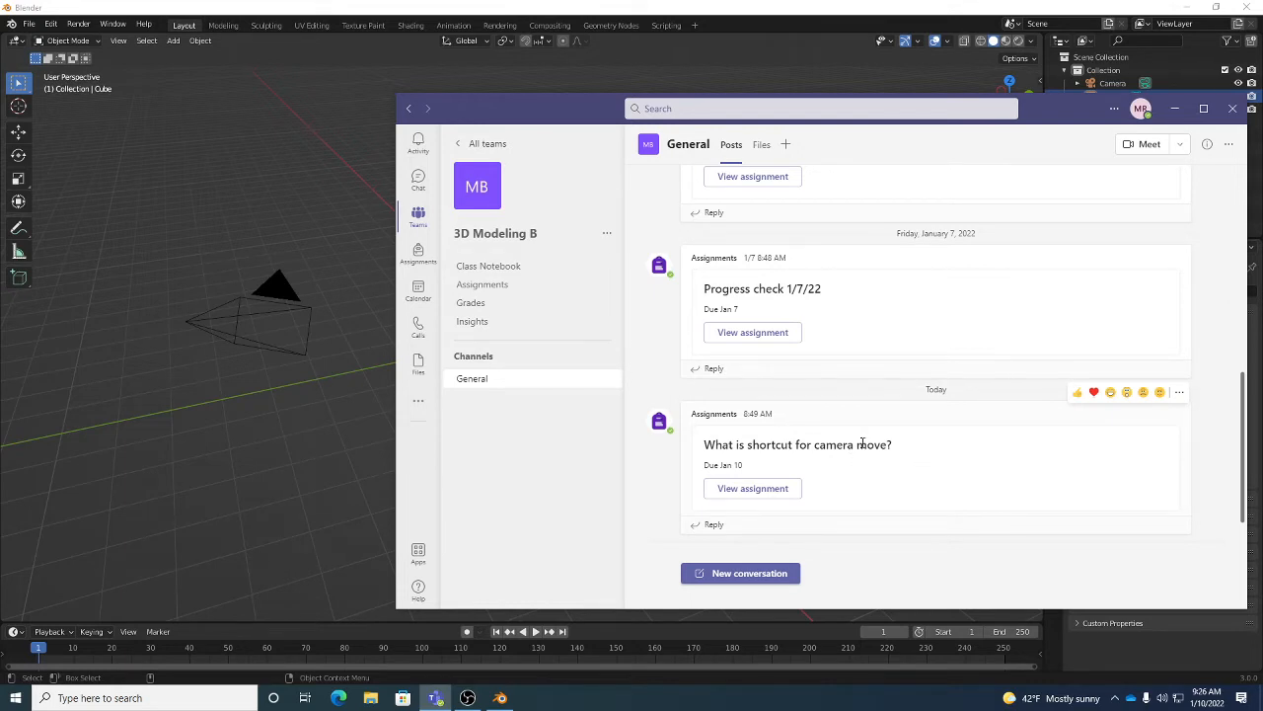
{"action": "scroll", "coordinate": [885, 444], "scroll_direction": "up", "scroll_amount": 4}
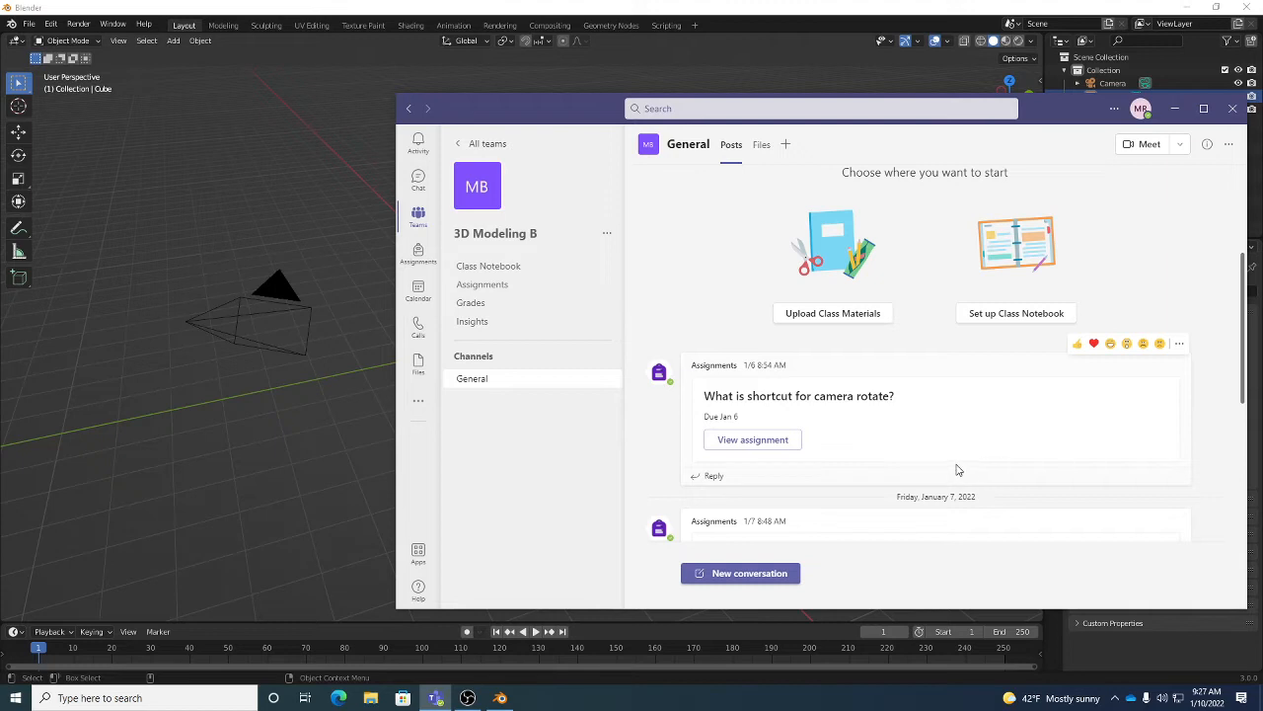
{"action": "scroll", "coordinate": [956, 468], "scroll_direction": "down", "scroll_amount": 2}
{"action": "scroll", "coordinate": [955, 468], "scroll_direction": "down", "scroll_amount": 1}
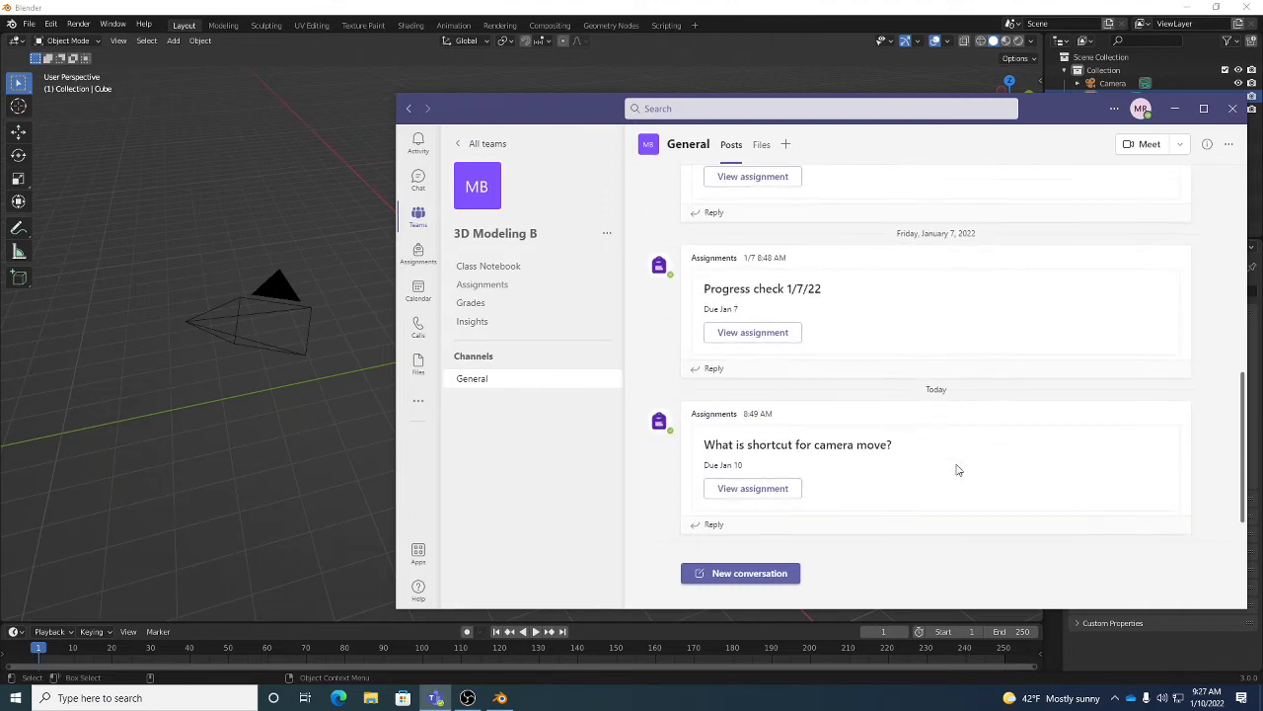
Open the "What is shortcut for camera move?" assignment in student view, read its quiz form and close it.
{"action": "left_click", "coordinate": [755, 489]}
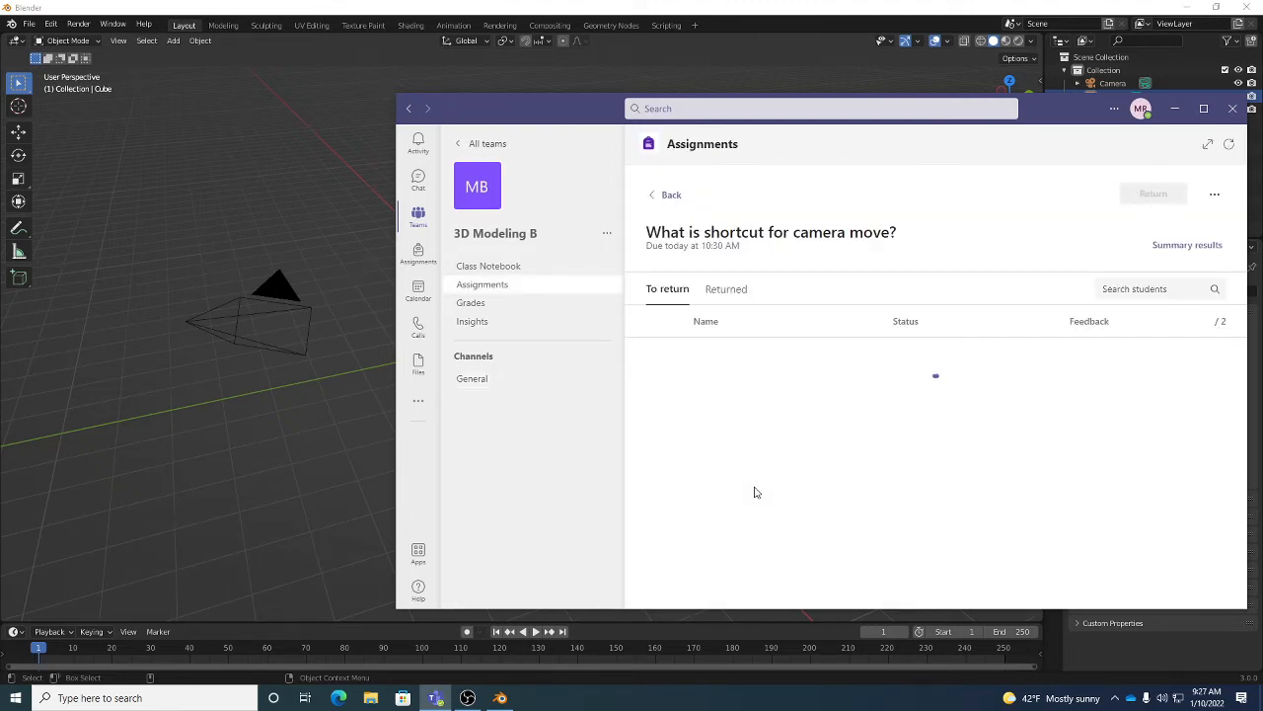
{"action": "left_click", "coordinate": [1204, 197]}
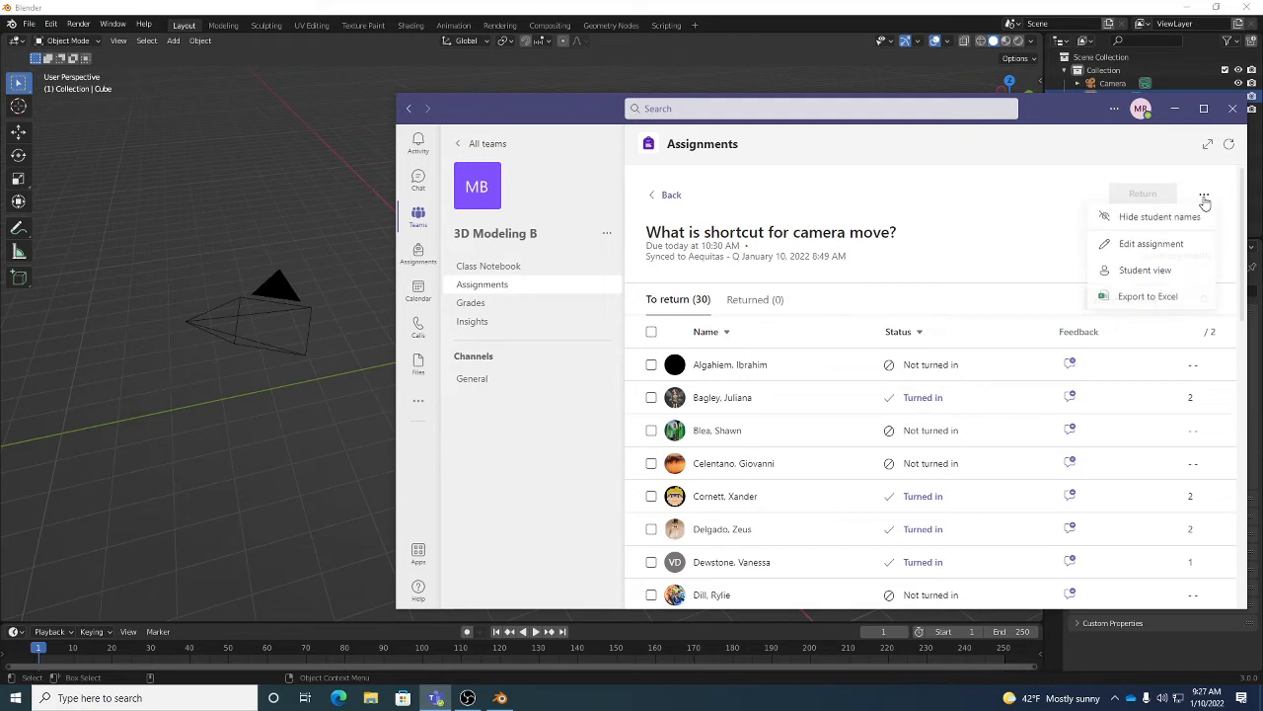
{"action": "left_click", "coordinate": [1147, 271]}
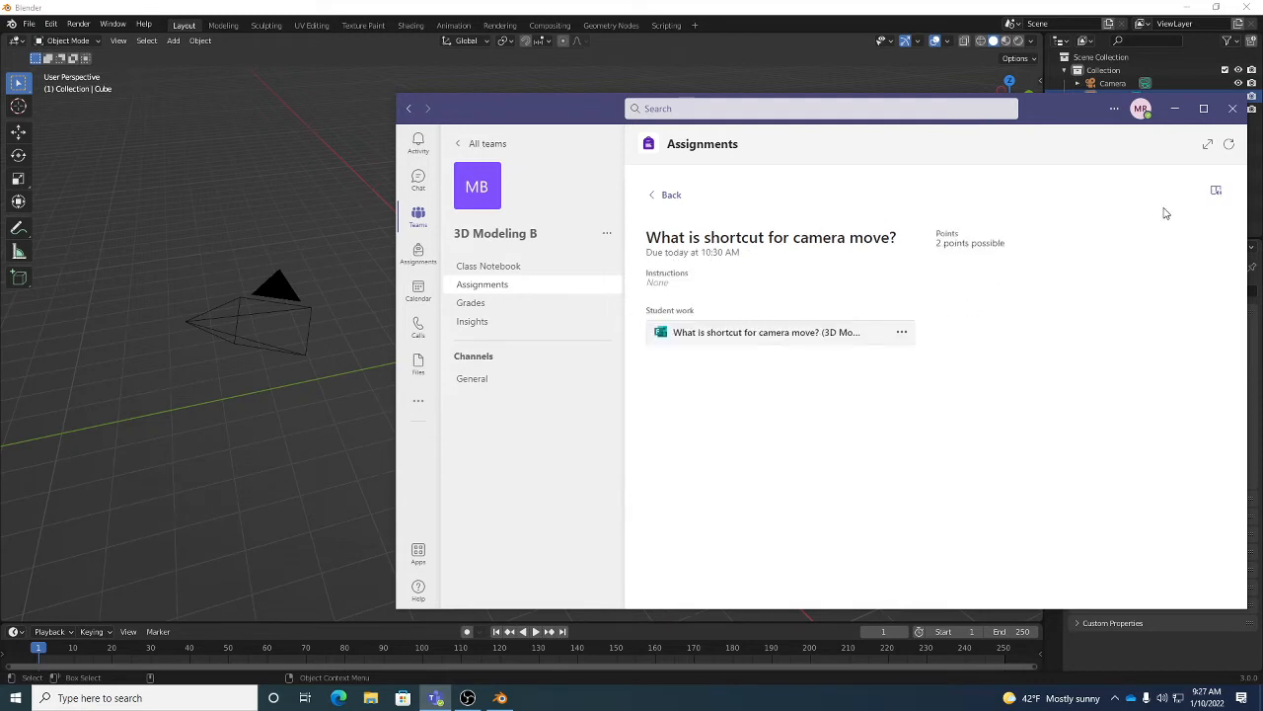
{"action": "left_click", "coordinate": [756, 341]}
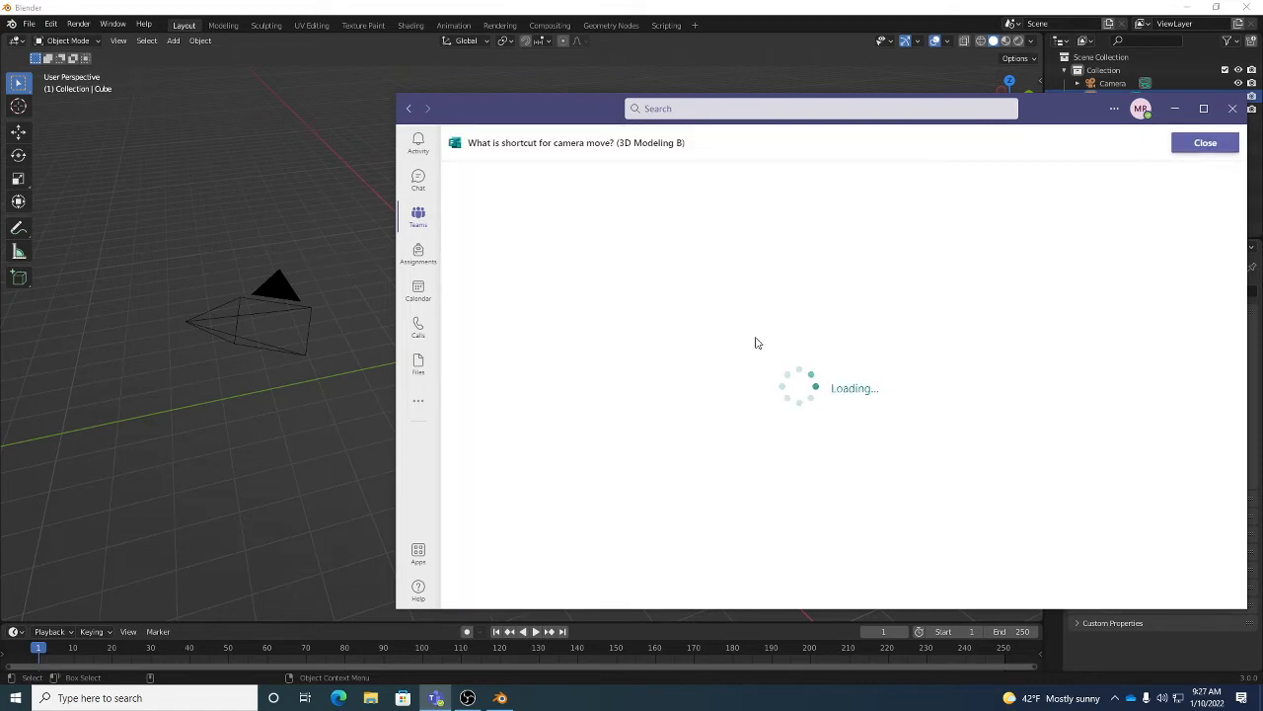
{"action": "scroll", "coordinate": [868, 424], "scroll_direction": "down", "scroll_amount": 1}
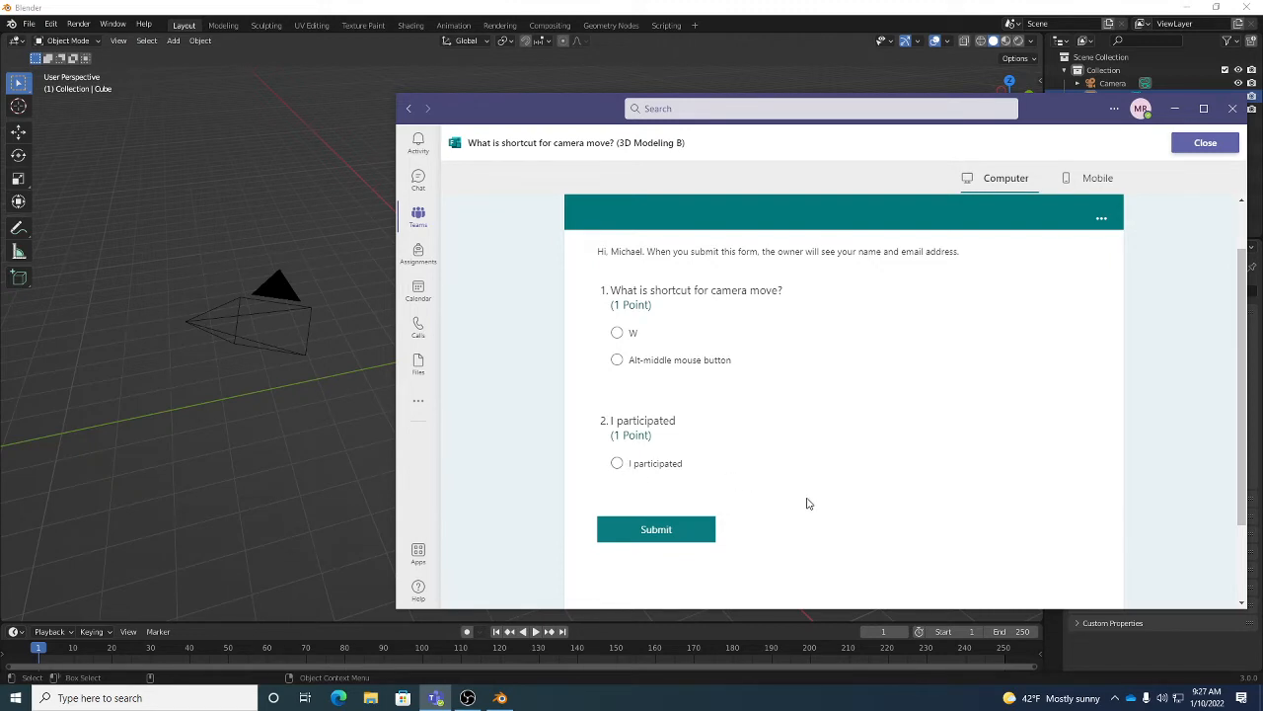
{"action": "scroll", "coordinate": [812, 502], "scroll_direction": "up", "scroll_amount": 1}
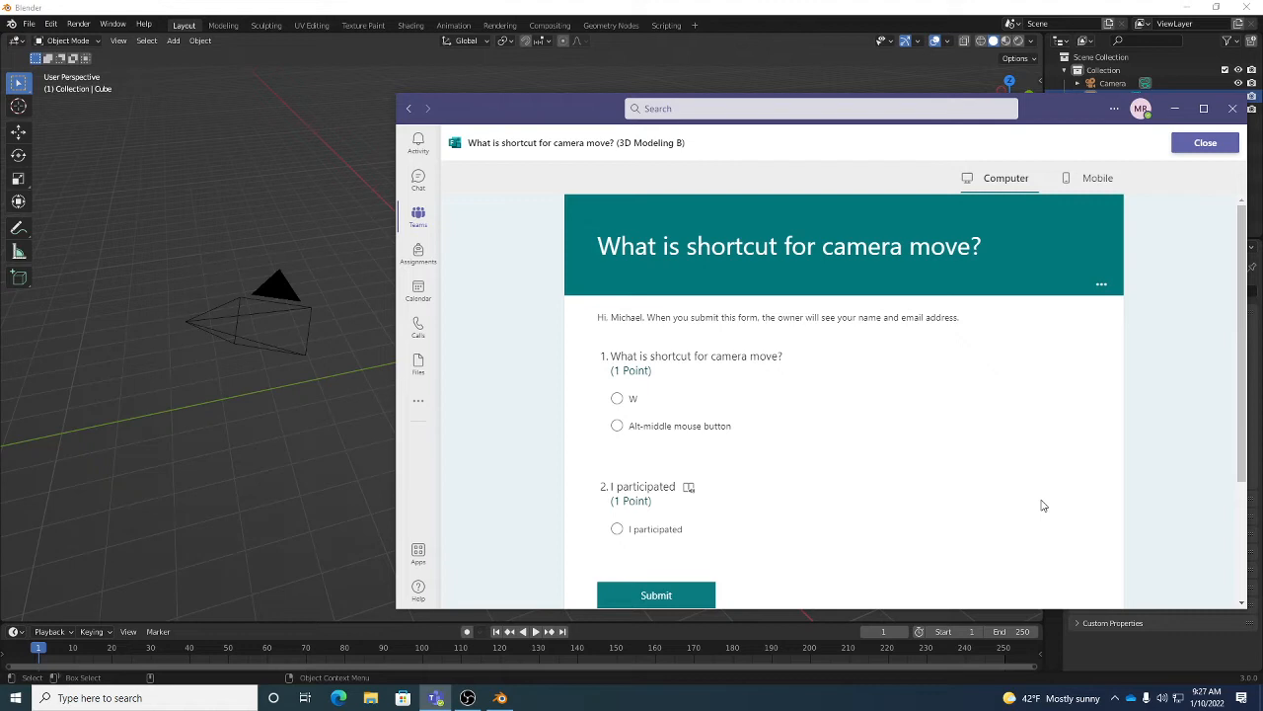
{"action": "left_click", "coordinate": [1205, 143]}
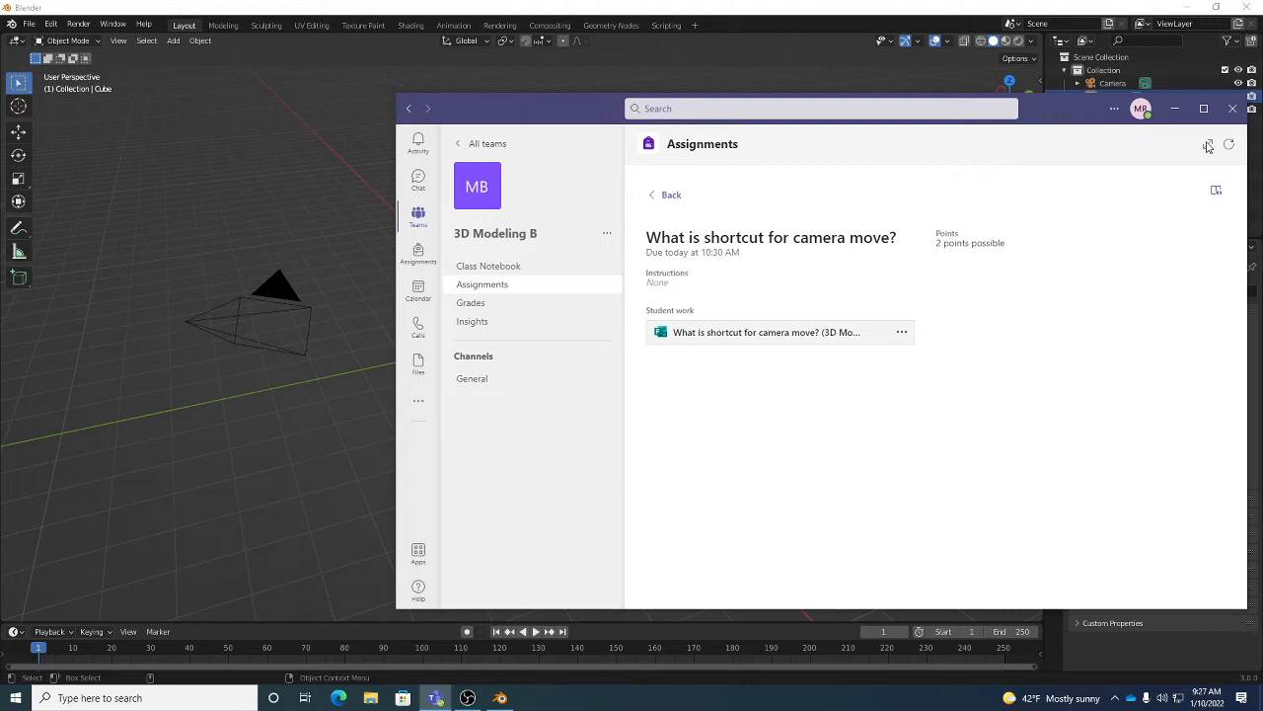
Go back to the General channel and review the camera rotate, Progress check 1/7/22 and camera move posts.
{"action": "left_click", "coordinate": [473, 379]}
{"action": "scroll", "coordinate": [845, 403], "scroll_direction": "up", "scroll_amount": 3}
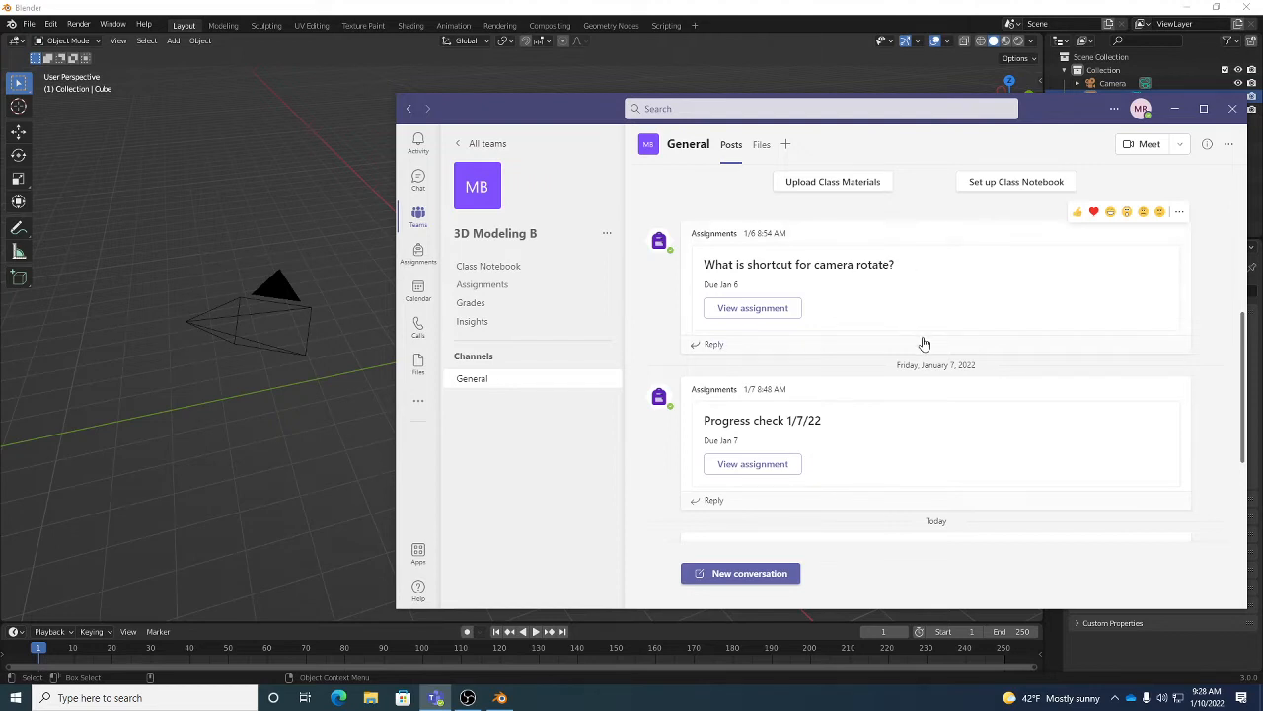
{"action": "scroll", "coordinate": [925, 342], "scroll_direction": "down", "scroll_amount": 2}
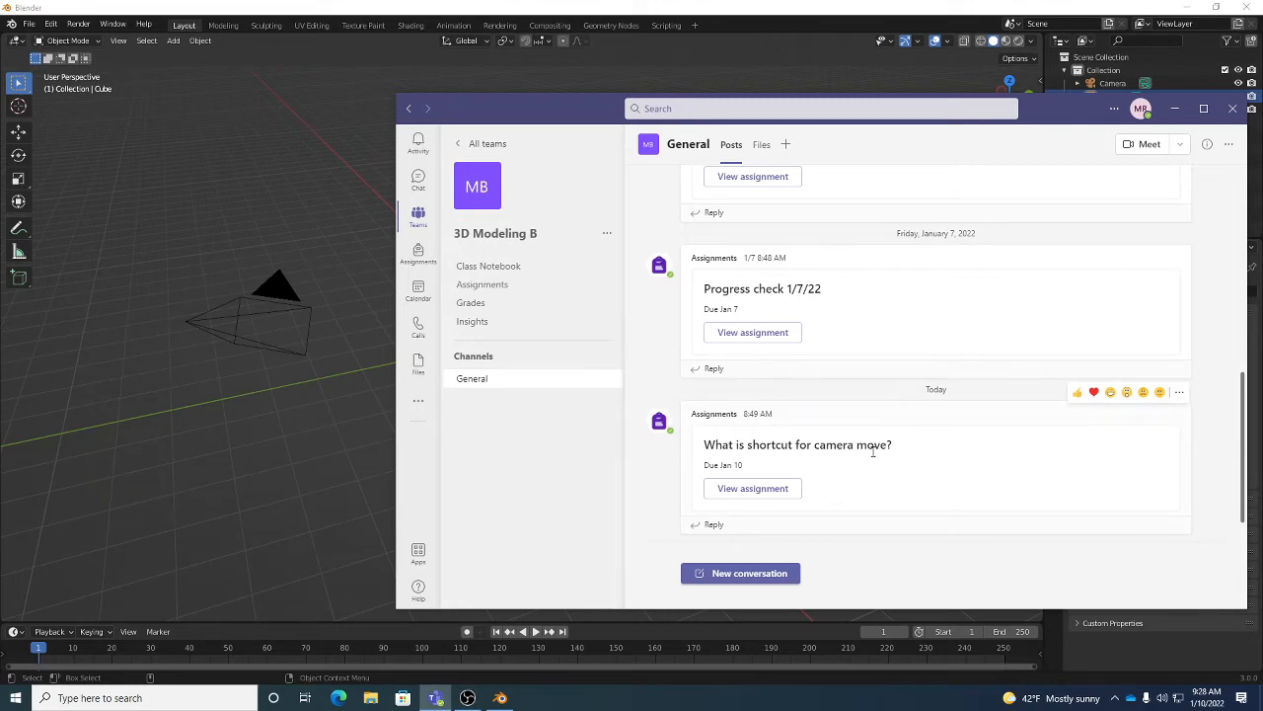
{"action": "scroll", "coordinate": [873, 451], "scroll_direction": "up", "scroll_amount": 3}
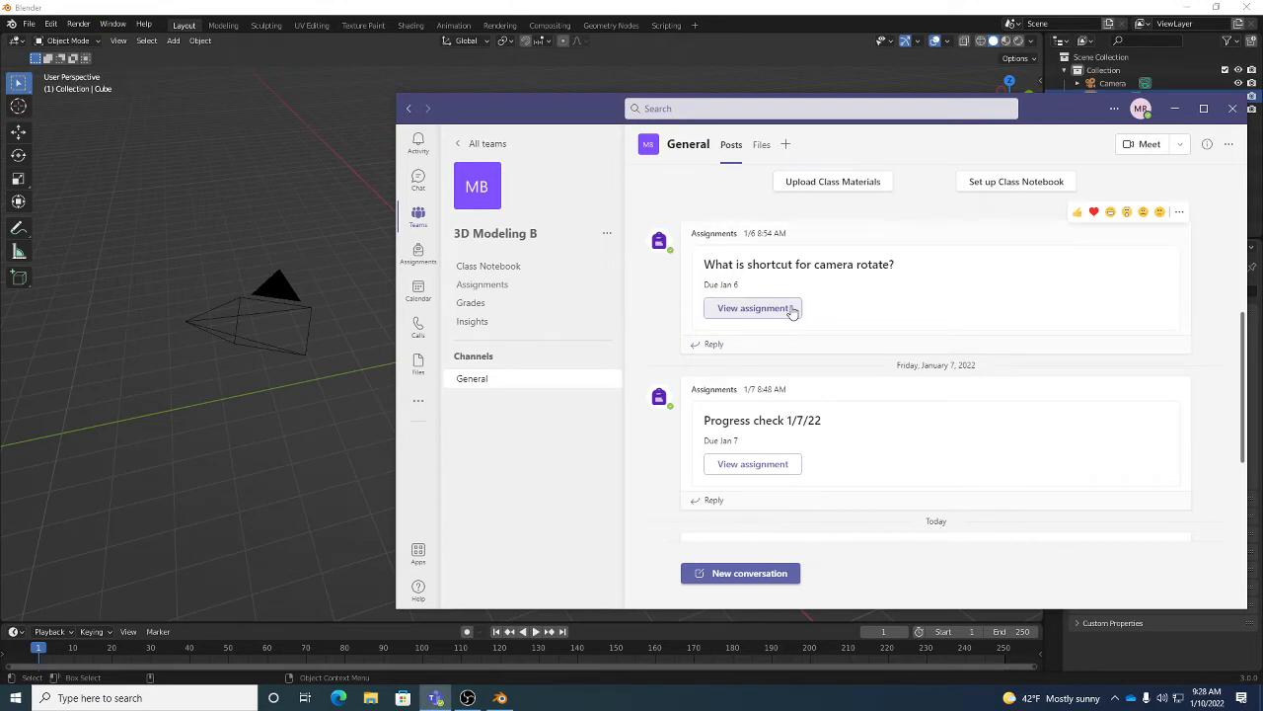
{"action": "scroll", "coordinate": [876, 340], "scroll_direction": "down", "scroll_amount": 1}
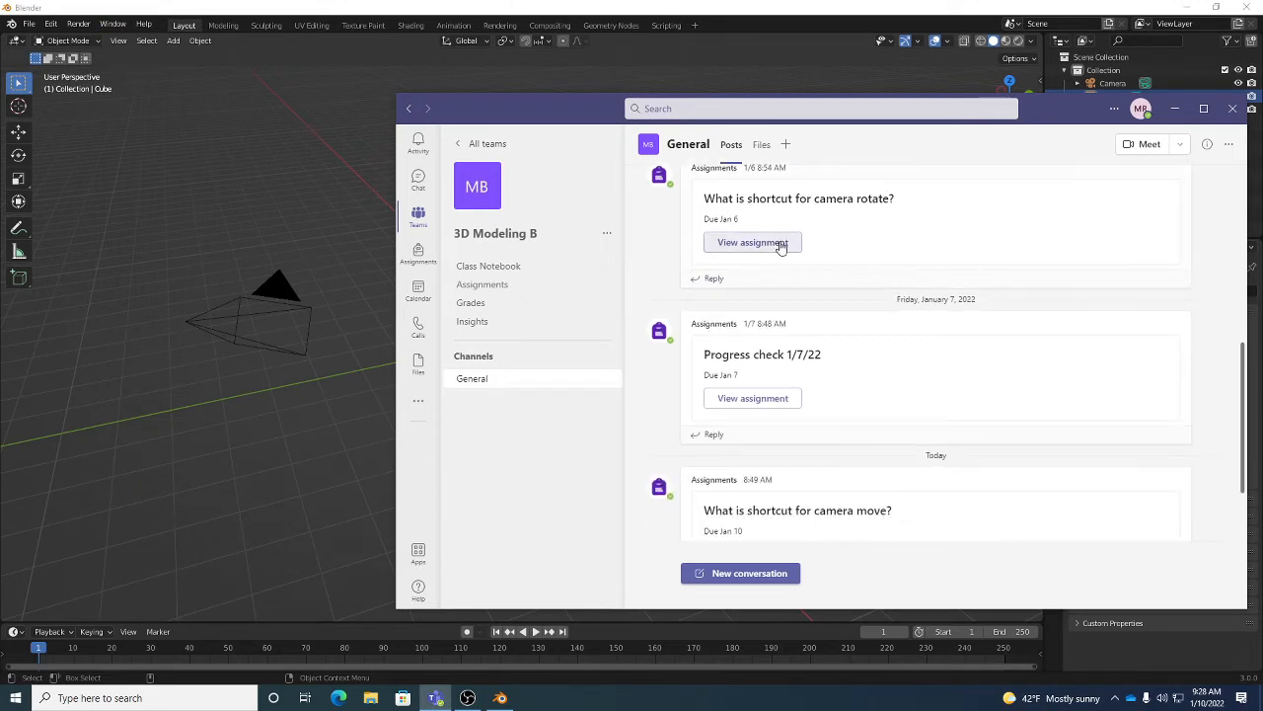
{"action": "scroll", "coordinate": [874, 451], "scroll_direction": "down", "scroll_amount": 1}
{"action": "scroll", "coordinate": [874, 456], "scroll_direction": "up", "scroll_amount": 4}
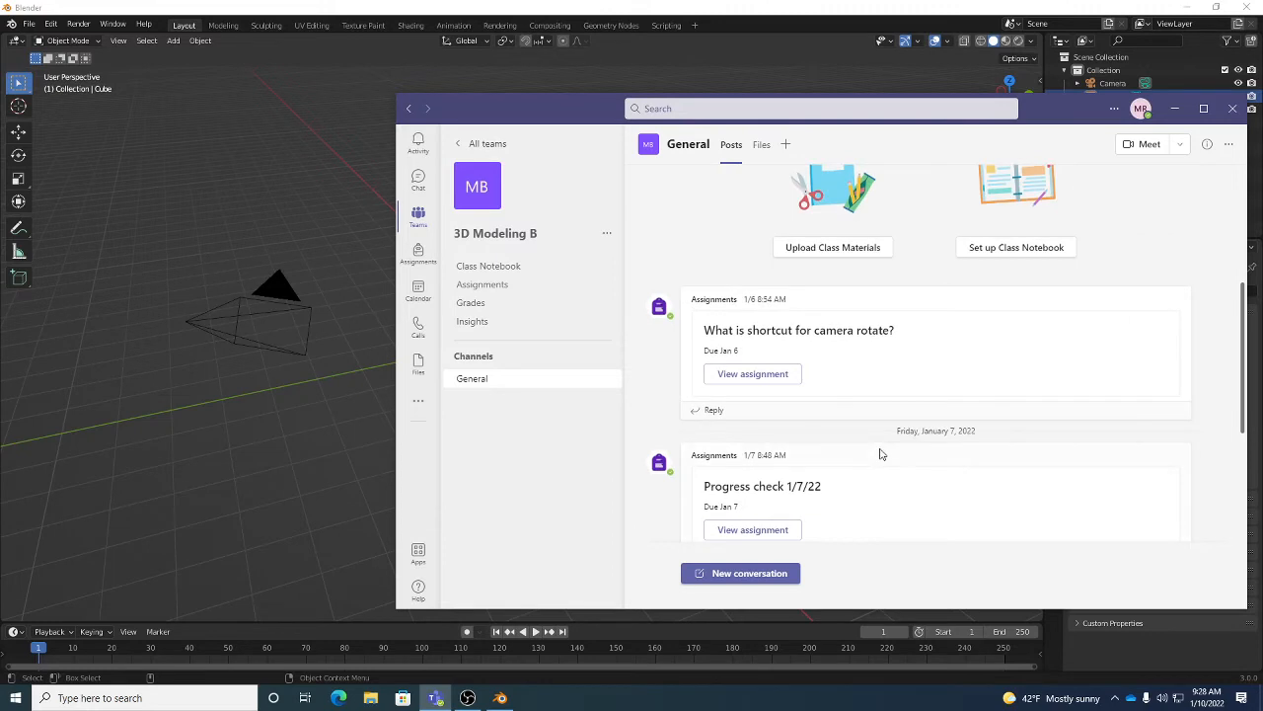
{"action": "scroll", "coordinate": [889, 446], "scroll_direction": "down", "scroll_amount": 2}
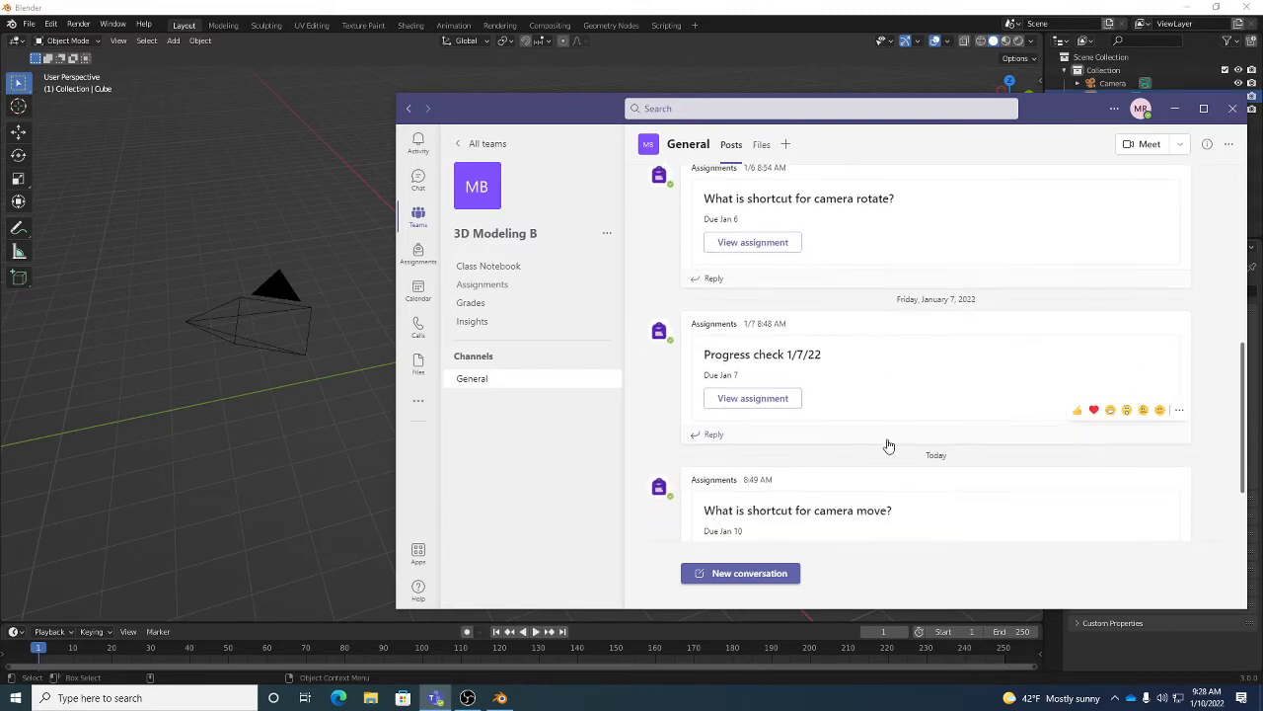
Switch to Blender and orbit the 3D view around the default cube to see it from several angles.
{"action": "left_click", "coordinate": [260, 12]}
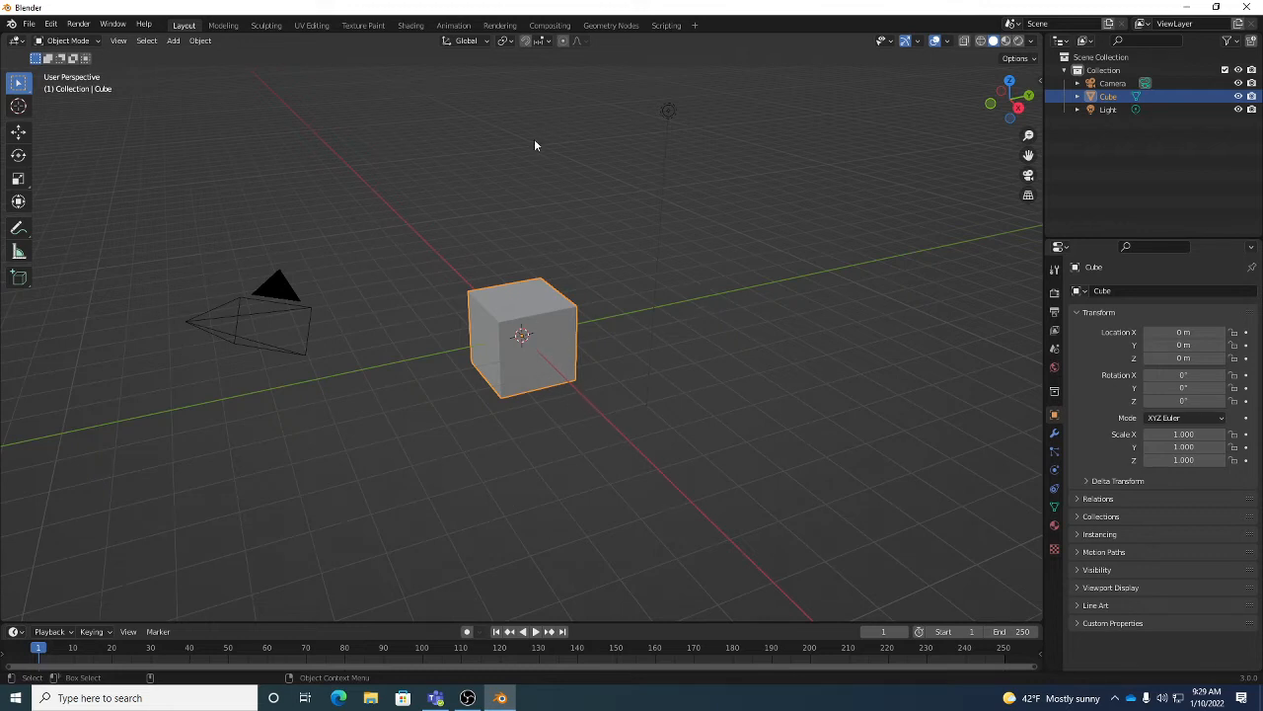
{"action": "middle_click_drag", "start_coordinate": [503, 326], "coordinate": [595, 350]}
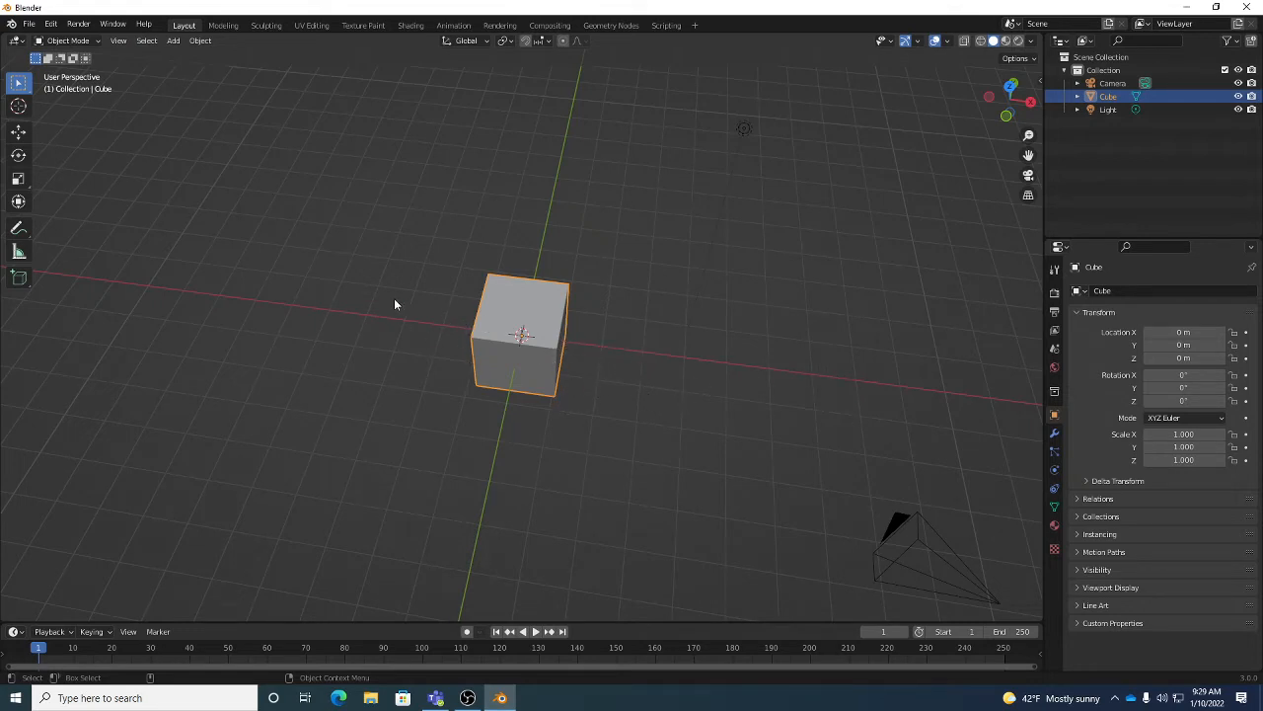
{"action": "middle_click_drag", "start_coordinate": [659, 324], "coordinate": [814, 332]}
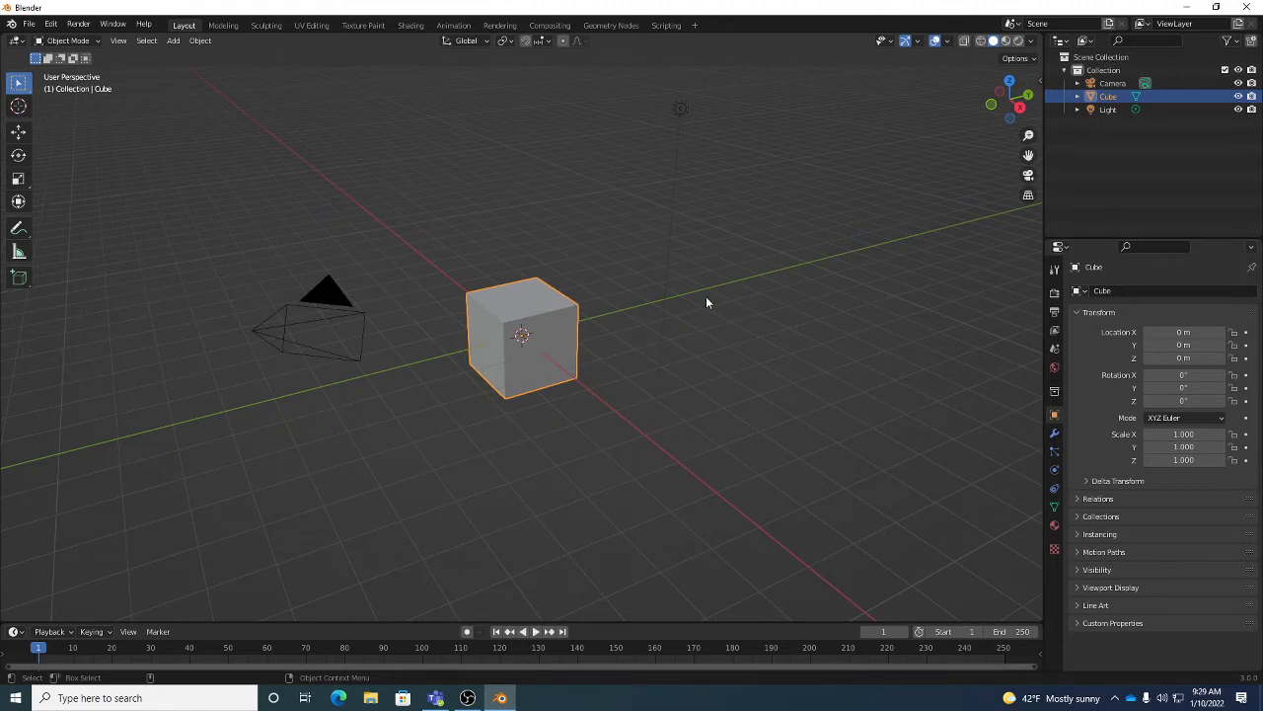
{"action": "middle_click_drag", "start_coordinate": [705, 301], "coordinate": [588, 331]}
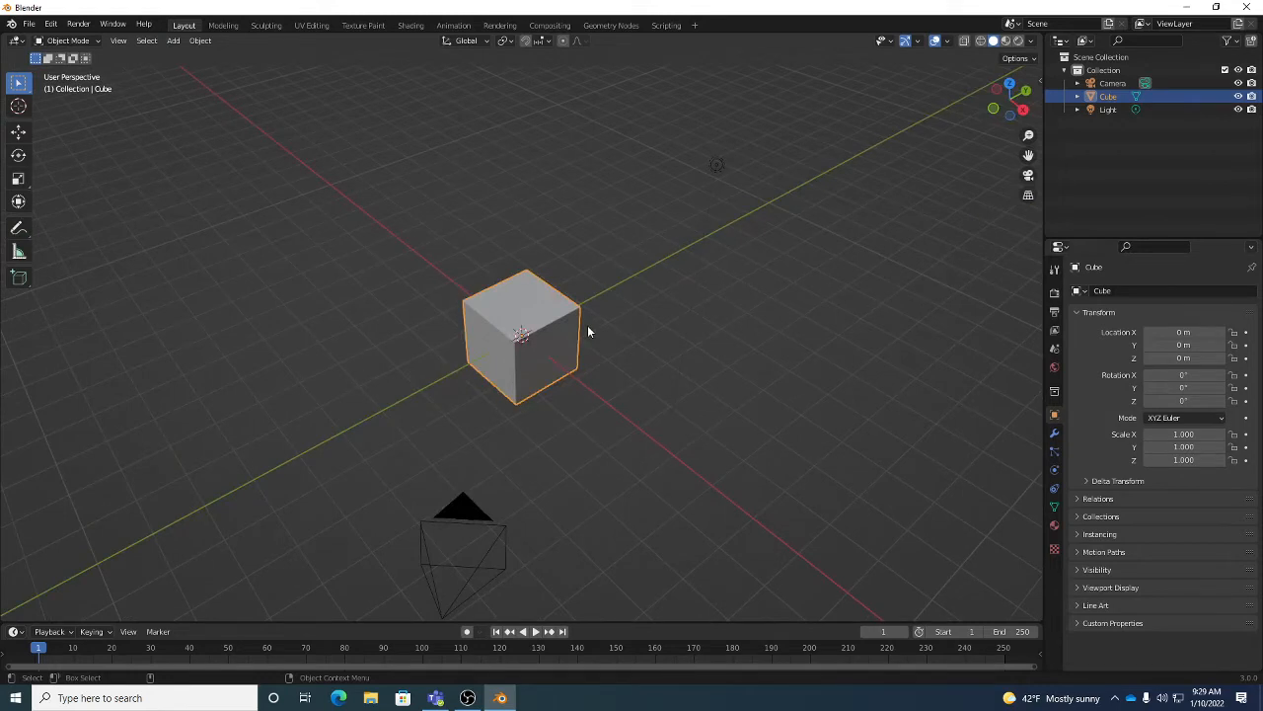
{"action": "middle_click_drag", "start_coordinate": [595, 349], "coordinate": [542, 305]}
Zoom in and out on the cube, ending on a closer view of it.
{"action": "scroll", "coordinate": [683, 348], "scroll_direction": "up", "scroll_amount": 5}
{"action": "scroll", "coordinate": [683, 348], "scroll_direction": "up", "scroll_amount": 2}
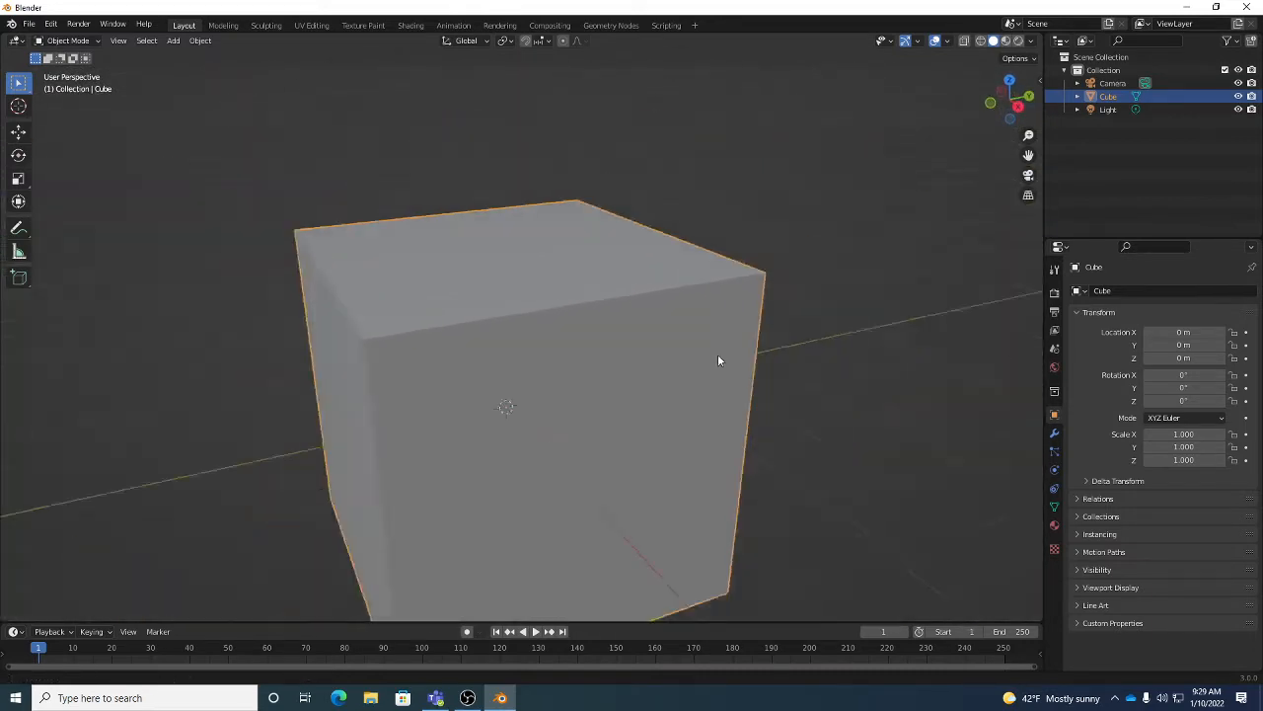
{"action": "scroll", "coordinate": [719, 359], "scroll_direction": "down", "scroll_amount": 4}
{"action": "scroll", "coordinate": [595, 338], "scroll_direction": "up", "scroll_amount": 6}
{"action": "scroll", "coordinate": [767, 369], "scroll_direction": "down", "scroll_amount": 5}
{"action": "scroll", "coordinate": [582, 360], "scroll_direction": "up", "scroll_amount": 2}
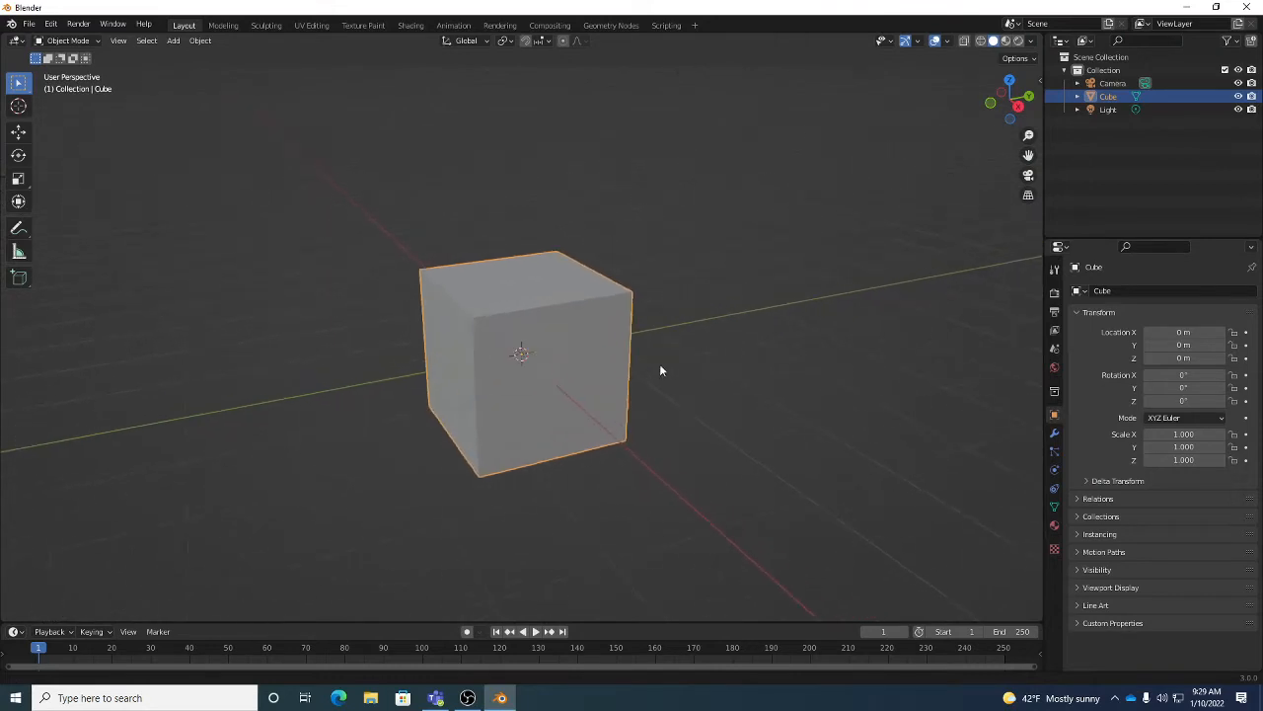
{"action": "scroll", "coordinate": [648, 384], "scroll_direction": "up", "scroll_amount": 2}
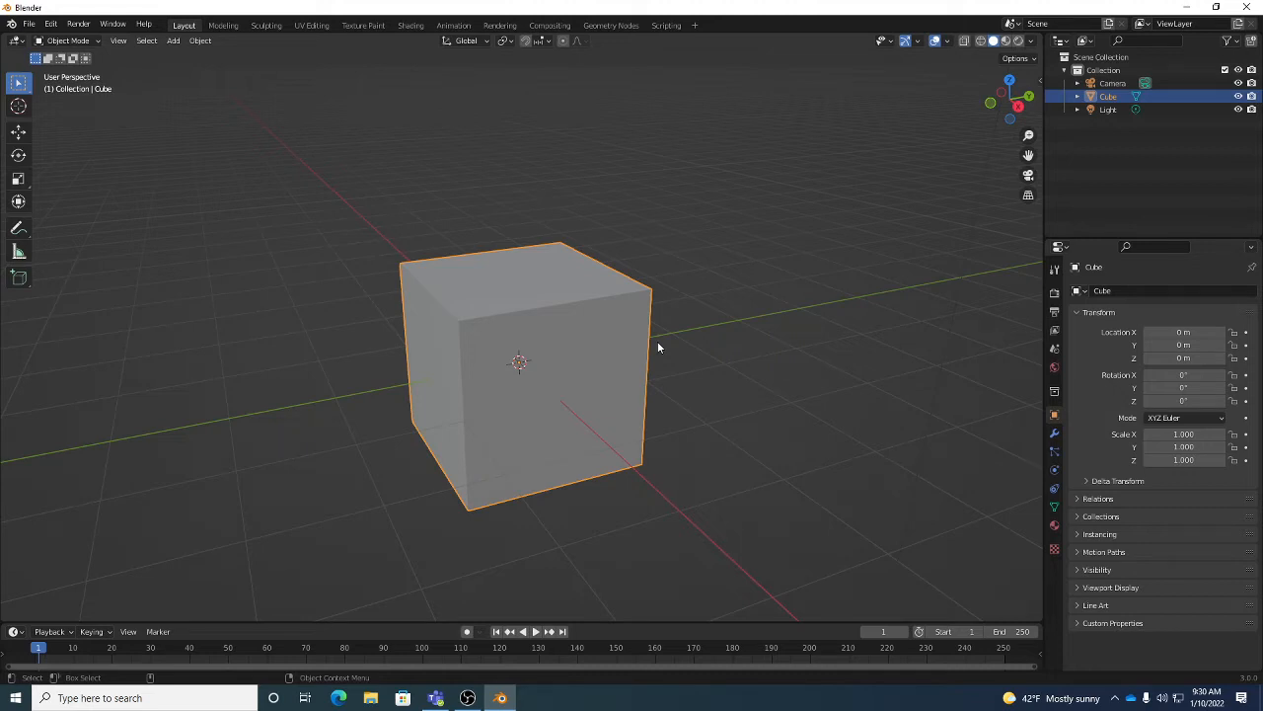
Open the auto save recovery list, check the available autosave files, and close it without recovering anything.
{"action": "middle_click_drag", "start_coordinate": [652, 344], "coordinate": [577, 323]}
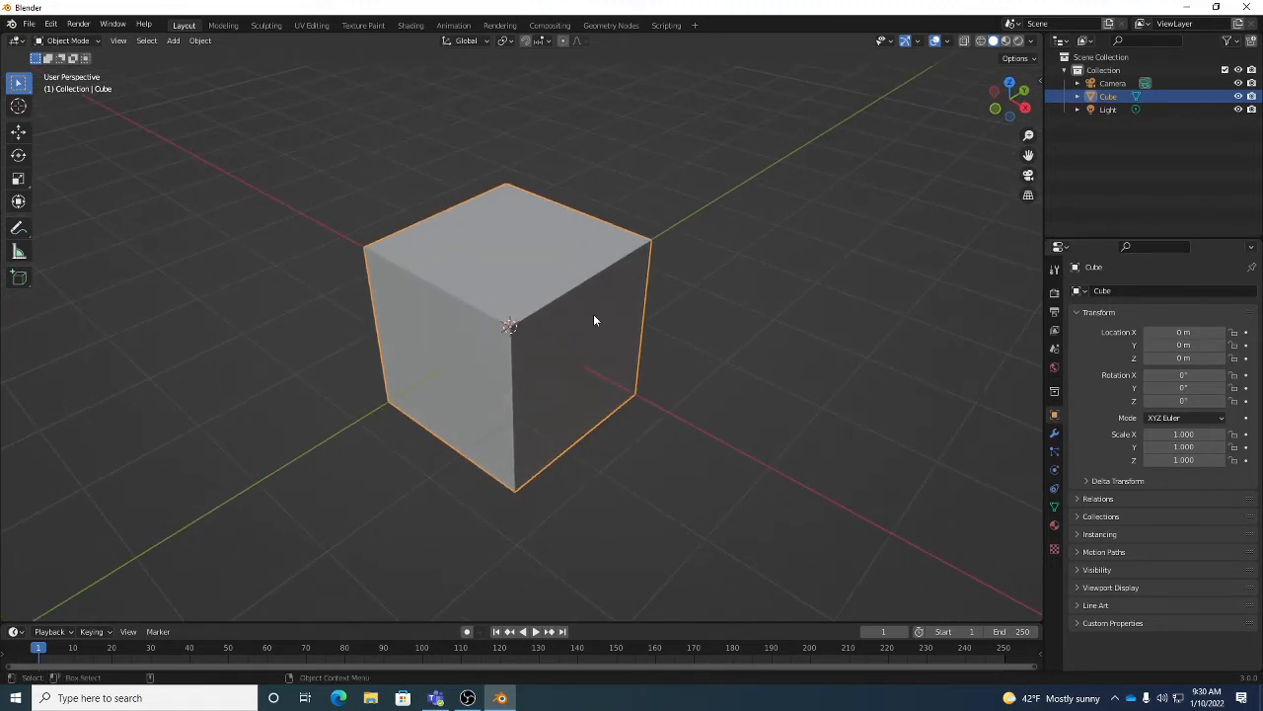
{"action": "left_click", "coordinate": [29, 24]}
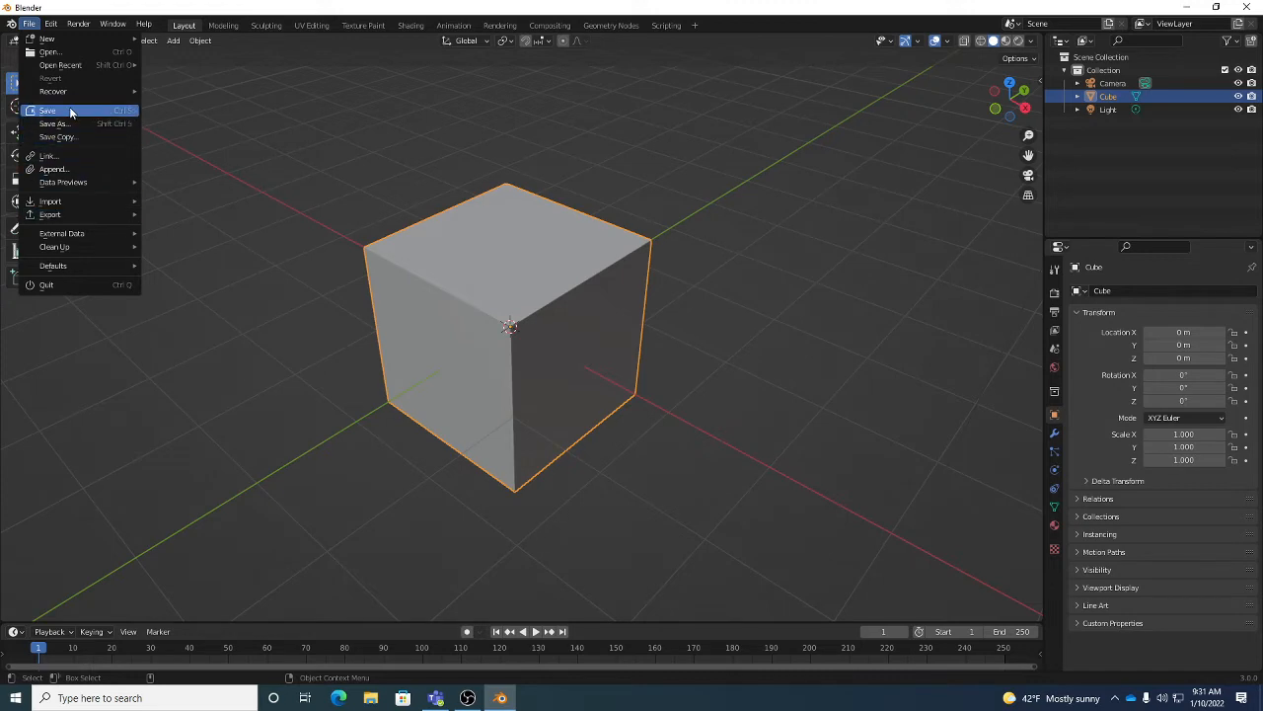
{"action": "mouse_move", "coordinate": [60, 91]}
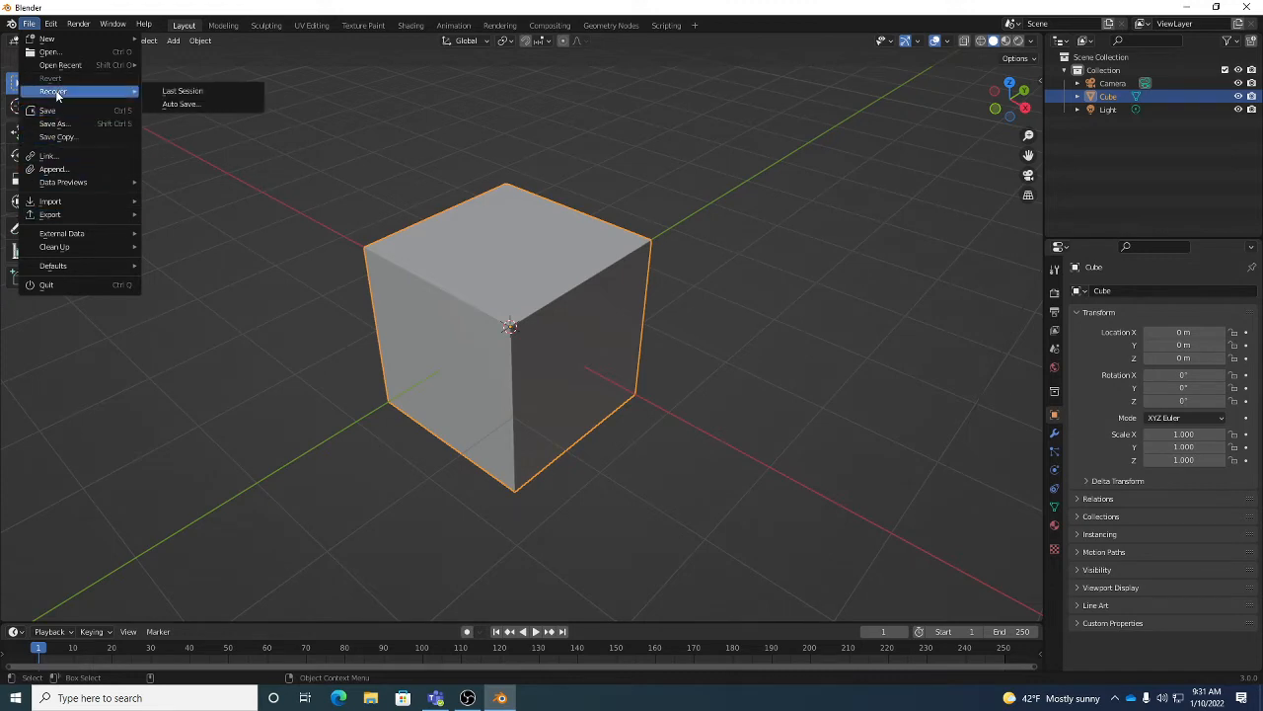
{"action": "left_click", "coordinate": [201, 105]}
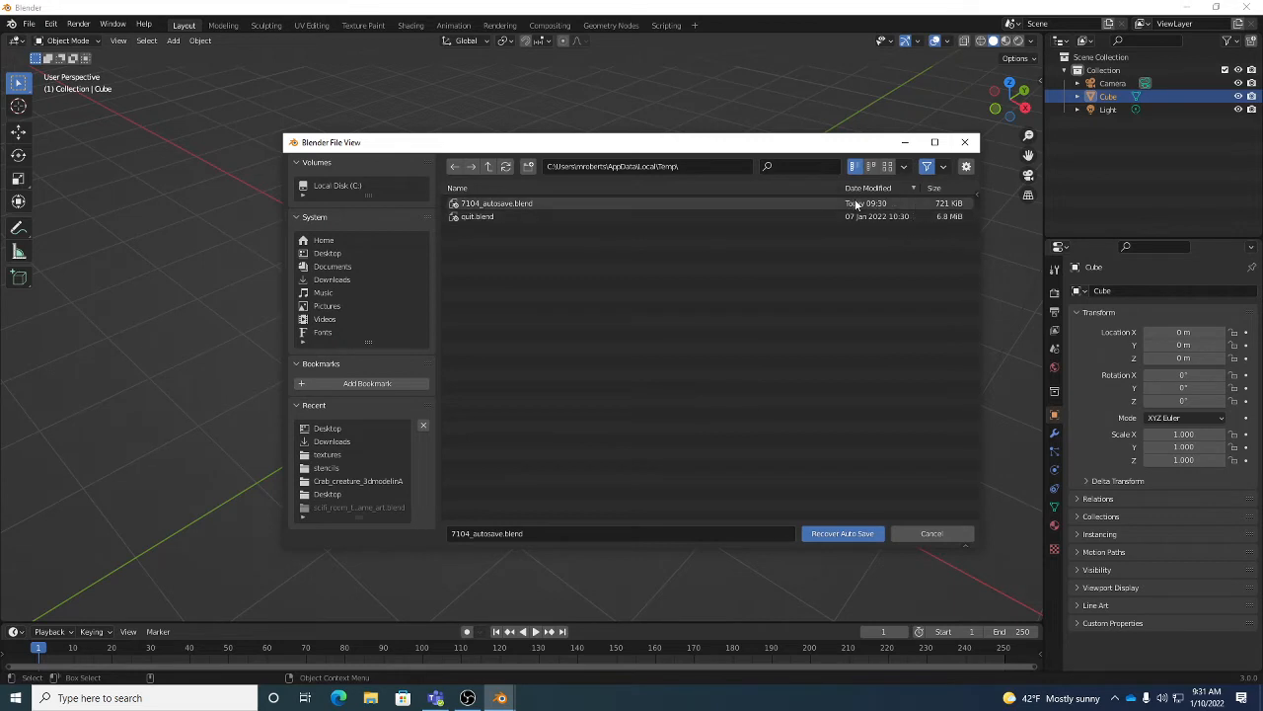
{"action": "left_click", "coordinate": [931, 533]}
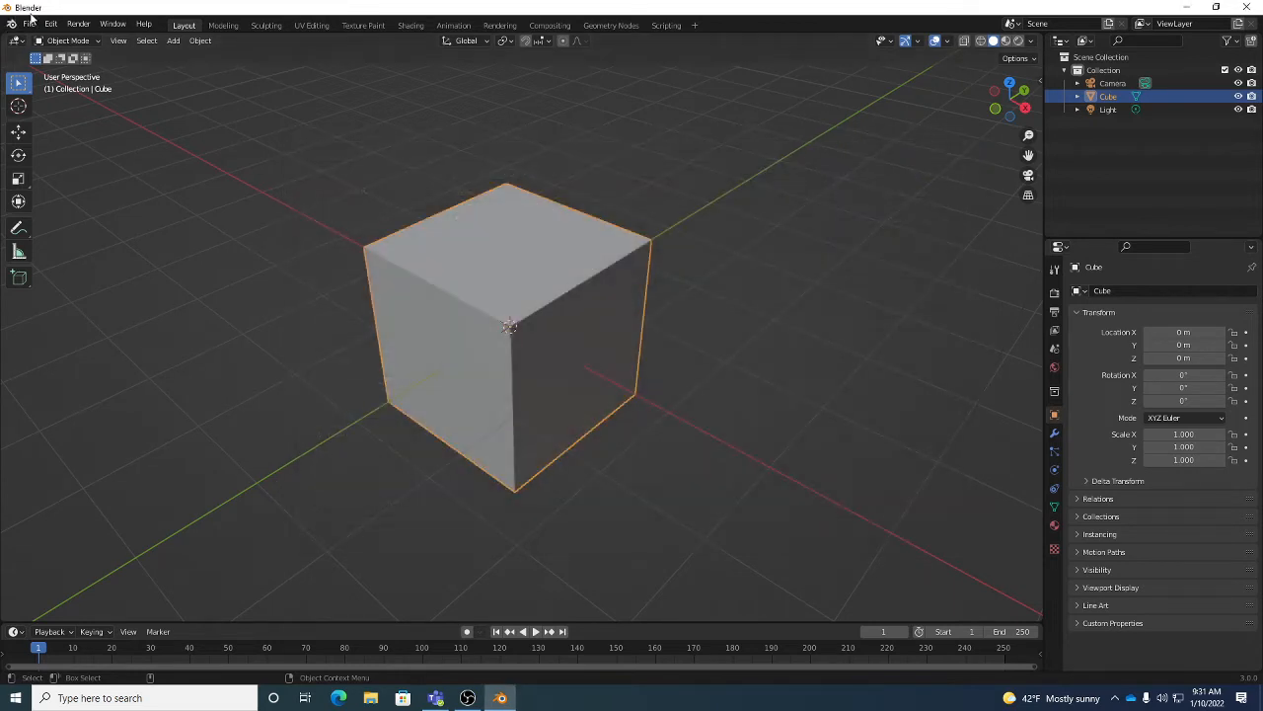
{"action": "left_click", "coordinate": [30, 24]}
{"action": "mouse_move", "coordinate": [45, 93]}
Switch to the Modeling workspace and try the Move, Rotate and Scale tools, ending on the Select Box tool.
{"action": "left_click", "coordinate": [224, 26]}
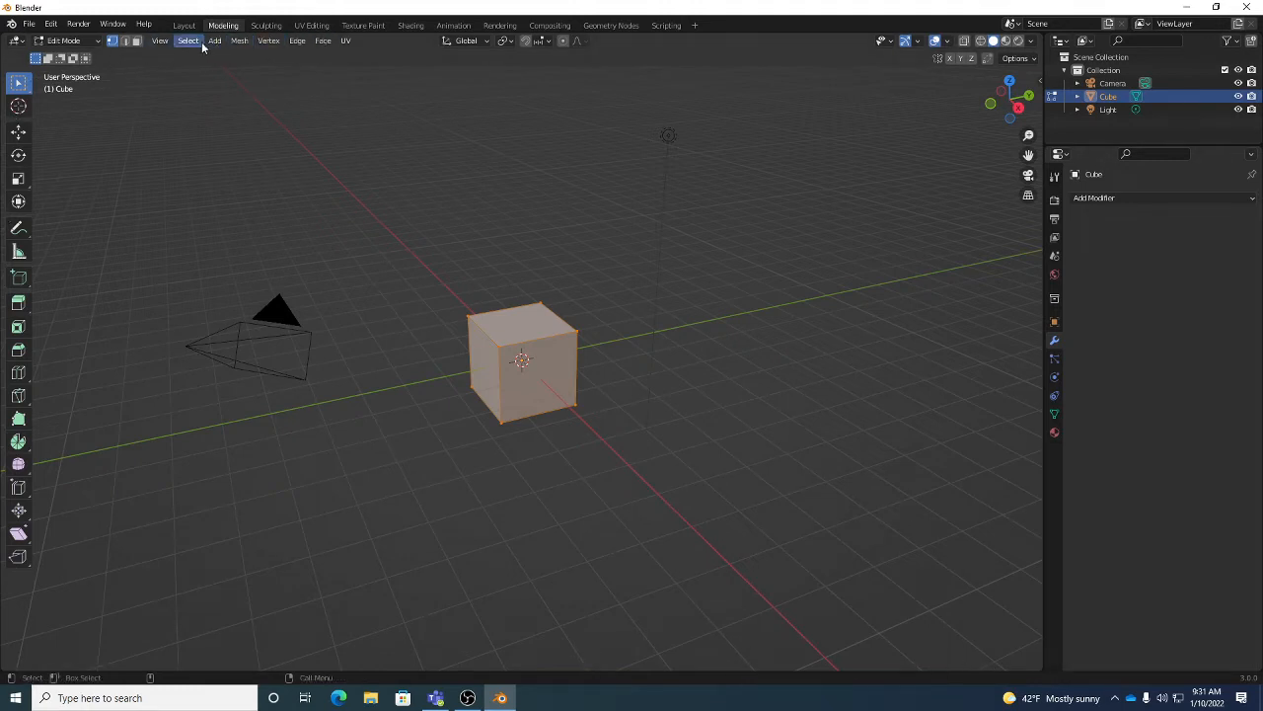
{"action": "left_click", "coordinate": [267, 43]}
{"action": "left_click", "coordinate": [18, 132]}
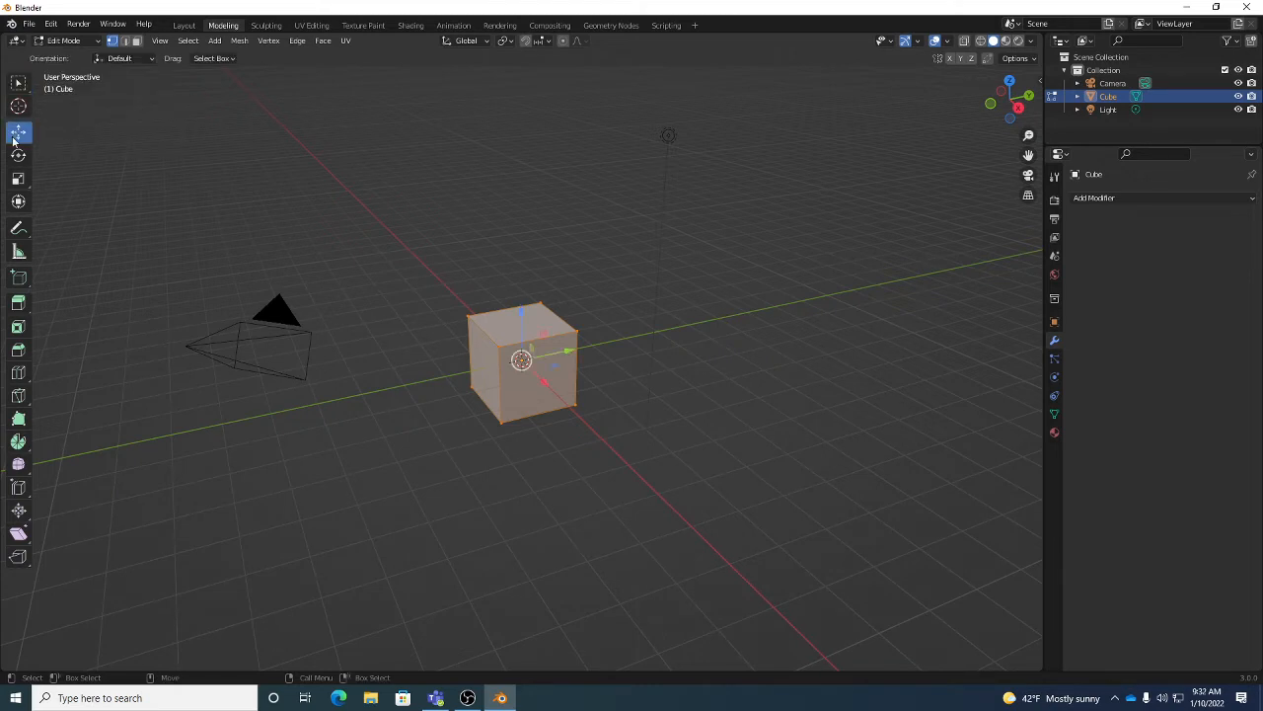
{"action": "left_click", "coordinate": [18, 156]}
{"action": "left_click", "coordinate": [18, 181]}
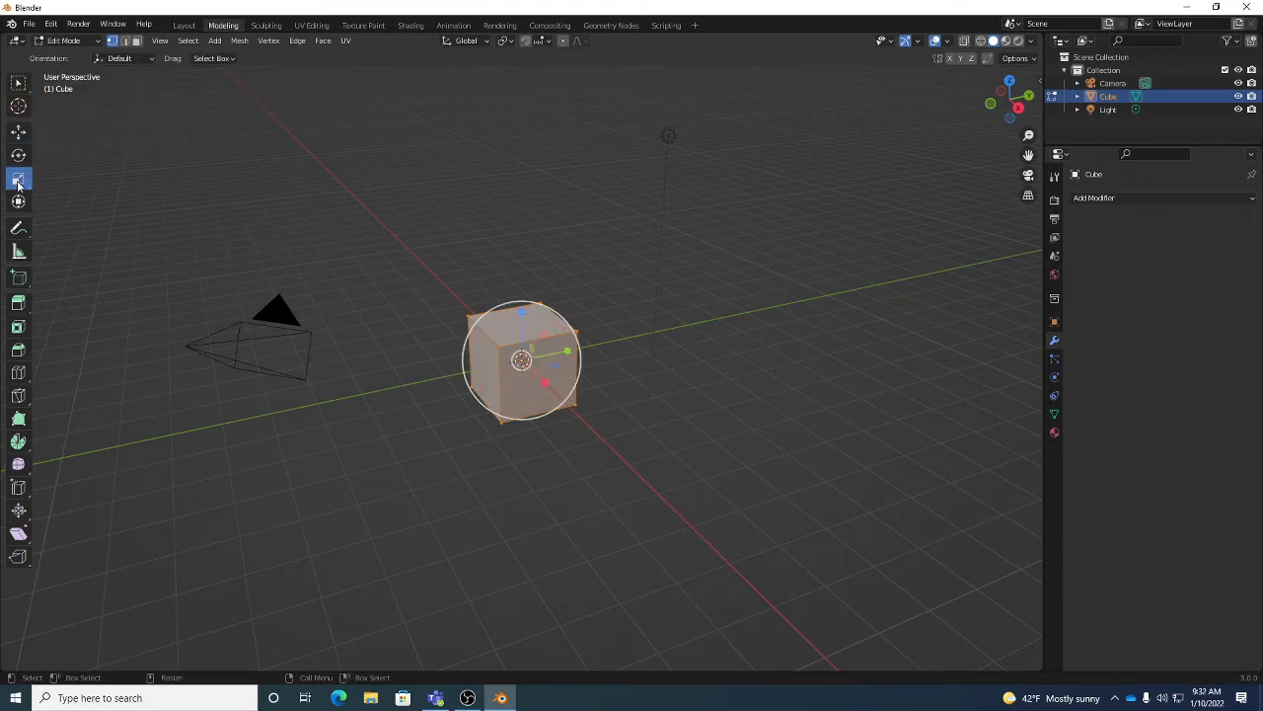
{"action": "left_click", "coordinate": [18, 84]}
Hide the Camera and the Light in the viewport, leaving only the Cube shown.
{"action": "middle_click_drag", "start_coordinate": [504, 263], "coordinate": [563, 261]}
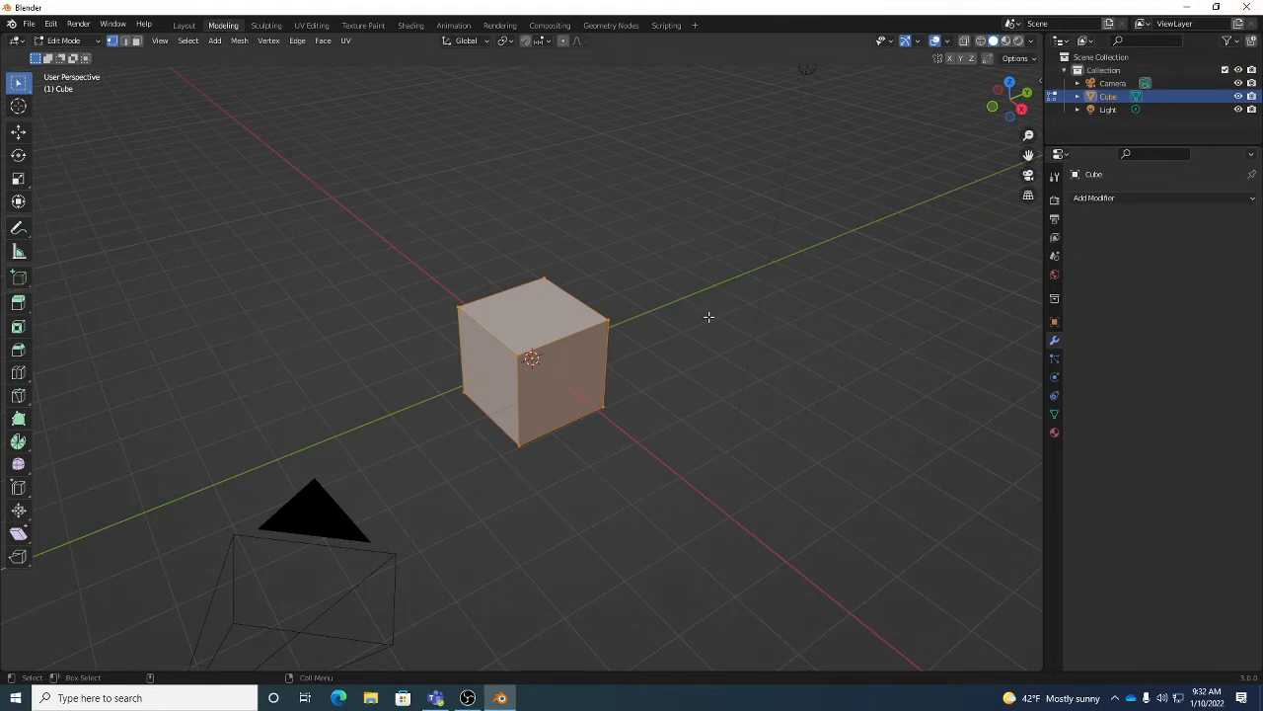
{"action": "middle_click_drag", "start_coordinate": [688, 287], "coordinate": [756, 164]}
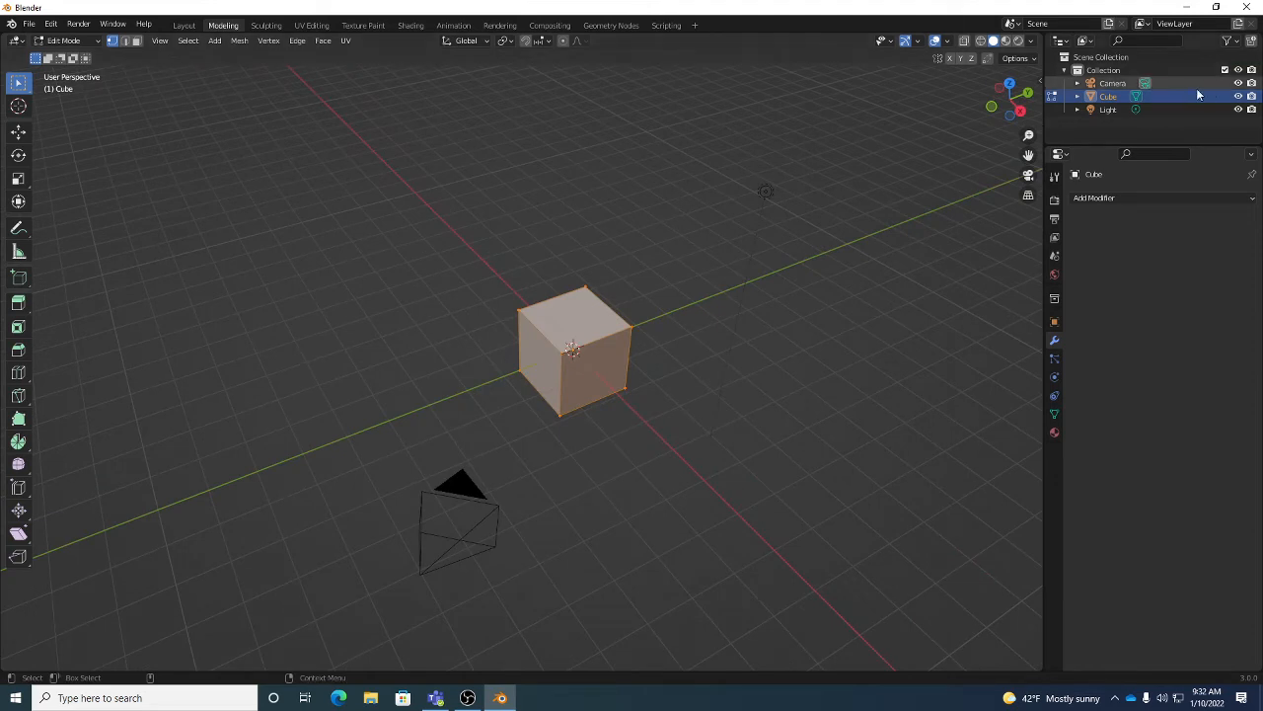
{"action": "left_click", "coordinate": [1239, 82]}
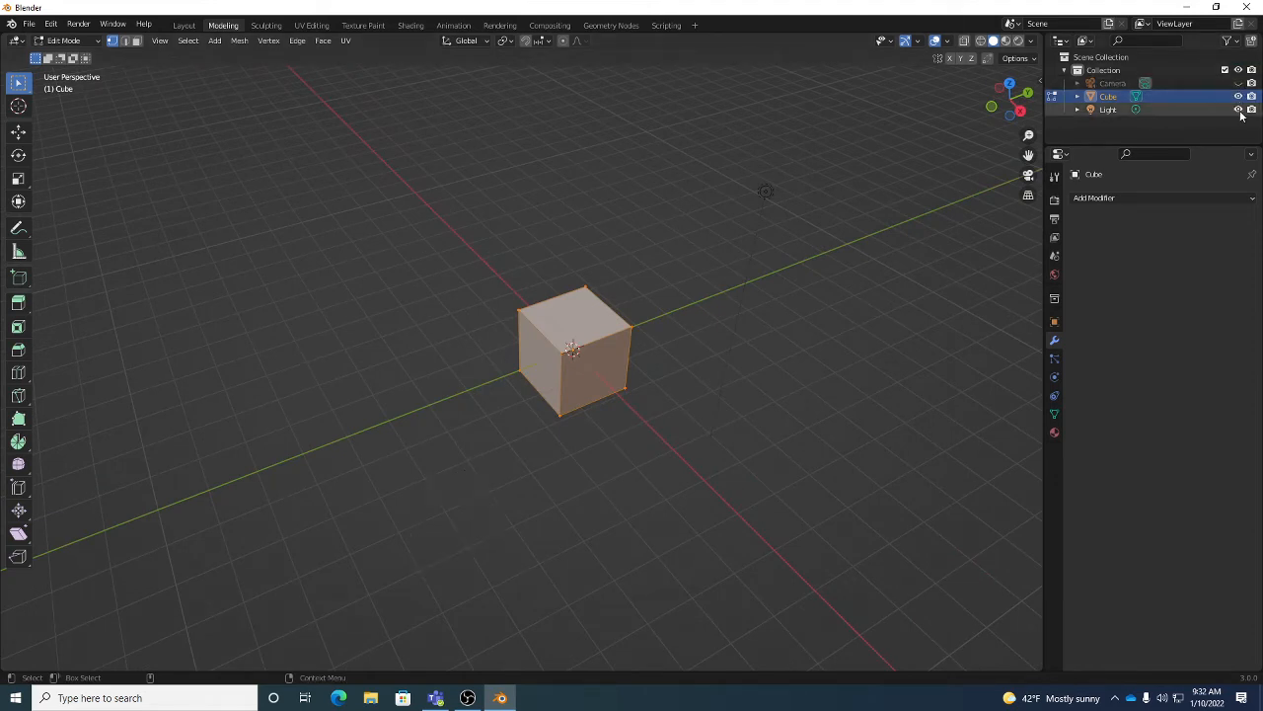
{"action": "left_click", "coordinate": [1238, 109]}
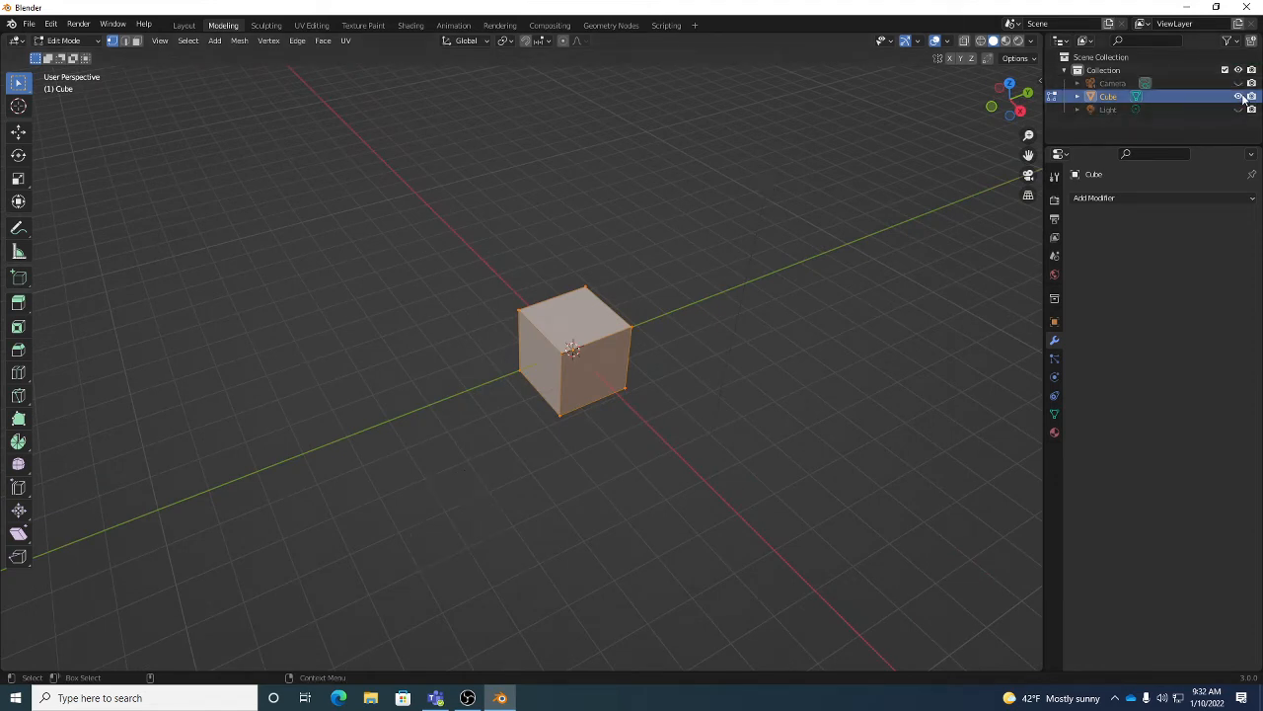
{"action": "left_click", "coordinate": [1239, 84]}
{"action": "left_click", "coordinate": [1239, 83]}
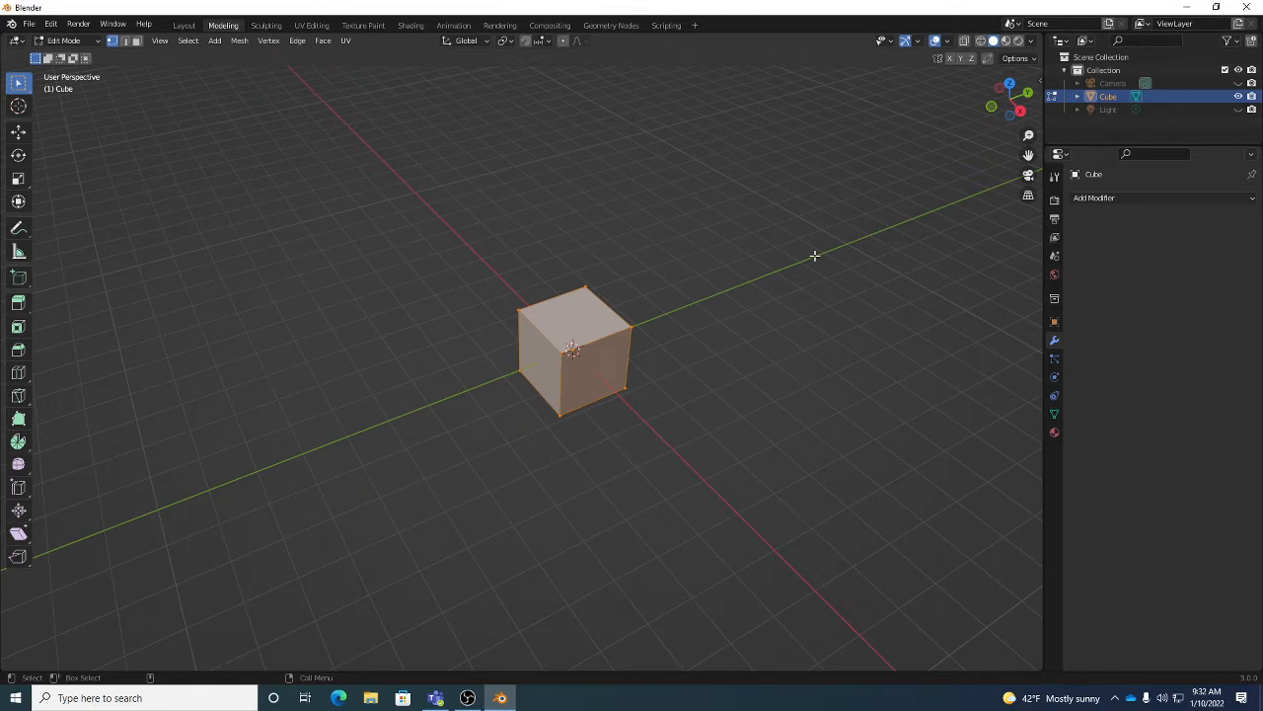
Zoom in on the cube and orbit around it to view its top and sides from several angles.
{"action": "middle_click_drag", "start_coordinate": [769, 290], "coordinate": [743, 257]}
{"action": "scroll", "coordinate": [717, 296], "scroll_direction": "up", "scroll_amount": 3}
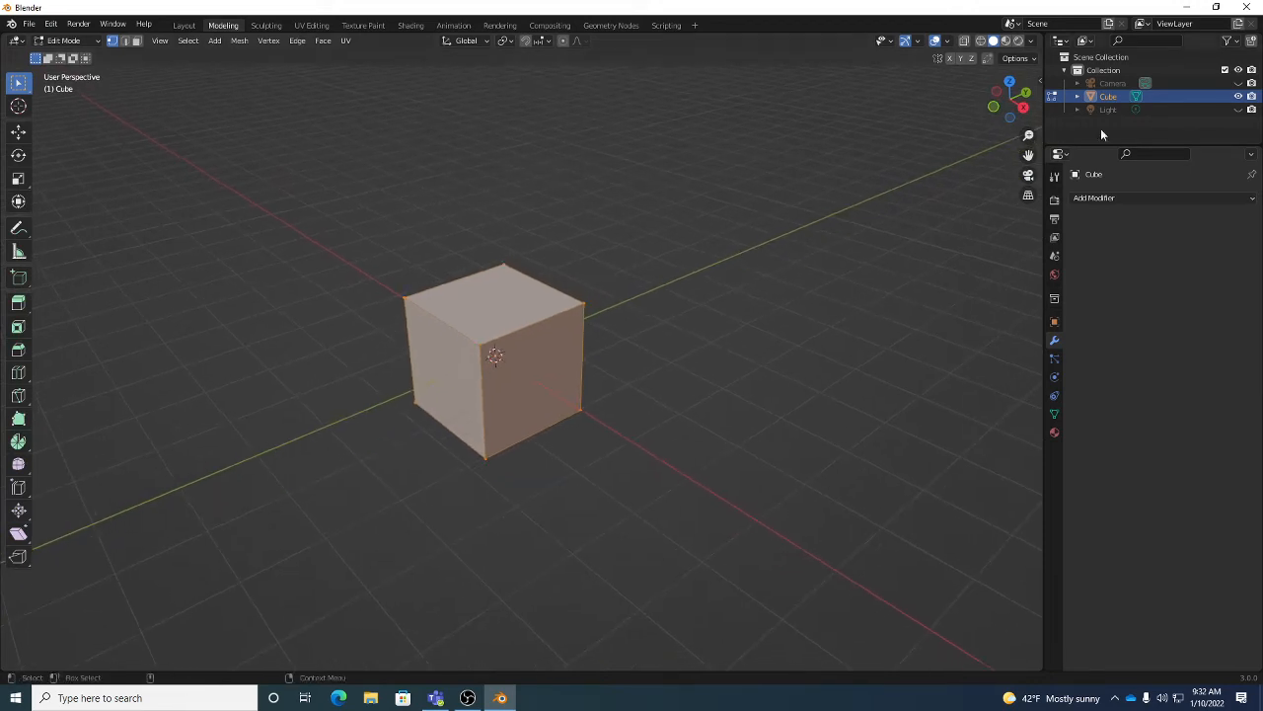
{"action": "mouse_move", "coordinate": [651, 346]}
{"action": "middle_mouse_down"}
{"action": "mouse_move", "coordinate": [625, 346]}
{"action": "mouse_move", "coordinate": [628, 303]}
{"action": "mouse_move", "coordinate": [657, 345]}
{"action": "mouse_move", "coordinate": [648, 352]}
{"action": "middle_mouse_up"}
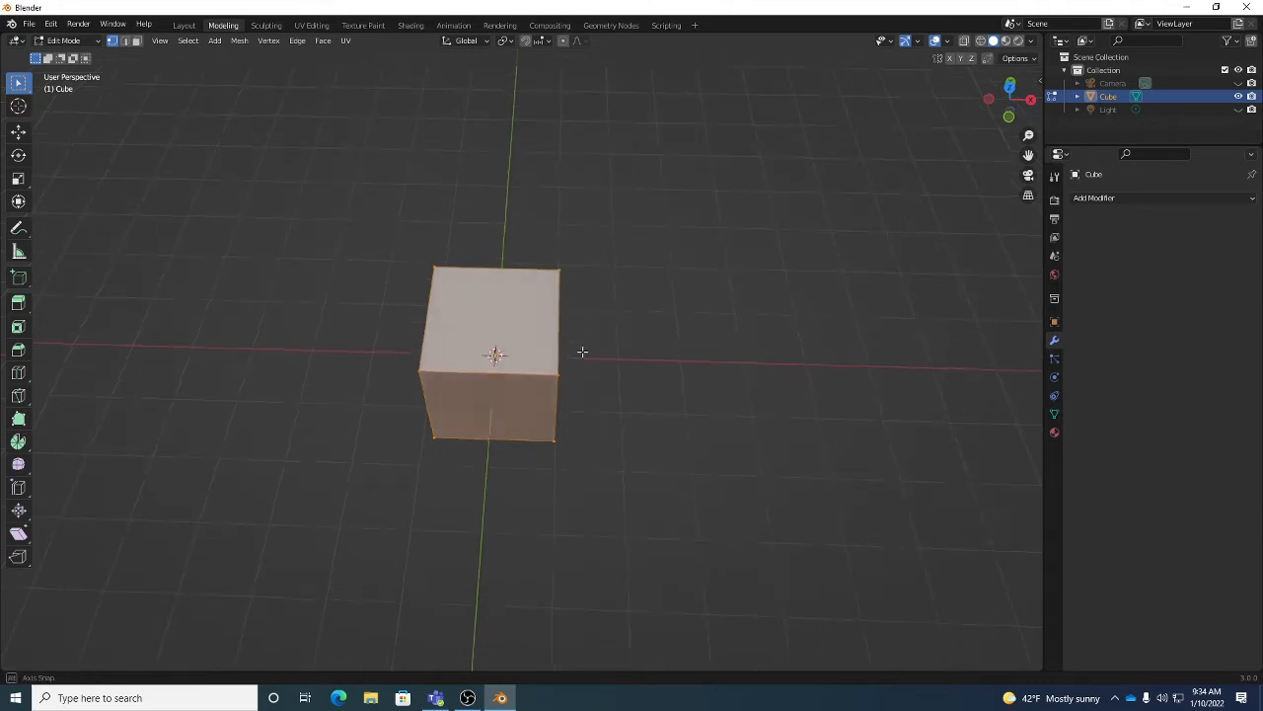
{"action": "middle_click_drag", "start_coordinate": [482, 384], "coordinate": [478, 247]}
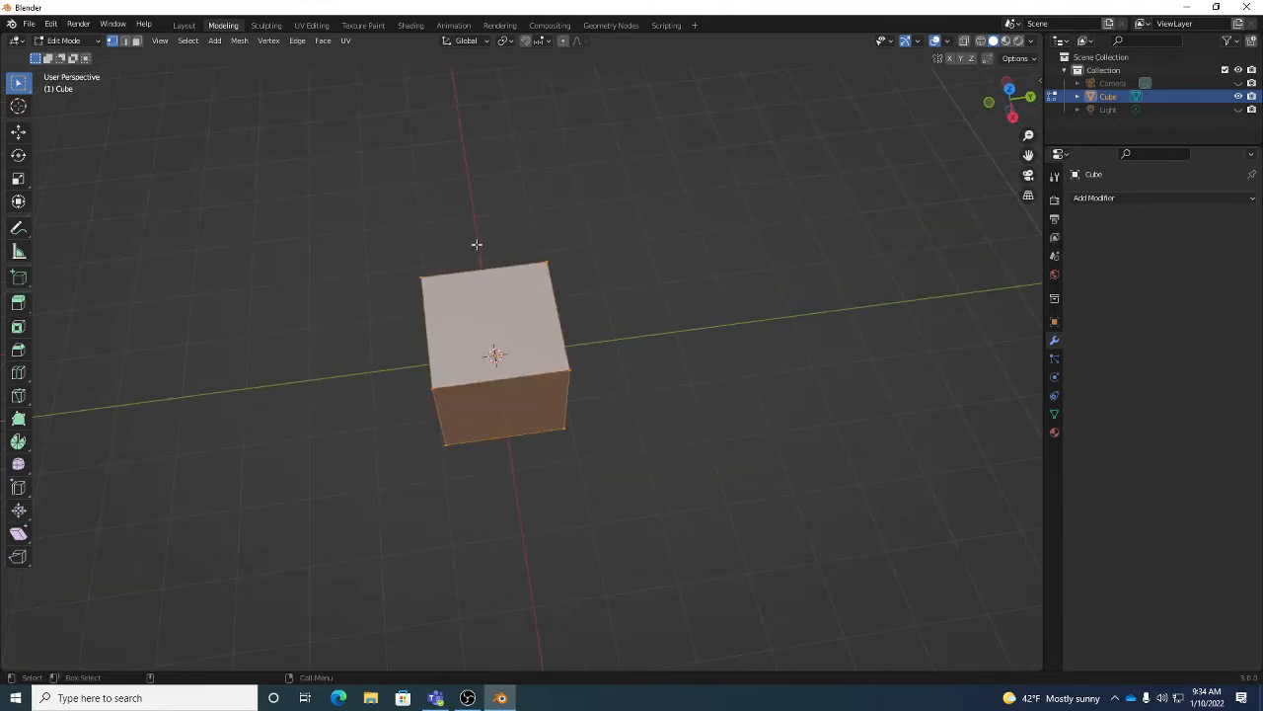
{"action": "middle_click_drag", "start_coordinate": [523, 390], "coordinate": [539, 251]}
{"action": "middle_click_drag", "start_coordinate": [506, 340], "coordinate": [563, 347]}
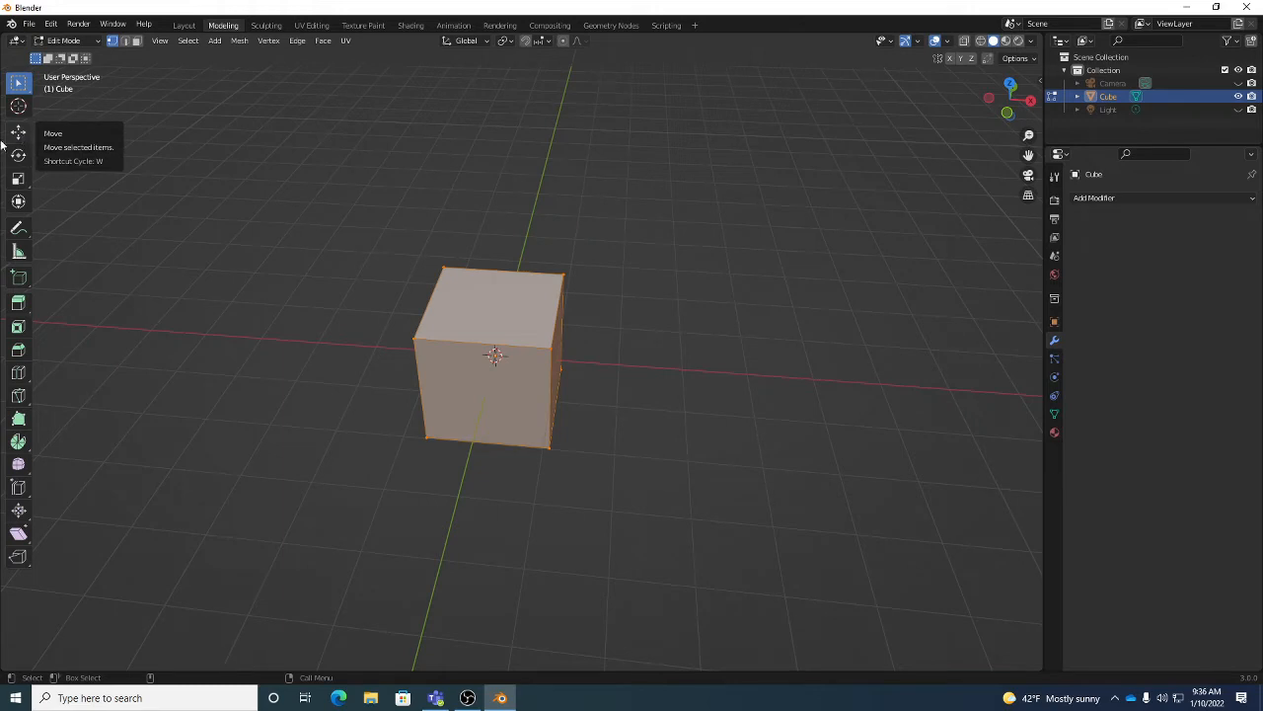
Try the Loop Cut tool with one cut on the cube and return to the Select Box tool.
{"action": "left_click", "coordinate": [17, 373]}
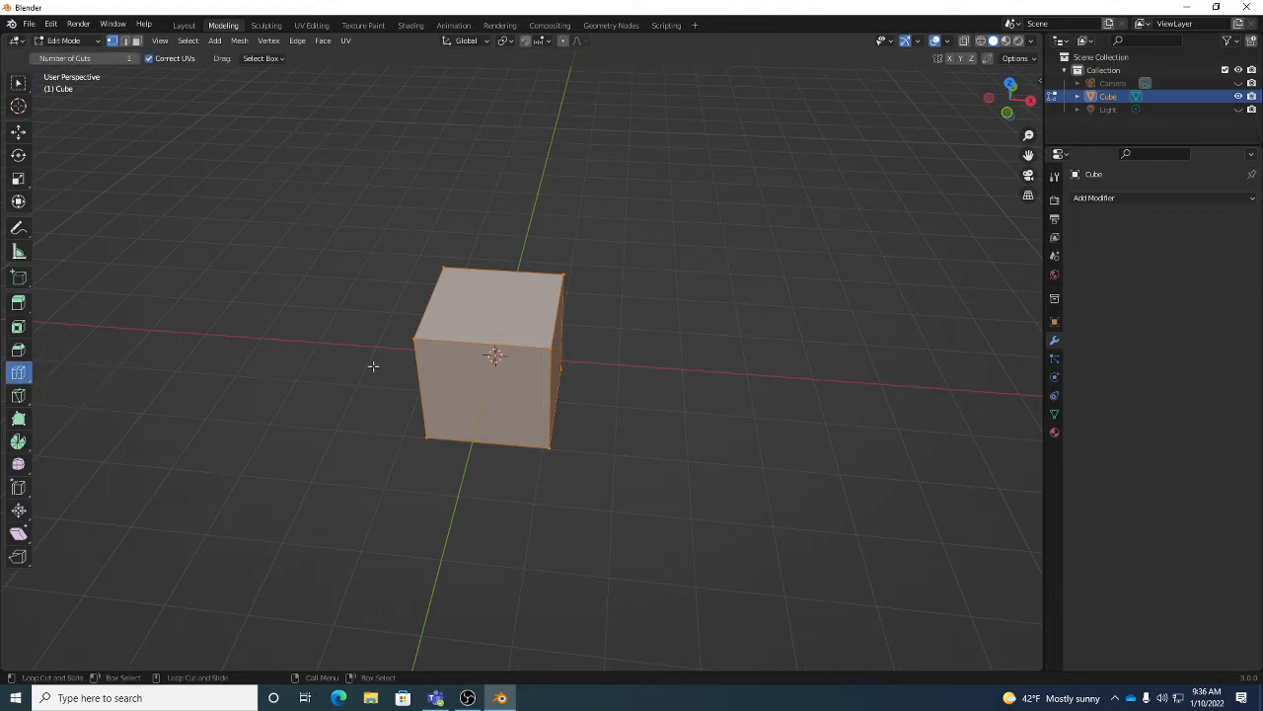
{"action": "middle_click_drag", "start_coordinate": [642, 391], "coordinate": [690, 367]}
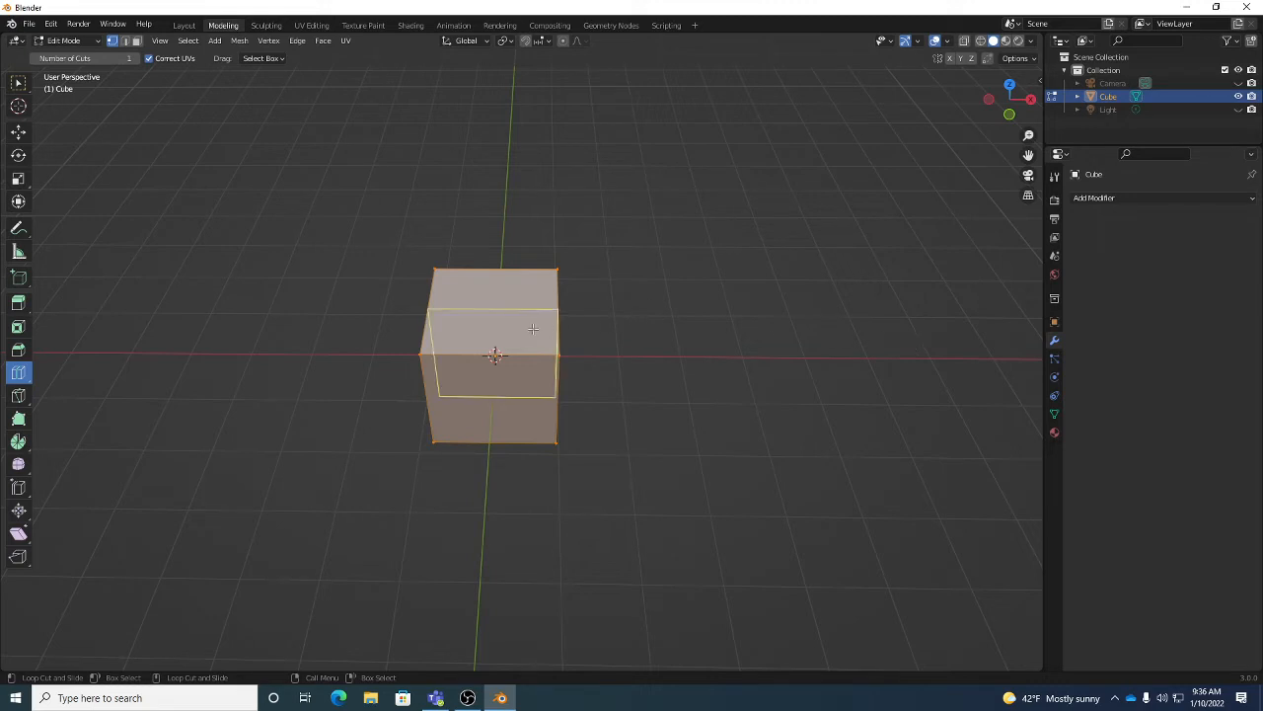
{"action": "left_click_drag", "start_coordinate": [494, 345], "coordinate": [495, 351]}
{"action": "middle_click_drag", "start_coordinate": [612, 329], "coordinate": [467, 318]}
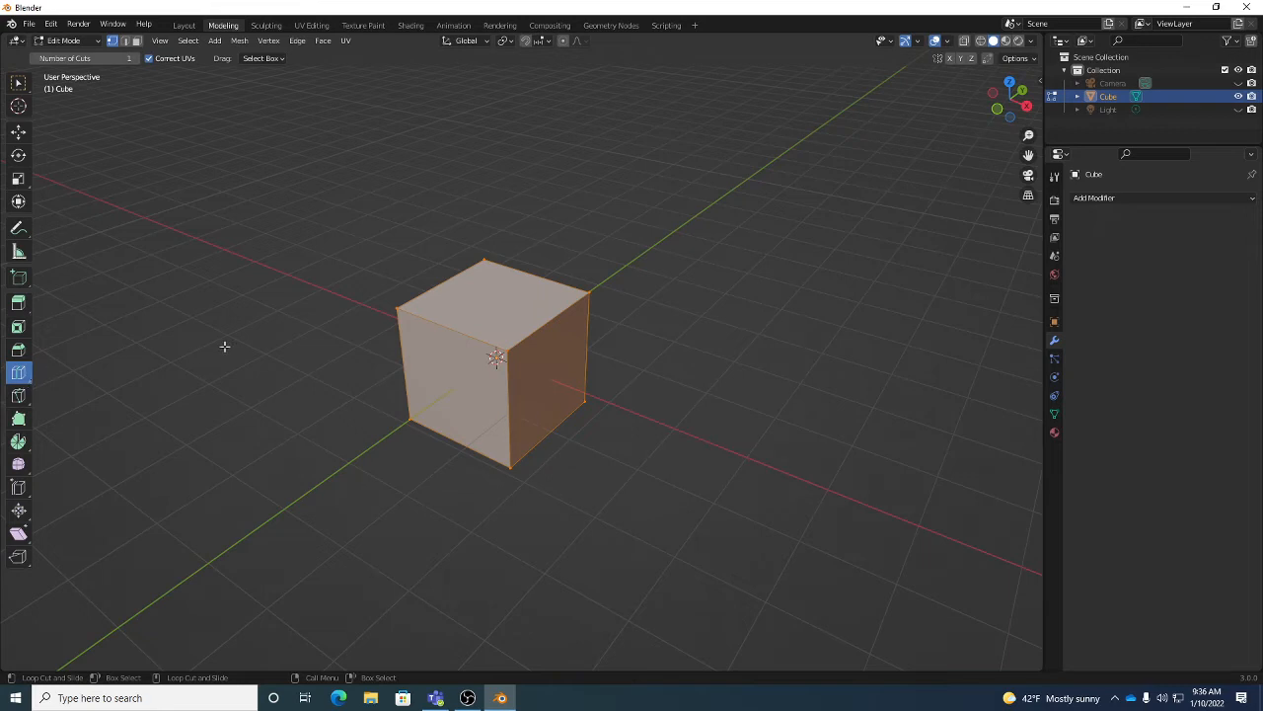
{"action": "left_click", "coordinate": [18, 83]}
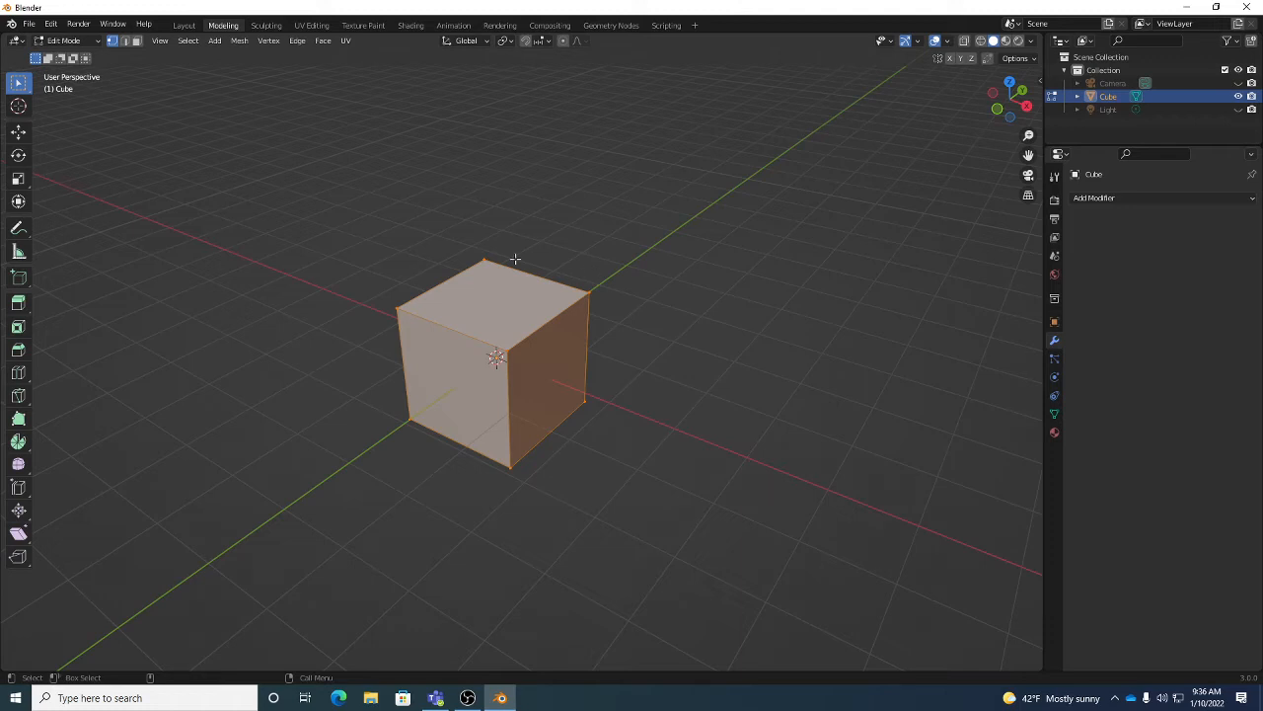
Switch the cube from Edit Mode to Object Mode.
{"action": "left_click", "coordinate": [64, 40]}
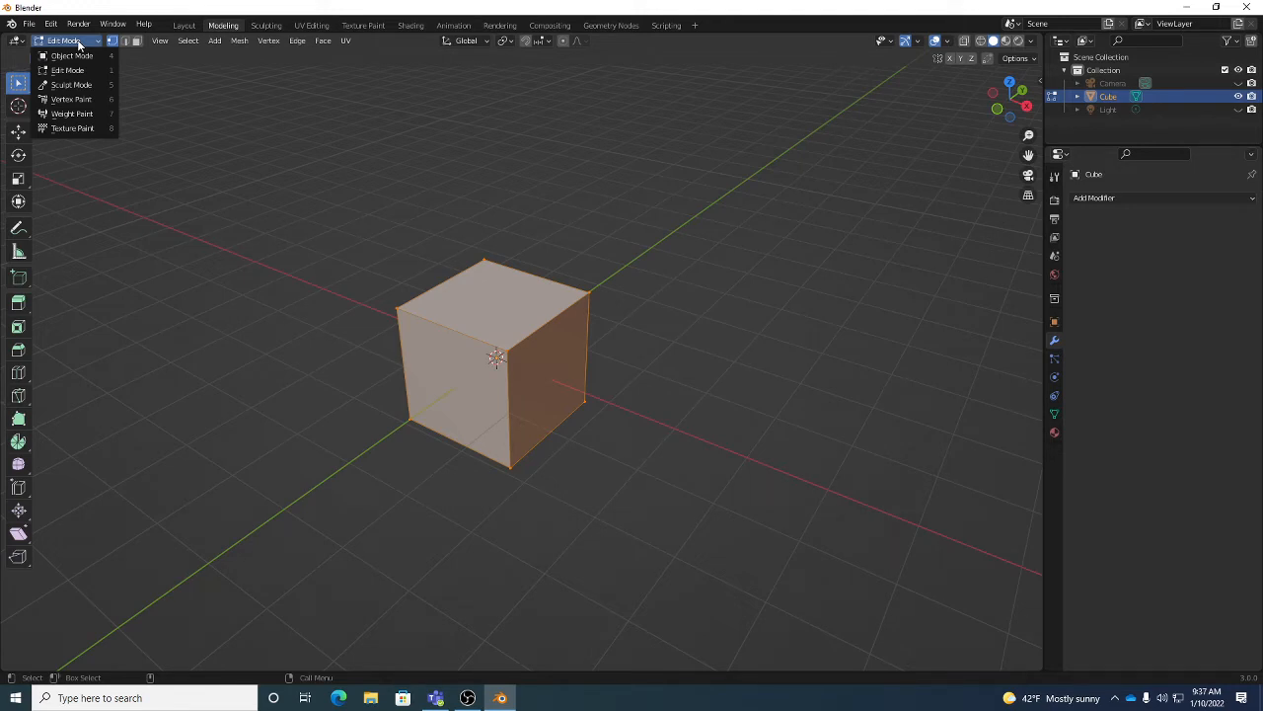
{"action": "left_click", "coordinate": [78, 41]}
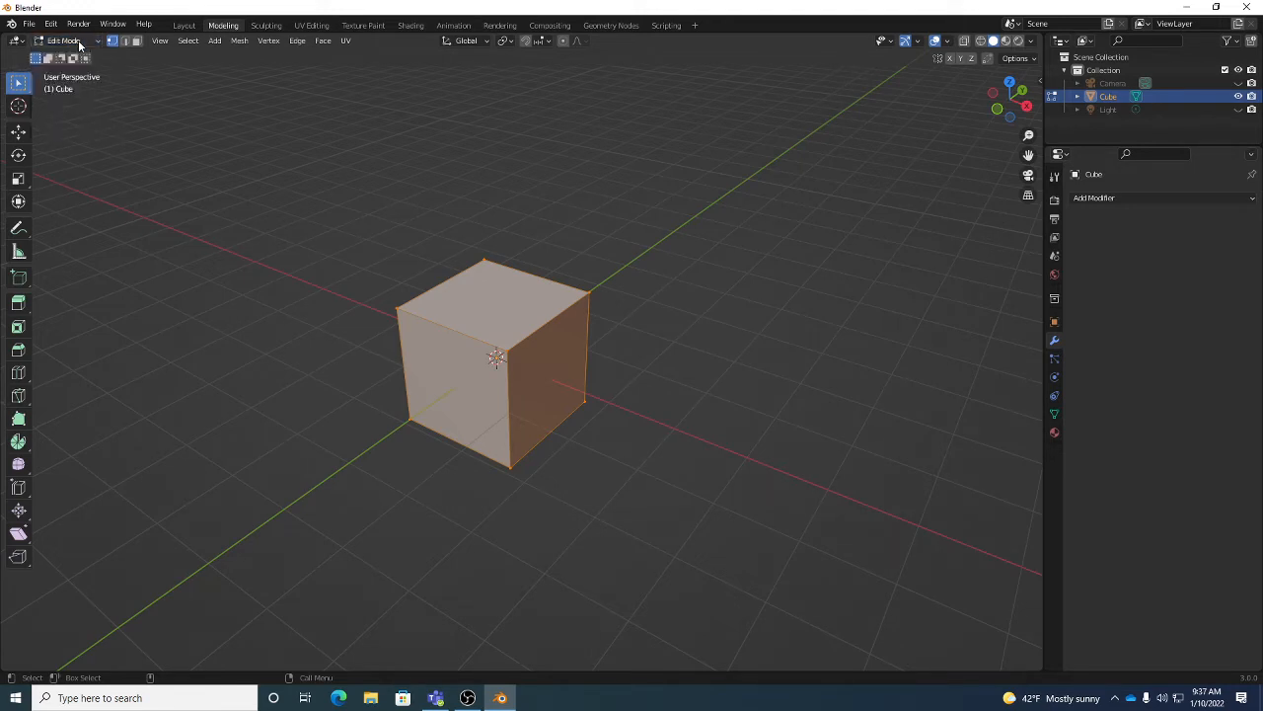
{"action": "left_click", "coordinate": [74, 40]}
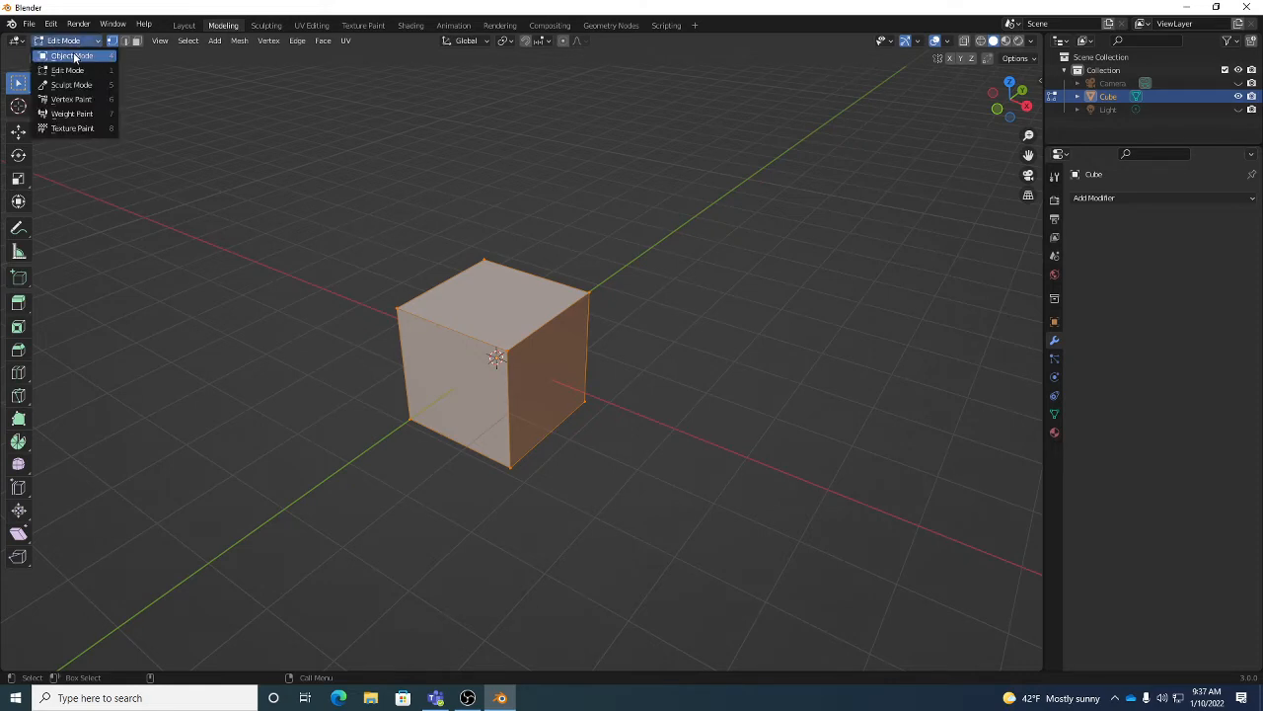
{"action": "left_click", "coordinate": [74, 56]}
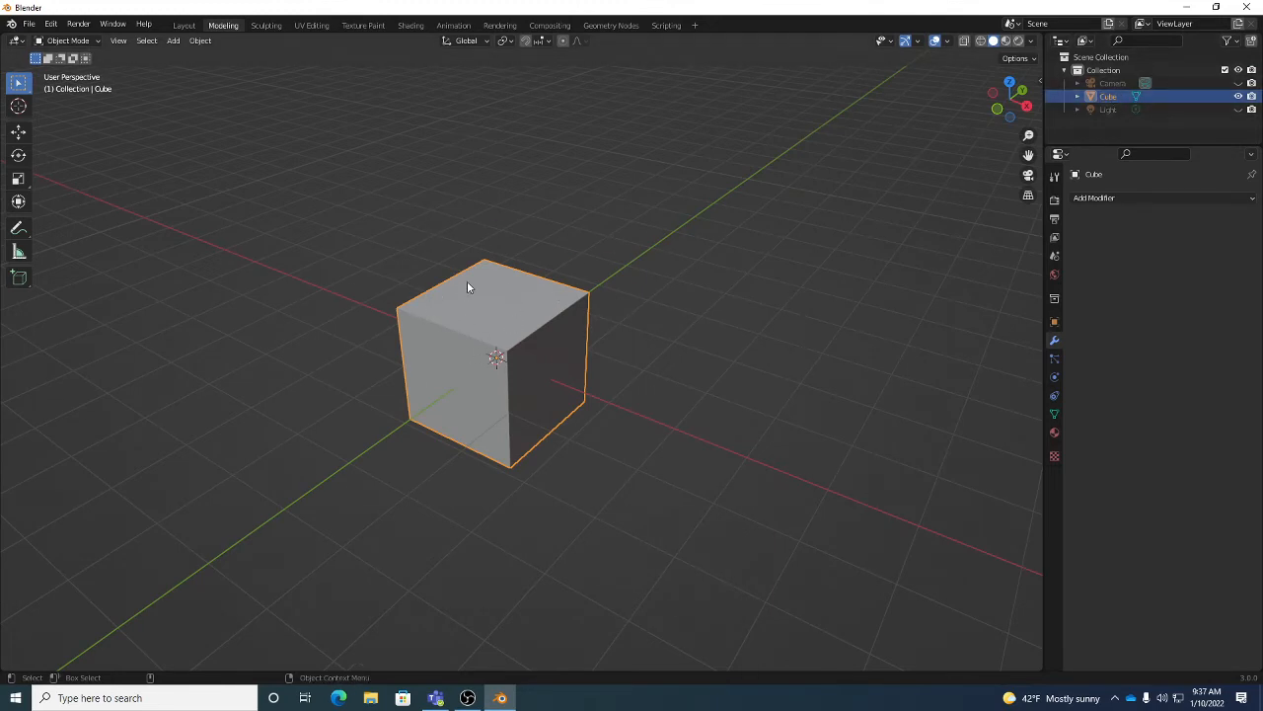
Deselect and reselect the whole cube several times in Object Mode, ending with it selected.
{"action": "left_click", "coordinate": [695, 264]}
{"action": "left_click", "coordinate": [553, 310]}
{"action": "left_click", "coordinate": [692, 271]}
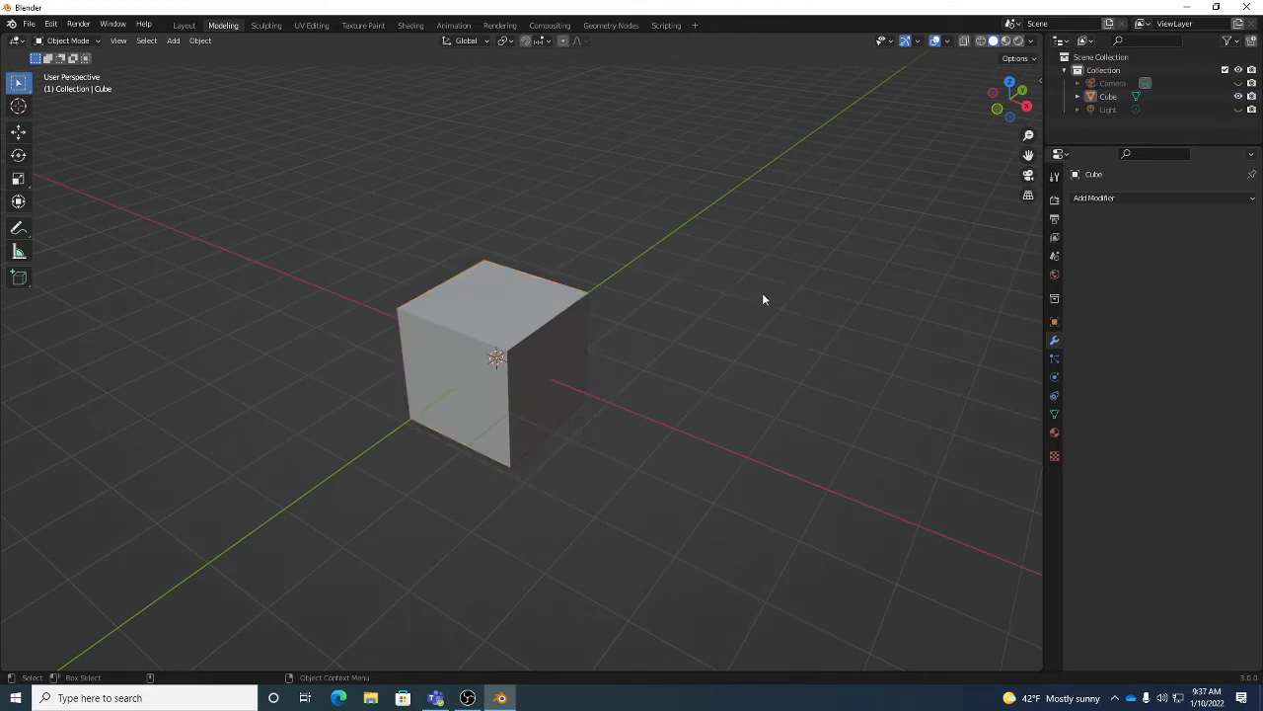
{"action": "left_click", "coordinate": [504, 328]}
{"action": "left_click", "coordinate": [725, 280]}
{"action": "left_click", "coordinate": [551, 328]}
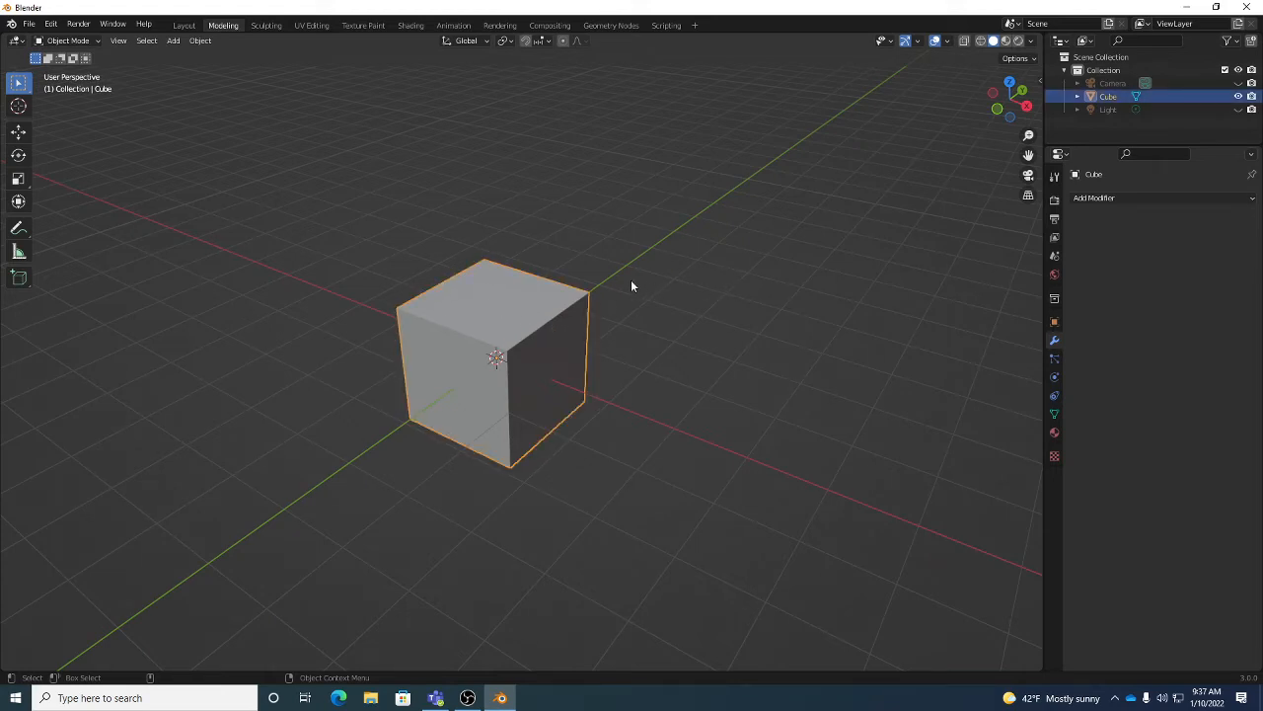
{"action": "left_click", "coordinate": [705, 276]}
{"action": "left_click", "coordinate": [524, 328]}
Return the cube to Edit Mode and select individual top corner vertices one at a time.
{"action": "left_click", "coordinate": [69, 41]}
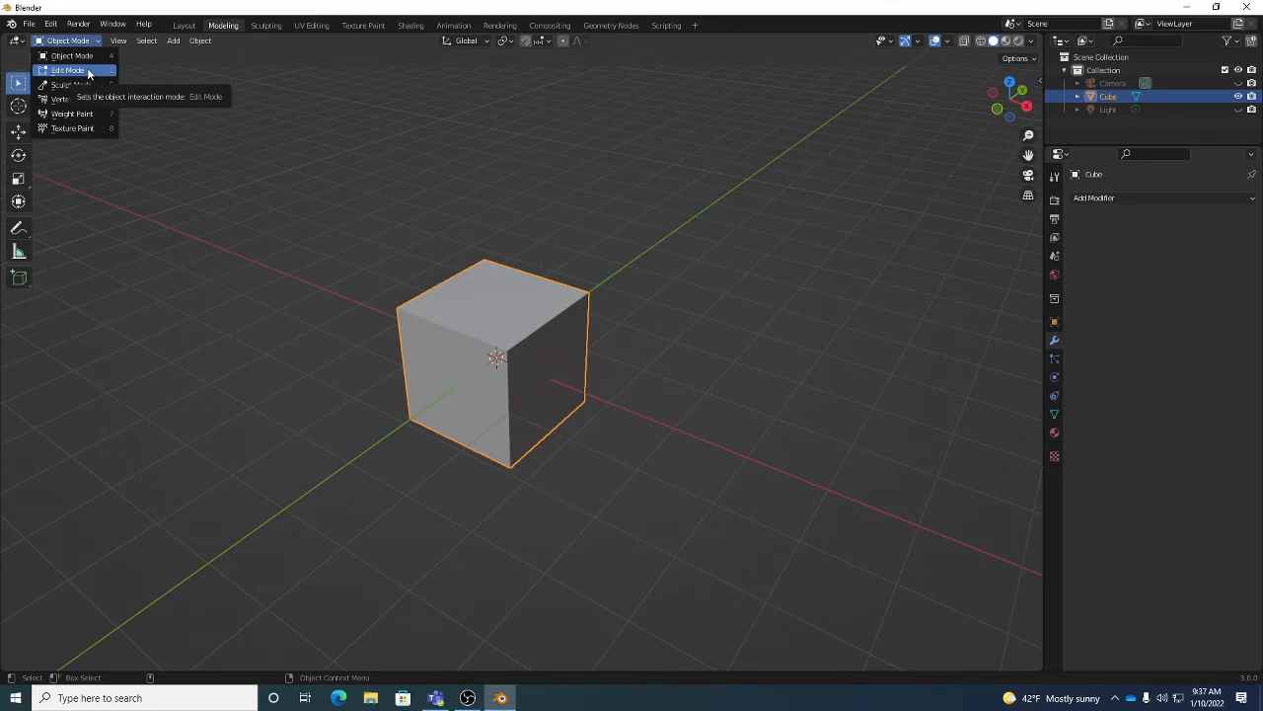
{"action": "left_click", "coordinate": [87, 72]}
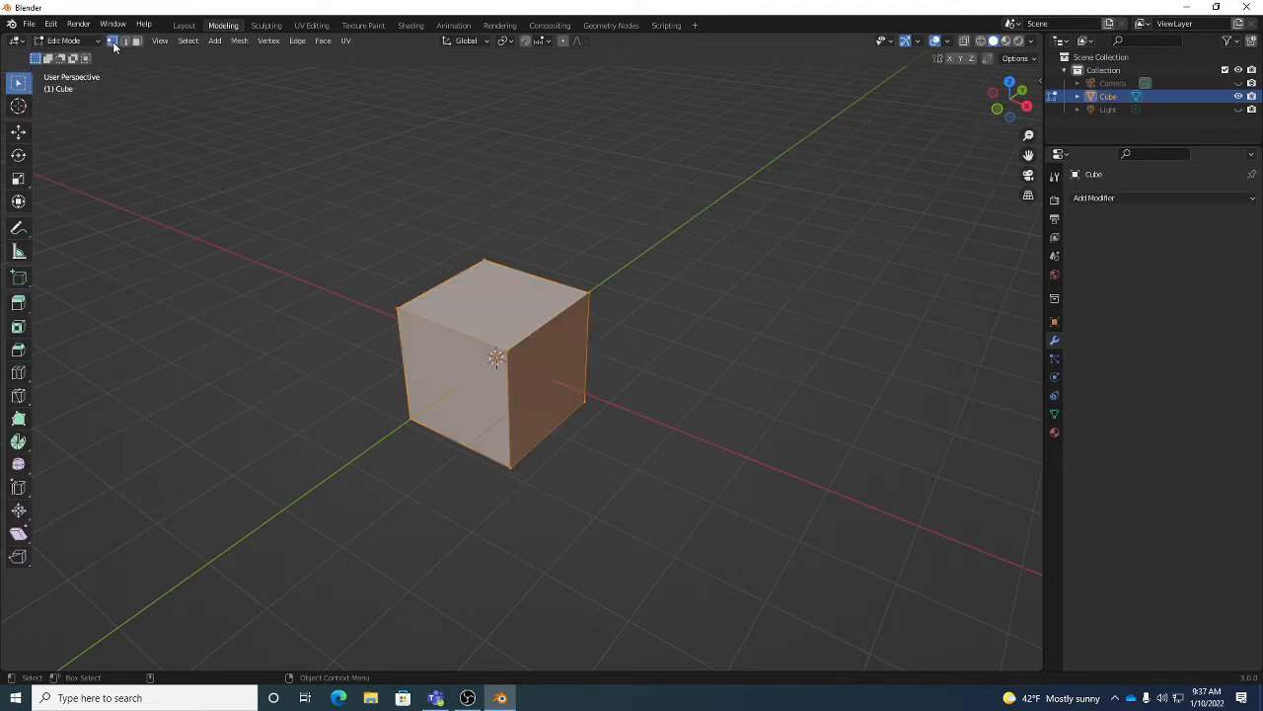
{"action": "left_click", "coordinate": [395, 310]}
{"action": "left_click", "coordinate": [484, 259]}
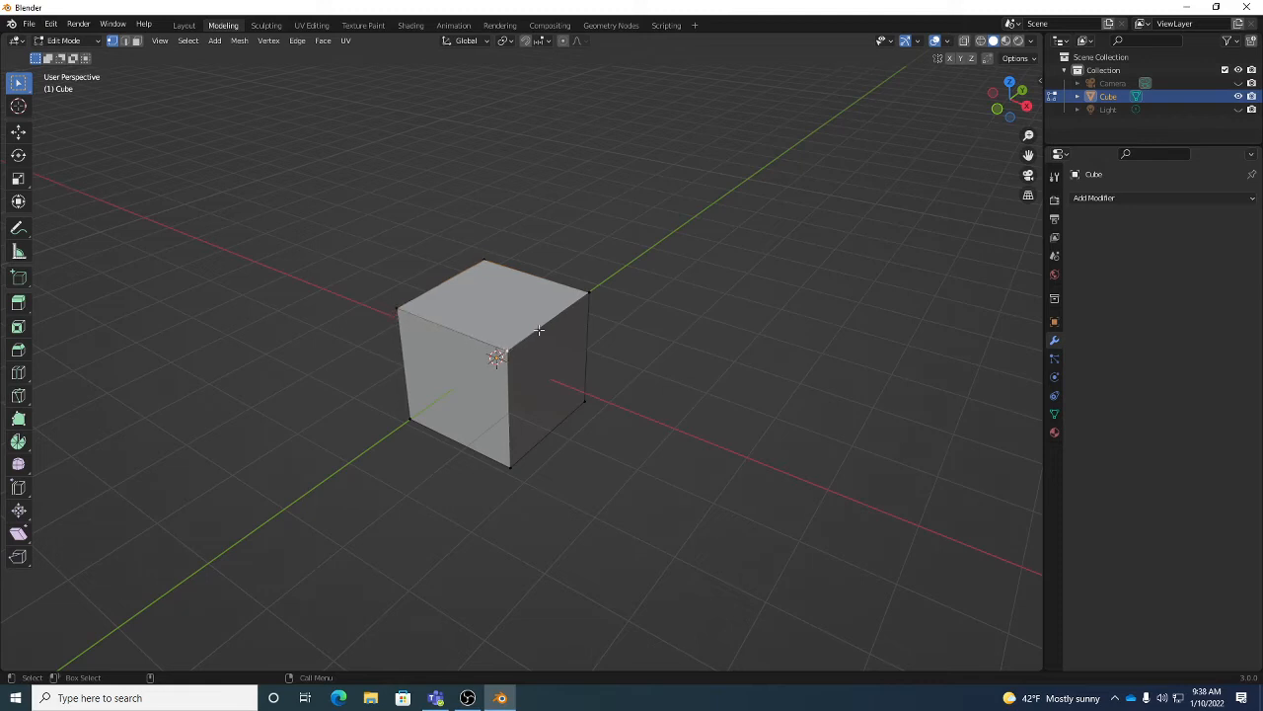
{"action": "left_click", "coordinate": [590, 292]}
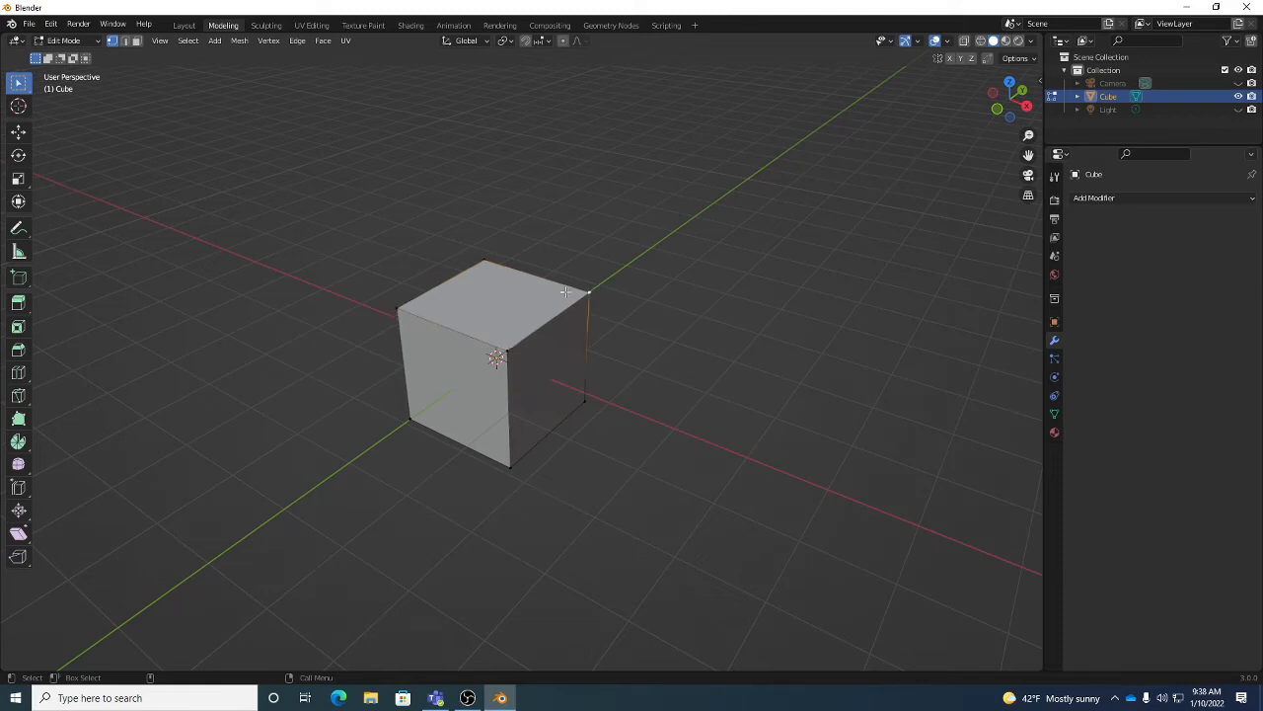
Select a top edge of the cube in edge mode and cycle through the vertex, edge and face select modes, ending in face mode.
{"action": "left_click", "coordinate": [125, 41]}
{"action": "left_click", "coordinate": [443, 328]}
{"action": "left_click", "coordinate": [137, 43]}
{"action": "left_click", "coordinate": [90, 44]}
{"action": "key", "text": "2"}
{"action": "key", "text": "3"}
{"action": "key", "text": "1"}
{"action": "key", "text": "2"}
{"action": "key", "text": "3"}
Select the cube's top and side faces one at a time, ending with the side face facing the X axis selected.
{"action": "left_click", "coordinate": [548, 318]}
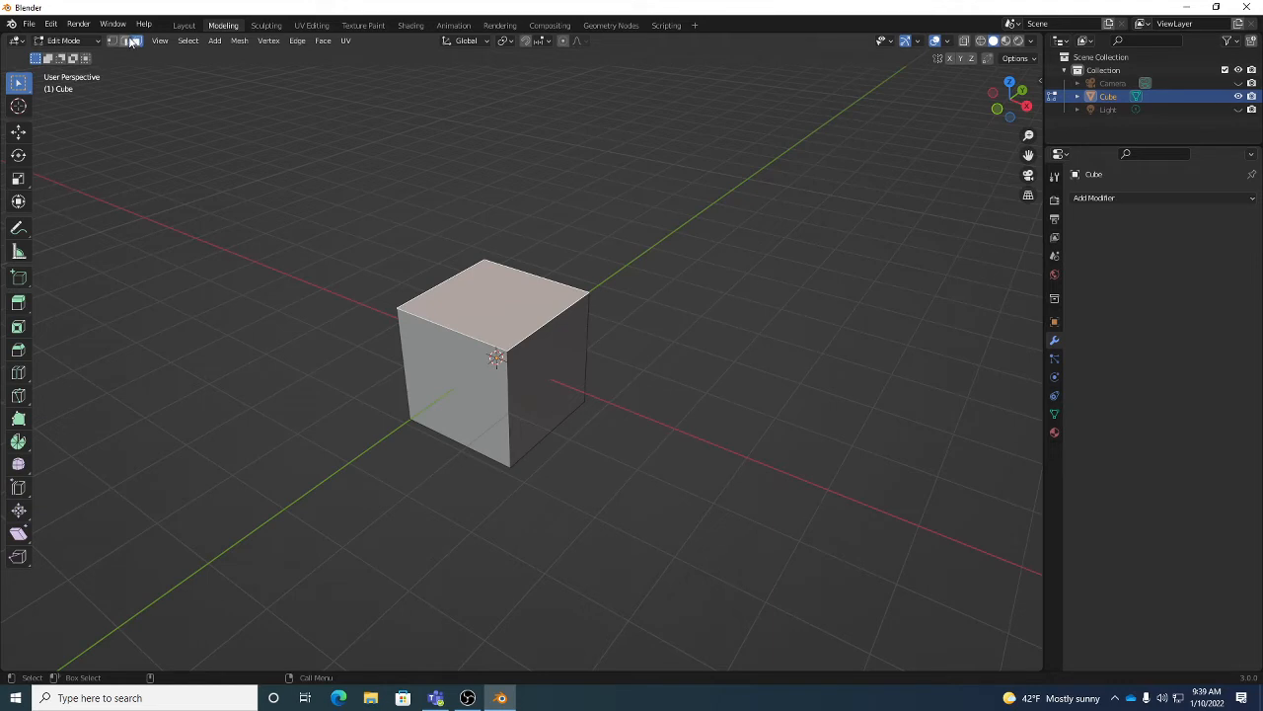
{"action": "left_click", "coordinate": [541, 353]}
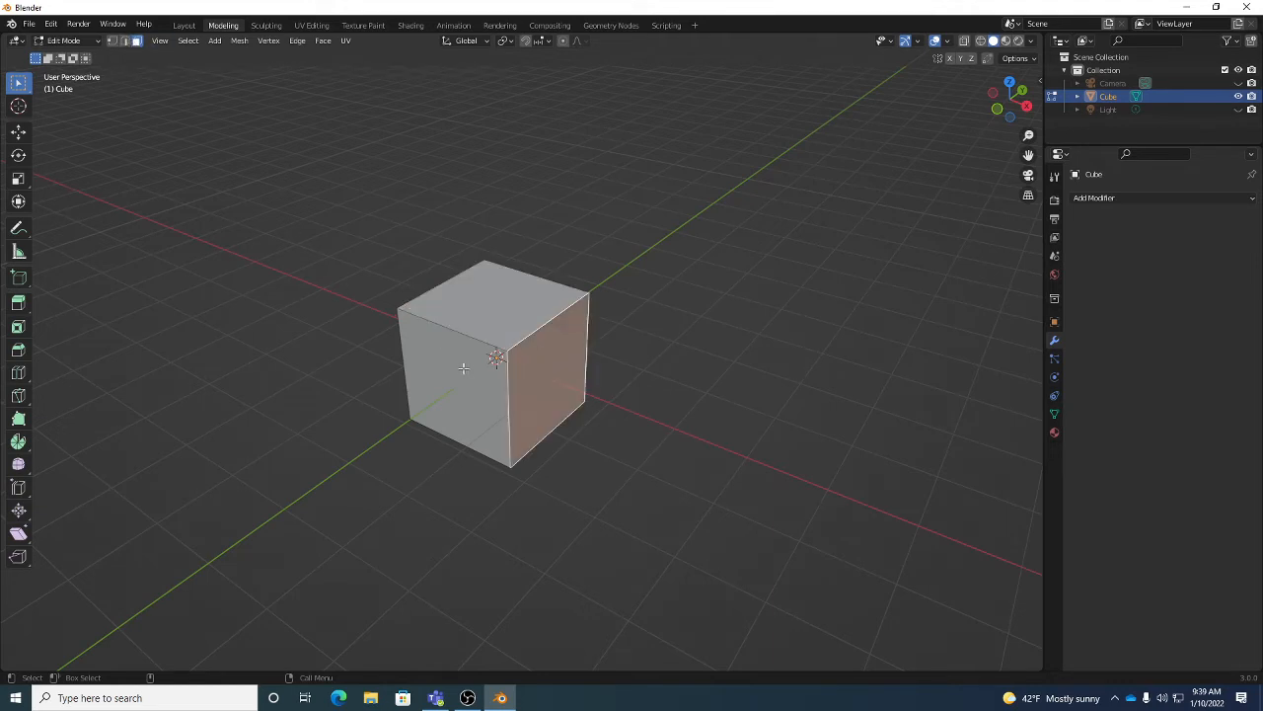
{"action": "left_click", "coordinate": [464, 369]}
{"action": "left_click", "coordinate": [491, 296]}
{"action": "left_click", "coordinate": [547, 361]}
{"action": "middle_click_drag", "start_coordinate": [591, 356], "coordinate": [598, 357]}
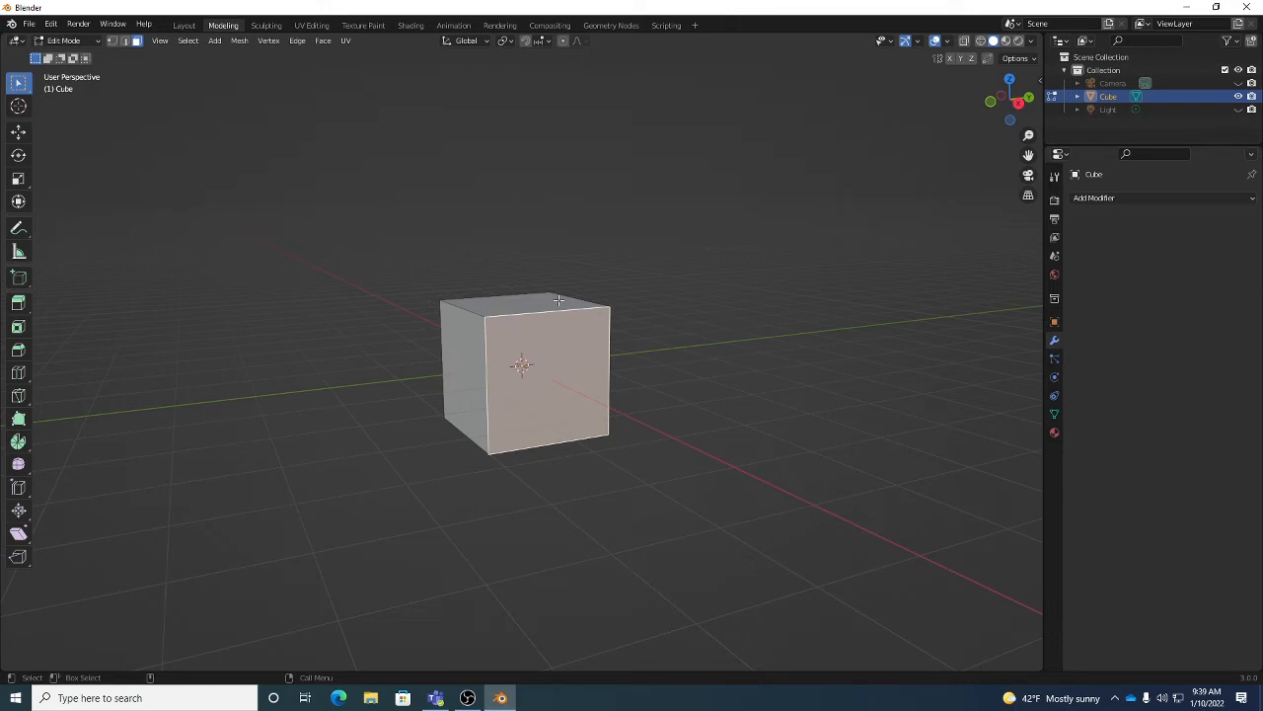
{"action": "middle_click_drag", "start_coordinate": [558, 299], "coordinate": [603, 342]}
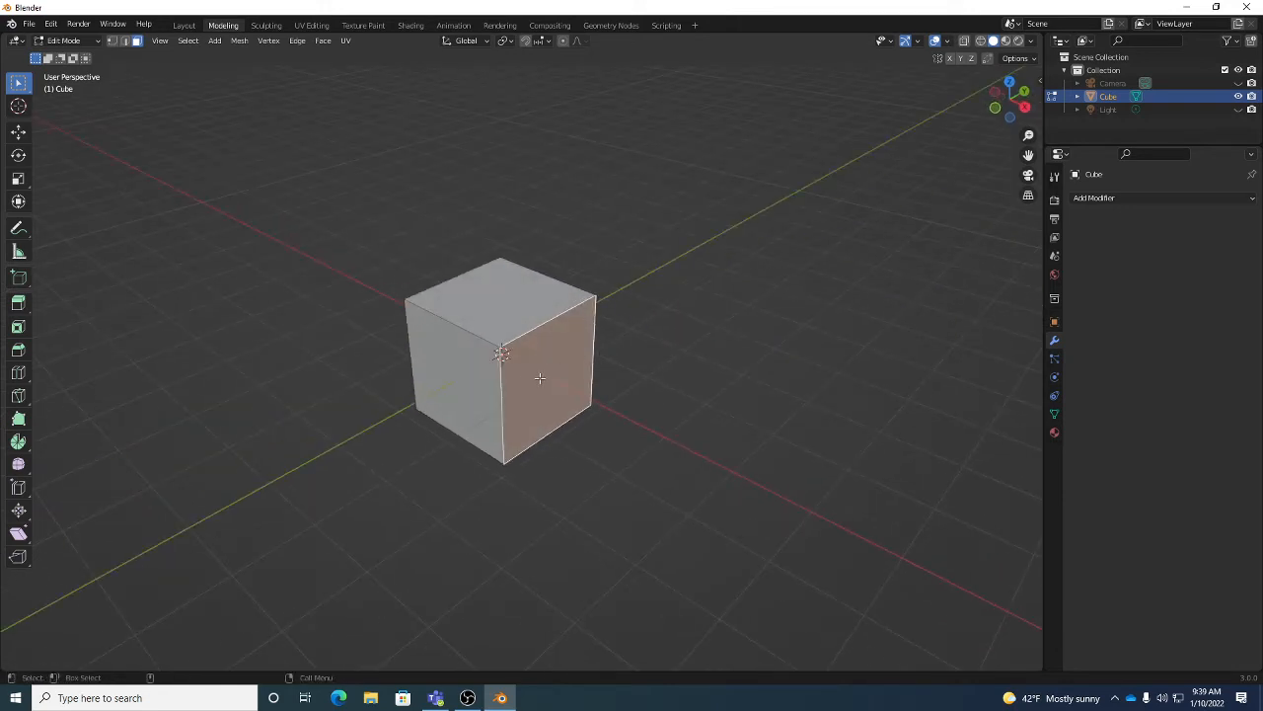
Select the cube's top edge on the negative Y side in edge mode, and switch to vertex mode.
{"action": "key", "text": "2"}
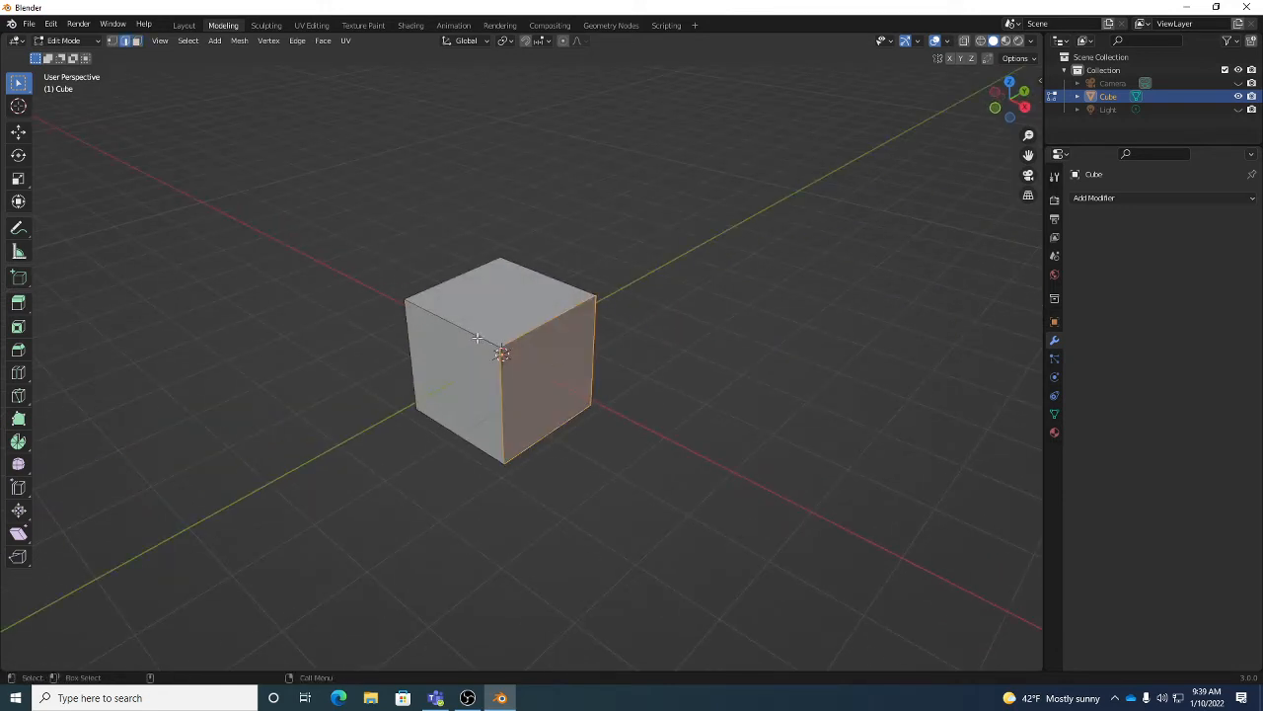
{"action": "left_click", "coordinate": [477, 338]}
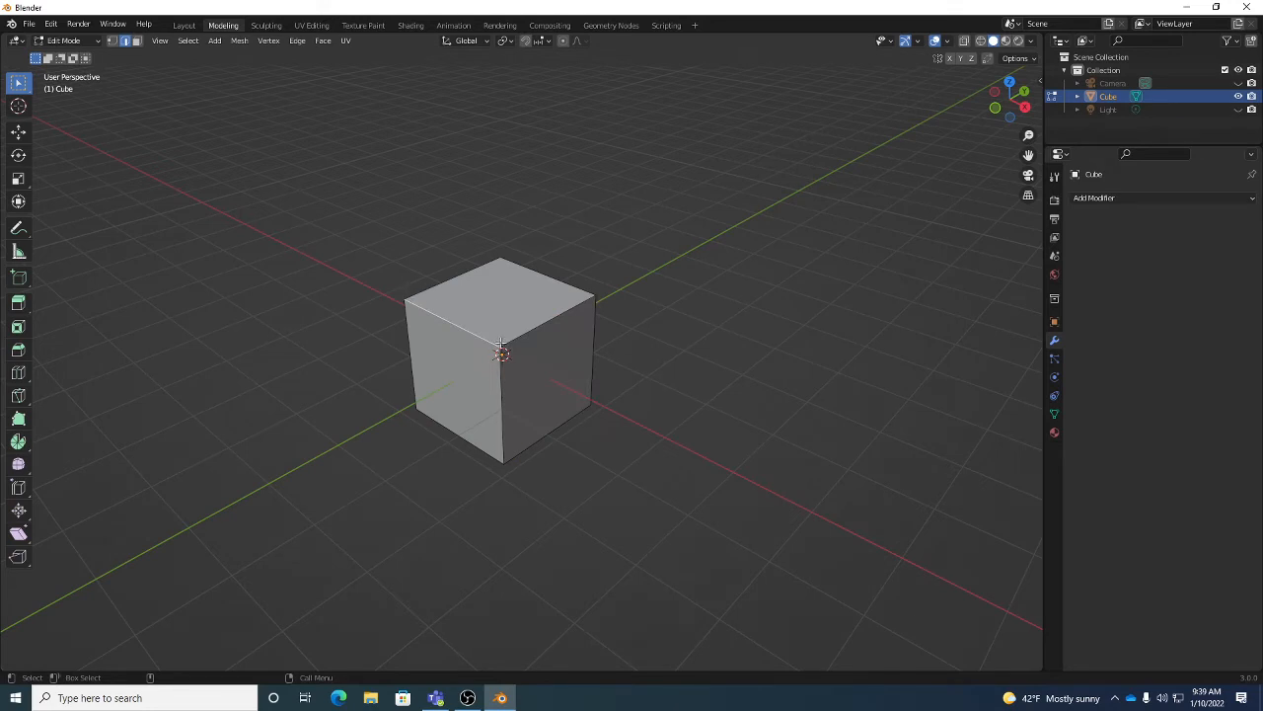
{"action": "key", "text": "1"}
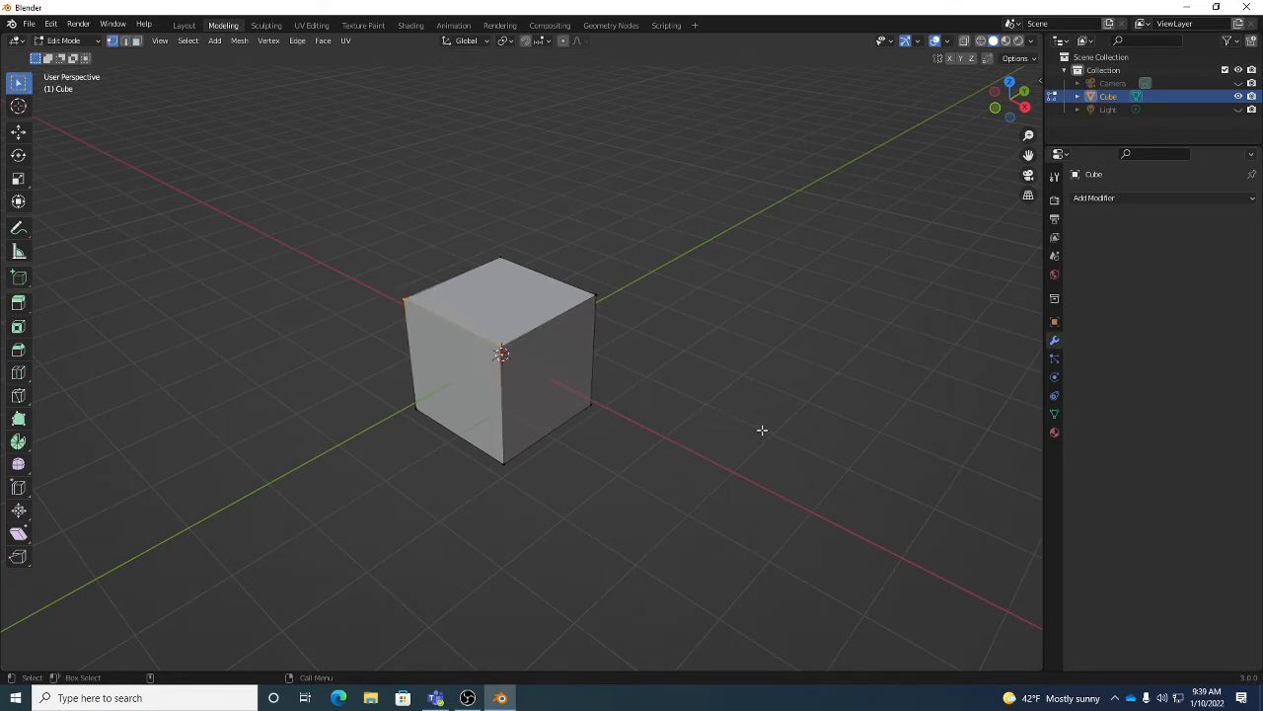
Add one centred loop cut dividing the cube across the X axis, ending in face mode with the Select Box tool active.
{"action": "left_click", "coordinate": [17, 372]}
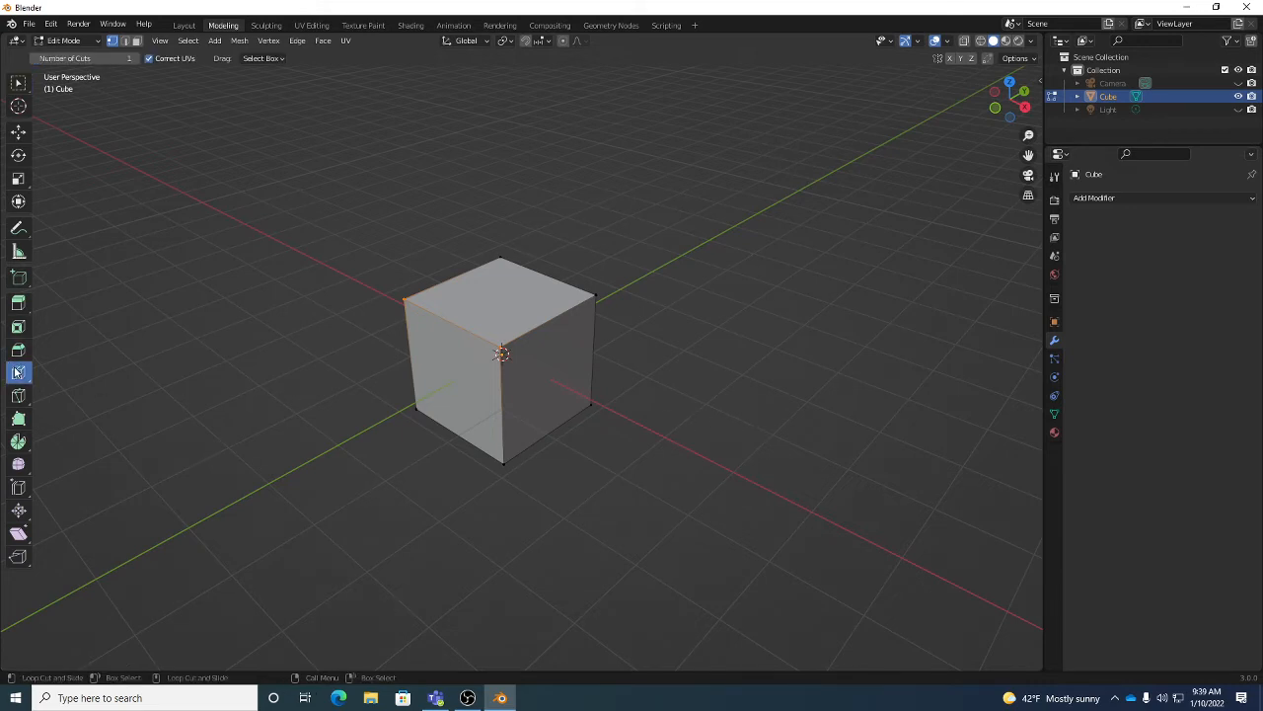
{"action": "middle_click_drag", "start_coordinate": [451, 358], "coordinate": [575, 395]}
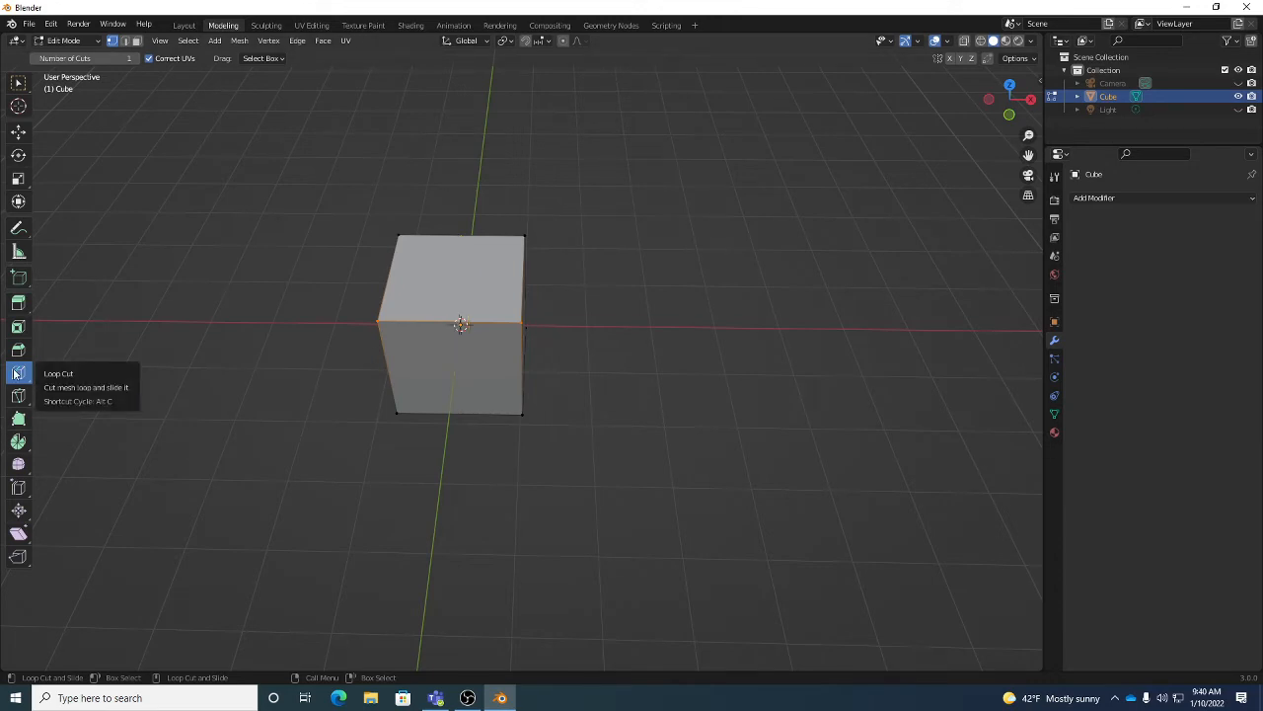
{"action": "middle_click_drag", "start_coordinate": [460, 308], "coordinate": [493, 375]}
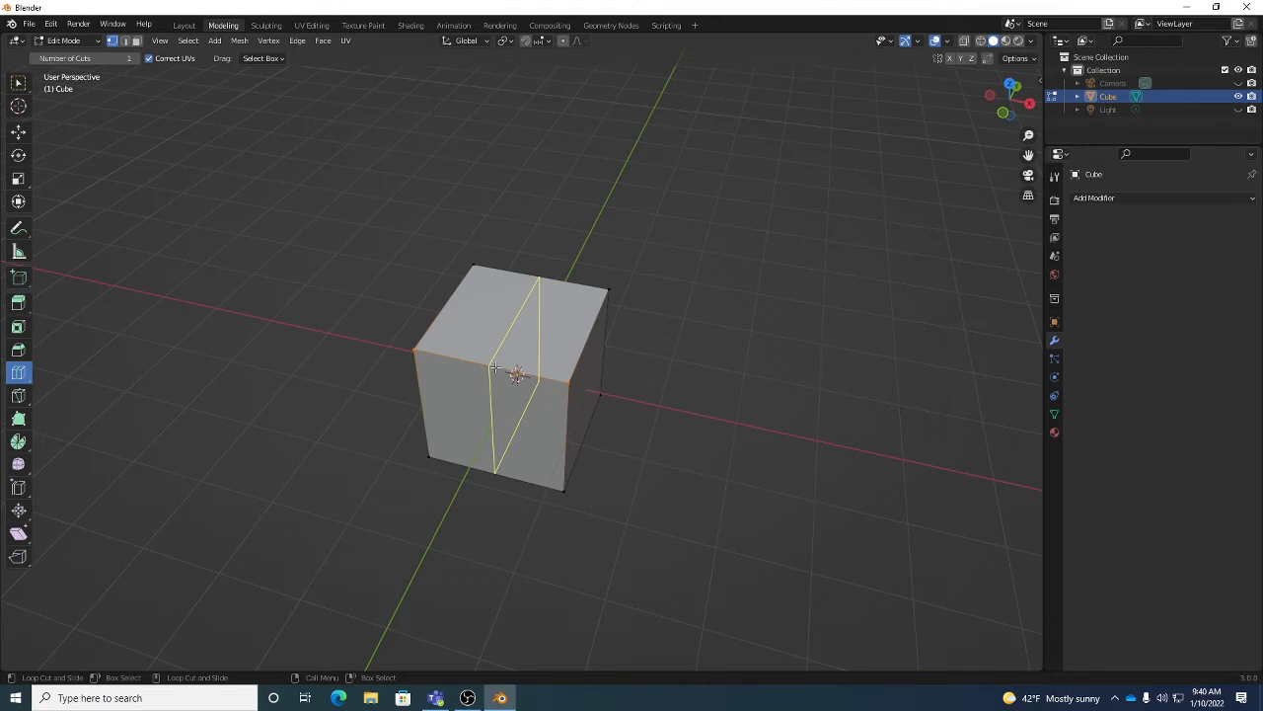
{"action": "left_click", "coordinate": [494, 368]}
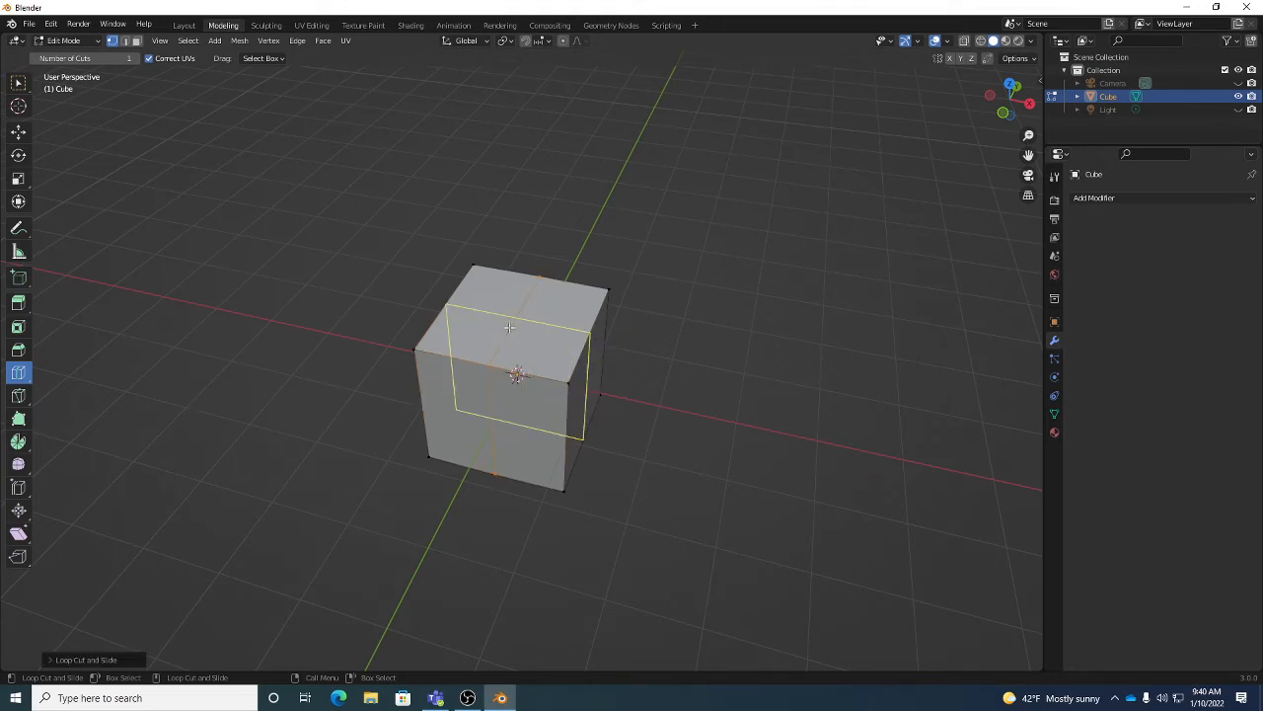
{"action": "middle_click_drag", "start_coordinate": [514, 345], "coordinate": [750, 409]}
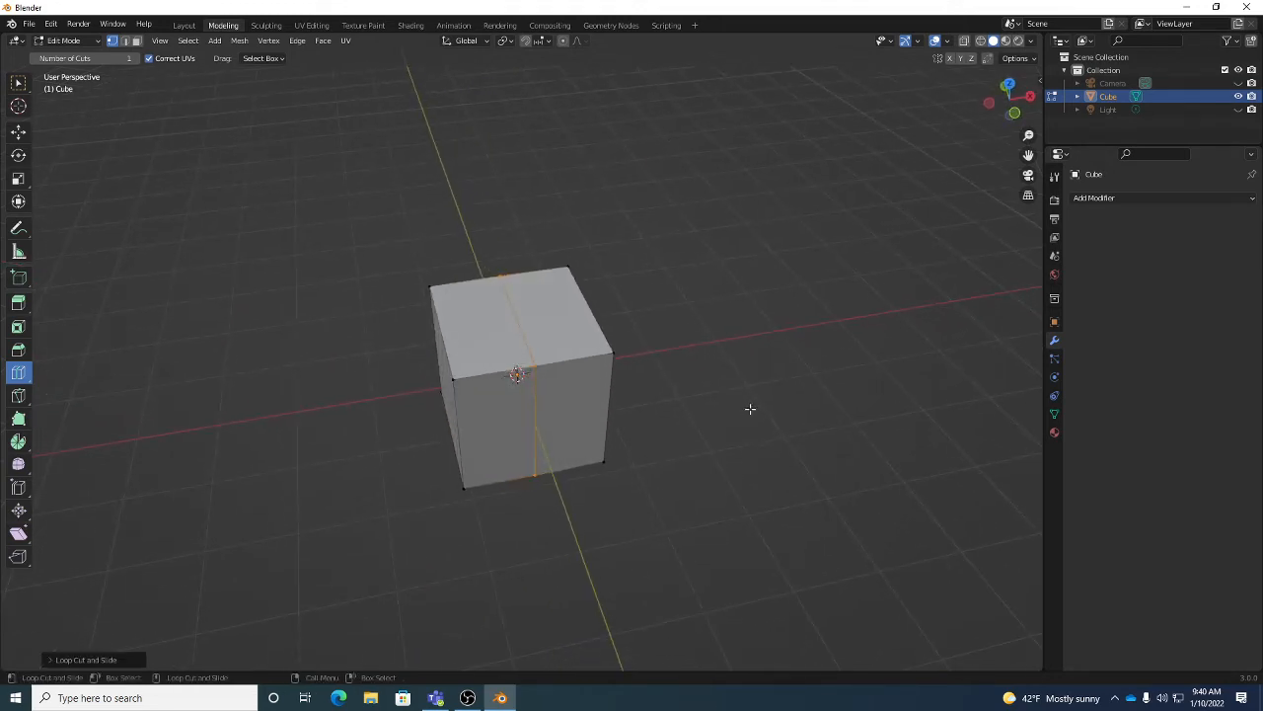
{"action": "left_click", "coordinate": [749, 408]}
{"action": "middle_click_drag", "start_coordinate": [623, 437], "coordinate": [475, 407]}
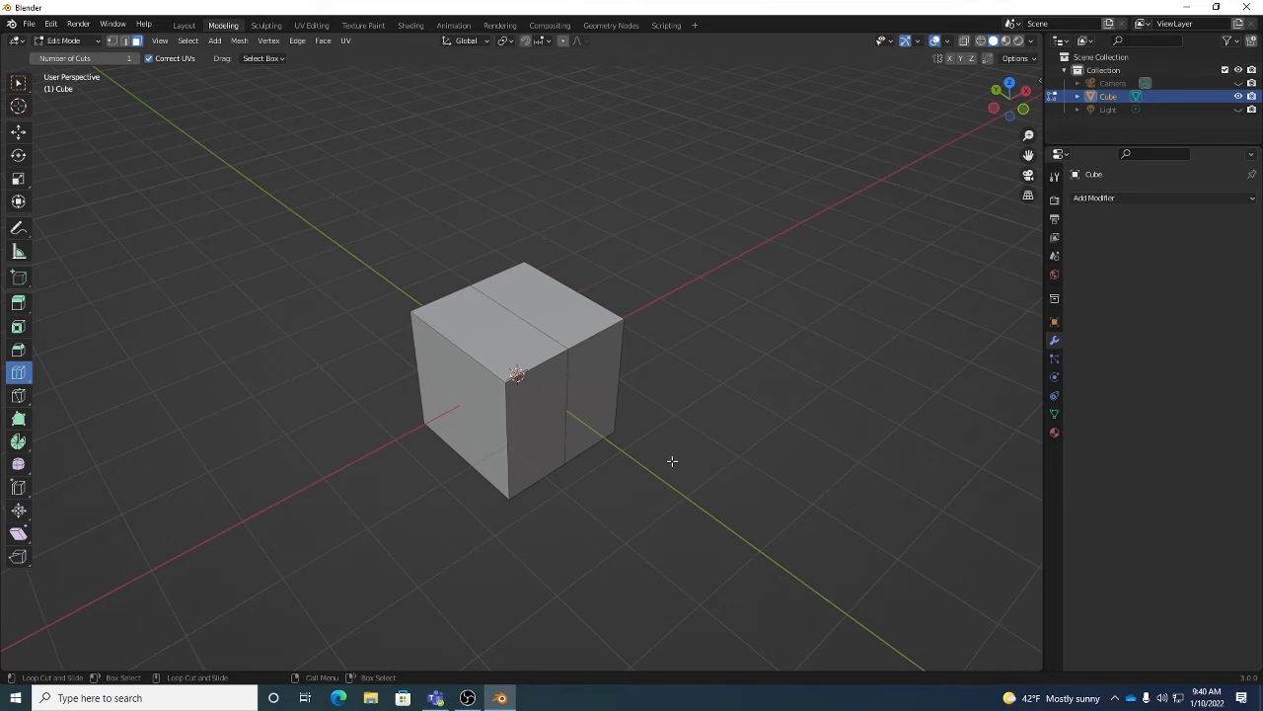
{"action": "key", "text": "w"}
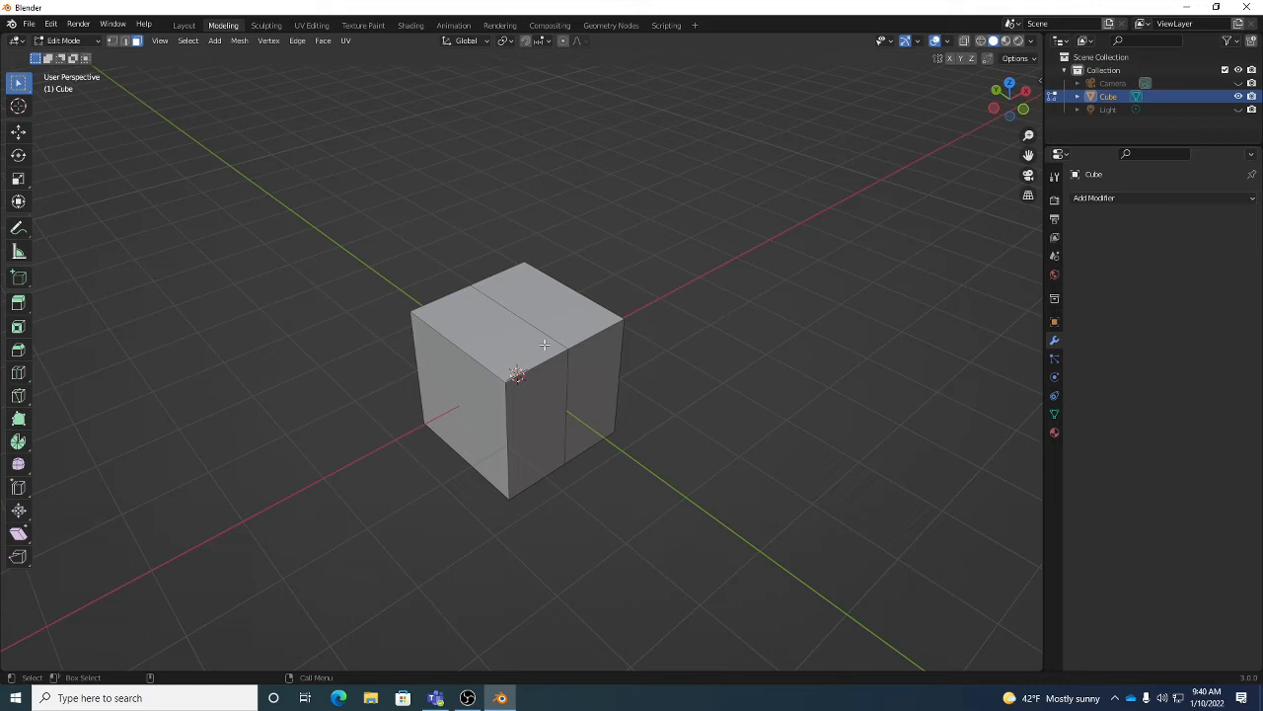
Practise orbiting, zooming and panning the viewport around the divided cube.
{"action": "mouse_move", "coordinate": [640, 279]}
{"action": "middle_click_drag", "start_coordinate": [641, 279], "coordinate": [544, 266]}
{"action": "mouse_move", "coordinate": [544, 267]}
{"action": "right_mouse_down", "text": "alt"}
{"action": "mouse_move", "coordinate": [669, 283]}
{"action": "mouse_move", "coordinate": [554, 283]}
{"action": "right_mouse_up", "text": "alt"}
{"action": "middle_click_drag", "start_coordinate": [555, 283], "coordinate": [620, 304], "text": "ctrl"}
{"action": "scroll", "coordinate": [619, 303], "scroll_direction": "down", "scroll_amount": 3}
{"action": "scroll", "coordinate": [620, 304], "scroll_direction": "up", "scroll_amount": 3}
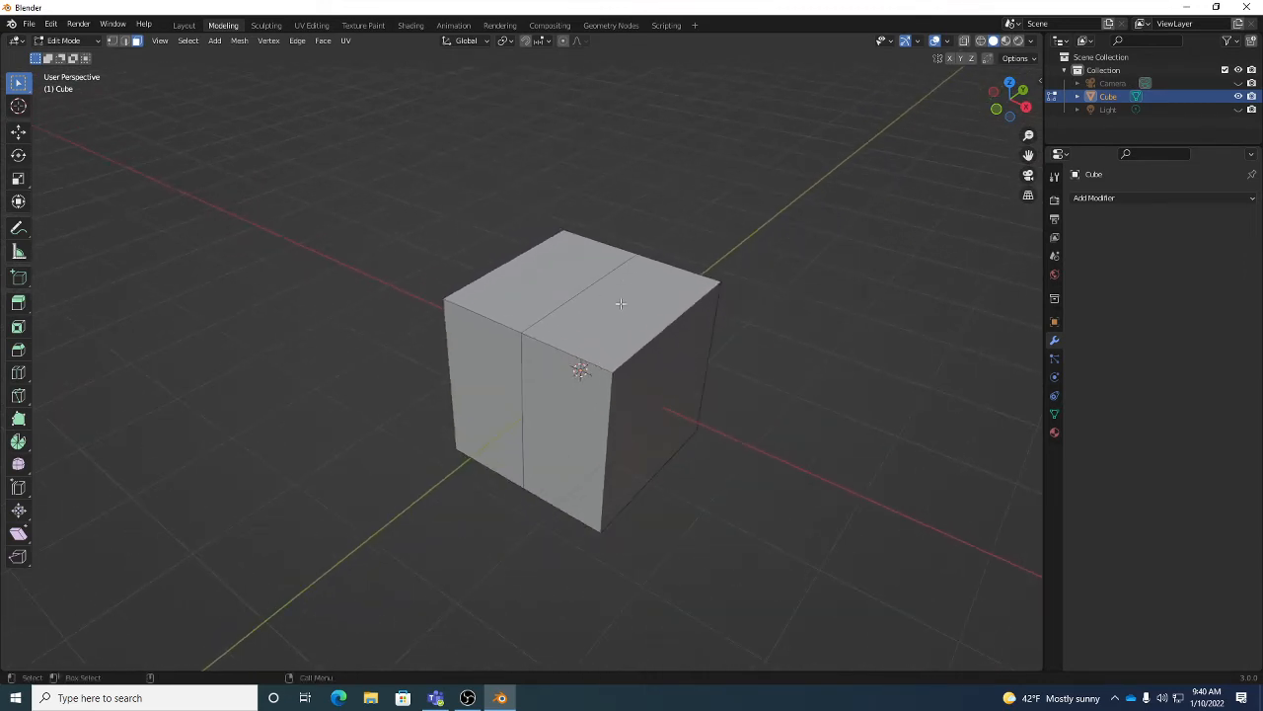
{"action": "scroll", "coordinate": [619, 304], "scroll_direction": "down", "scroll_amount": 4}
{"action": "scroll", "coordinate": [620, 304], "scroll_direction": "up", "scroll_amount": 3}
{"action": "scroll", "coordinate": [620, 304], "scroll_direction": "down", "scroll_amount": 3}
{"action": "scroll", "coordinate": [620, 304], "scroll_direction": "up", "scroll_amount": 3}
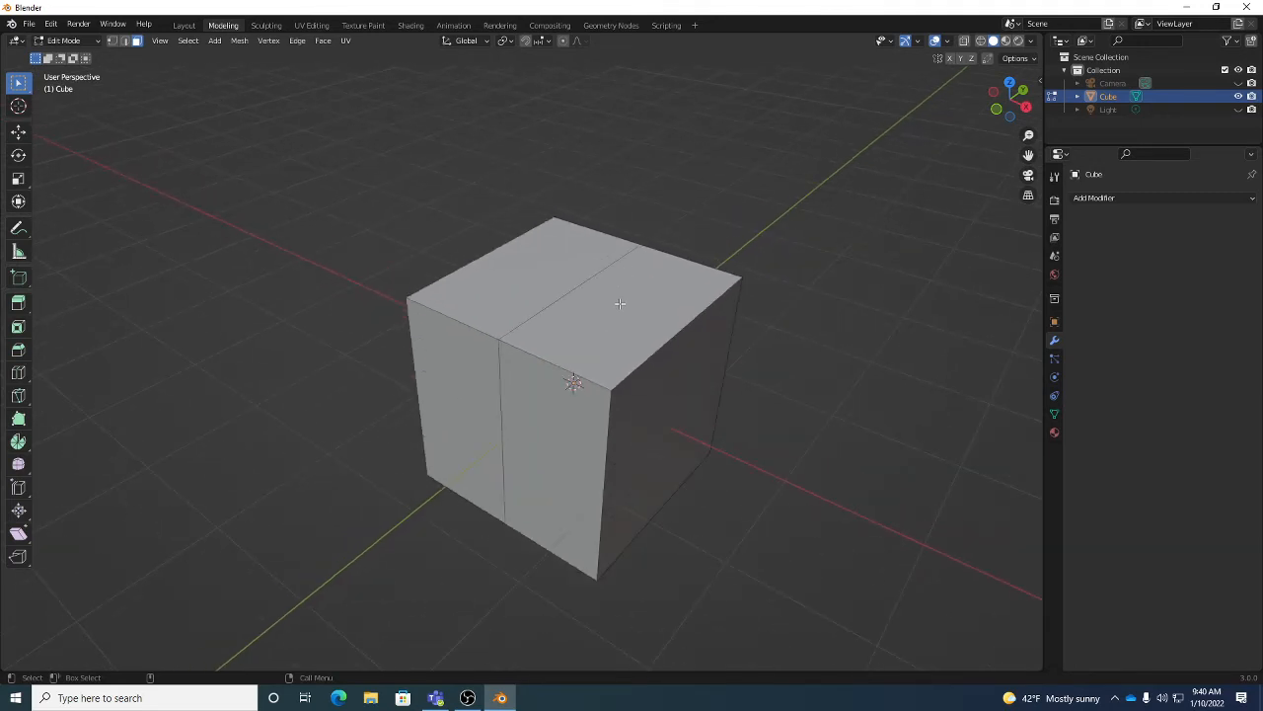
{"action": "middle_click_drag", "start_coordinate": [617, 308], "coordinate": [534, 311], "text": "shift"}
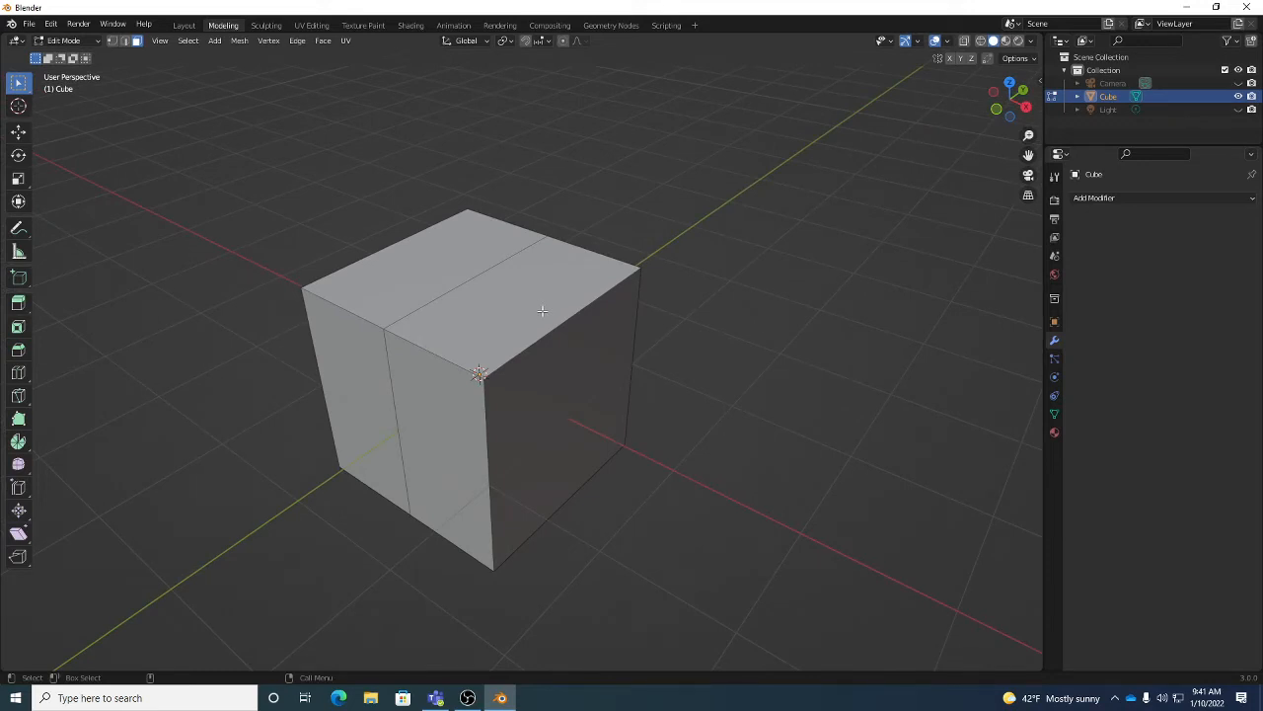
{"action": "middle_click_drag", "start_coordinate": [542, 311], "coordinate": [563, 340]}
{"action": "middle_click_drag", "start_coordinate": [473, 273], "coordinate": [403, 186]}
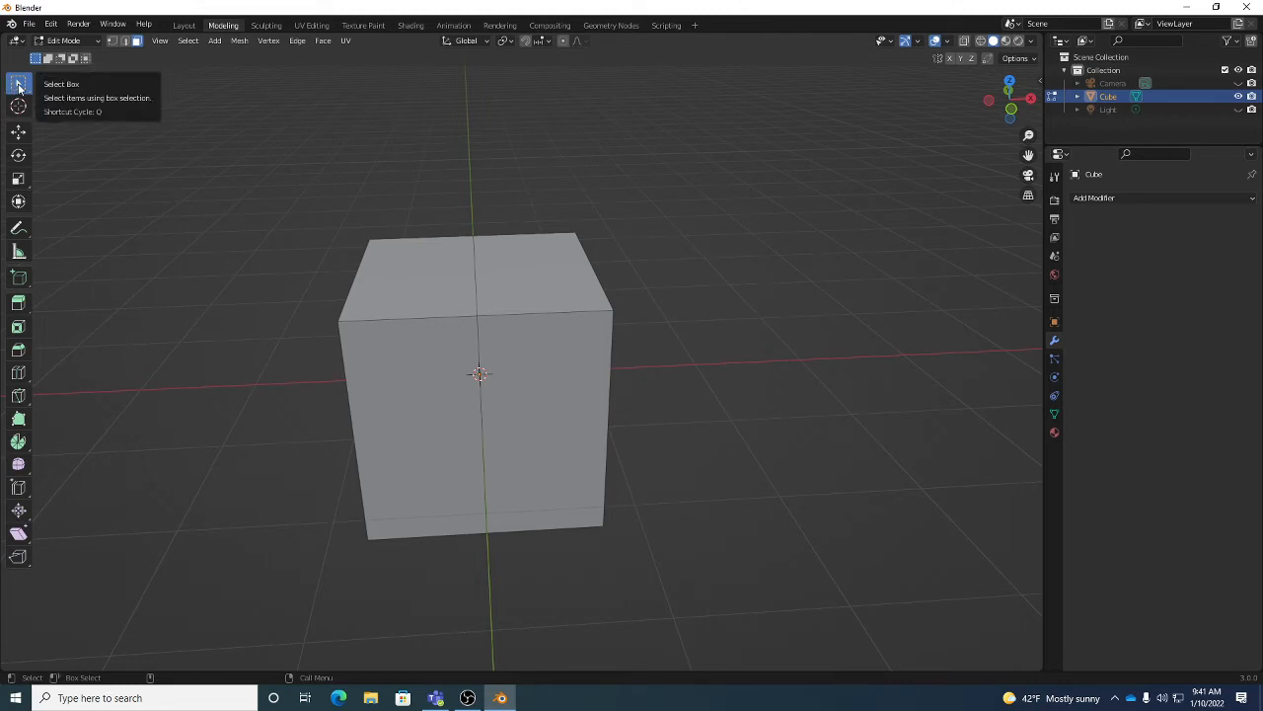
Select the cube's face on the negative X side and expand the selection to its neighbouring faces with Select More.
{"action": "middle_click_drag", "start_coordinate": [361, 282], "coordinate": [407, 404]}
{"action": "left_click", "coordinate": [434, 395]}
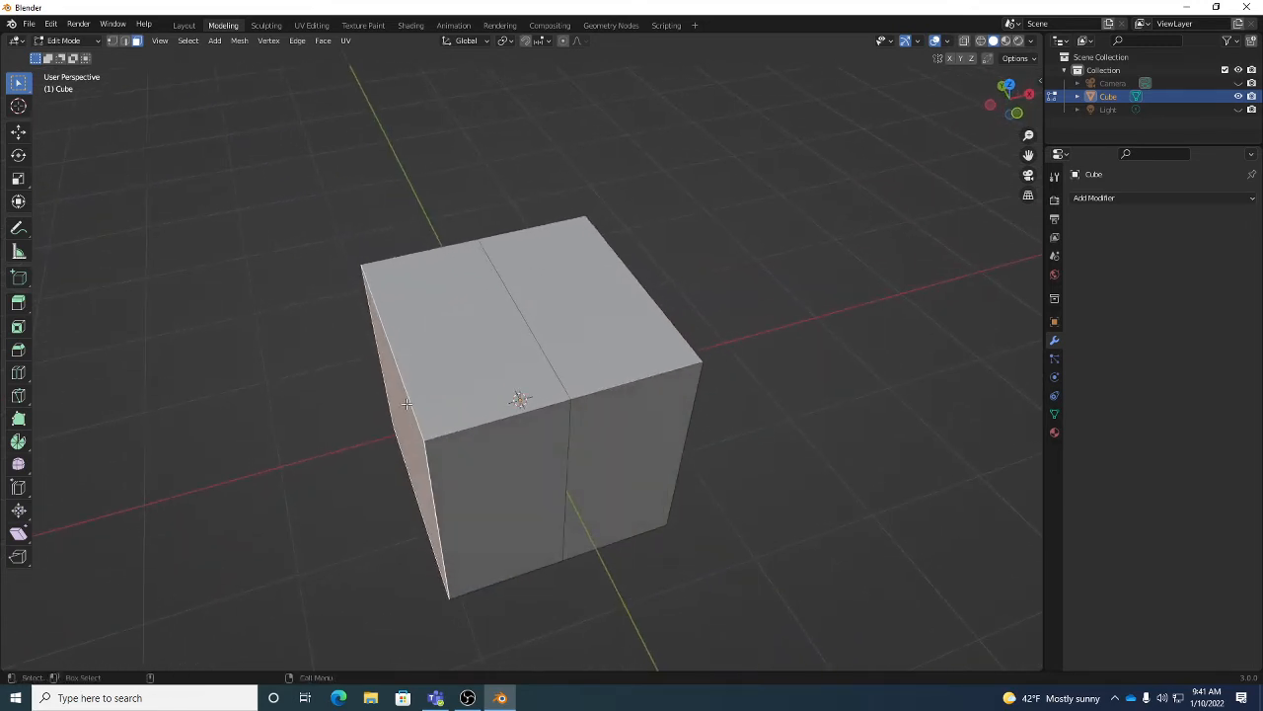
{"action": "left_click", "coordinate": [187, 41]}
{"action": "mouse_move", "coordinate": [241, 236]}
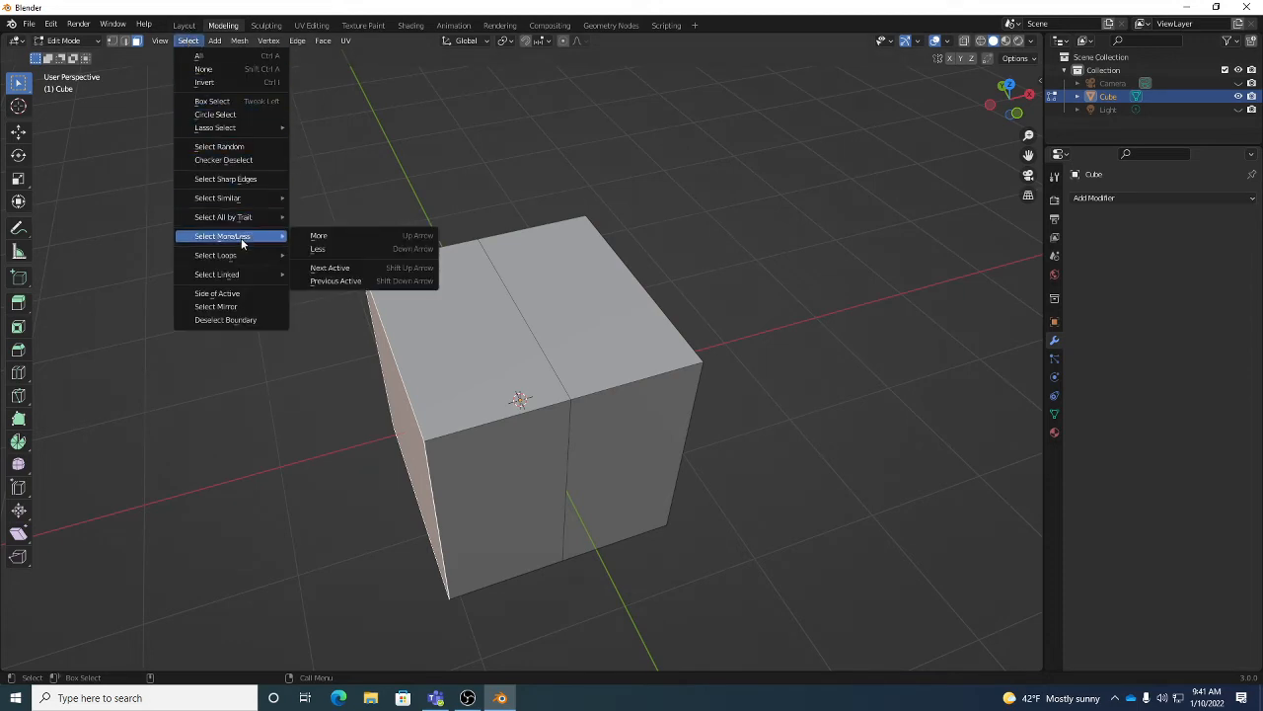
{"action": "left_click", "coordinate": [343, 235]}
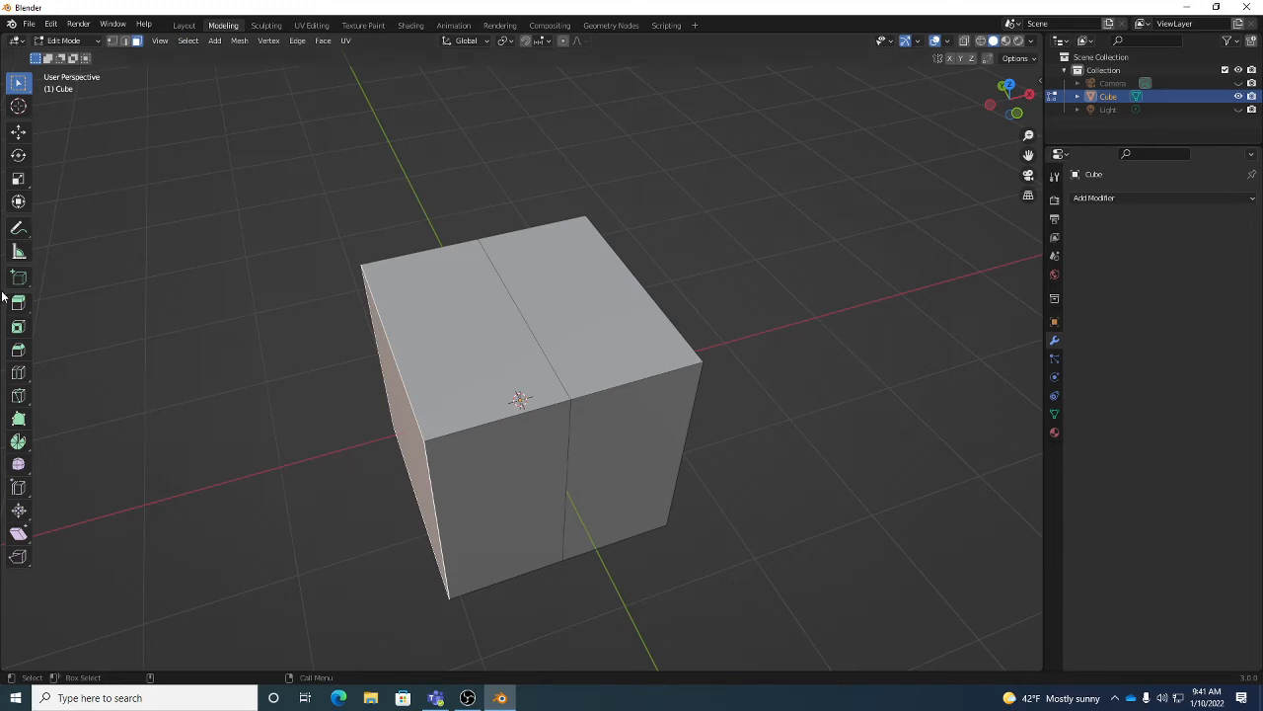
{"action": "left_click", "coordinate": [197, 43]}
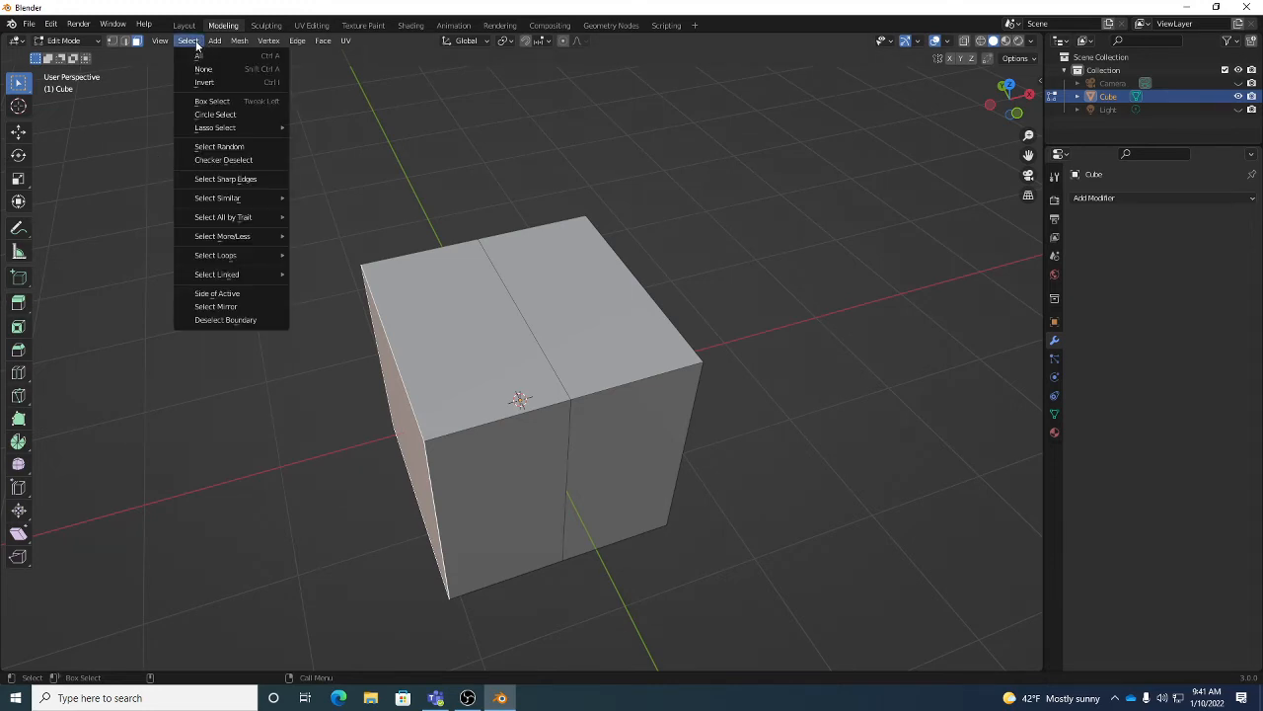
{"action": "mouse_move", "coordinate": [244, 239]}
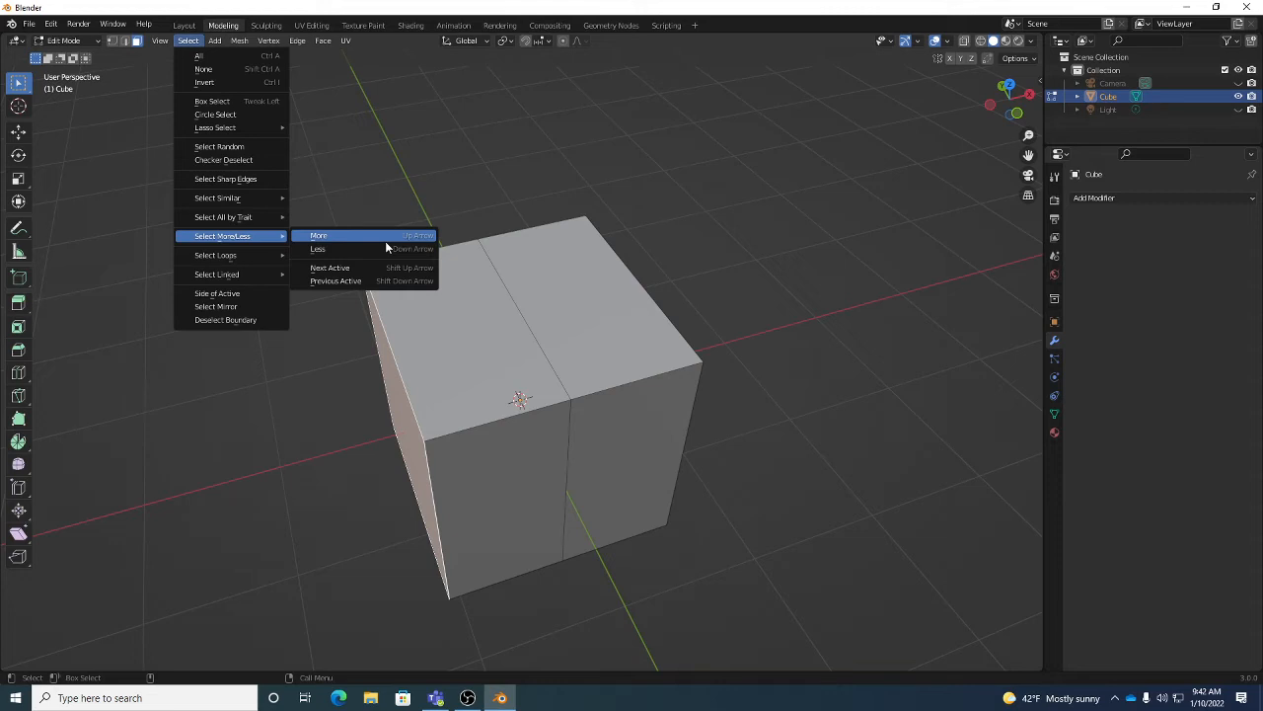
{"action": "left_click", "coordinate": [326, 239]}
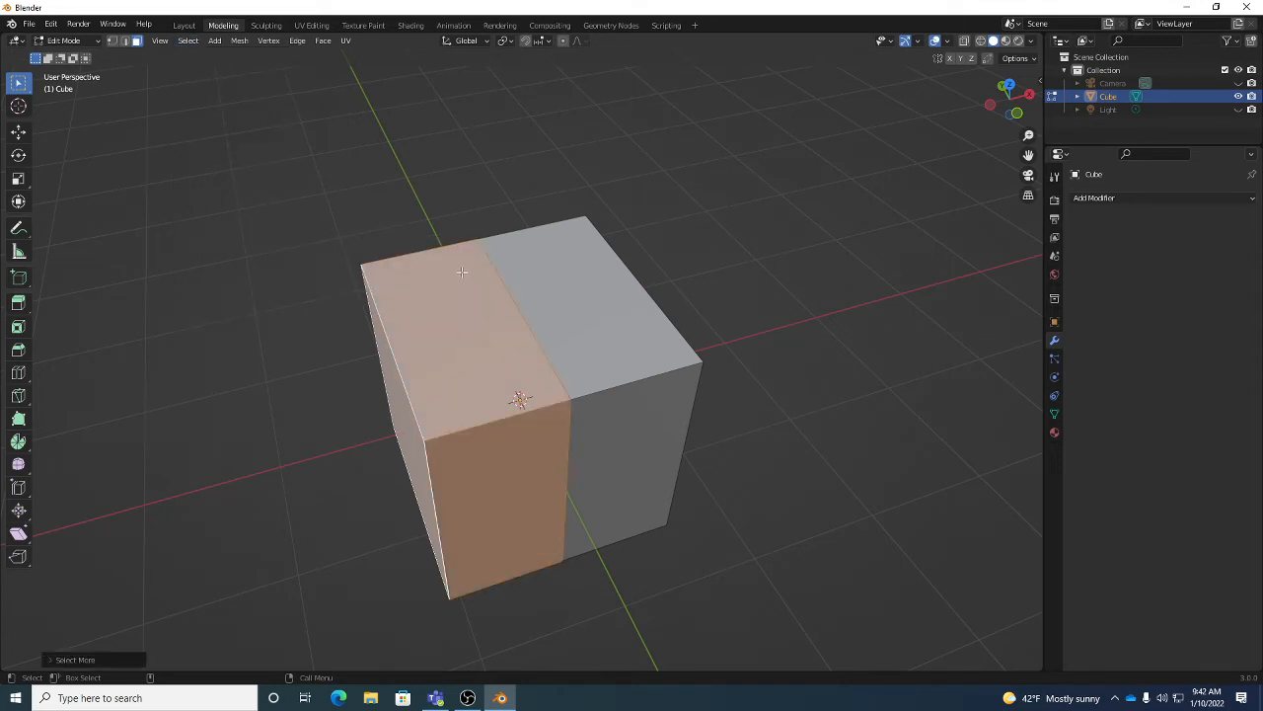
Reselect only the negative X face and add that half's top face and both adjoining side faces to the selection.
{"action": "middle_click_drag", "start_coordinate": [461, 273], "coordinate": [492, 297]}
{"action": "left_click_drag", "start_coordinate": [494, 297], "coordinate": [417, 404], "text": "alt"}
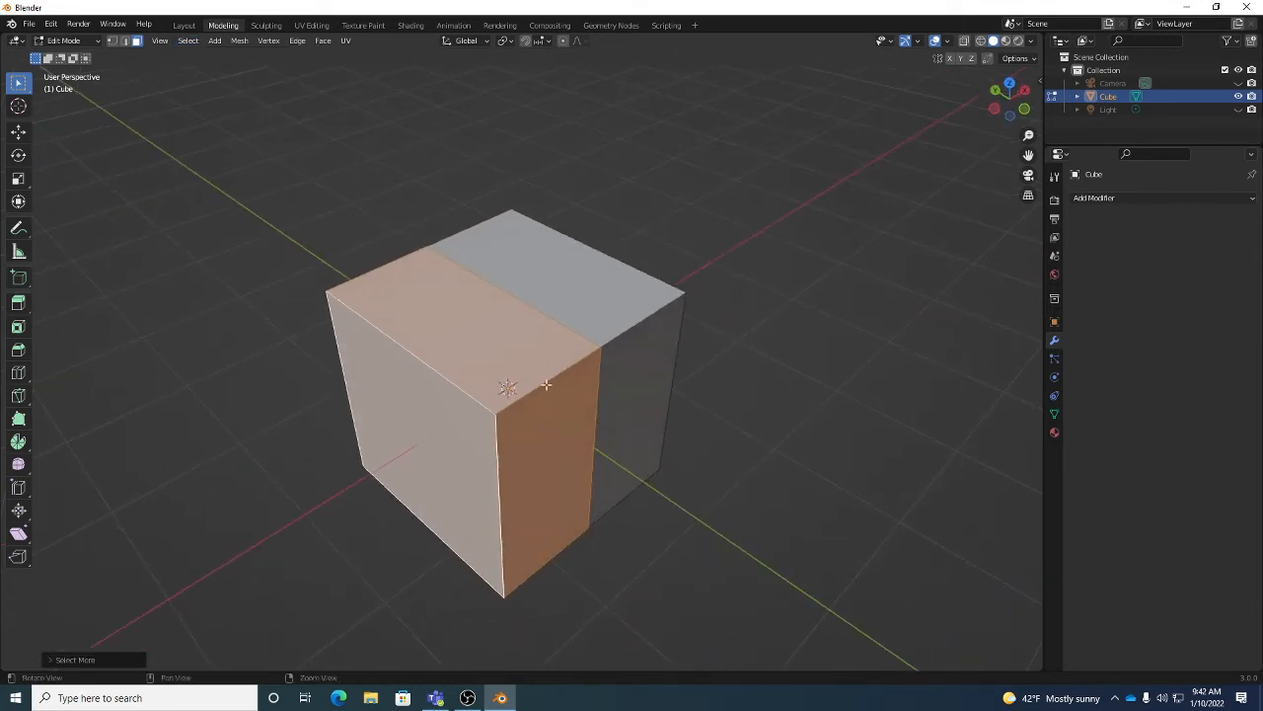
{"action": "left_click_drag", "start_coordinate": [544, 385], "coordinate": [421, 399], "text": "alt"}
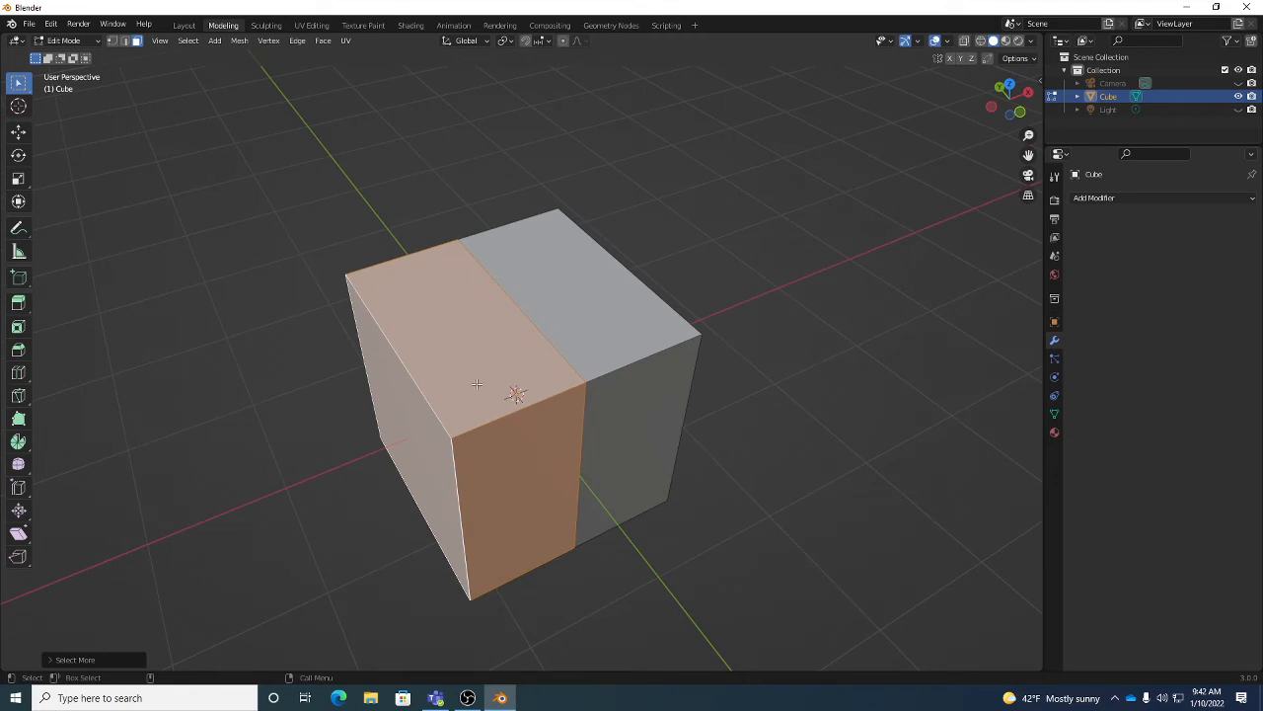
{"action": "mouse_move", "coordinate": [428, 416]}
{"action": "middle_mouse_down"}
{"action": "mouse_move", "coordinate": [397, 439]}
{"action": "mouse_move", "coordinate": [411, 414]}
{"action": "middle_mouse_up"}
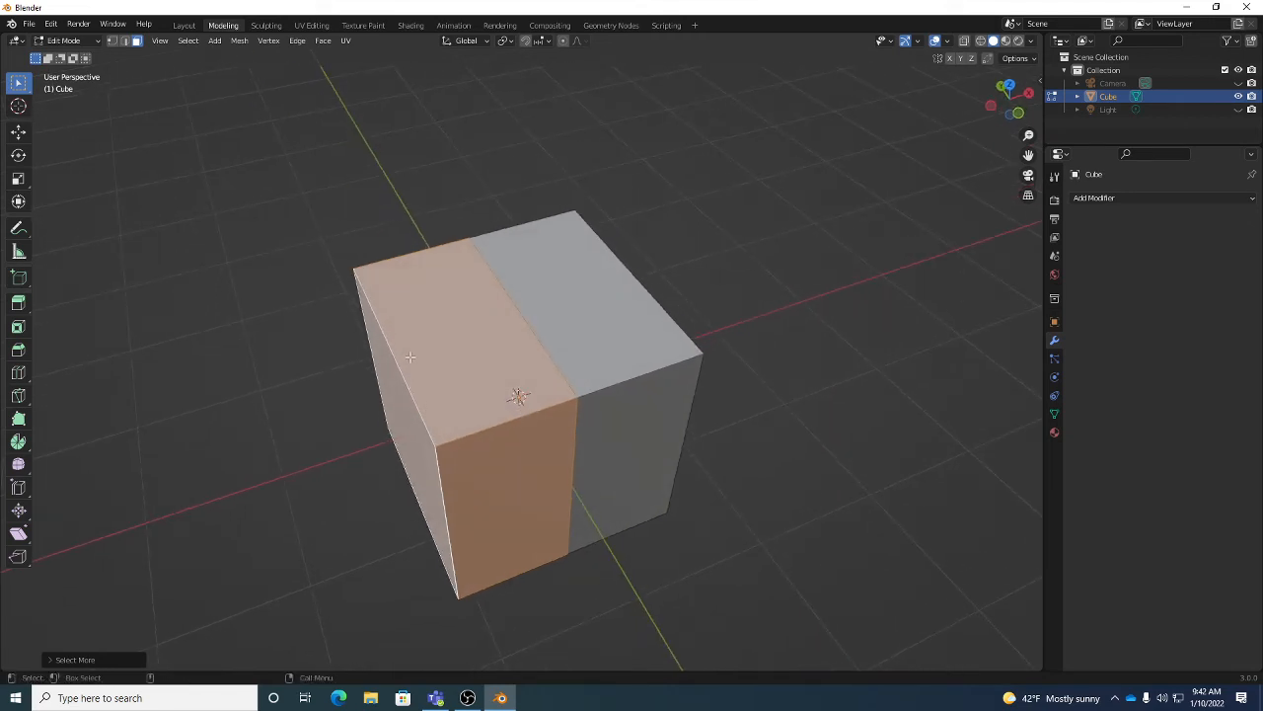
{"action": "middle_click_drag", "start_coordinate": [535, 450], "coordinate": [456, 441]}
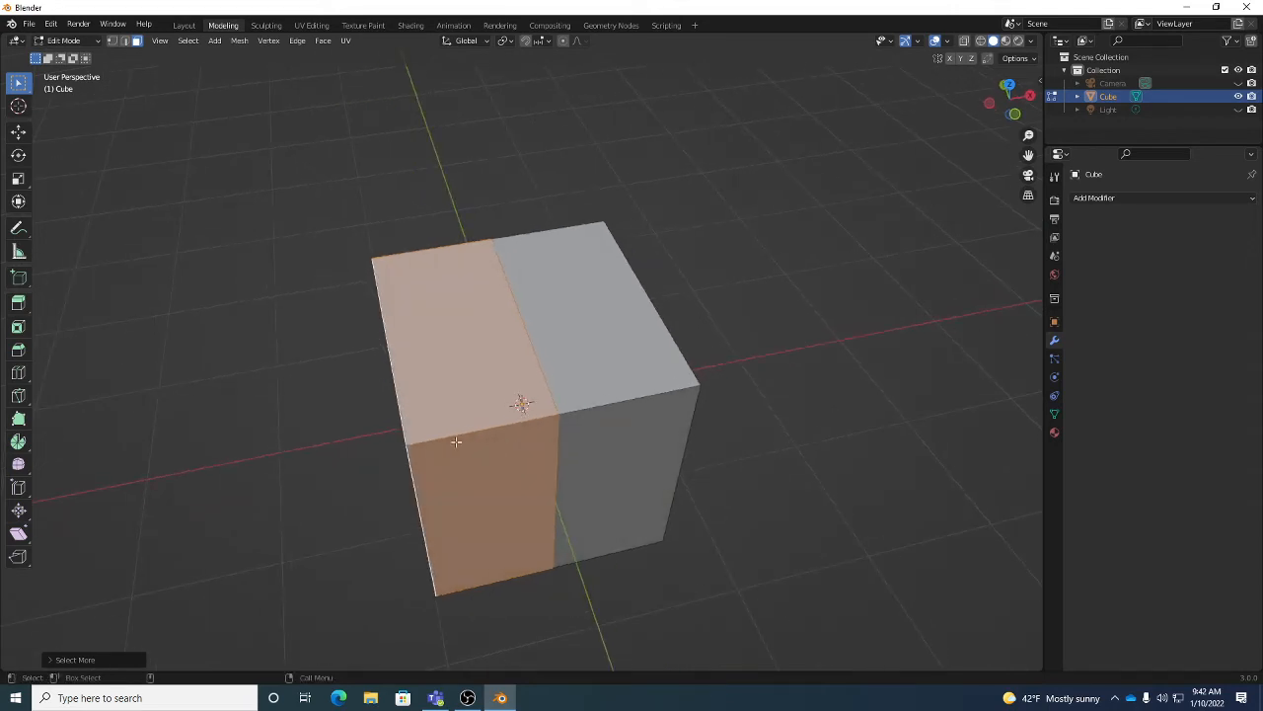
{"action": "middle_click_drag", "start_coordinate": [449, 361], "coordinate": [491, 336]}
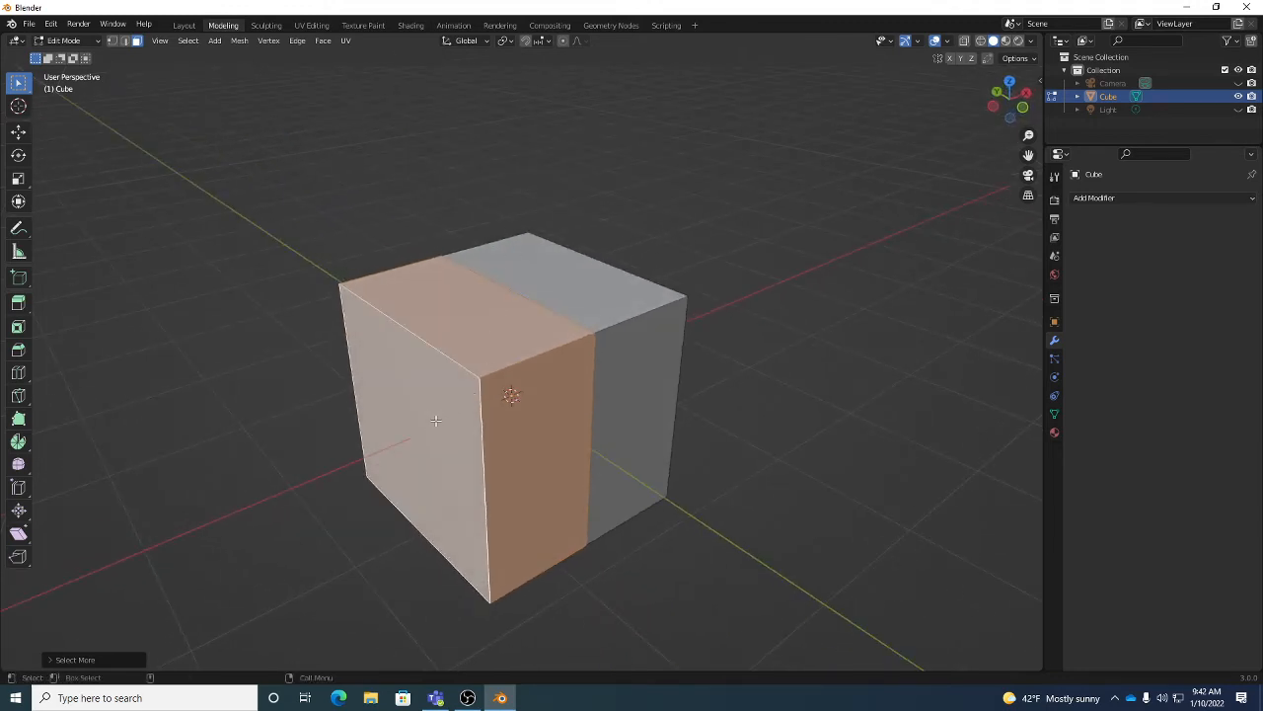
{"action": "left_click", "coordinate": [435, 420]}
{"action": "left_click", "coordinate": [482, 331], "text": "shift"}
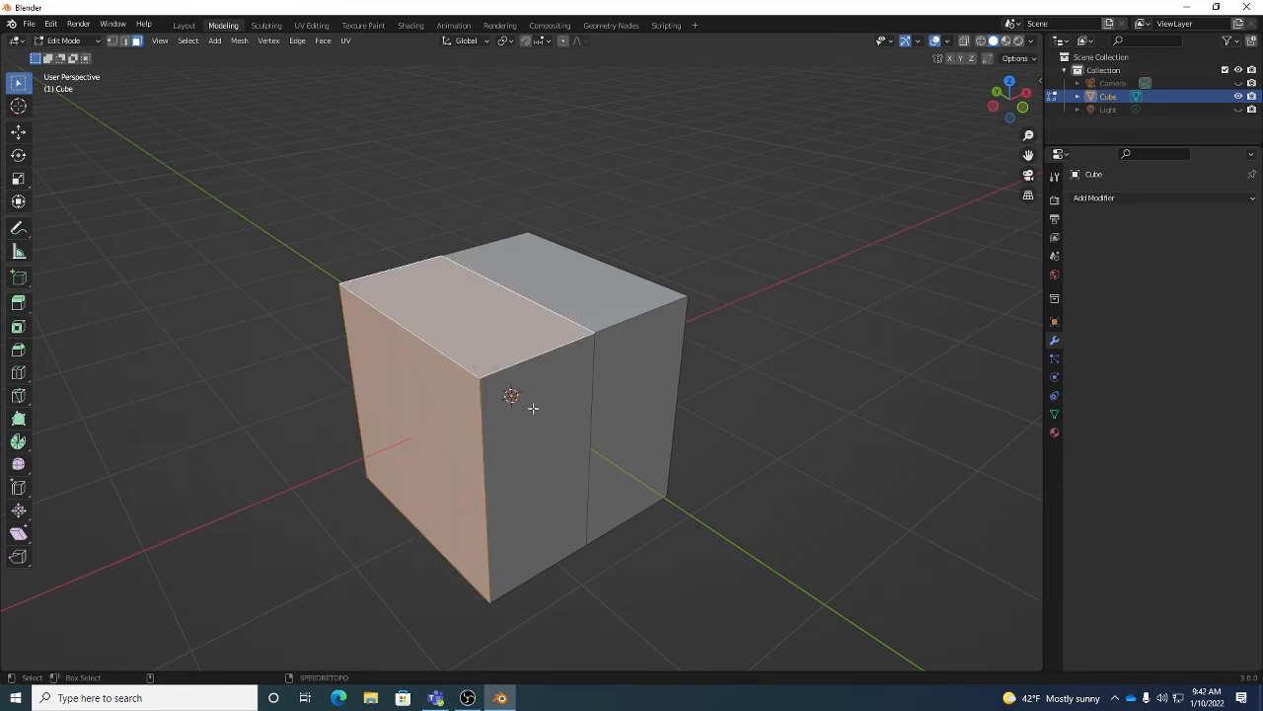
{"action": "left_click", "coordinate": [550, 450], "text": "shift"}
{"action": "middle_click_drag", "start_coordinate": [447, 461], "coordinate": [575, 542]}
{"action": "left_click", "coordinate": [538, 465], "text": "shift"}
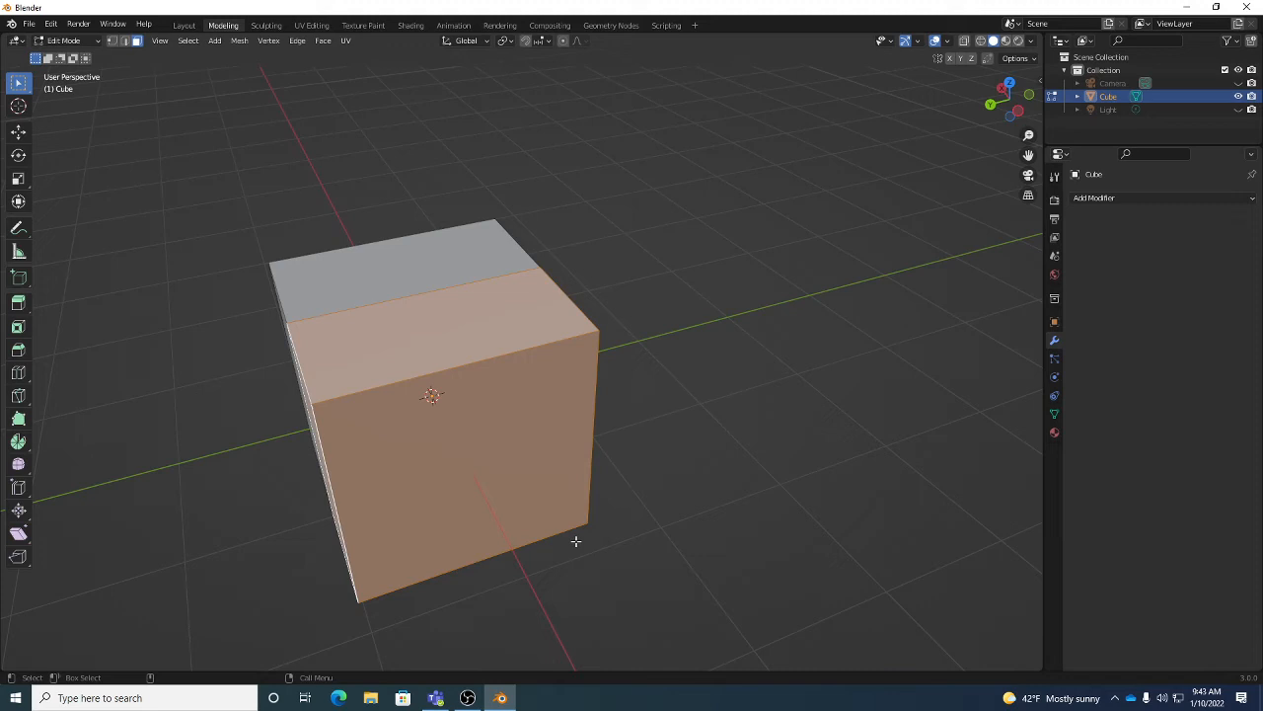
Bring up the Delete options for the selected faces and remove the shortcut assigned to the Faces option.
{"action": "middle_click_drag", "start_coordinate": [592, 503], "coordinate": [470, 392]}
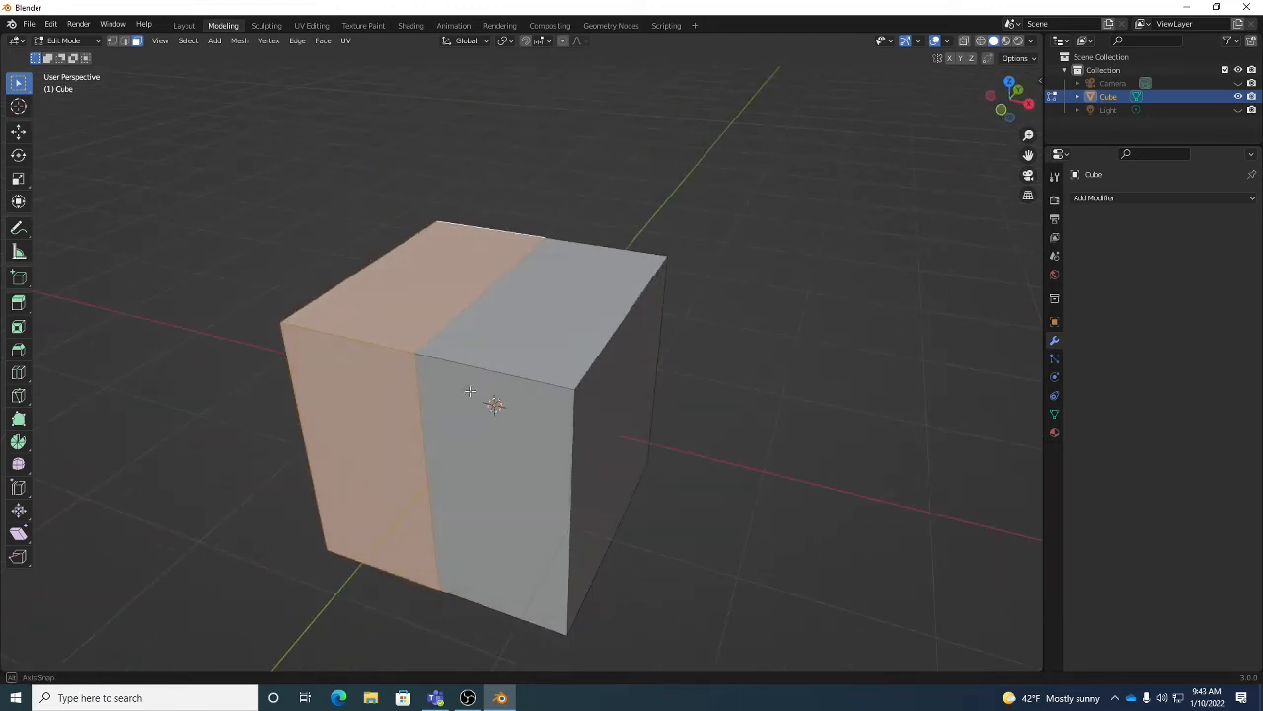
{"action": "middle_click_drag", "start_coordinate": [581, 341], "coordinate": [553, 356]}
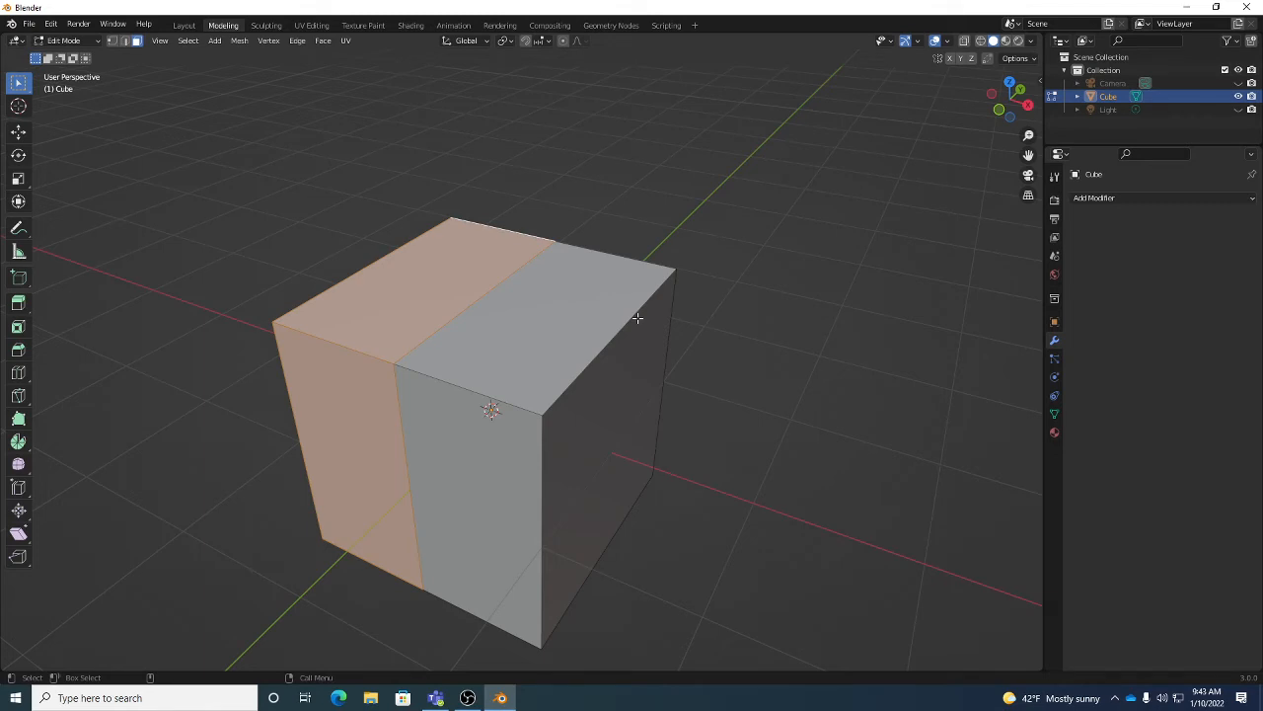
{"action": "middle_click_drag", "start_coordinate": [674, 318], "coordinate": [397, 347]}
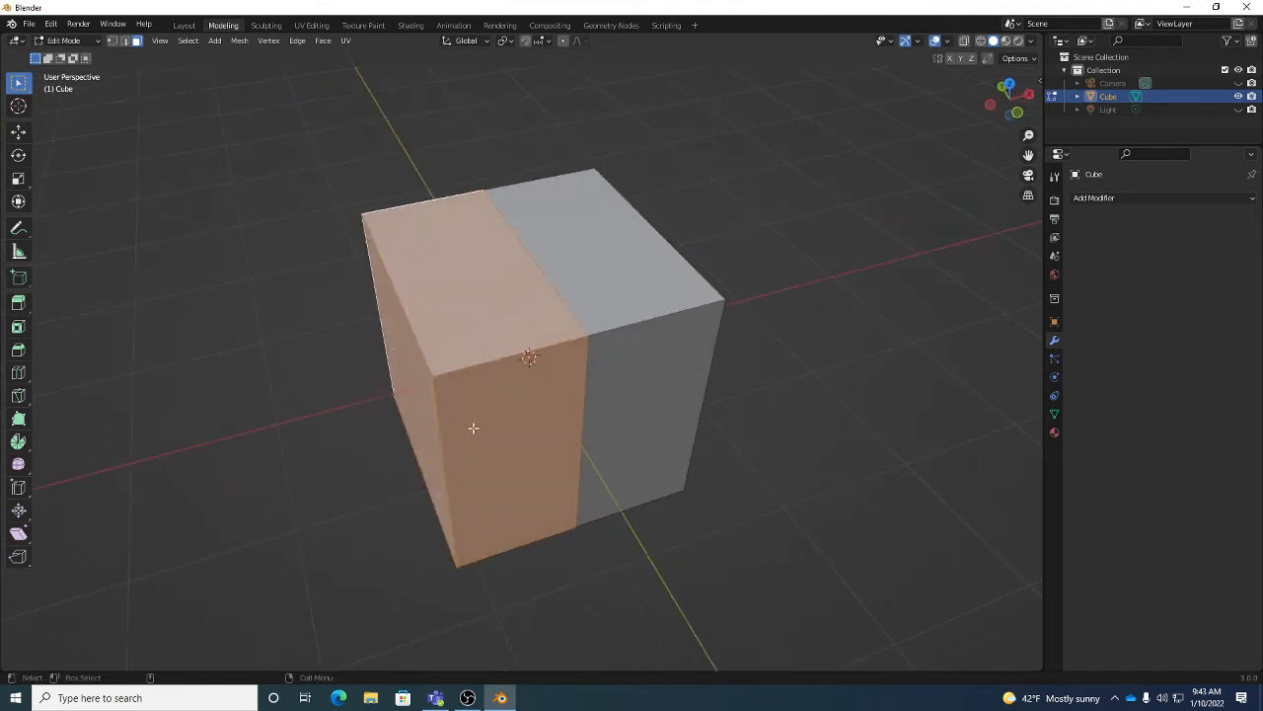
{"action": "middle_click_drag", "start_coordinate": [473, 427], "coordinate": [437, 417]}
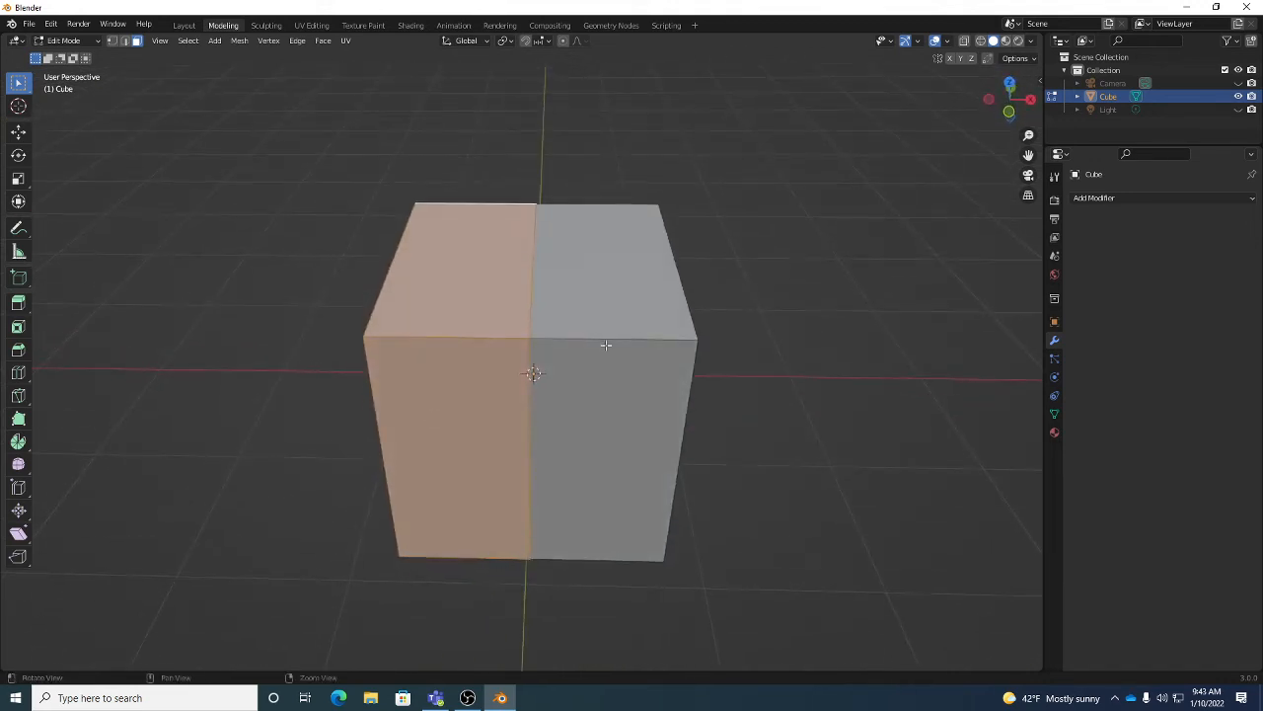
{"action": "middle_click_drag", "start_coordinate": [606, 344], "coordinate": [685, 333]}
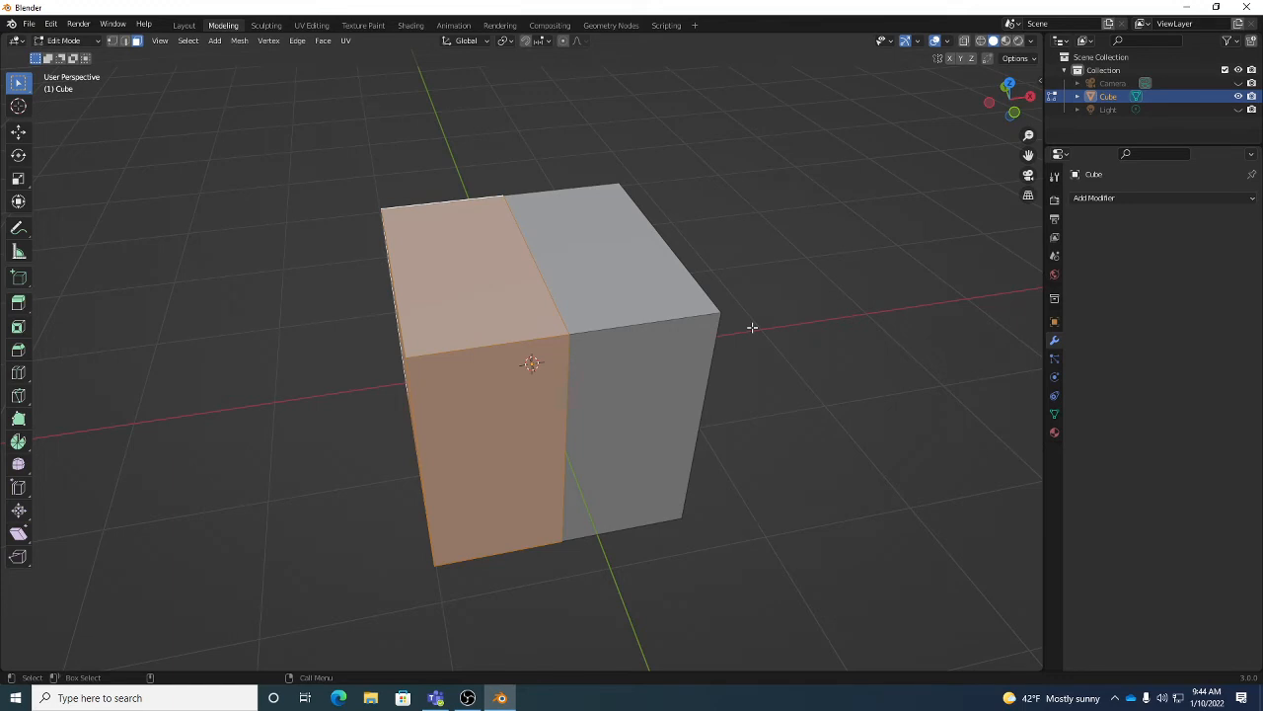
{"action": "key", "text": "x"}
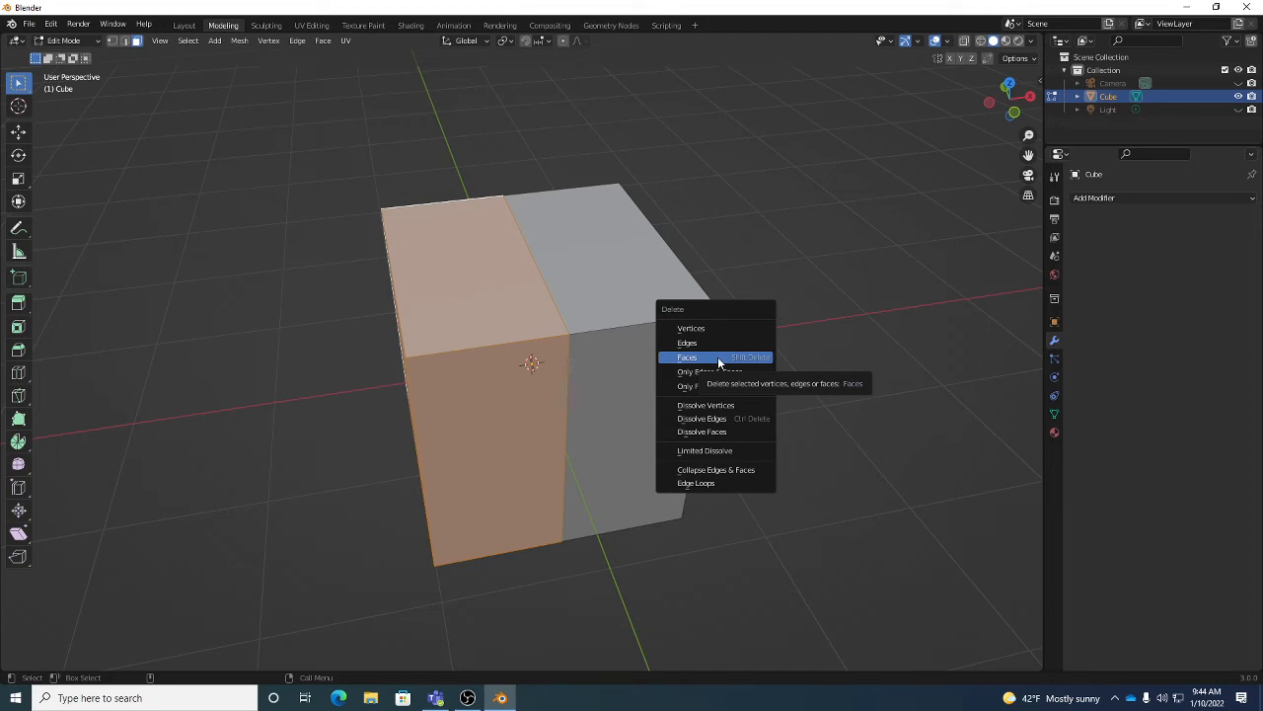
{"action": "right_click", "coordinate": [717, 356]}
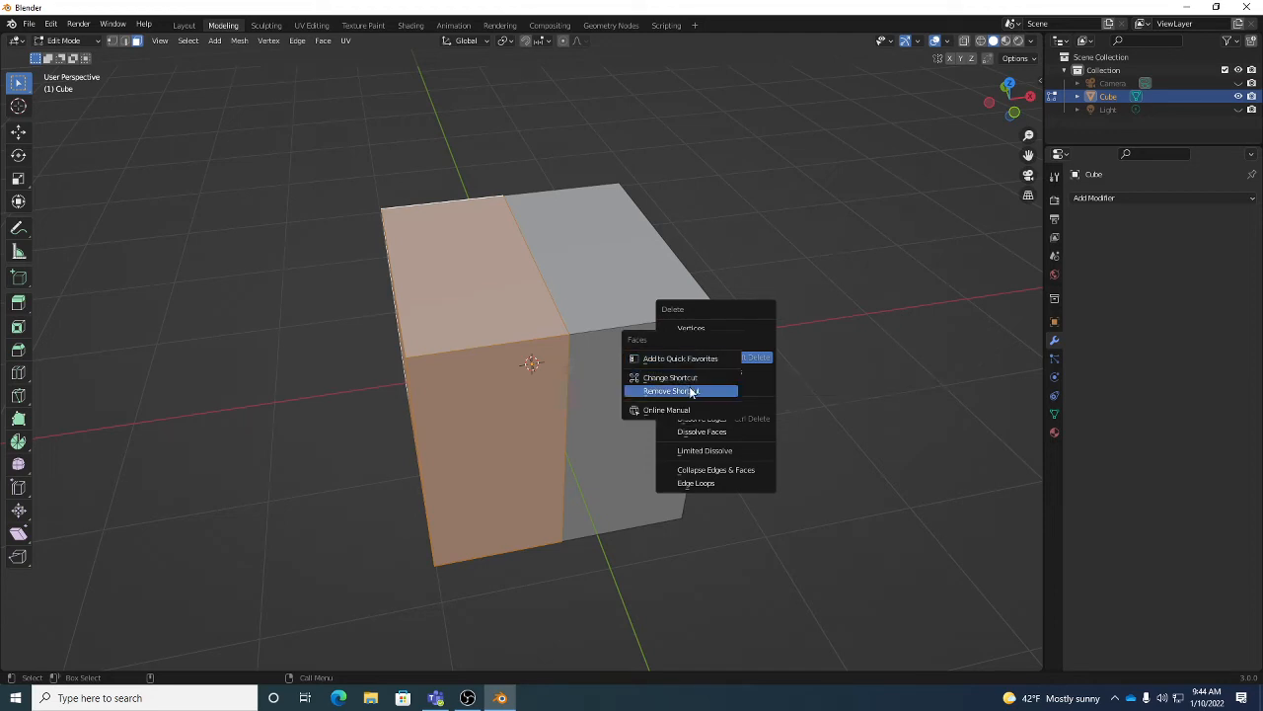
{"action": "key", "text": "Escape"}
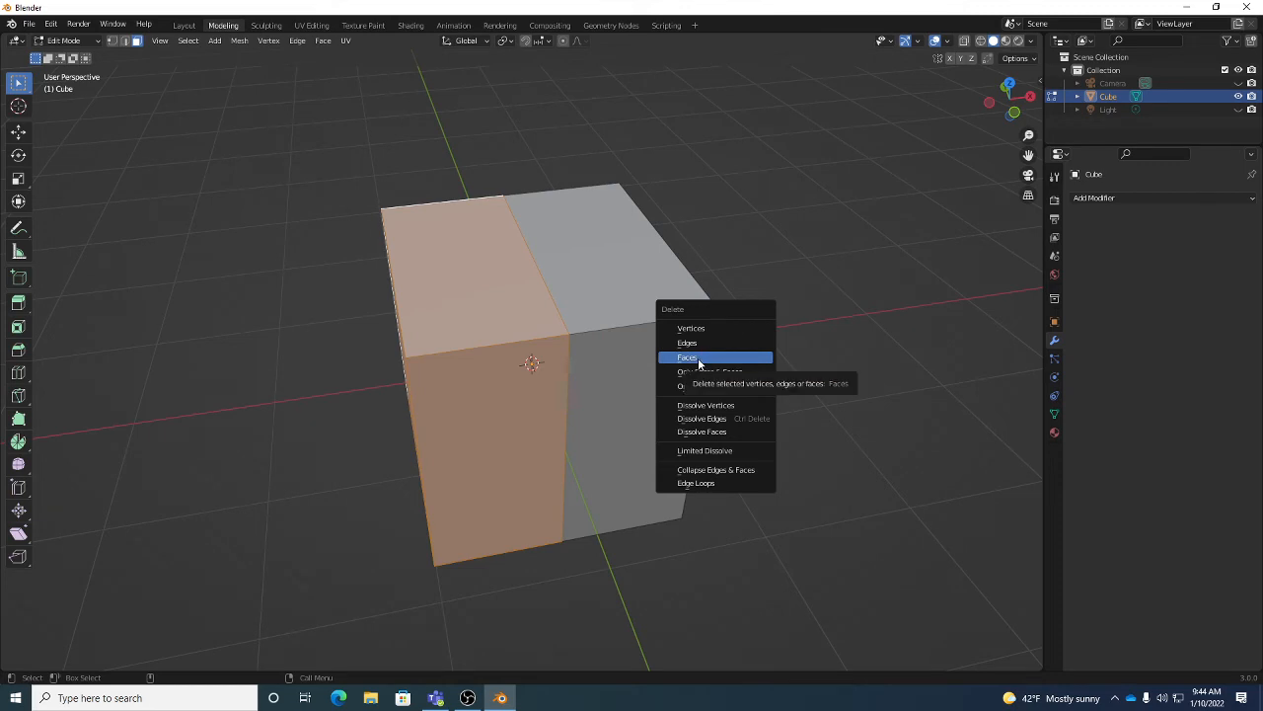
Assign Shift Delete as the shortcut for the Faces option of the Delete options.
{"action": "right_click", "coordinate": [699, 356]}
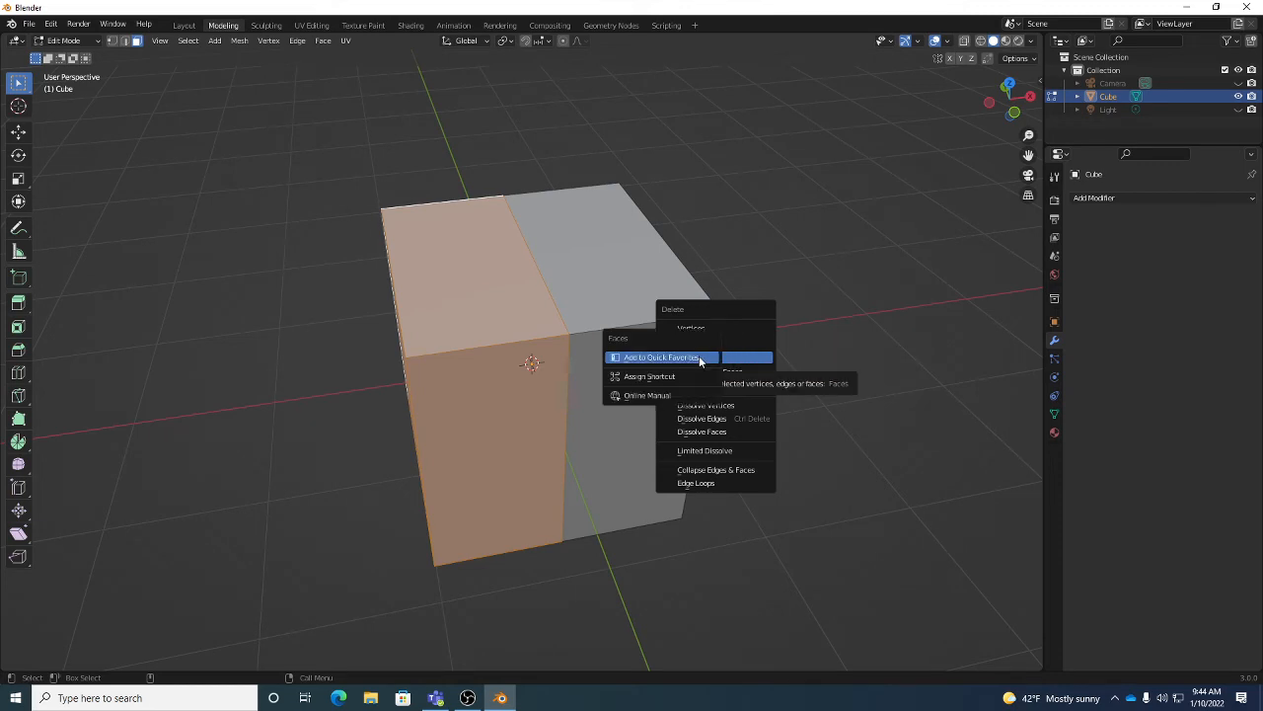
{"action": "left_click", "coordinate": [683, 375]}
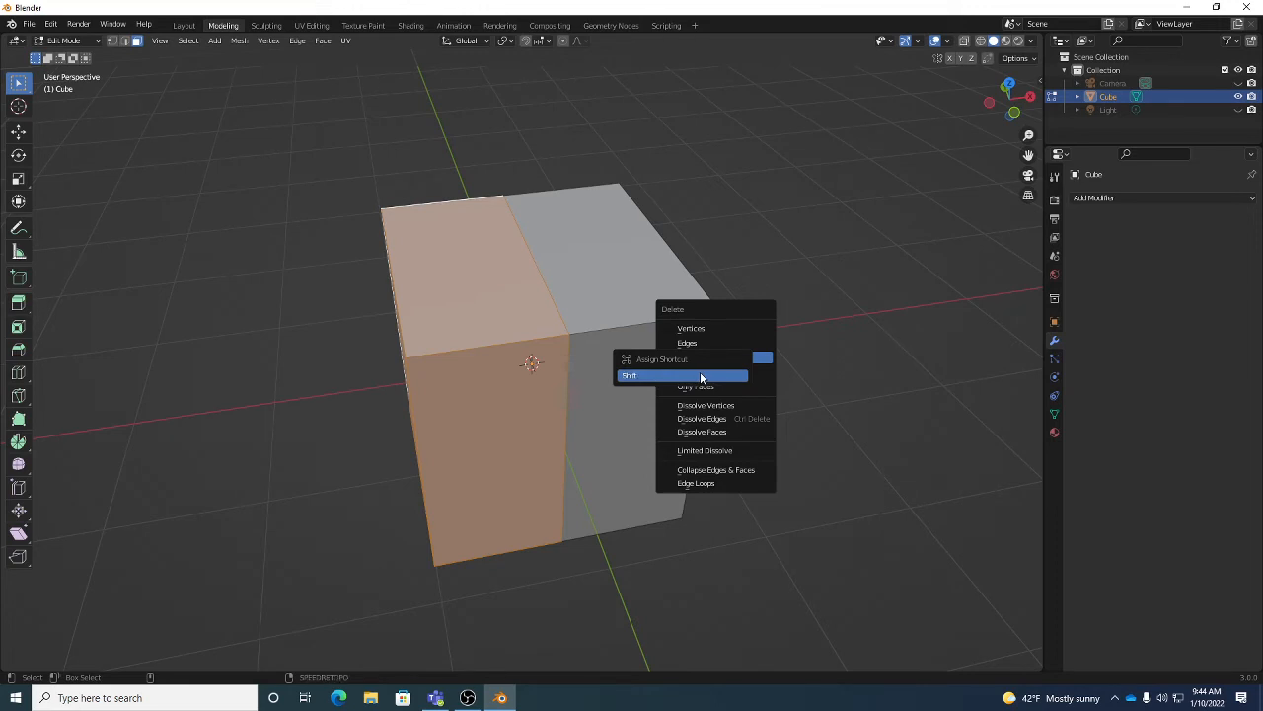
{"action": "key", "text": "shift+Delete"}
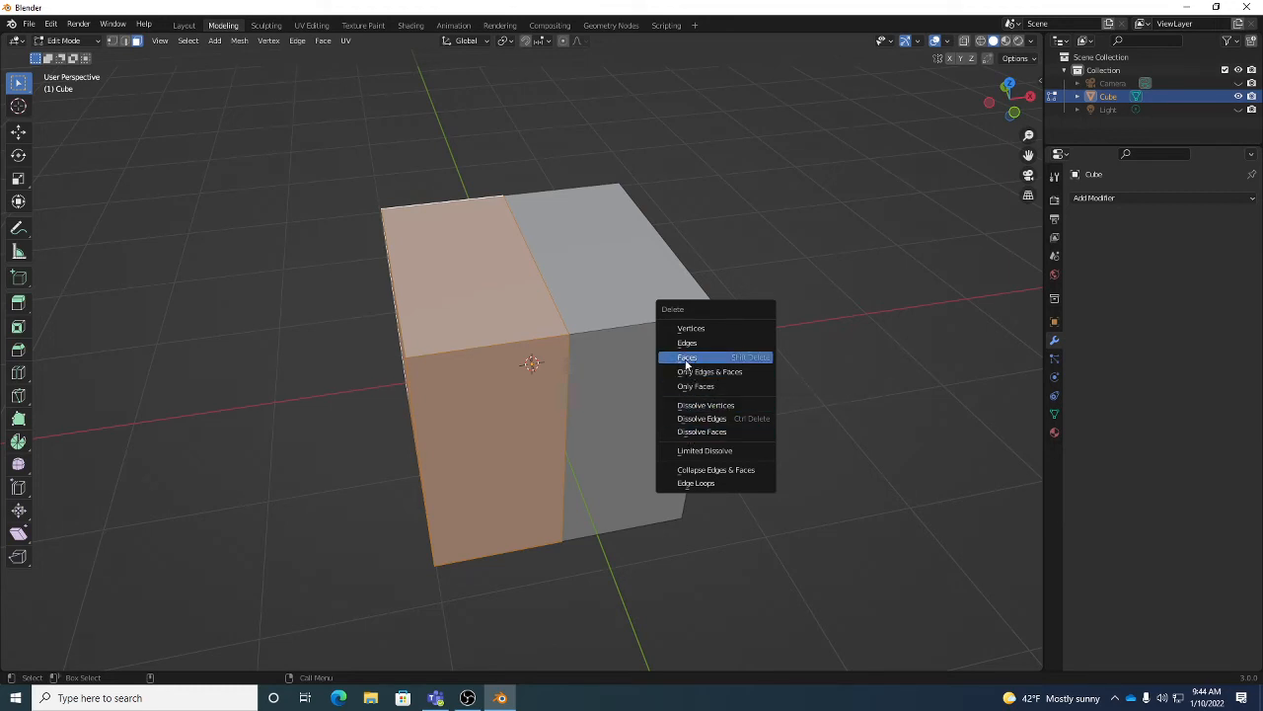
Delete the selected faces on the negative X half of the cube and inspect the open remaining half.
{"action": "left_click", "coordinate": [687, 358]}
{"action": "middle_click_drag", "start_coordinate": [685, 358], "coordinate": [457, 169]}
{"action": "middle_click_drag", "start_coordinate": [510, 251], "coordinate": [488, 251]}
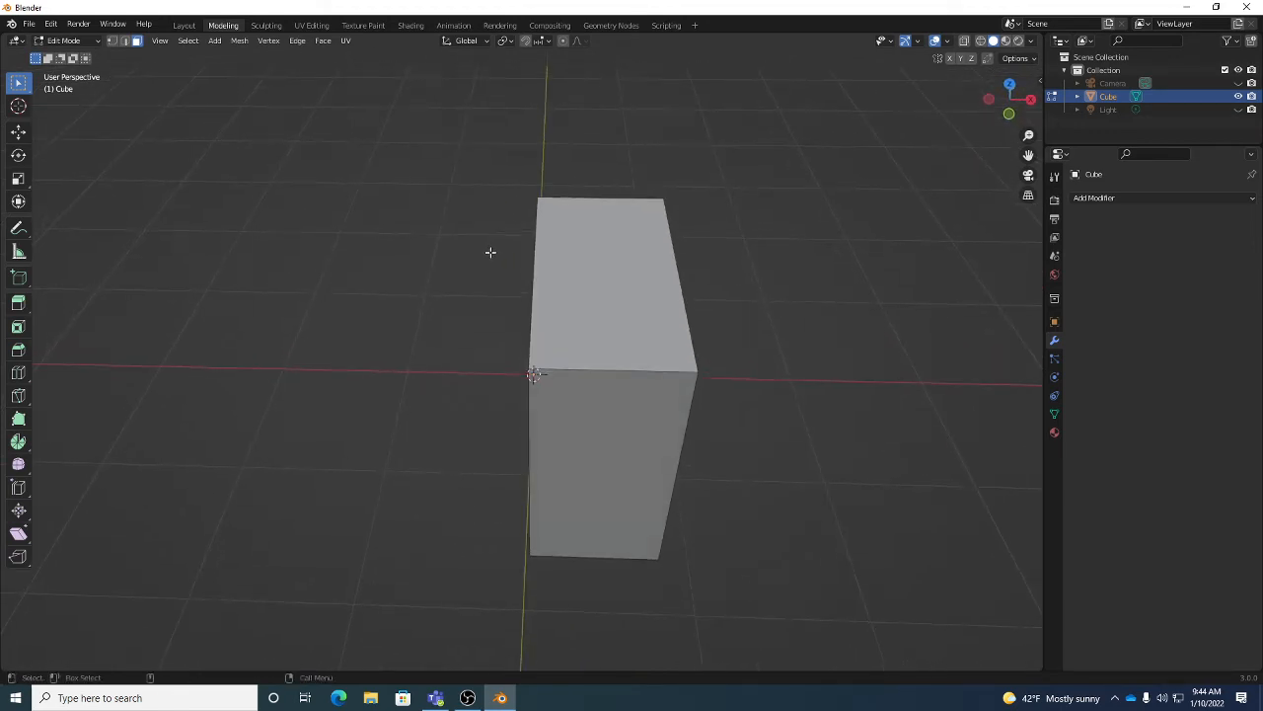
{"action": "middle_click_drag", "start_coordinate": [575, 319], "coordinate": [540, 295]}
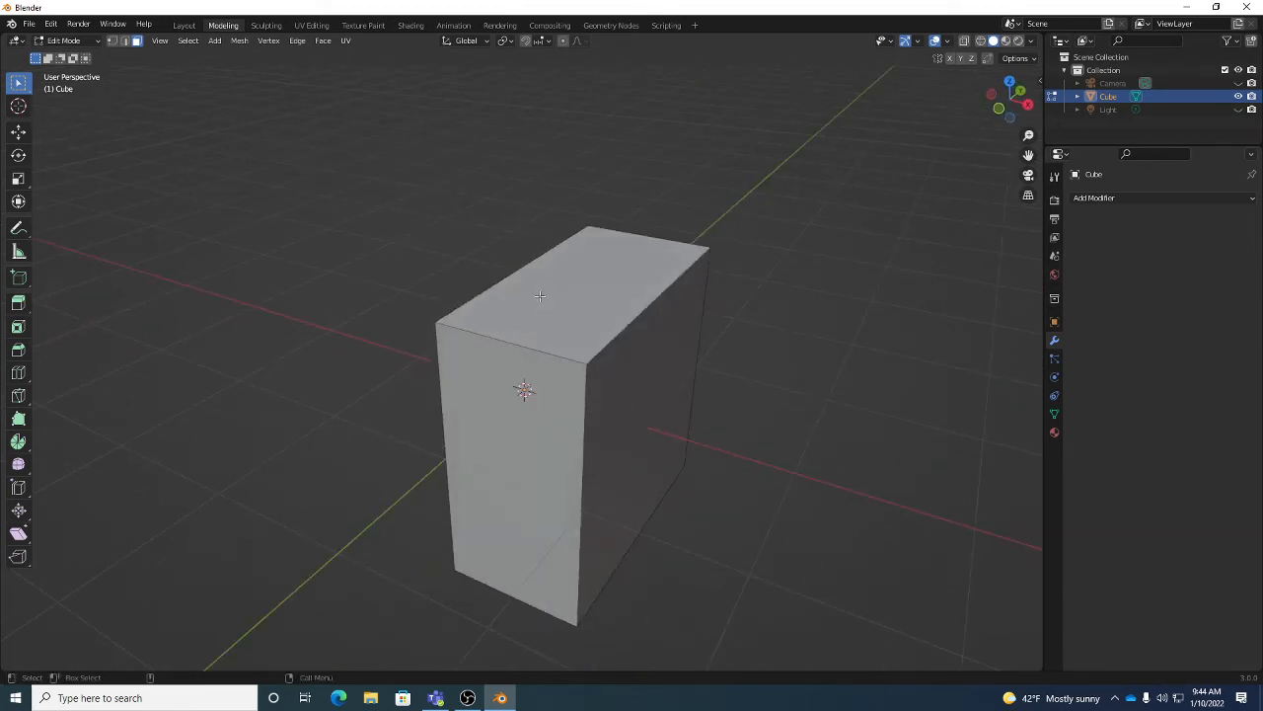
Leave mesh editing, switch briefly between Edit Mode and Object Mode, and finish in Object Mode.
{"action": "key", "text": "Tab"}
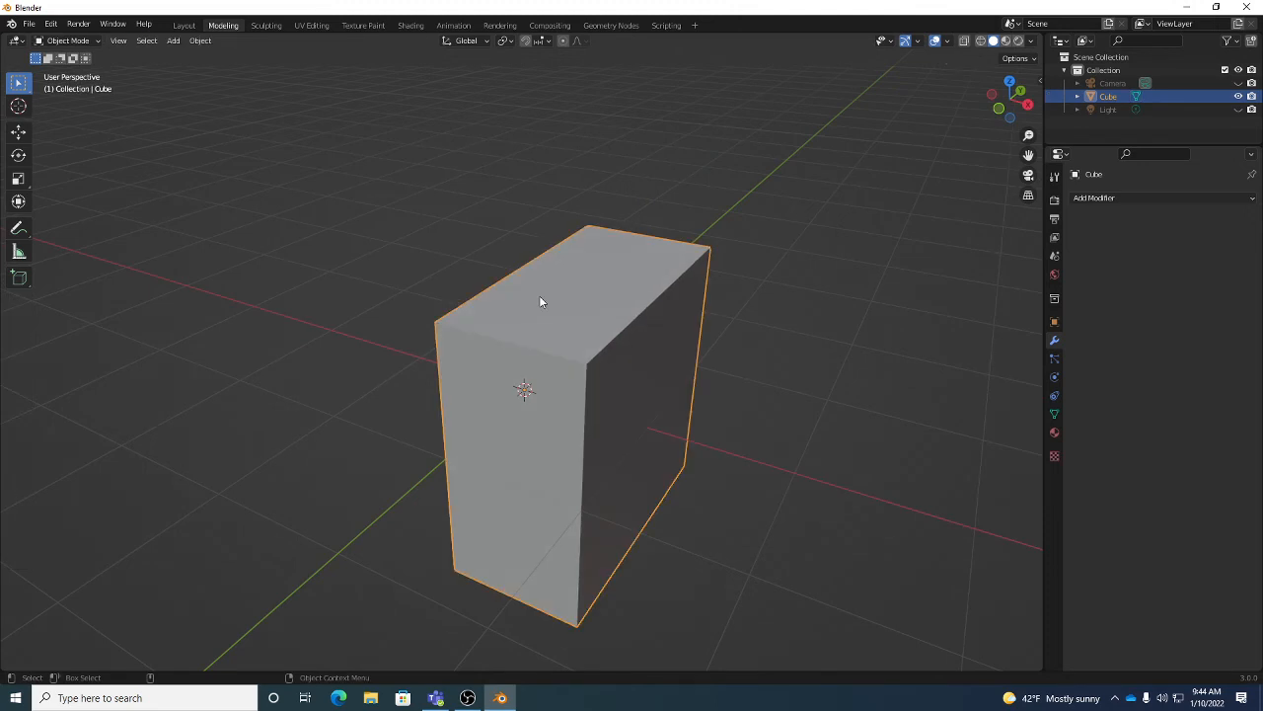
{"action": "left_click", "coordinate": [79, 40]}
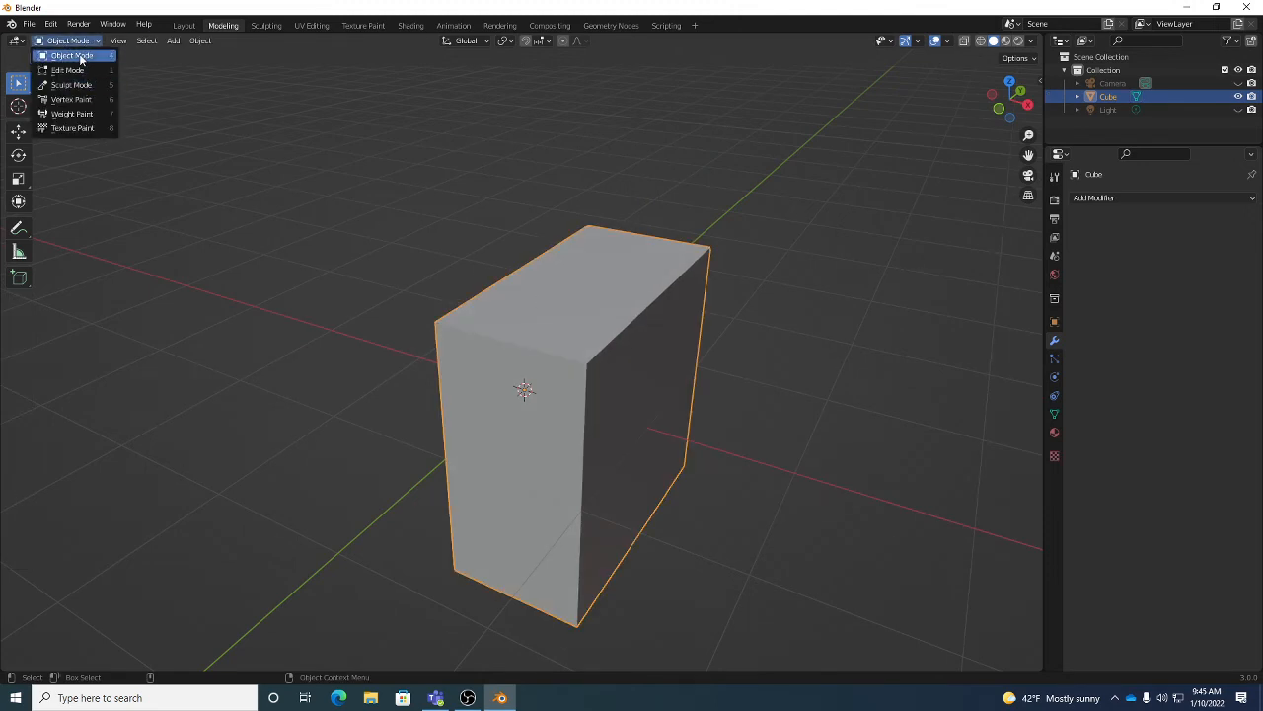
{"action": "left_click", "coordinate": [69, 70]}
{"action": "left_click", "coordinate": [79, 41]}
{"action": "left_click", "coordinate": [79, 56]}
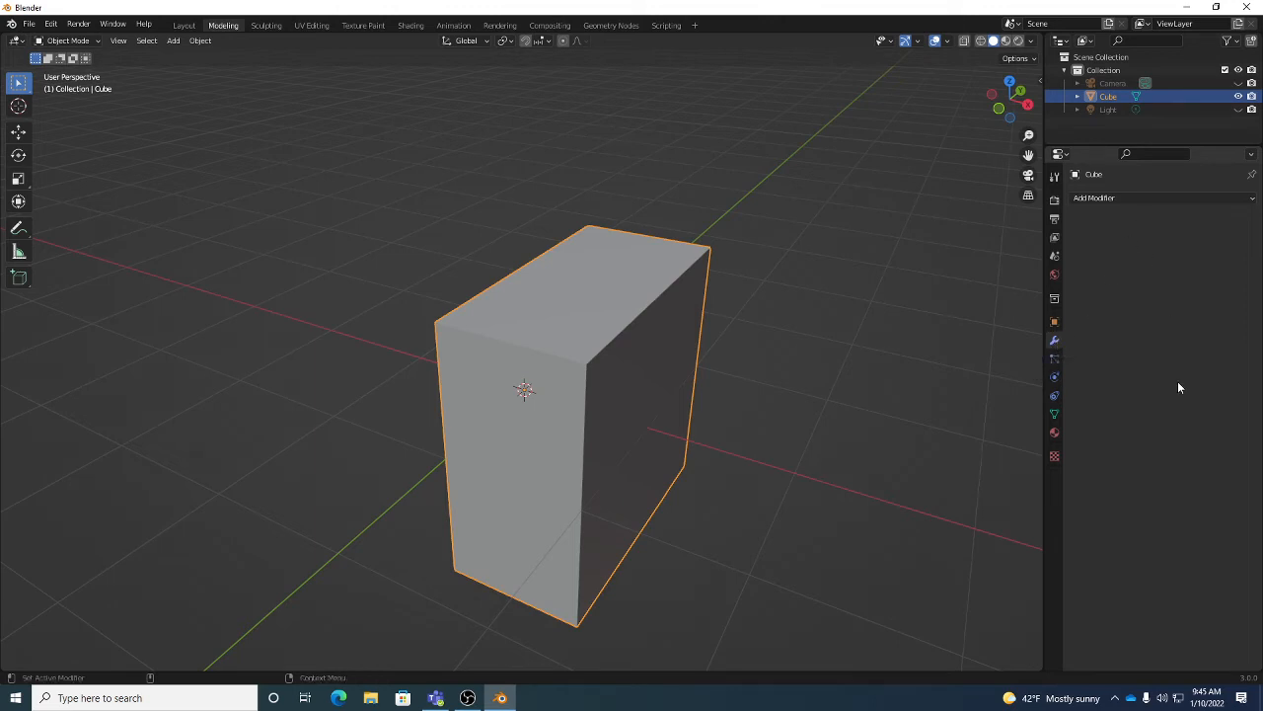
Add a Mirror modifier to the half cube on the X axis and inspect the mirrored result.
{"action": "left_click", "coordinate": [1110, 198]}
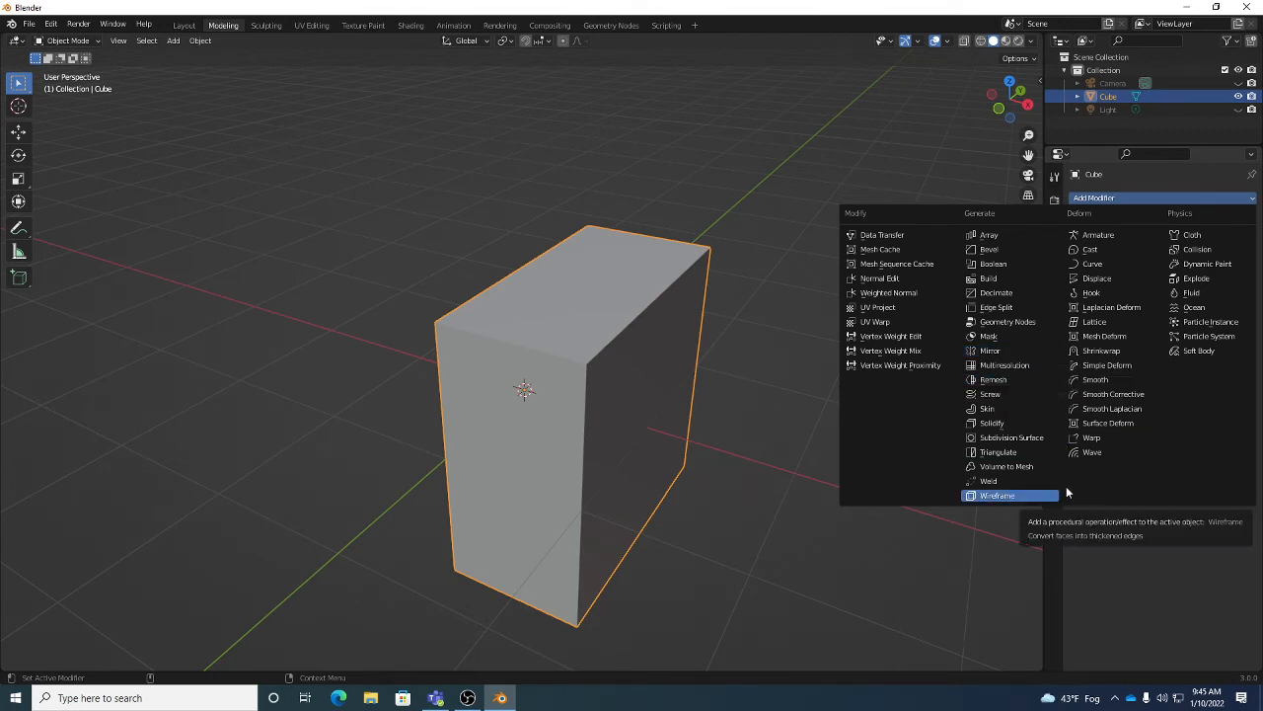
{"action": "left_click", "coordinate": [1010, 353]}
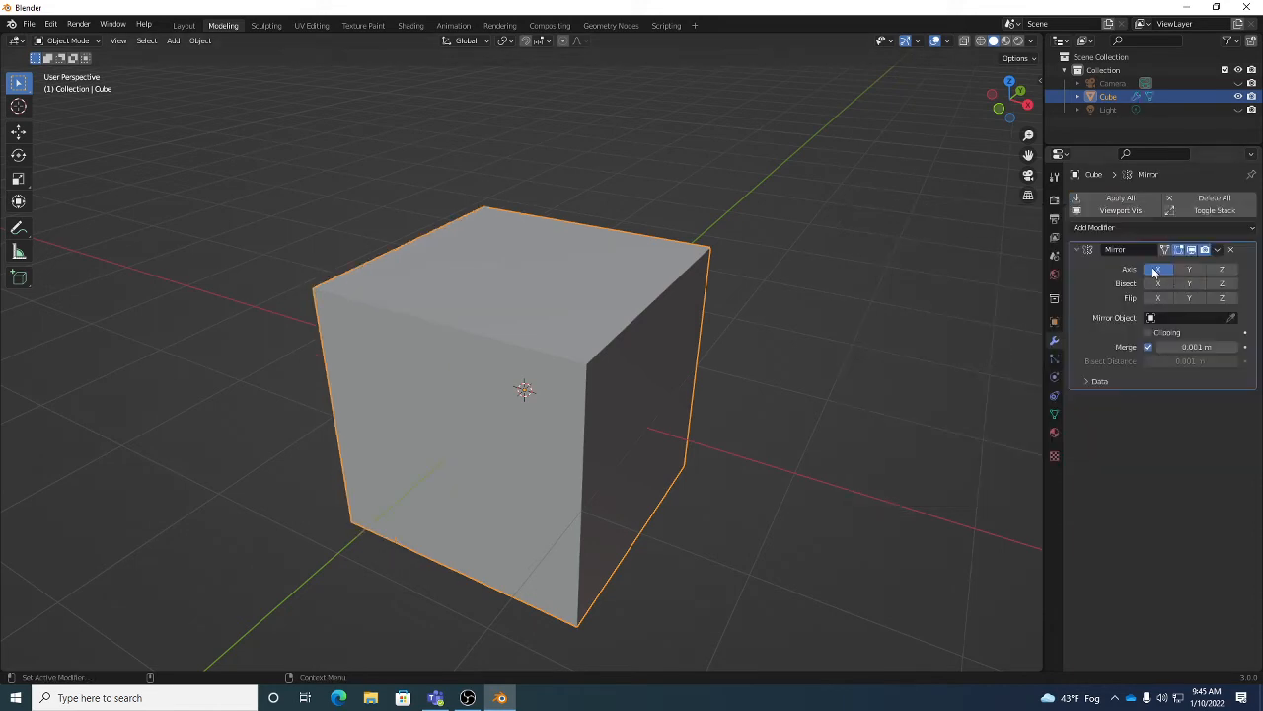
{"action": "middle_click_drag", "start_coordinate": [889, 345], "coordinate": [549, 173]}
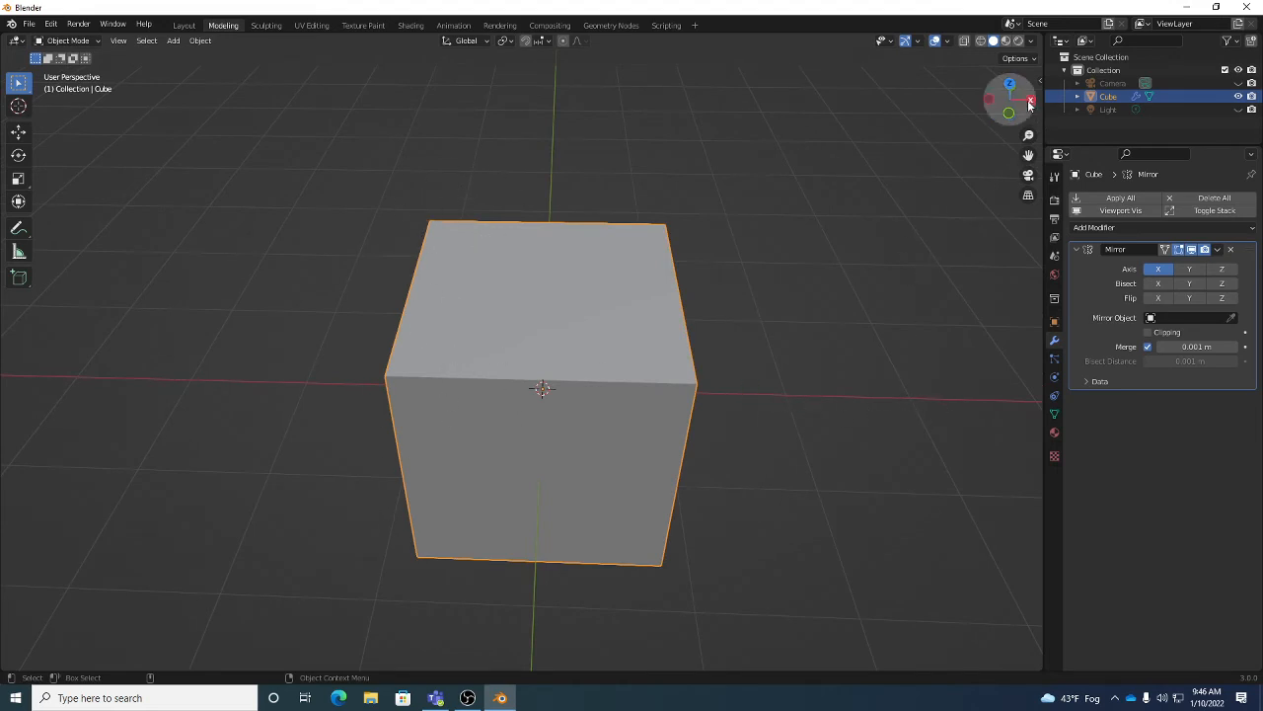
{"action": "middle_click_drag", "start_coordinate": [787, 382], "coordinate": [769, 384]}
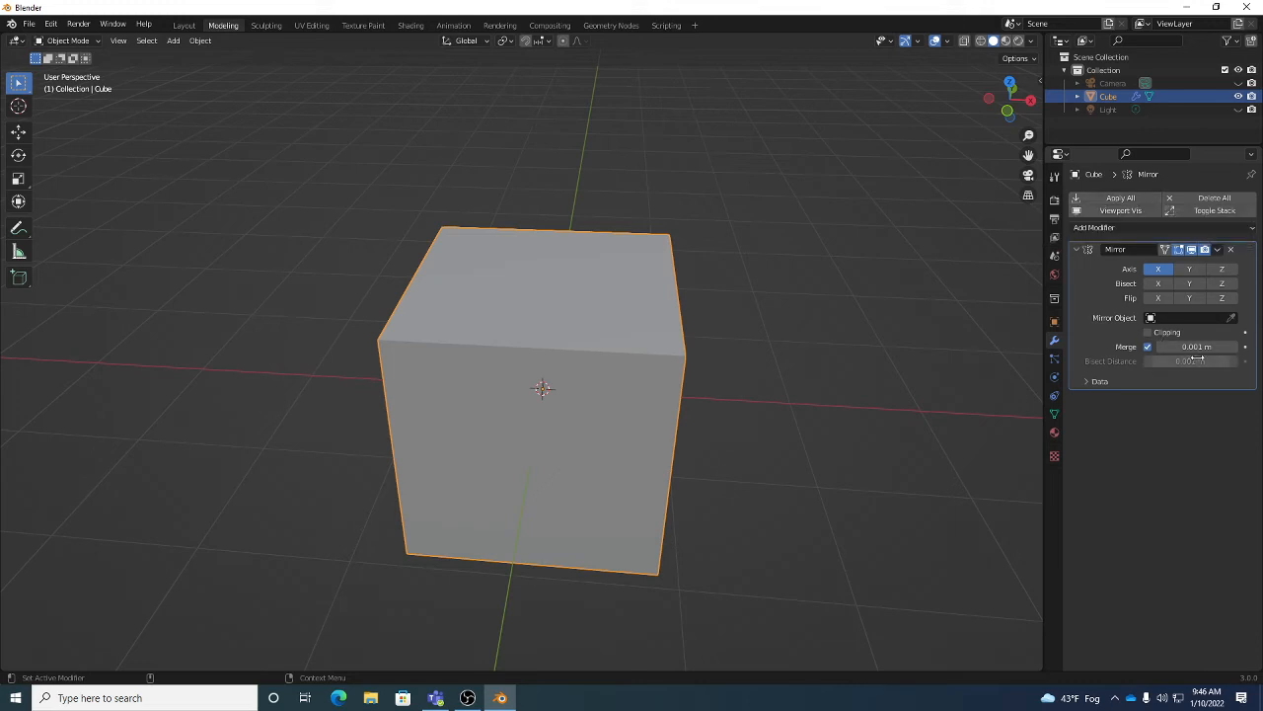
Enable the Mirror modifier's On Cage display and return the cube to Edit Mode.
{"action": "left_click", "coordinate": [1165, 251]}
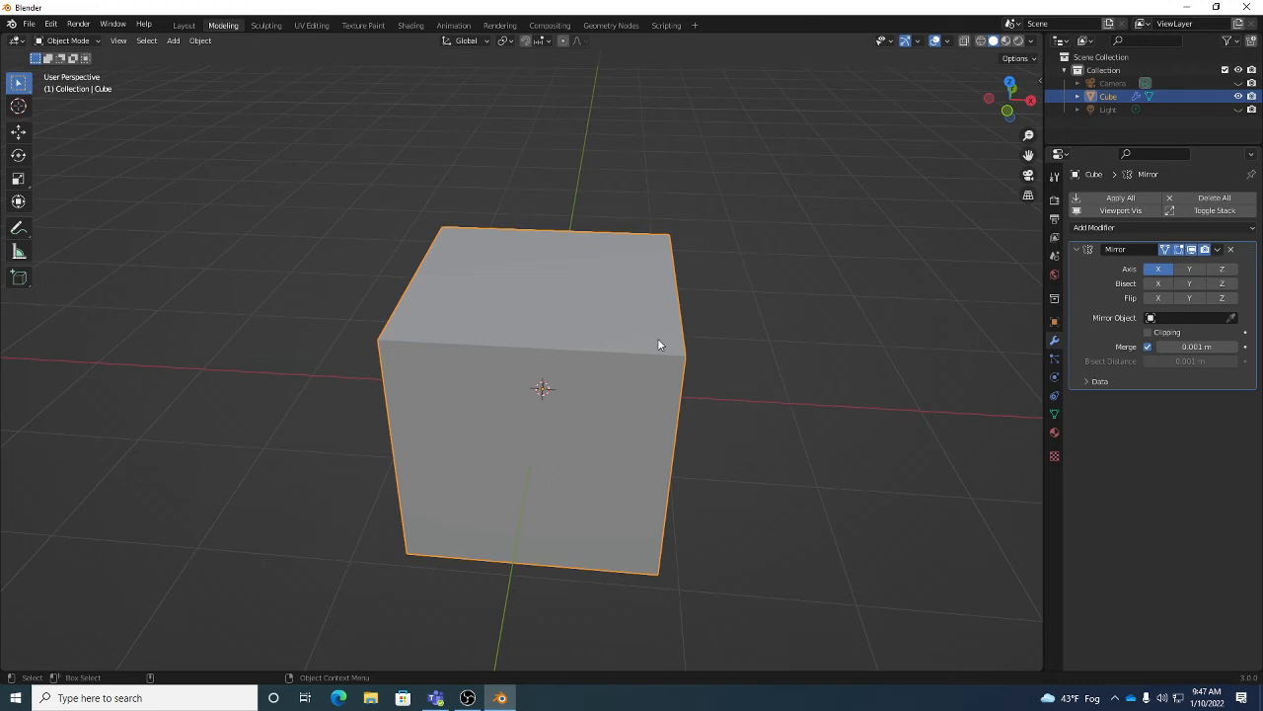
{"action": "key", "text": "Tab"}
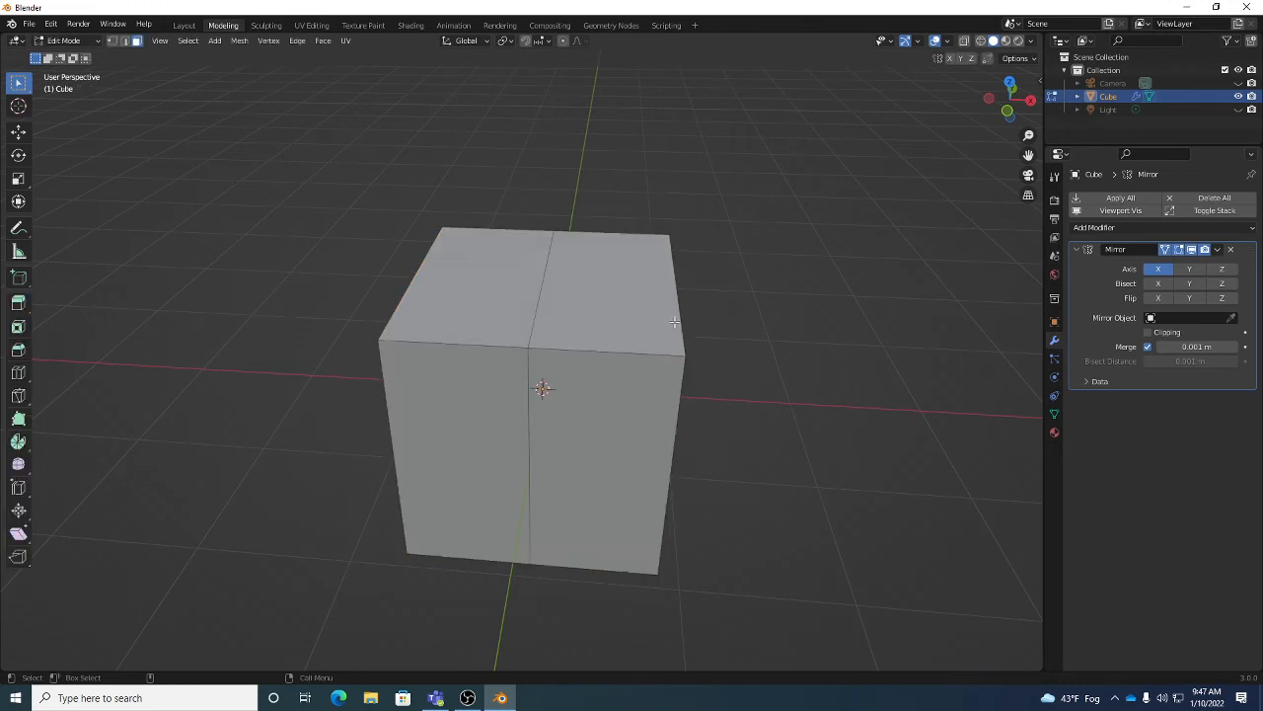
{"action": "middle_click_drag", "start_coordinate": [675, 321], "coordinate": [669, 326]}
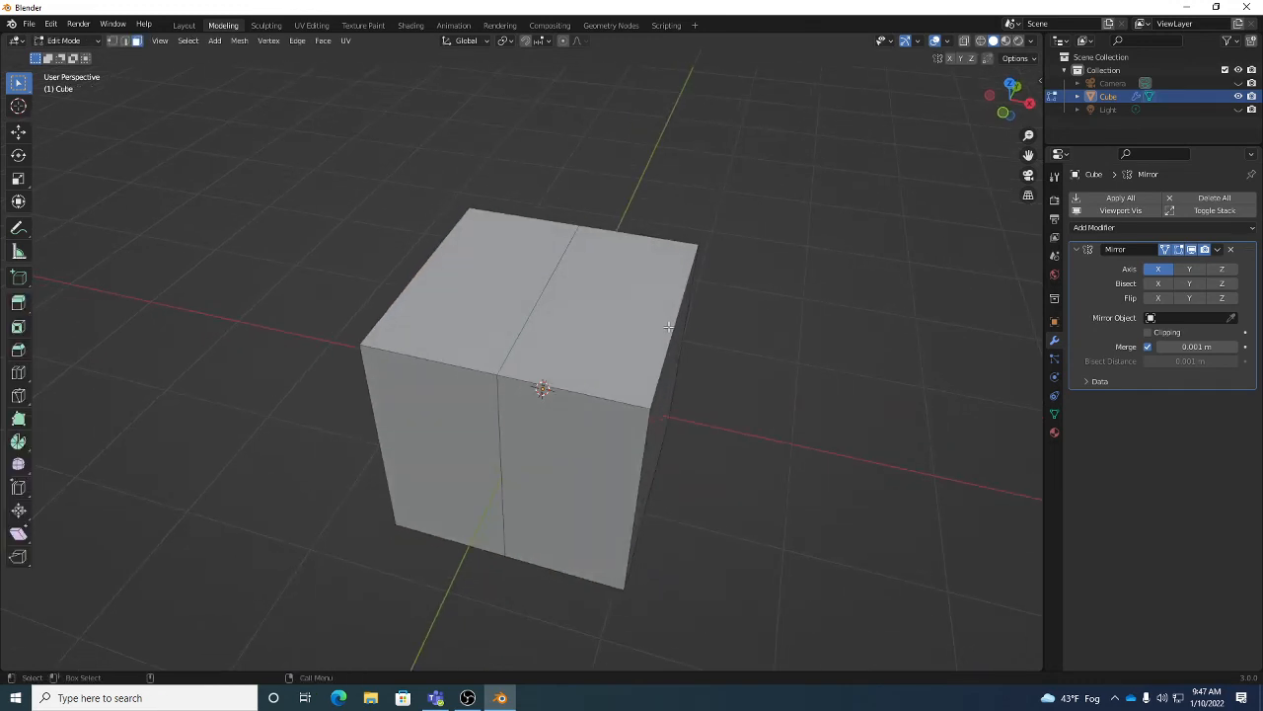
Cycle through the vertex and edge selection modes in Edit Mode, ending in face selection.
{"action": "left_click", "coordinate": [69, 40]}
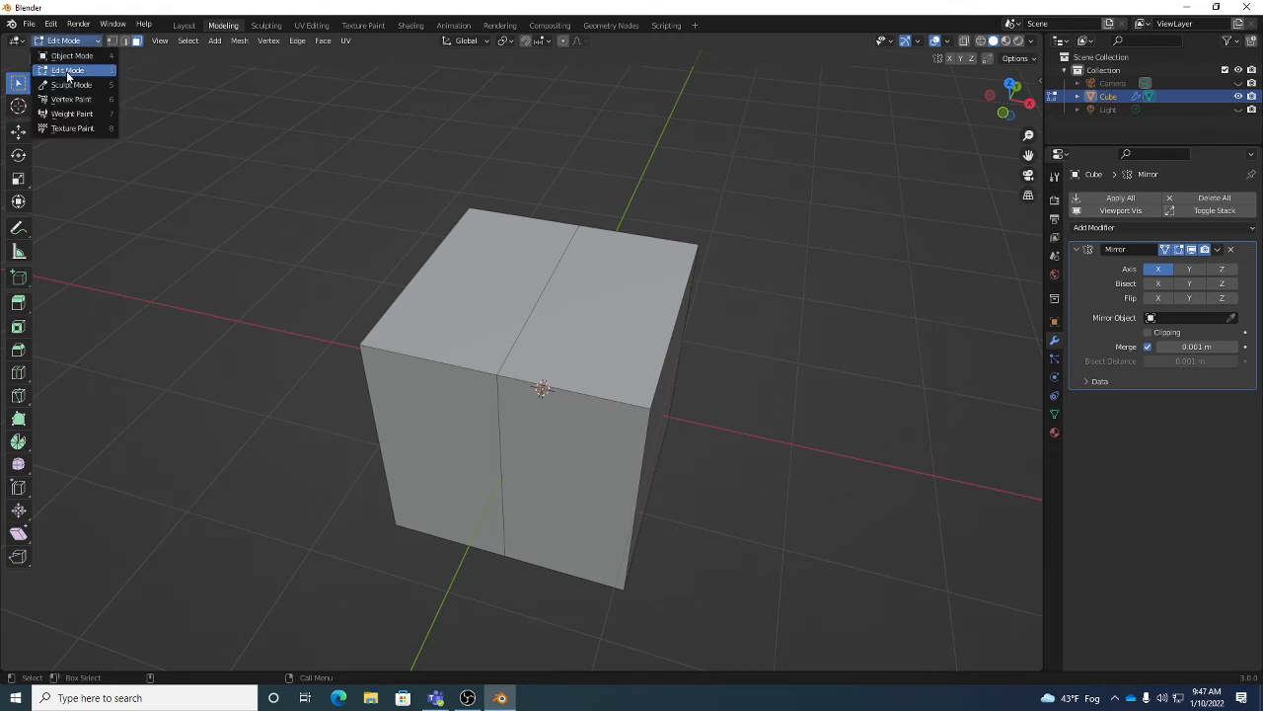
{"action": "left_click", "coordinate": [67, 72]}
{"action": "left_click", "coordinate": [111, 41]}
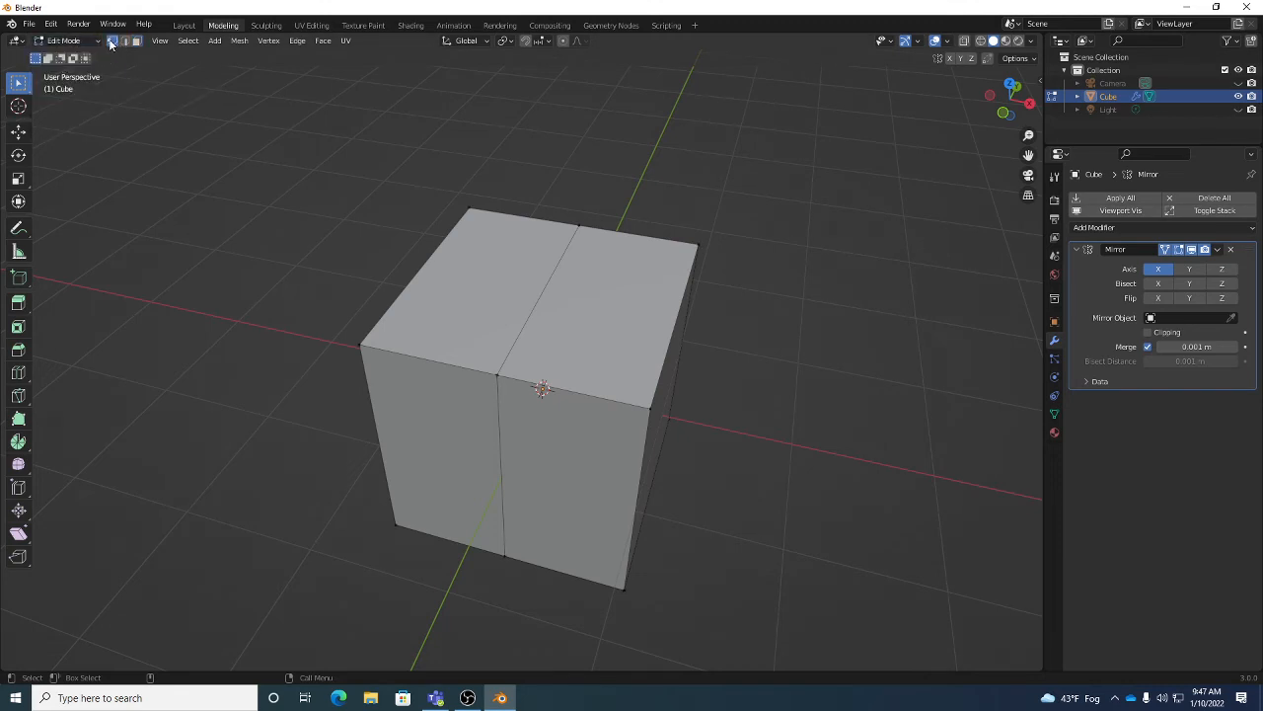
{"action": "left_click", "coordinate": [124, 40]}
{"action": "left_click", "coordinate": [135, 40]}
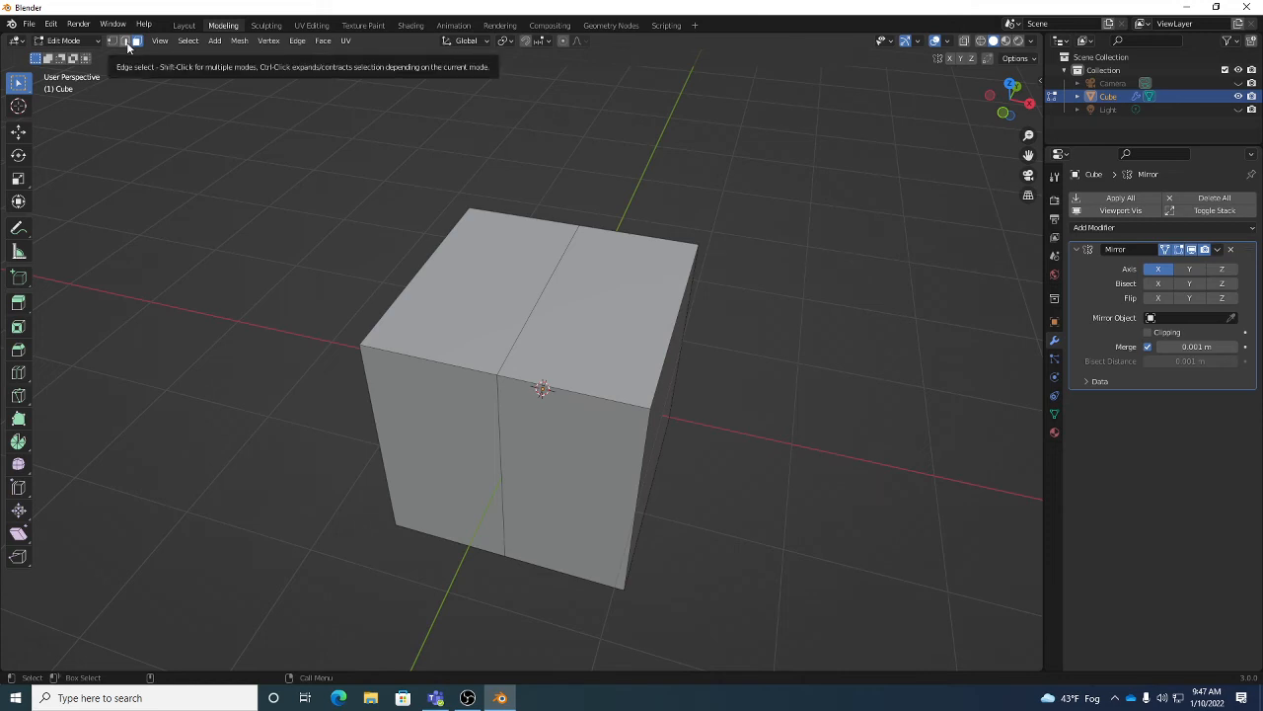
Select different faces of the mirrored cube in turn from several angles, ending with the top face.
{"action": "left_click", "coordinate": [628, 326]}
{"action": "middle_click_drag", "start_coordinate": [606, 428], "coordinate": [594, 397]}
{"action": "left_click", "coordinate": [600, 412]}
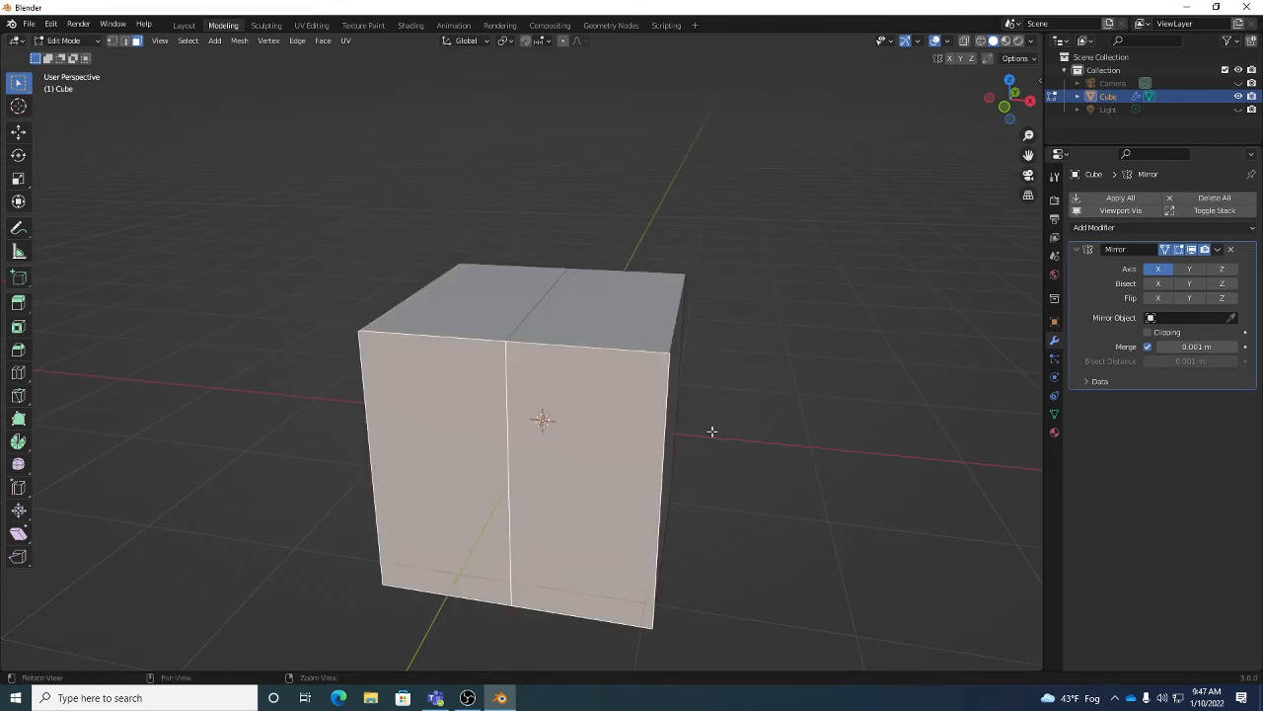
{"action": "middle_click_drag", "start_coordinate": [710, 431], "coordinate": [739, 408]}
{"action": "left_click", "coordinate": [708, 420]}
{"action": "scroll", "coordinate": [634, 373], "scroll_direction": "down", "scroll_amount": 3}
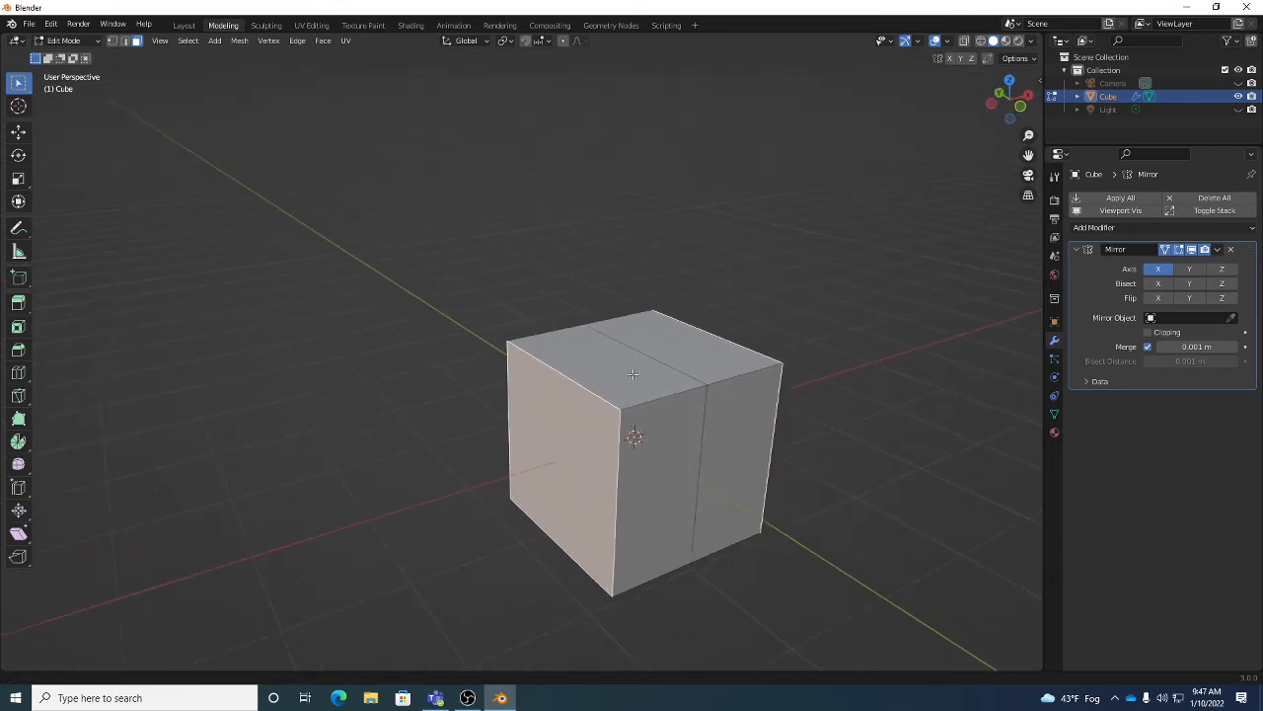
{"action": "middle_click_drag", "start_coordinate": [466, 428], "coordinate": [476, 410]}
{"action": "middle_click_drag", "start_coordinate": [730, 418], "coordinate": [959, 339]}
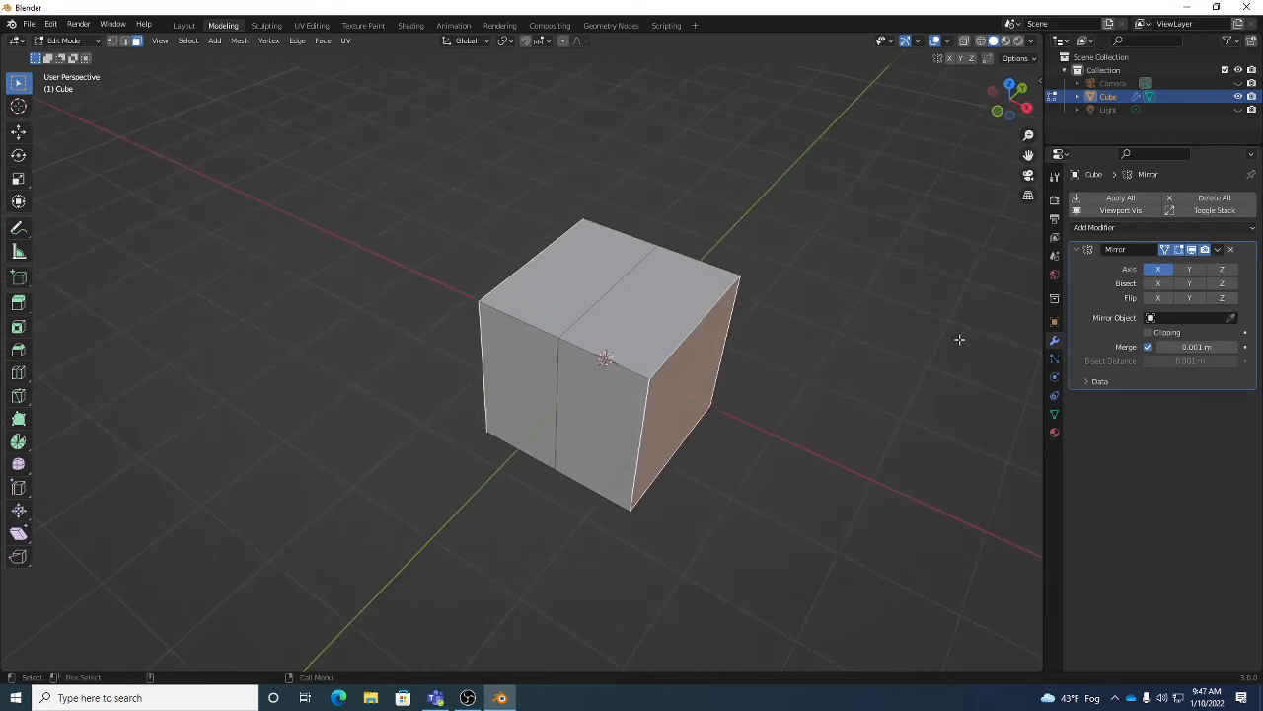
{"action": "middle_click_drag", "start_coordinate": [641, 333], "coordinate": [679, 320]}
{"action": "left_click", "coordinate": [648, 306]}
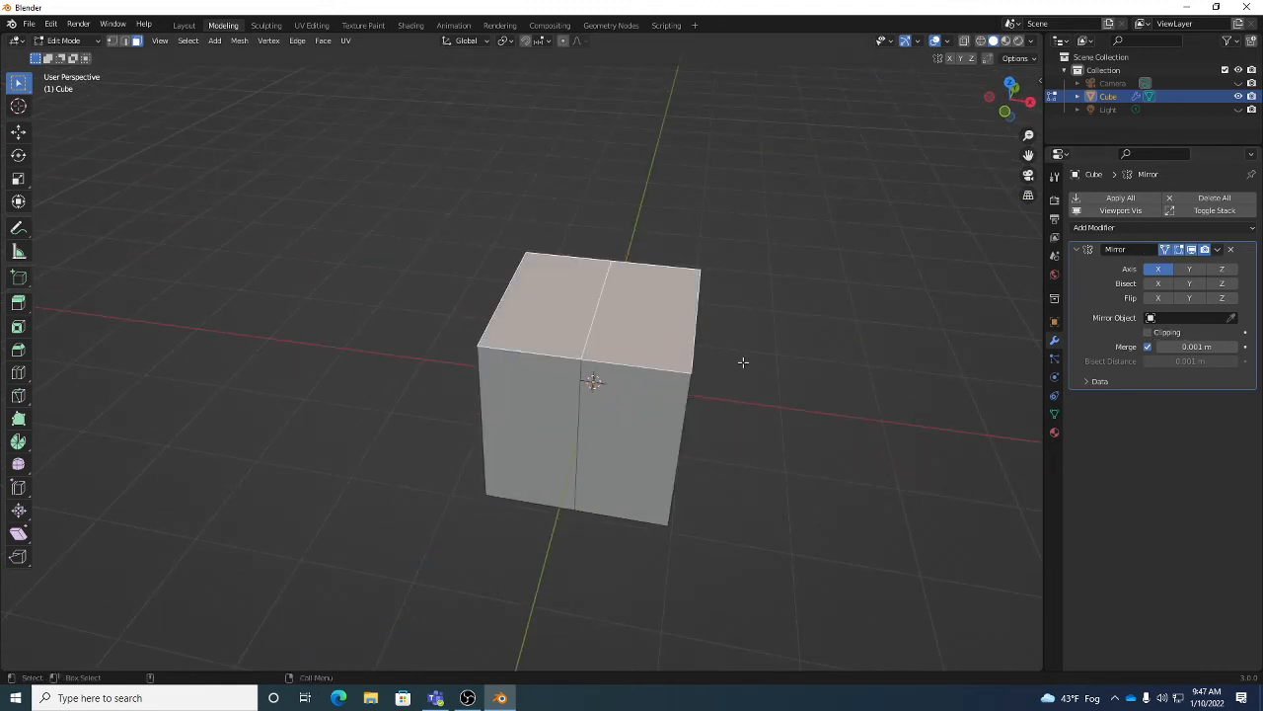
Move the top face outward along X with clipping off, then undo the move.
{"action": "key", "text": "w"}
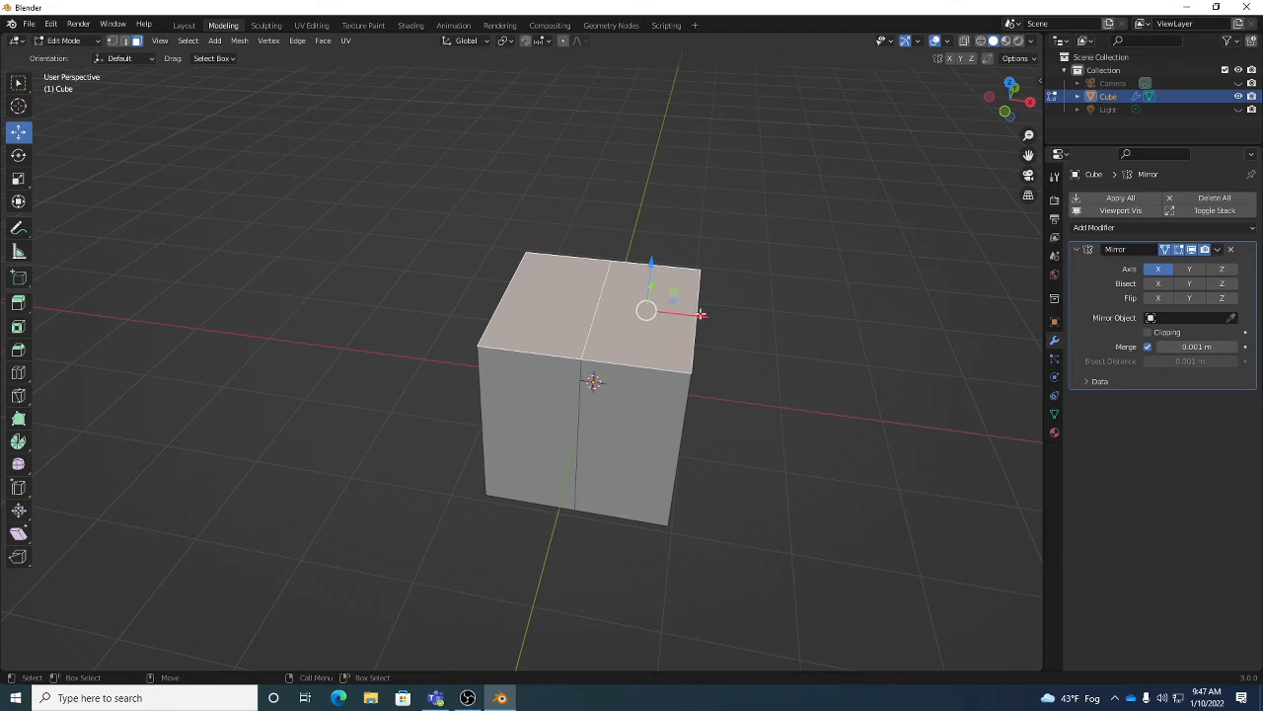
{"action": "left_click_drag", "start_coordinate": [699, 317], "coordinate": [742, 321]}
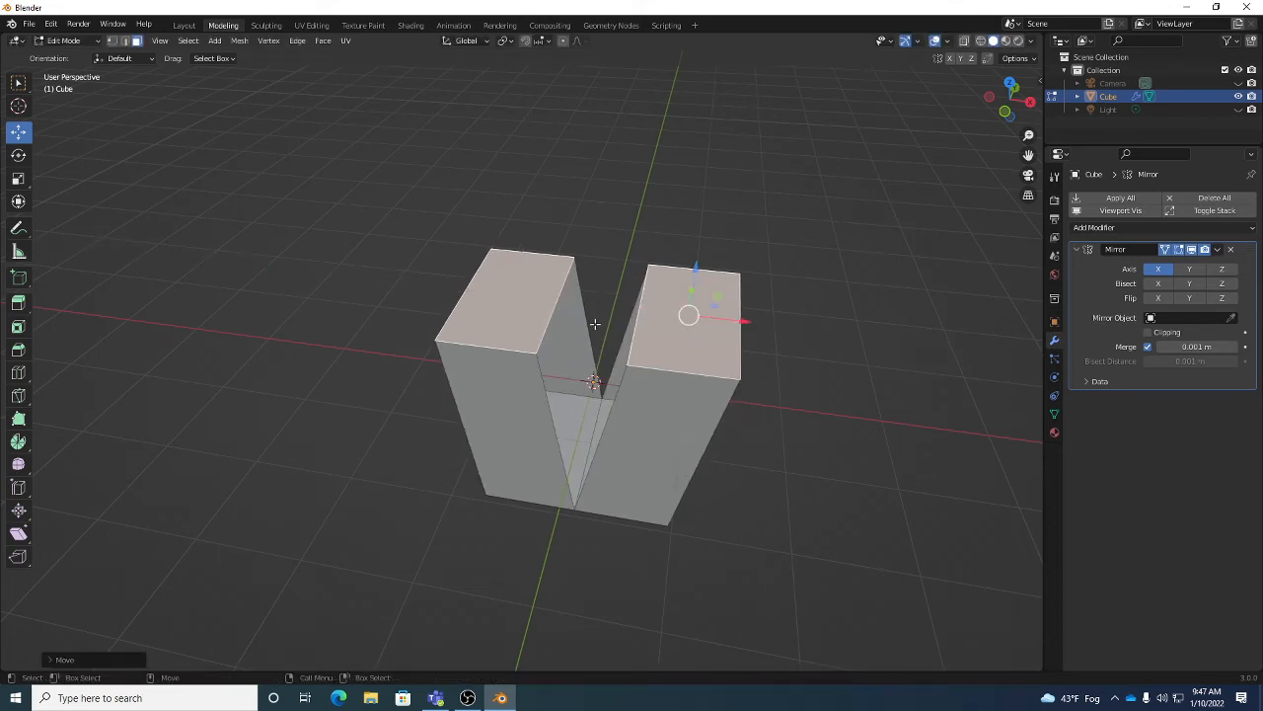
{"action": "key", "text": "ctrl+z"}
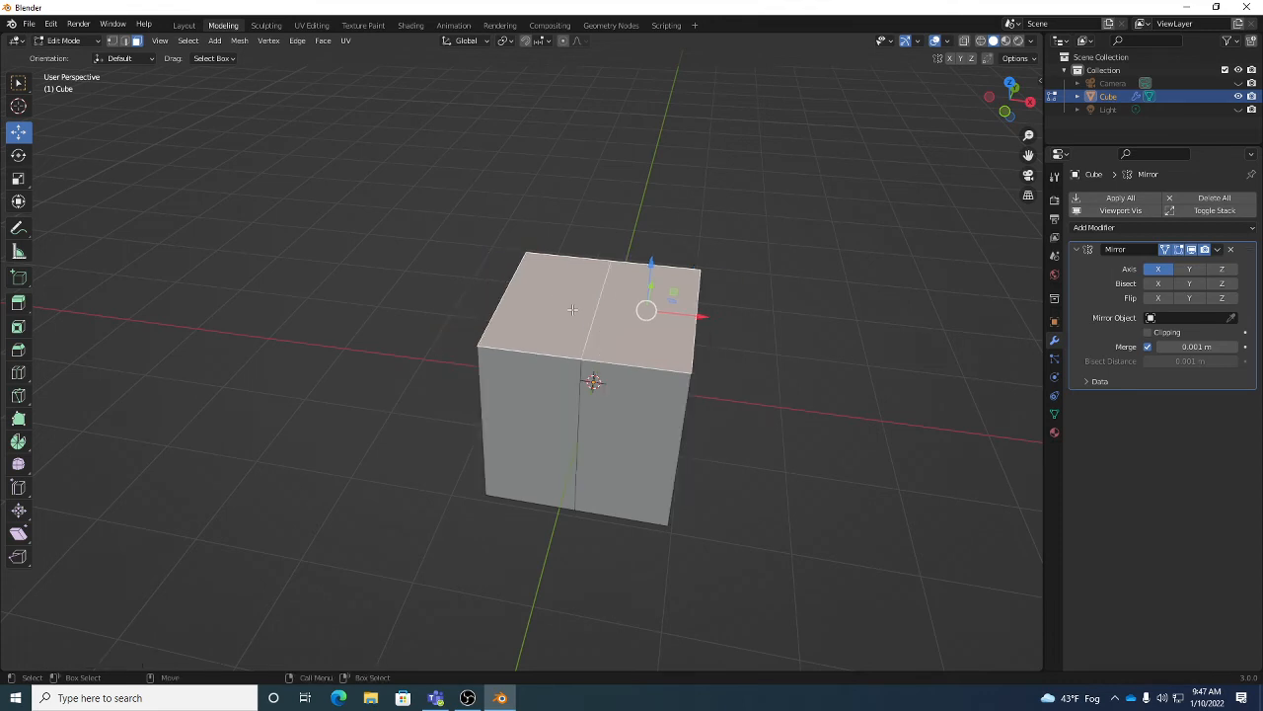
Enable Clipping on the Mirror modifier, test it by moving the top face outward along X, and undo that move.
{"action": "left_click", "coordinate": [1154, 334]}
{"action": "left_click_drag", "start_coordinate": [699, 316], "coordinate": [725, 317]}
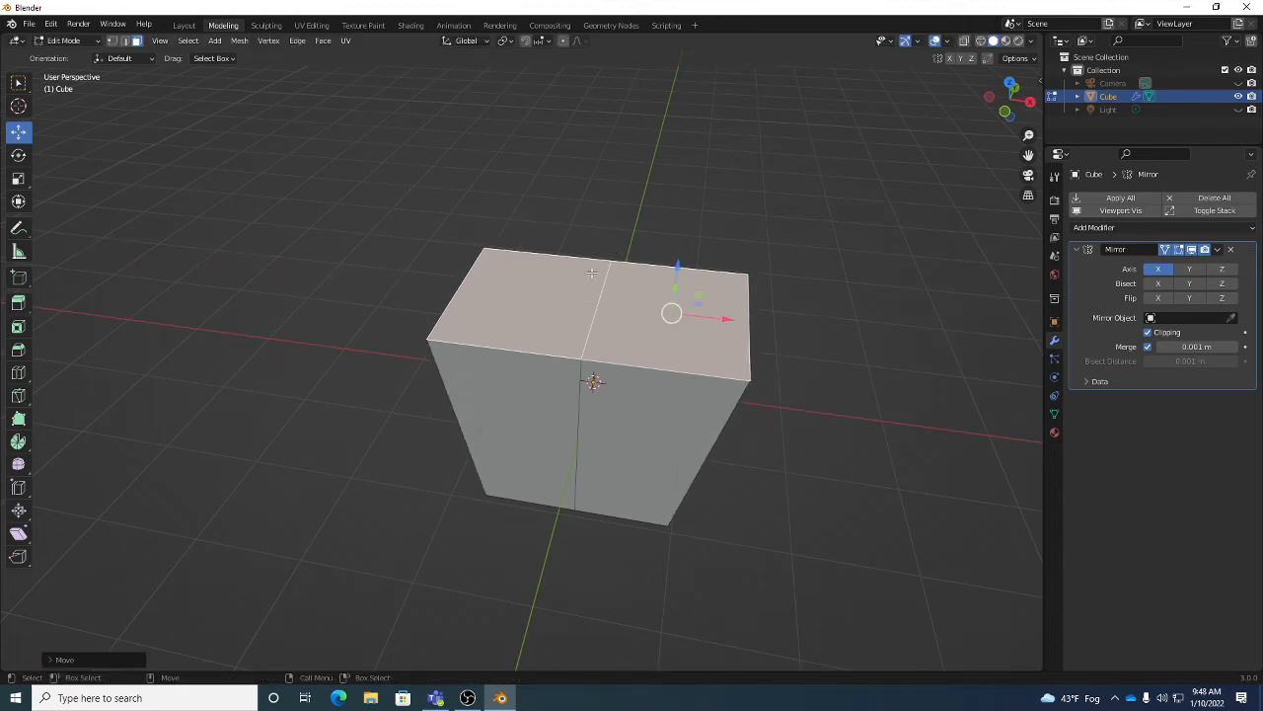
{"action": "key", "text": "ctrl+z"}
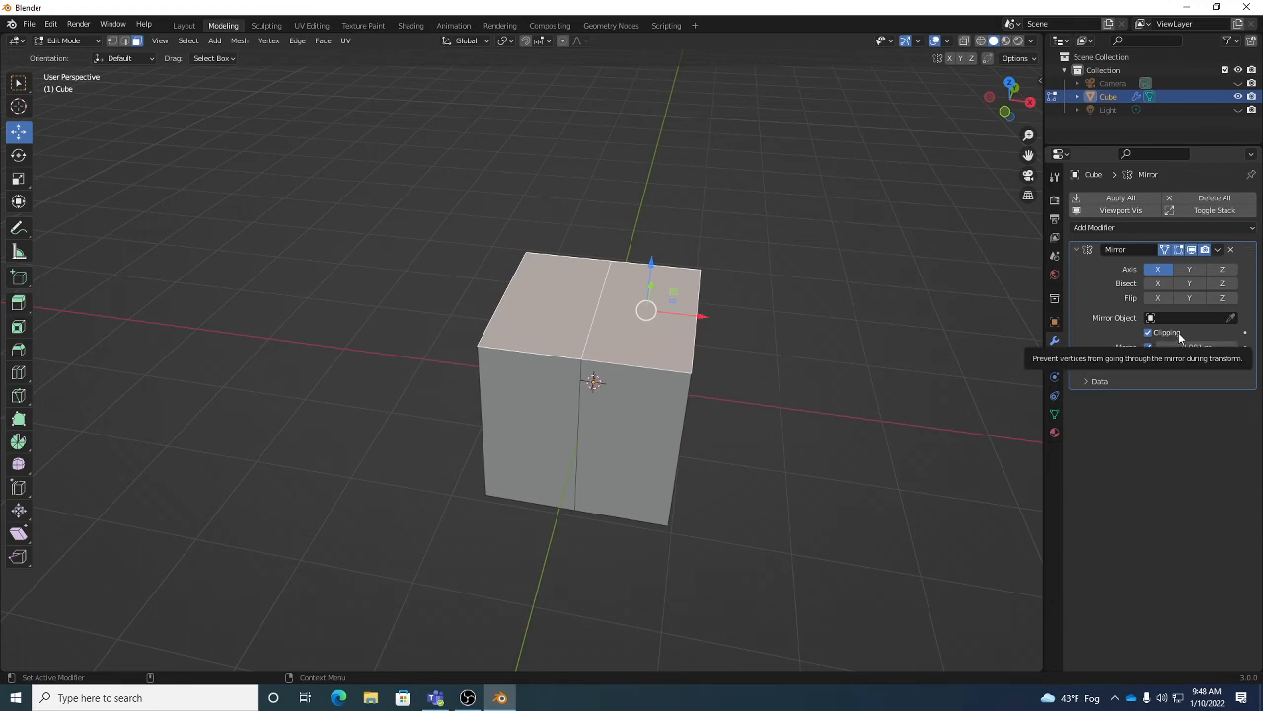
Lower the mirrored cube's top face along Z to roughly half the cube's height.
{"action": "middle_click_drag", "start_coordinate": [724, 417], "coordinate": [610, 441]}
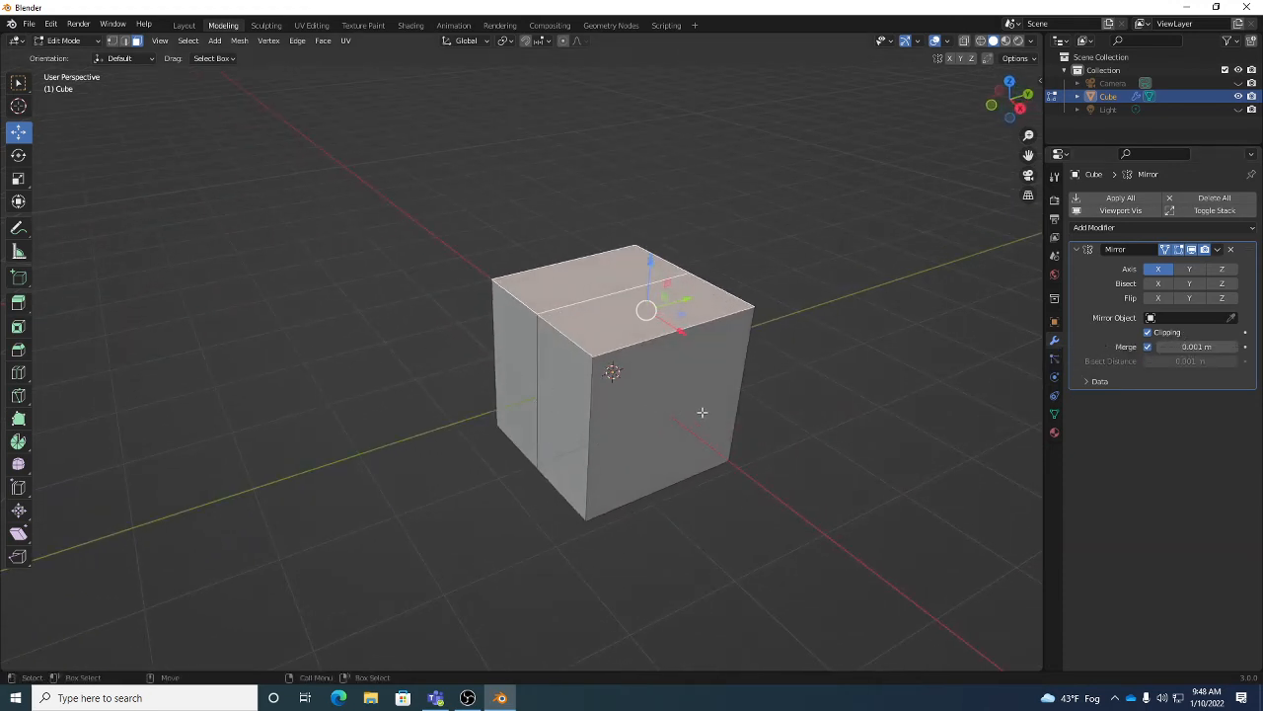
{"action": "middle_click_drag", "start_coordinate": [675, 414], "coordinate": [726, 413]}
{"action": "left_click", "coordinate": [882, 374]}
{"action": "left_click", "coordinate": [651, 304]}
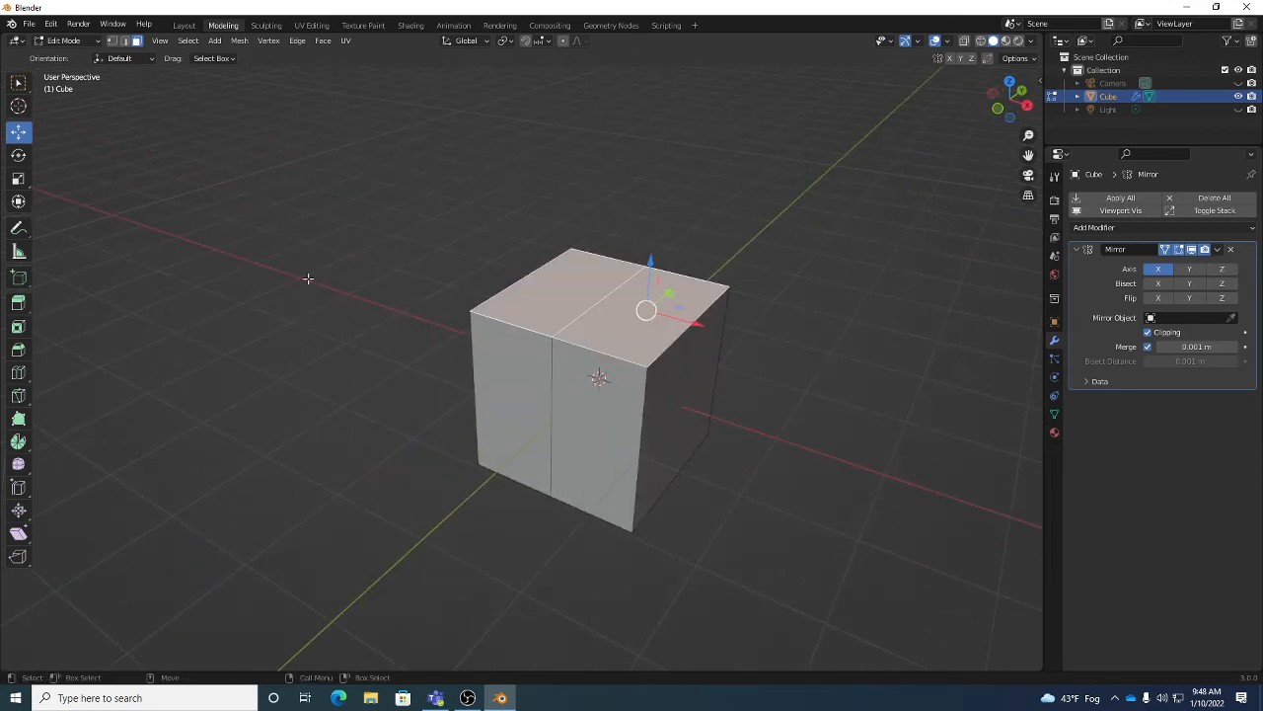
{"action": "middle_click_drag", "start_coordinate": [758, 342], "coordinate": [695, 257]}
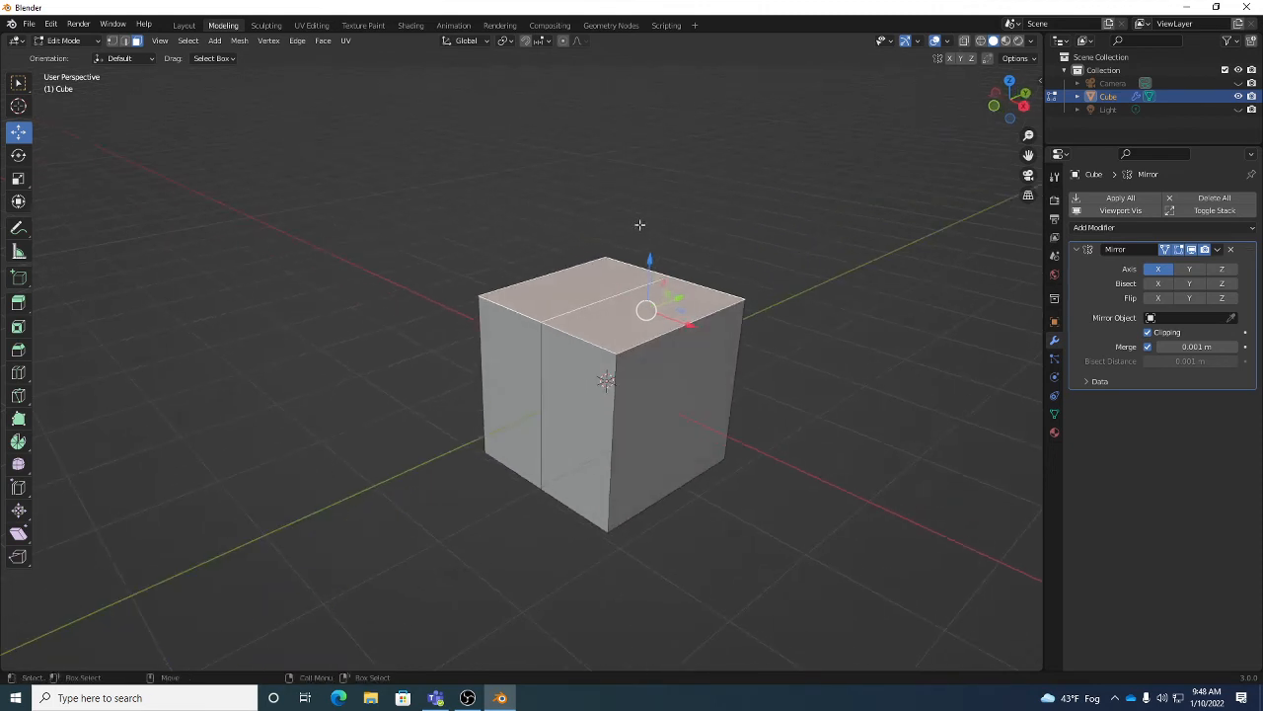
{"action": "middle_click_drag", "start_coordinate": [812, 282], "coordinate": [748, 333]}
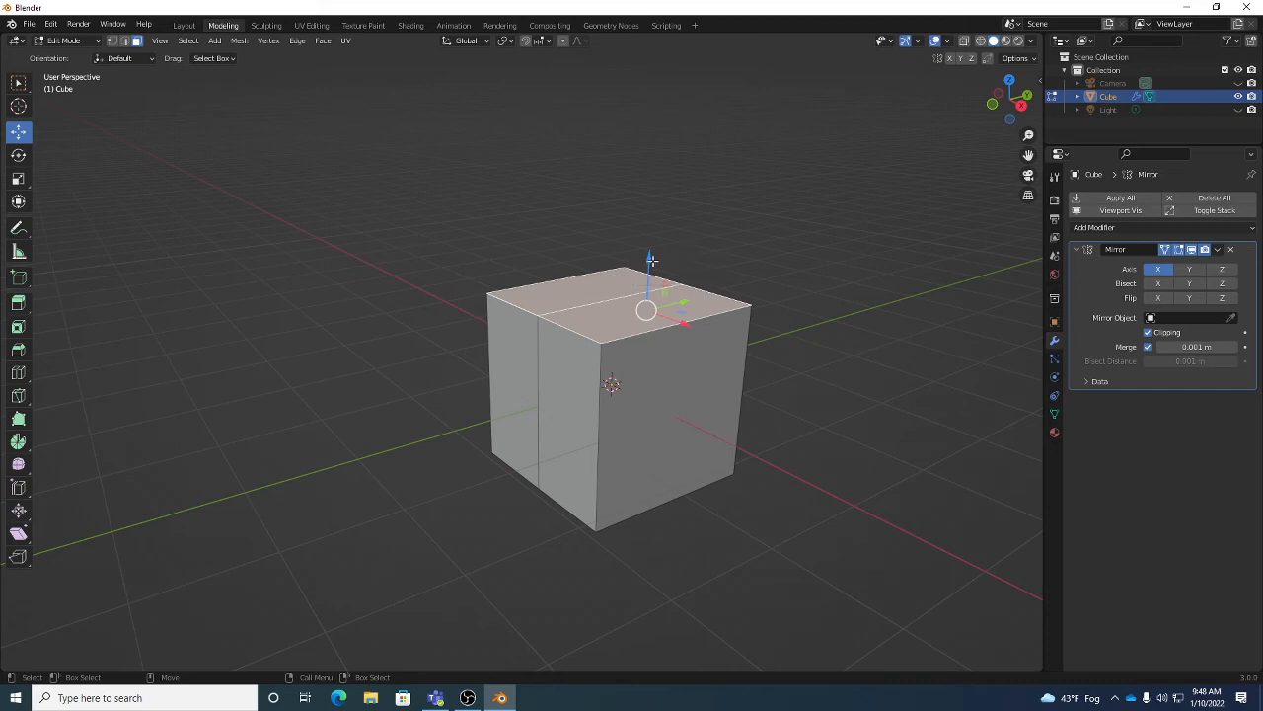
{"action": "left_click_drag", "start_coordinate": [646, 260], "coordinate": [659, 371]}
Select the box's side face on the negative Y side and extend the selection to all linked geometry.
{"action": "middle_click_drag", "start_coordinate": [777, 385], "coordinate": [750, 407]}
{"action": "left_click", "coordinate": [551, 468]}
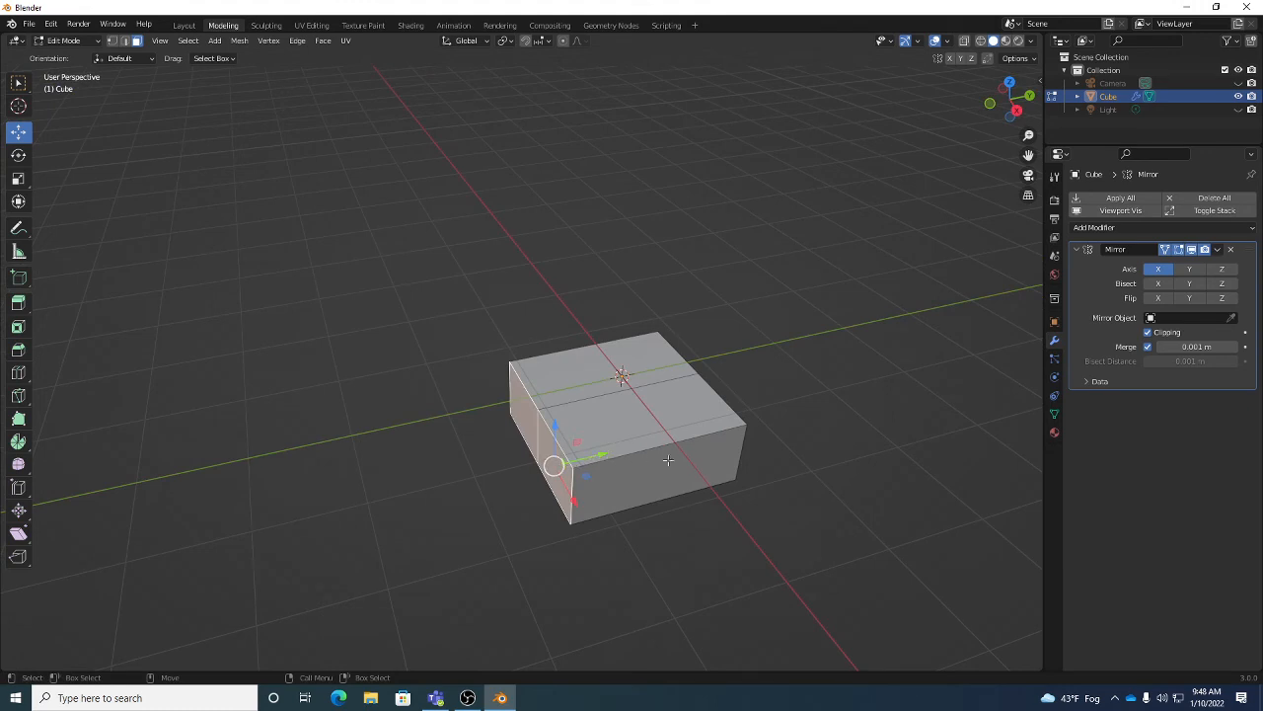
{"action": "left_click", "coordinate": [187, 40]}
{"action": "mouse_move", "coordinate": [239, 264]}
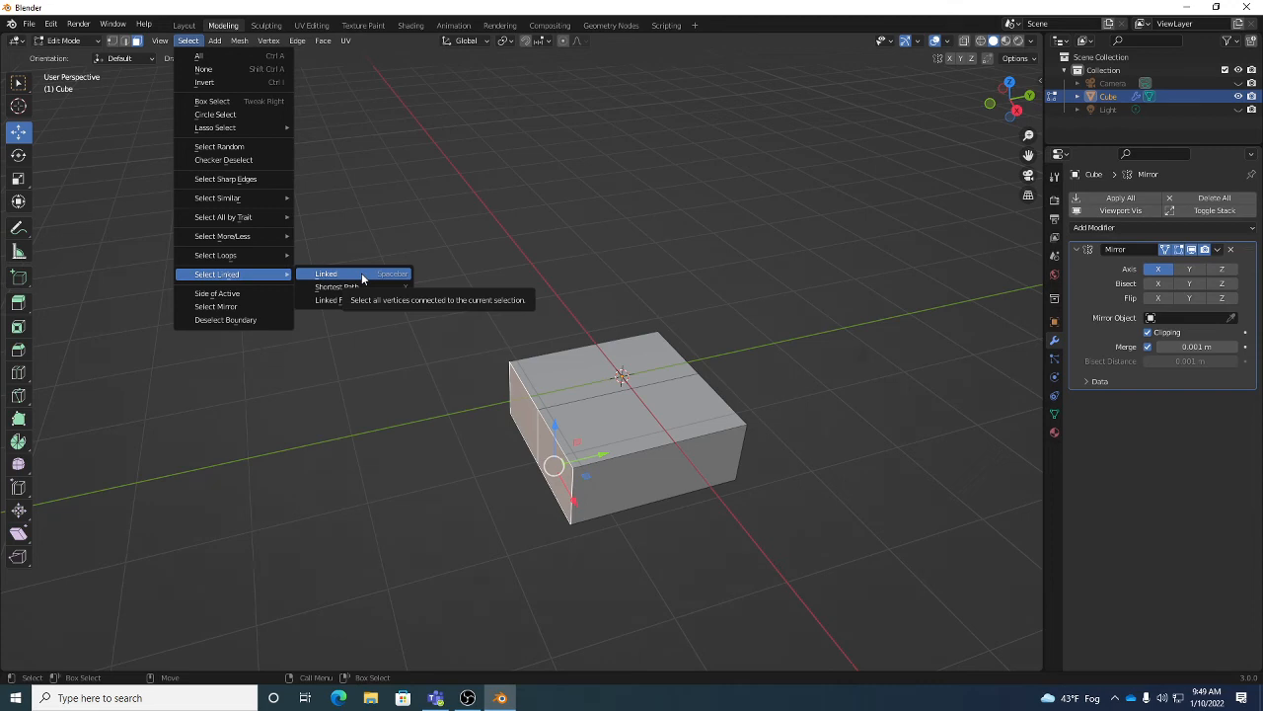
{"action": "left_click", "coordinate": [362, 279]}
Scale the linked geometry up along the Y axis to stretch the box lengthwise.
{"action": "middle_click_drag", "start_coordinate": [460, 349], "coordinate": [538, 520]}
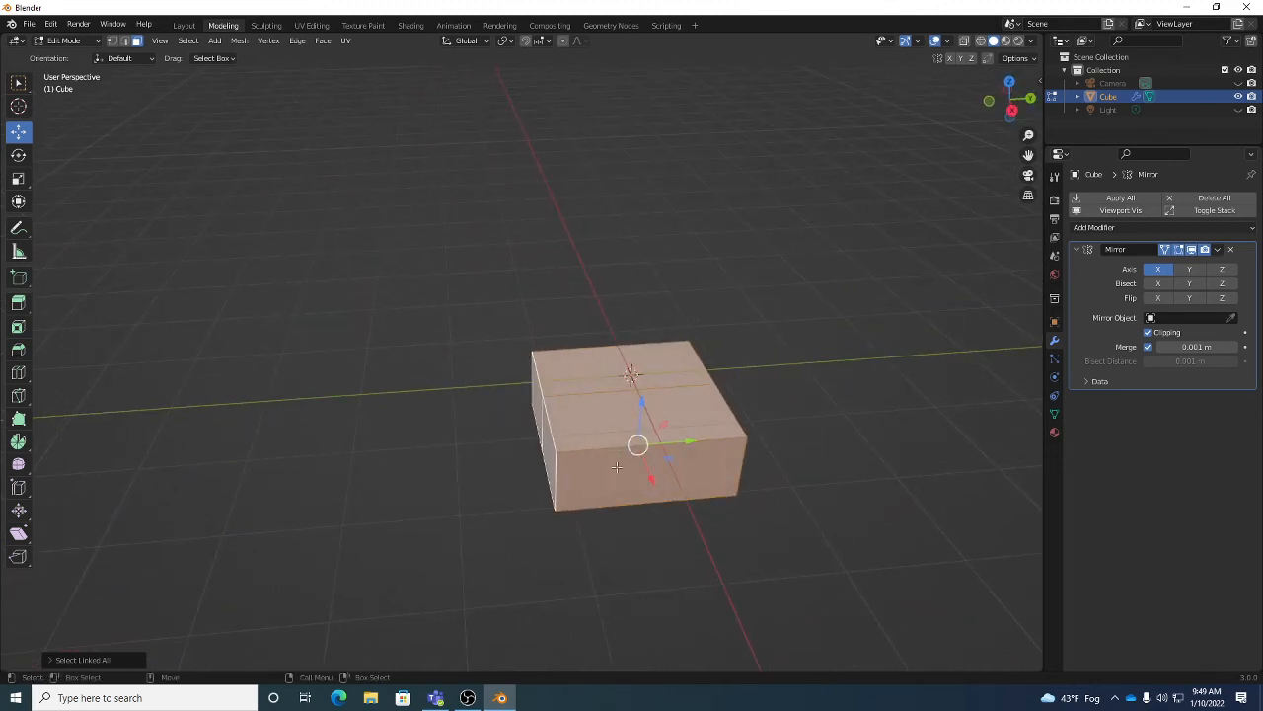
{"action": "key", "text": "r"}
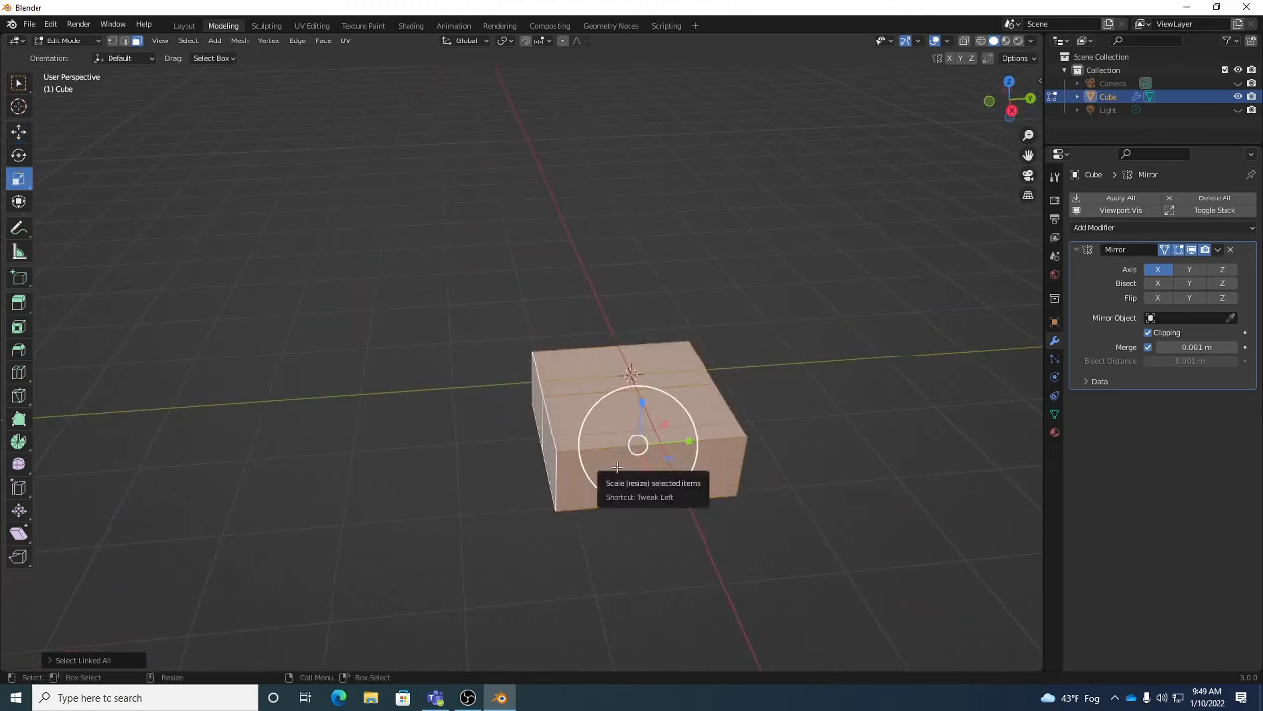
{"action": "left_click", "coordinate": [19, 133]}
{"action": "left_click", "coordinate": [19, 155]}
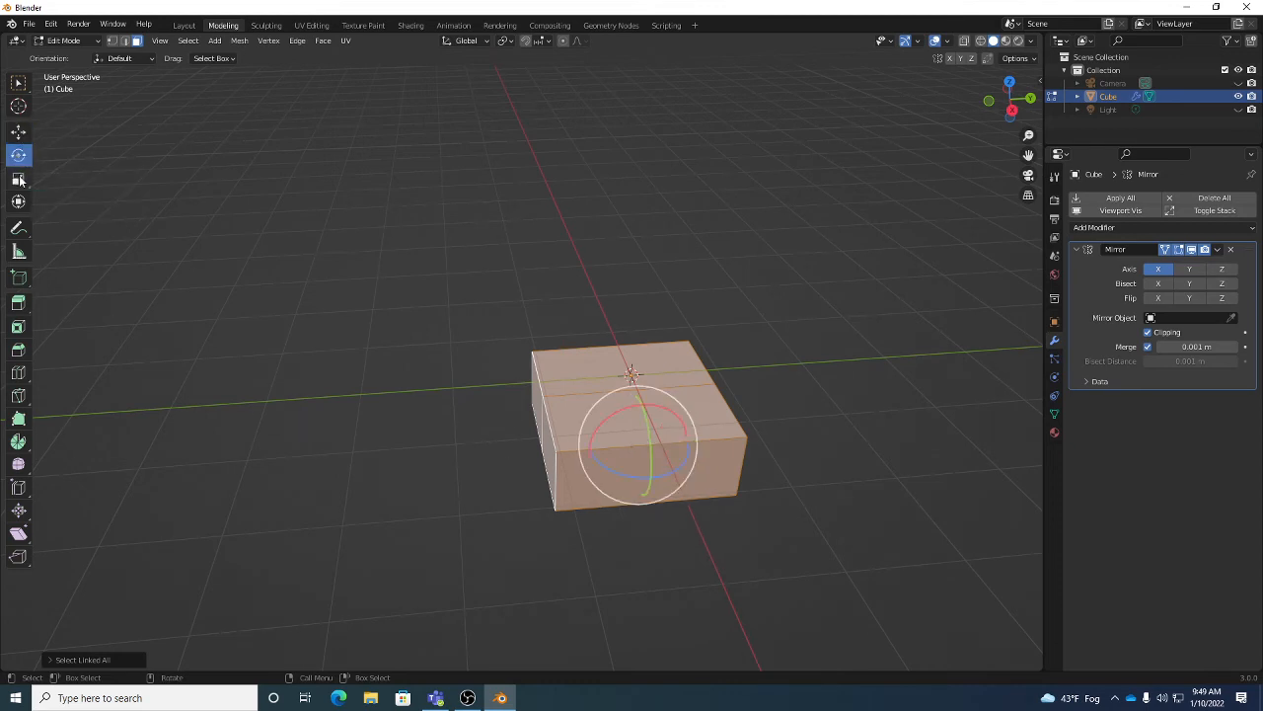
{"action": "left_click", "coordinate": [18, 178]}
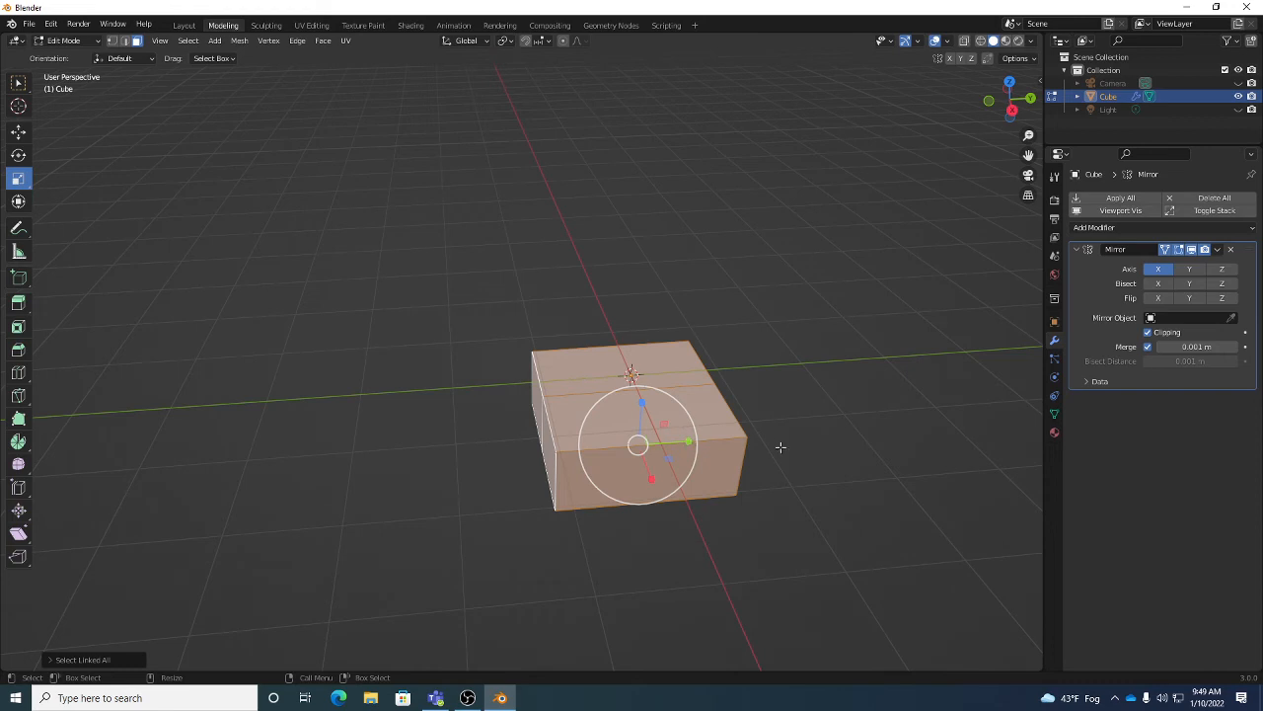
{"action": "middle_click_drag", "start_coordinate": [780, 447], "coordinate": [719, 453]}
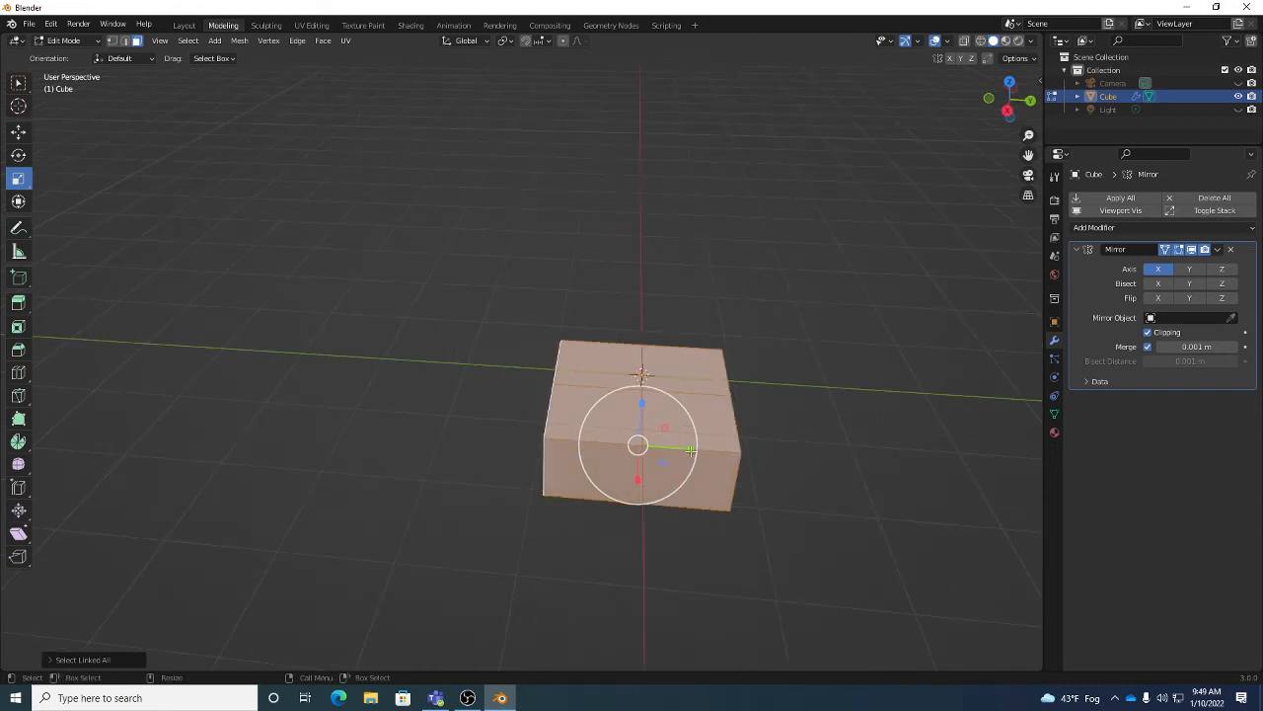
{"action": "middle_click_drag", "start_coordinate": [650, 418], "coordinate": [631, 399]}
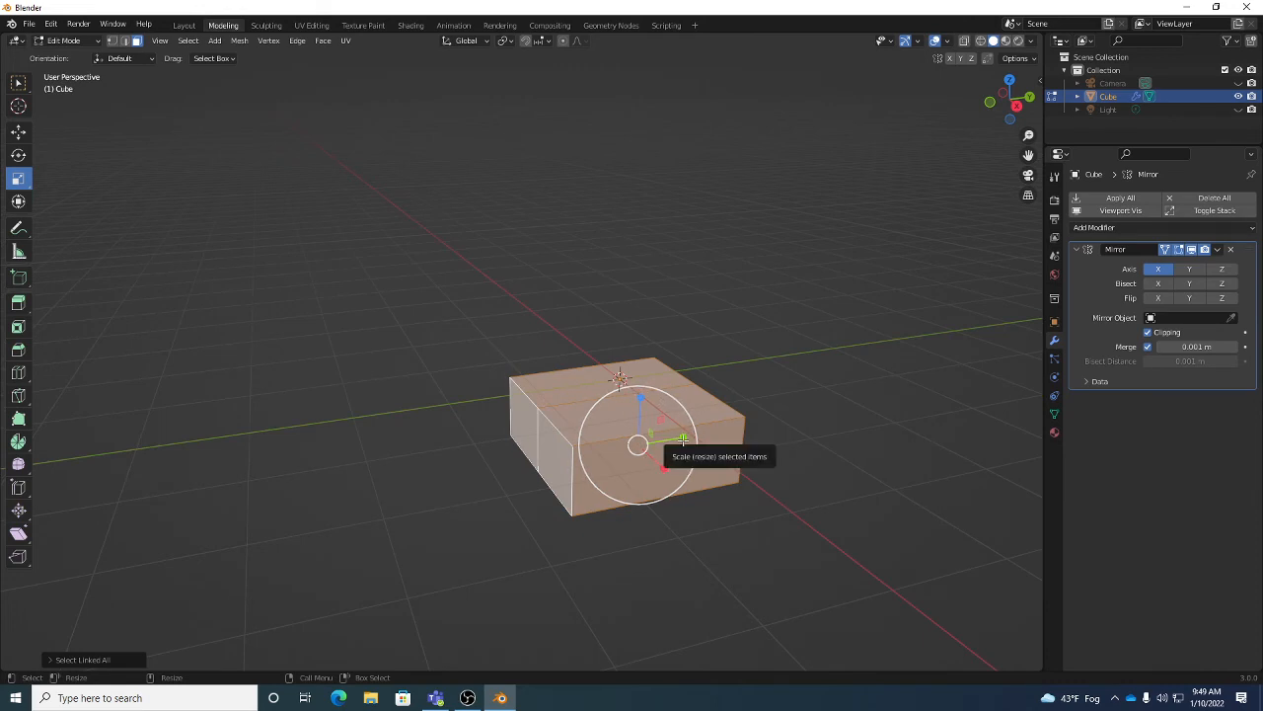
{"action": "left_click_drag", "start_coordinate": [682, 436], "coordinate": [753, 435]}
Flatten the stretched box along Z and widen it along X to form a thin slab.
{"action": "middle_click_drag", "start_coordinate": [753, 435], "coordinate": [696, 425]}
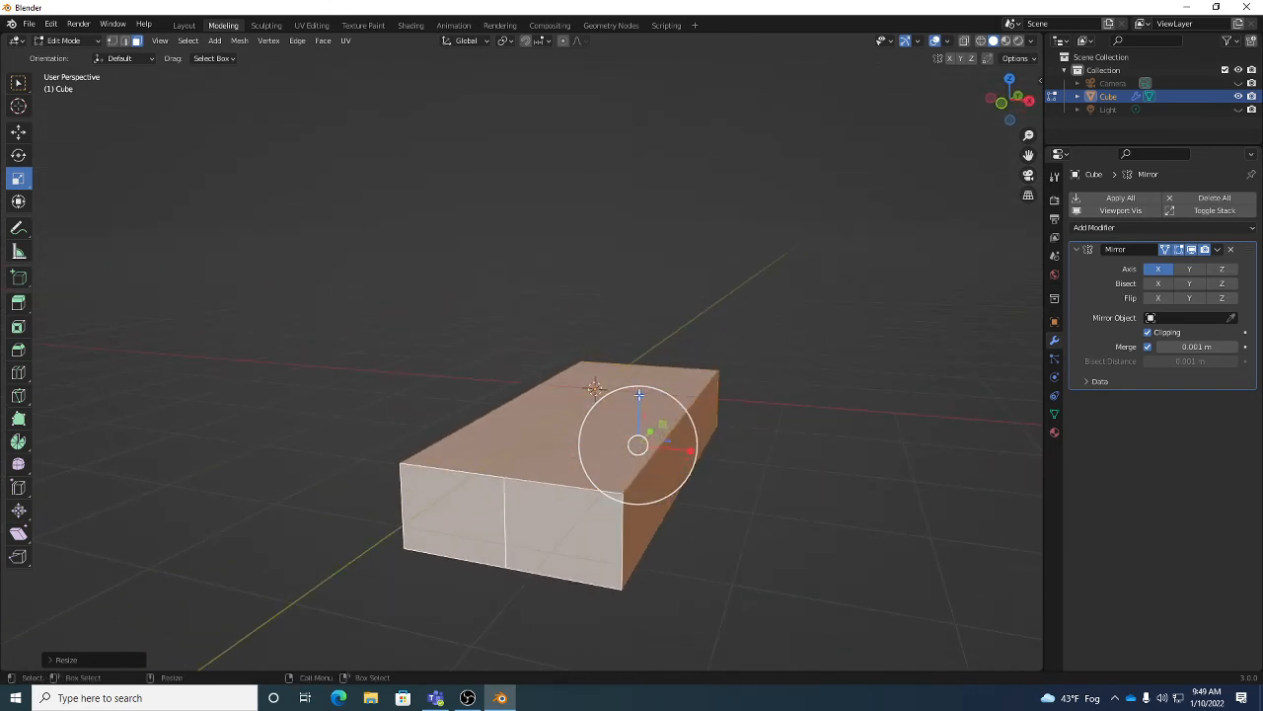
{"action": "left_click_drag", "start_coordinate": [640, 395], "coordinate": [739, 454]}
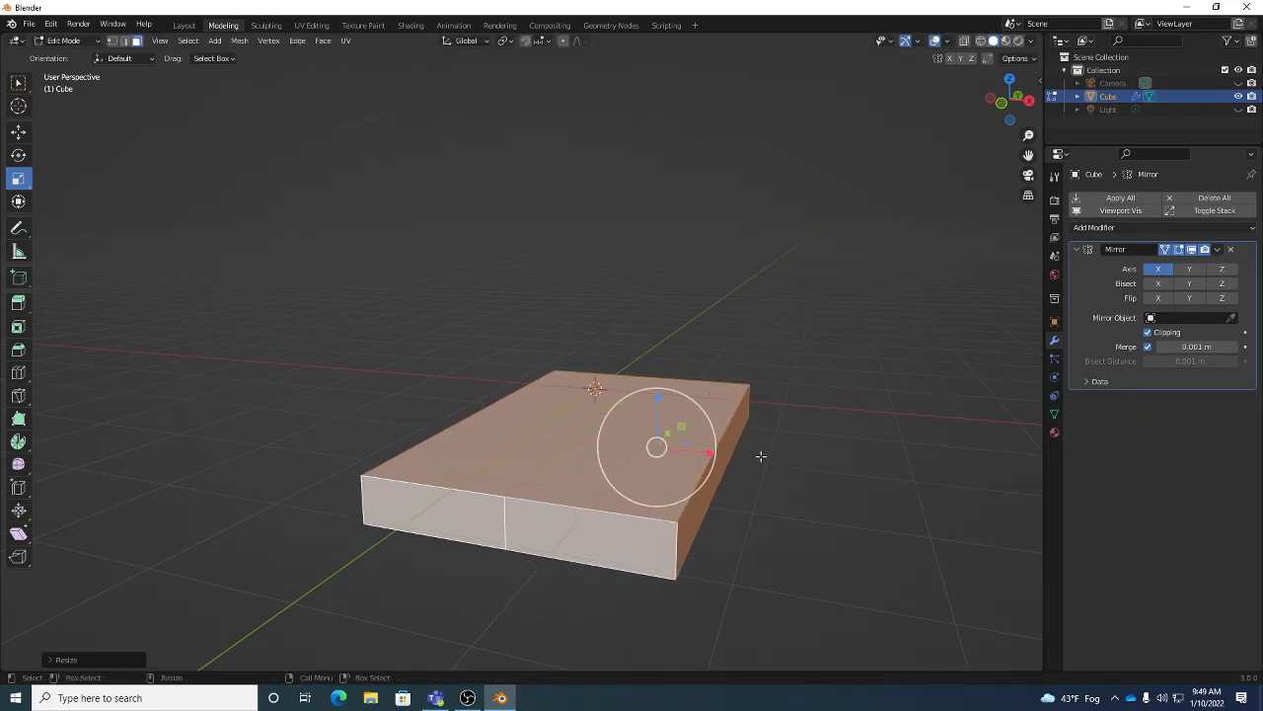
{"action": "middle_click_drag", "start_coordinate": [790, 482], "coordinate": [740, 498]}
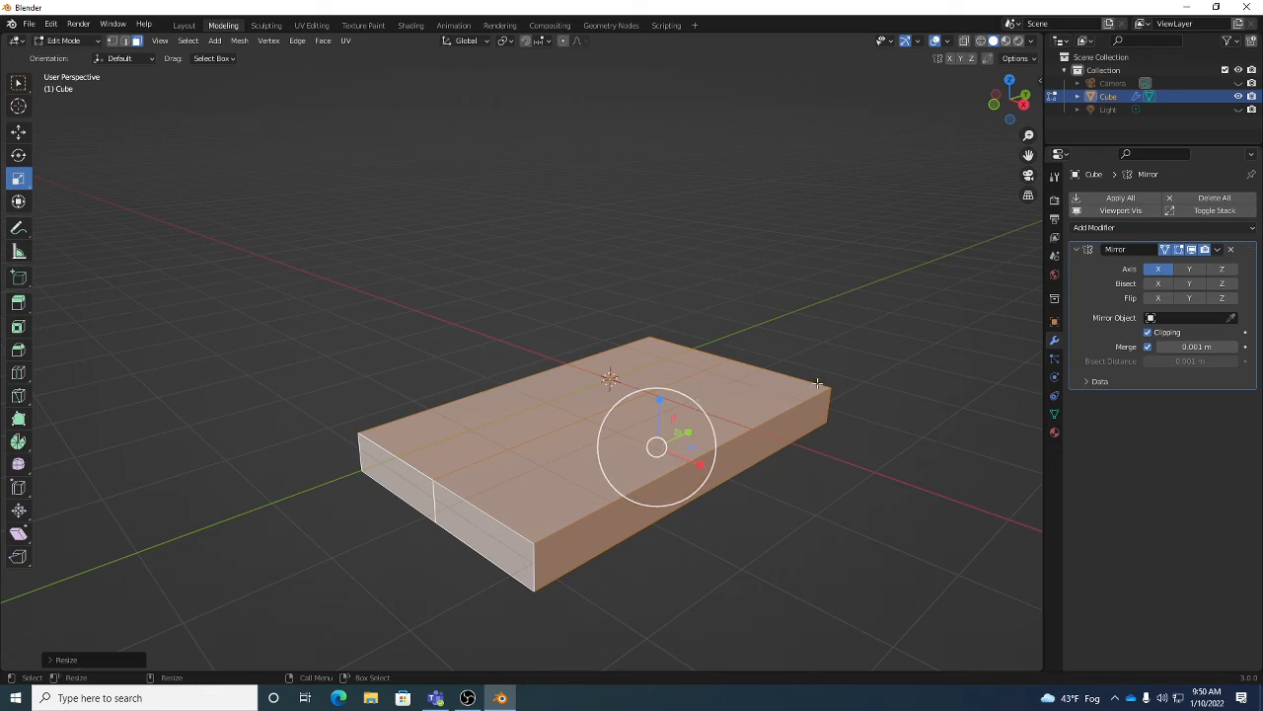
Switch to the Move tool, clear the selection, and select the slab's top face with all its linked geometry.
{"action": "key", "text": "shift+space"}
{"action": "key", "text": "g"}
{"action": "left_click_drag", "start_coordinate": [766, 432], "coordinate": [714, 423], "text": "alt"}
{"action": "left_click", "coordinate": [852, 450]}
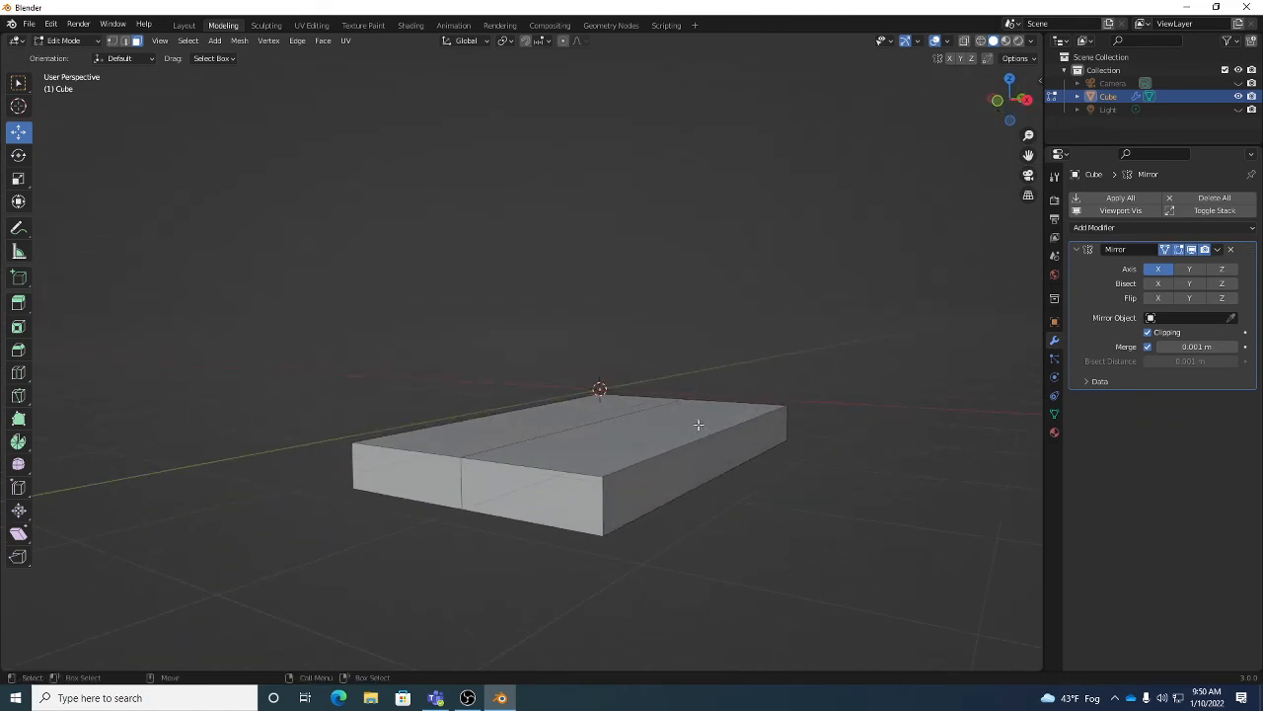
{"action": "left_click", "coordinate": [698, 425]}
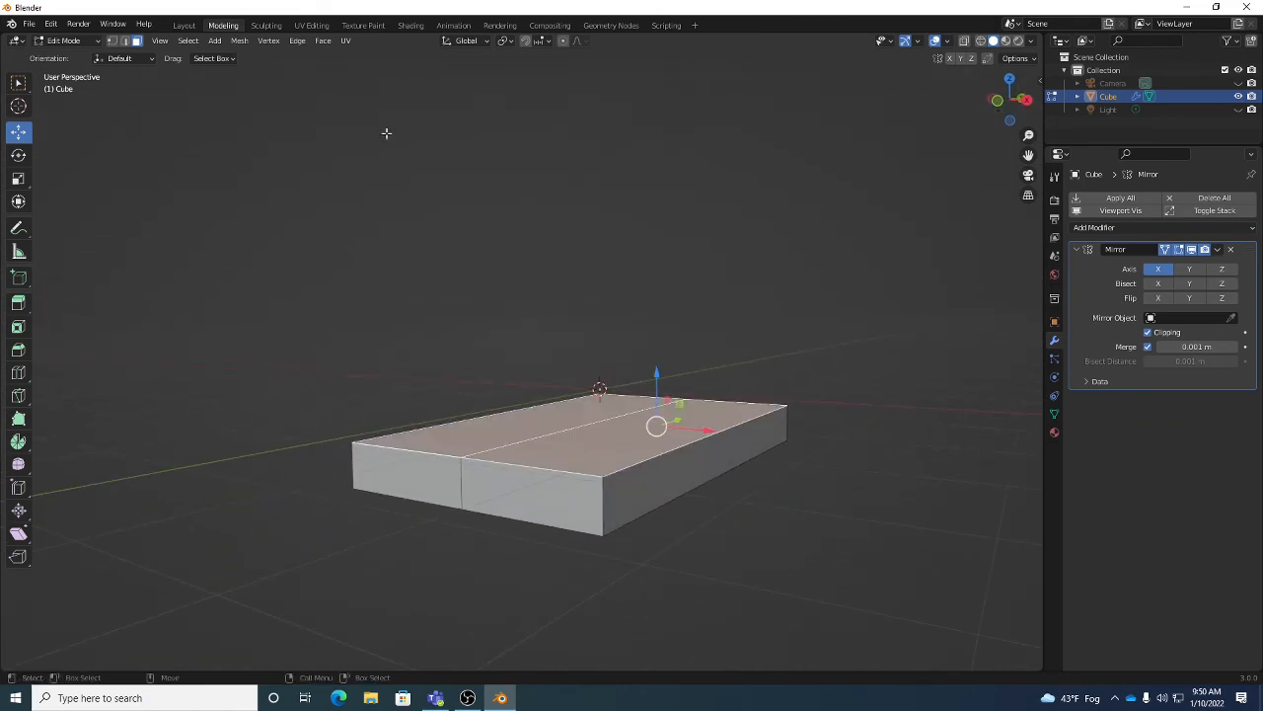
{"action": "left_click", "coordinate": [198, 42]}
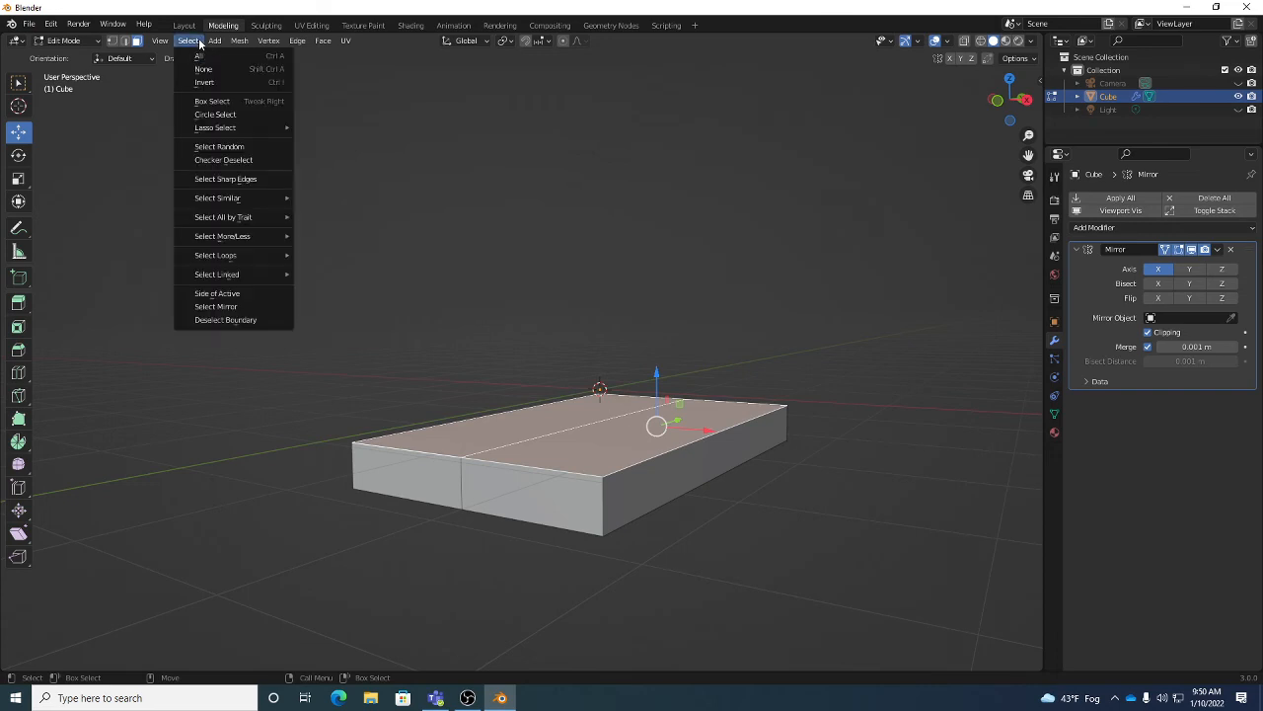
{"action": "mouse_move", "coordinate": [233, 274]}
{"action": "left_click", "coordinate": [344, 271]}
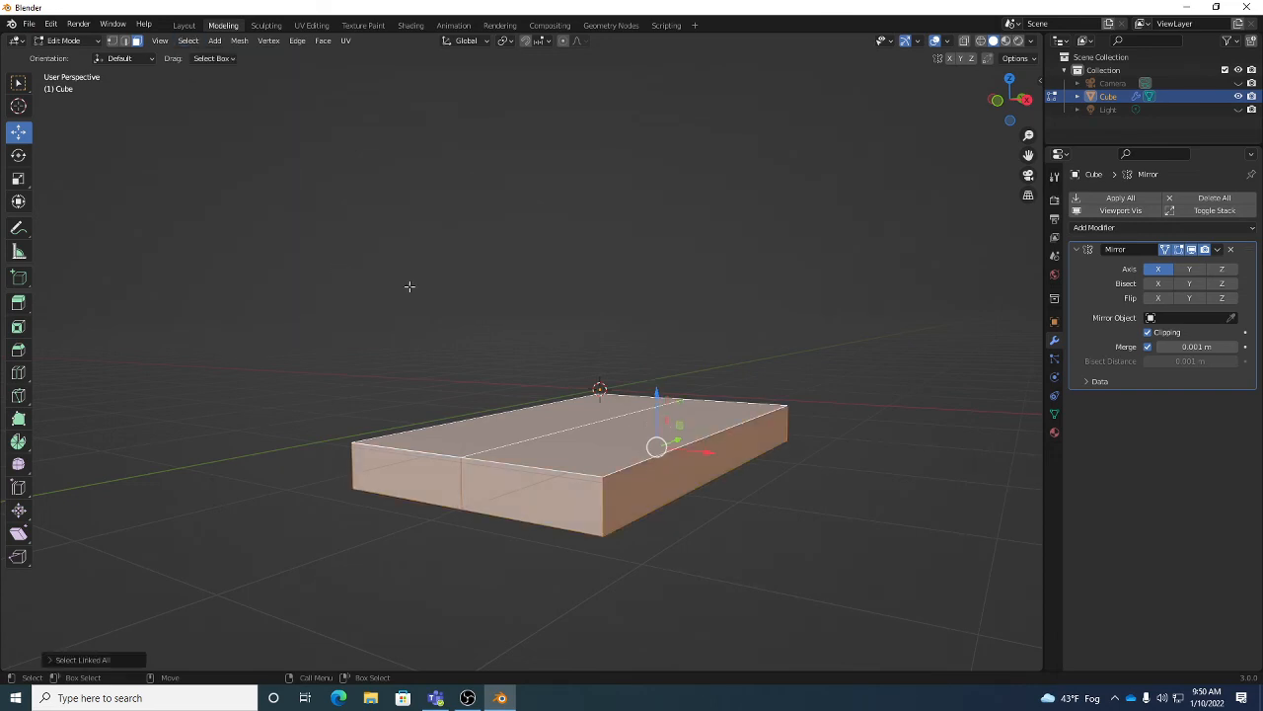
Raise the whole slab along Z until it sits above the grid floor, and deselect it.
{"action": "left_click_drag", "start_coordinate": [658, 392], "coordinate": [642, 249]}
{"action": "middle_click_drag", "start_coordinate": [735, 322], "coordinate": [697, 378]}
{"action": "middle_click_drag", "start_coordinate": [630, 407], "coordinate": [697, 424]}
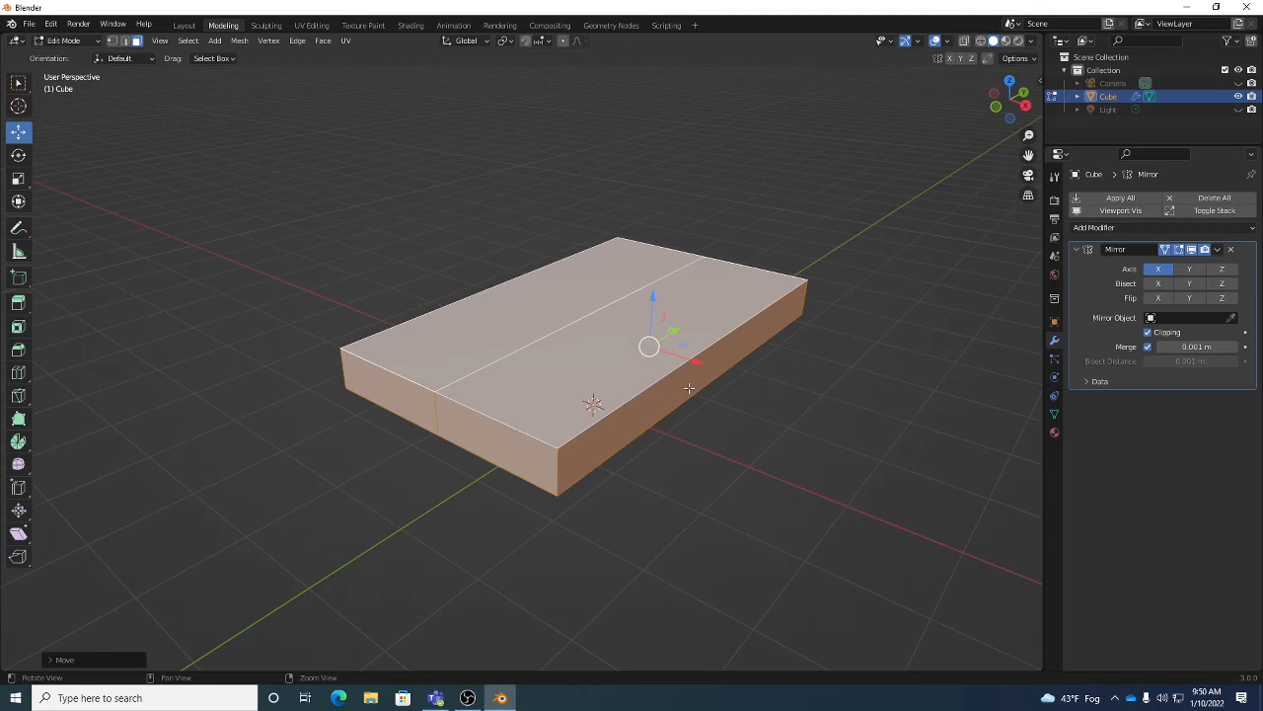
{"action": "left_click", "coordinate": [877, 430]}
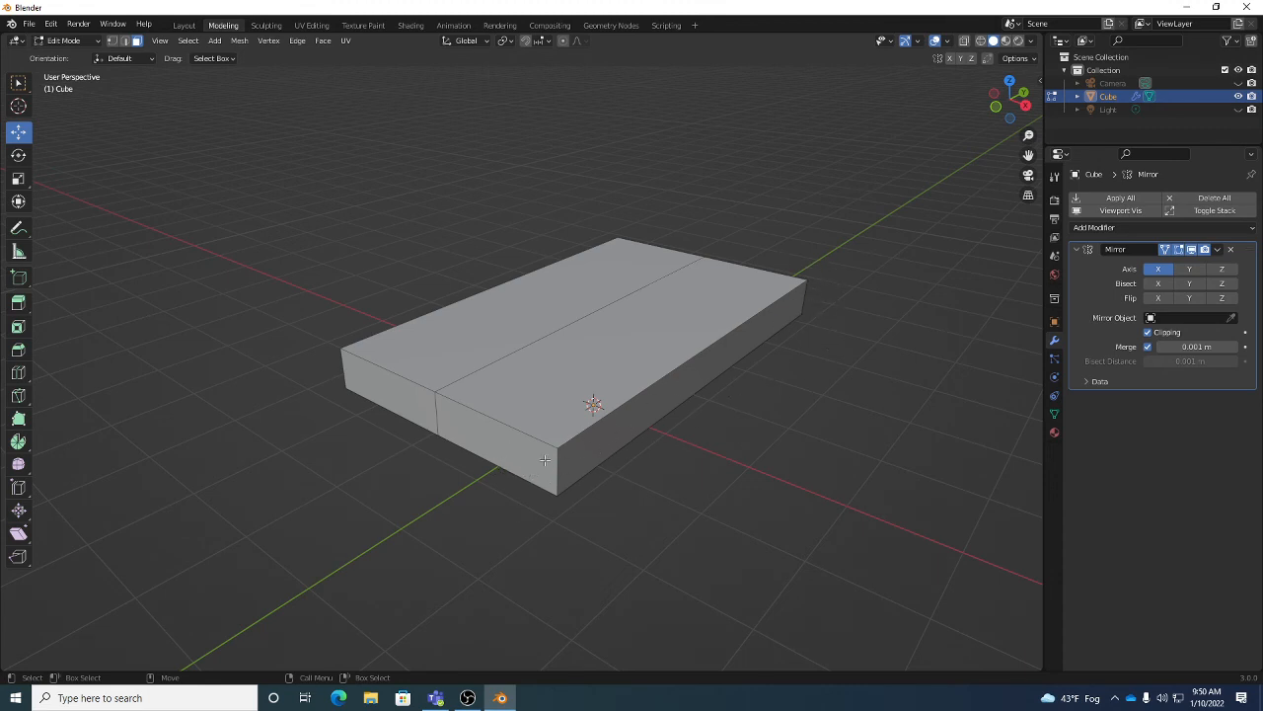
Switch to edge selection and select the slab's vertical corner edge on the positive X, negative Y side.
{"action": "key", "text": "2"}
{"action": "left_click", "coordinate": [74, 42]}
{"action": "left_click", "coordinate": [85, 44]}
{"action": "key", "text": "1"}
{"action": "left_click", "coordinate": [125, 42]}
{"action": "left_click", "coordinate": [559, 474]}
{"action": "middle_click_drag", "start_coordinate": [738, 407], "coordinate": [787, 428]}
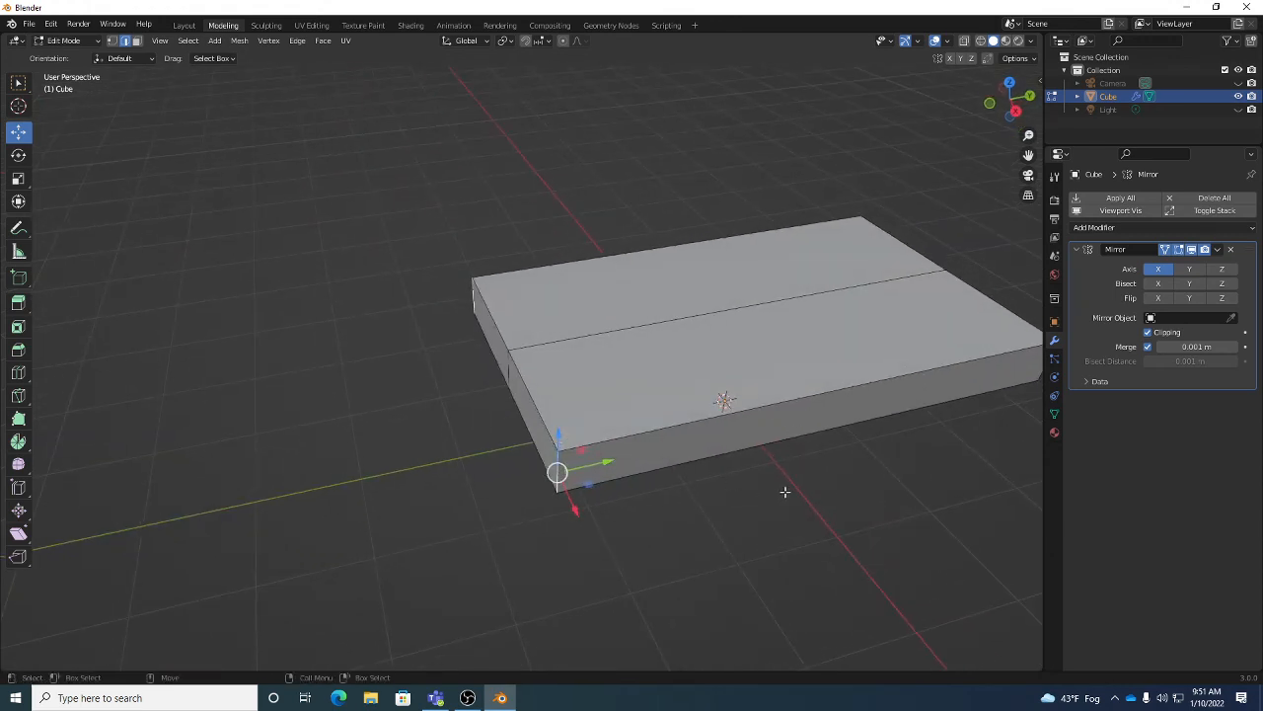
With the Select Box tool, add the vertical corner edge at the slab's positive Y end to the selection.
{"action": "key", "text": "w"}
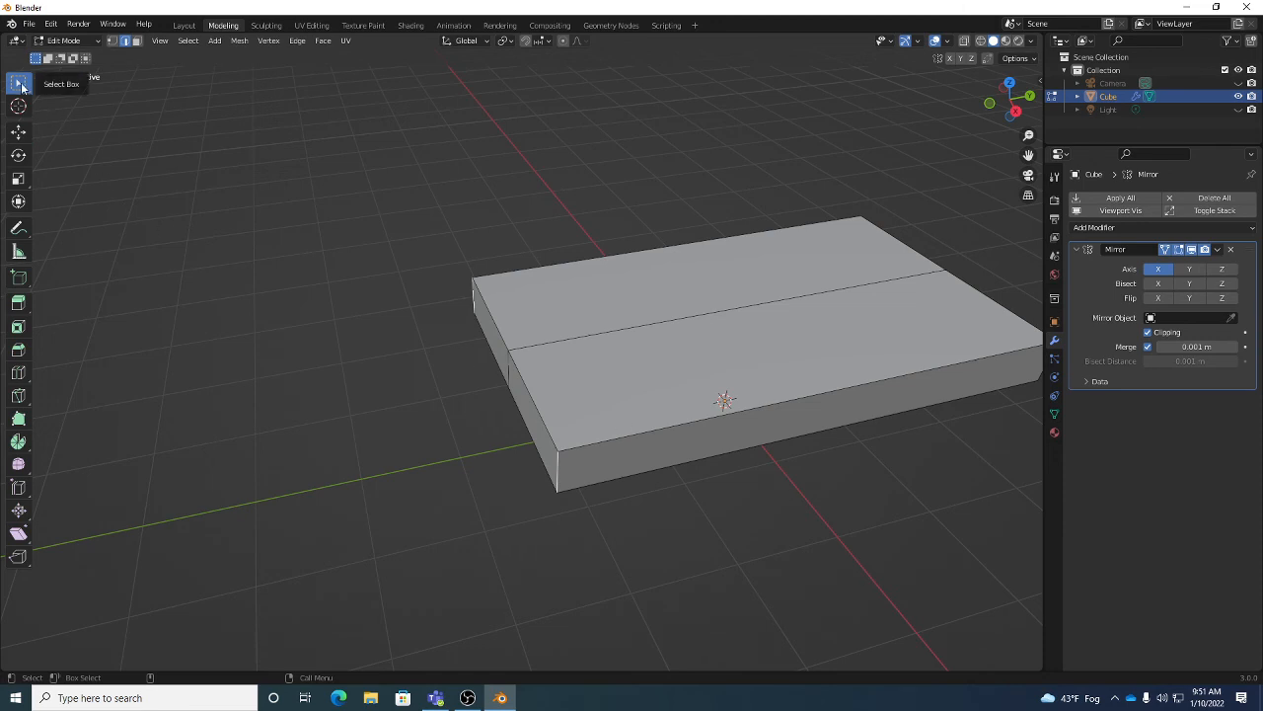
{"action": "middle_click_drag", "start_coordinate": [534, 342], "coordinate": [518, 488]}
{"action": "middle_click_drag", "start_coordinate": [779, 475], "coordinate": [651, 493]}
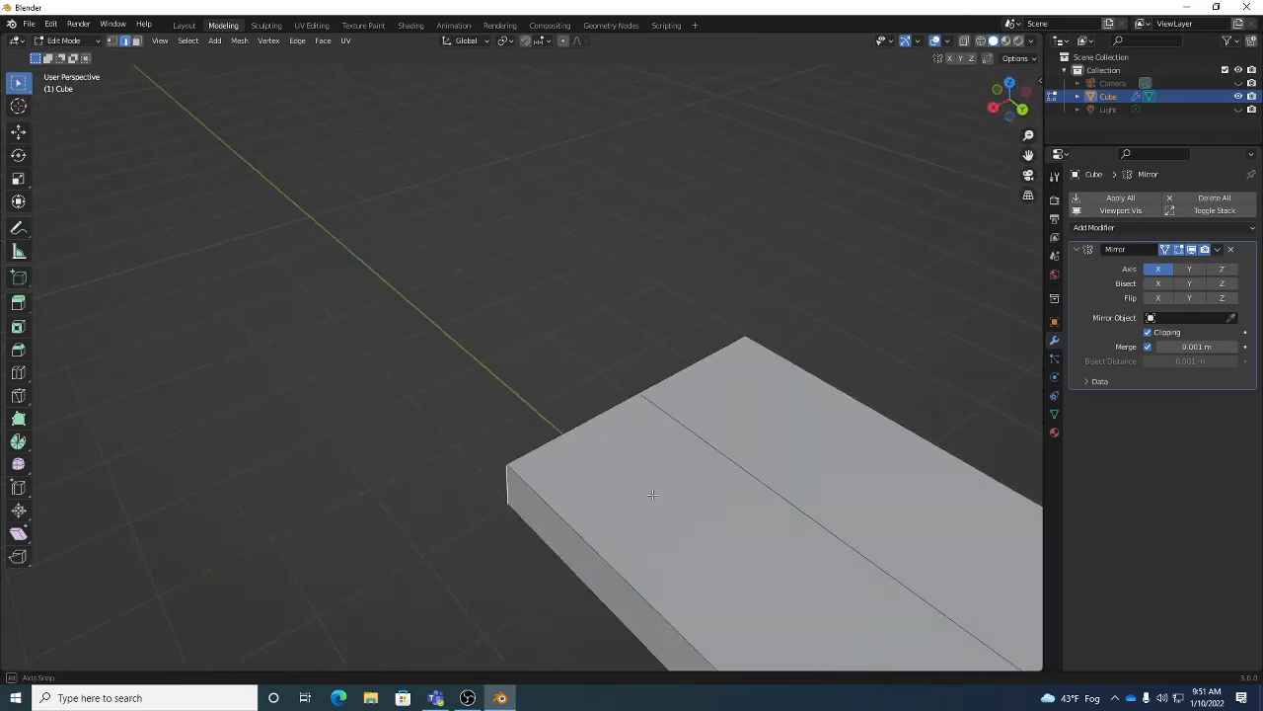
{"action": "middle_click_drag", "start_coordinate": [755, 525], "coordinate": [493, 366], "text": "shift"}
{"action": "scroll", "coordinate": [523, 405], "scroll_direction": "down", "scroll_amount": 3}
{"action": "middle_click_drag", "start_coordinate": [552, 444], "coordinate": [642, 427]}
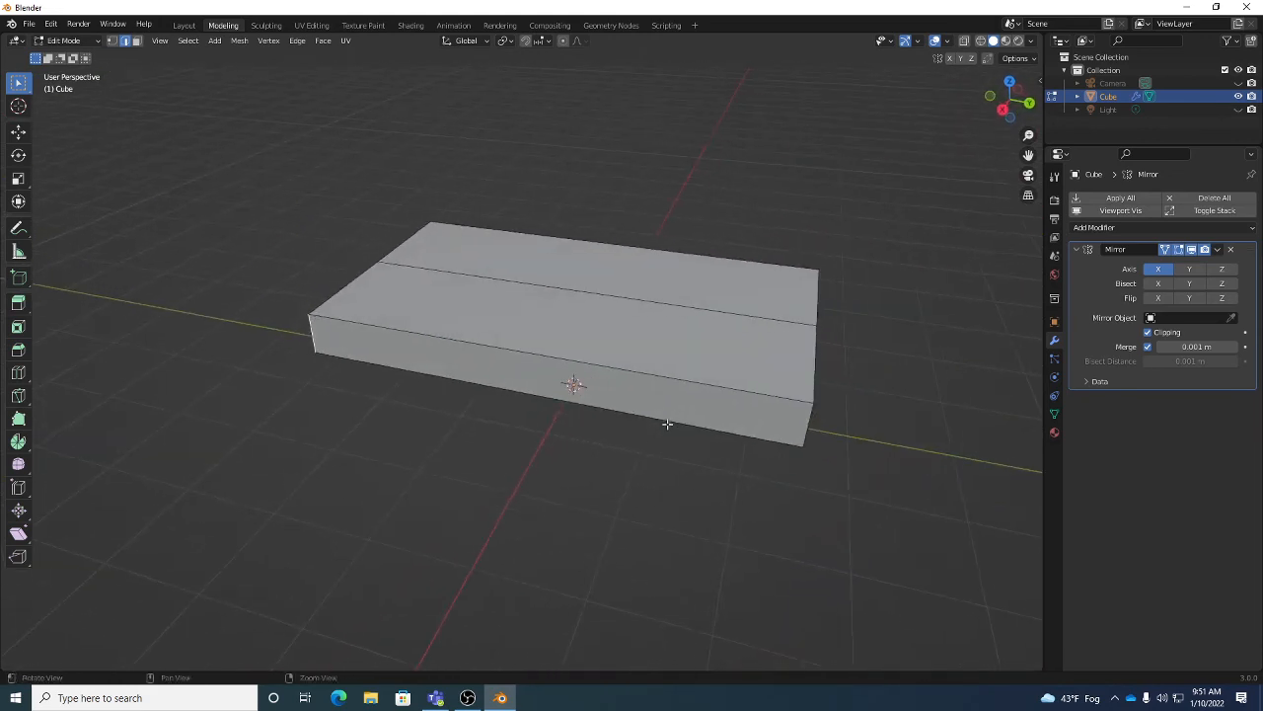
{"action": "middle_click_drag", "start_coordinate": [717, 412], "coordinate": [673, 446], "text": "shift"}
{"action": "middle_click_drag", "start_coordinate": [646, 432], "coordinate": [636, 409]}
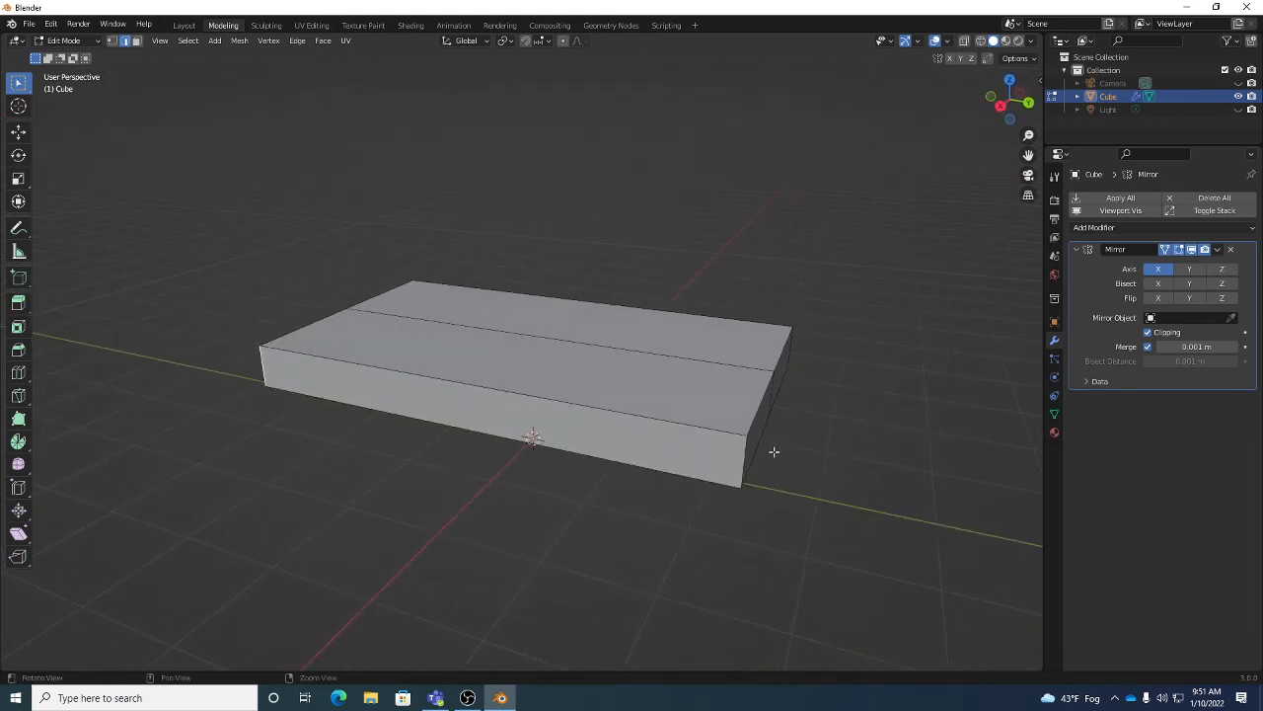
{"action": "middle_click_drag", "start_coordinate": [839, 473], "coordinate": [756, 410], "text": "shift"}
{"action": "scroll", "coordinate": [790, 448], "scroll_direction": "down", "scroll_amount": 4}
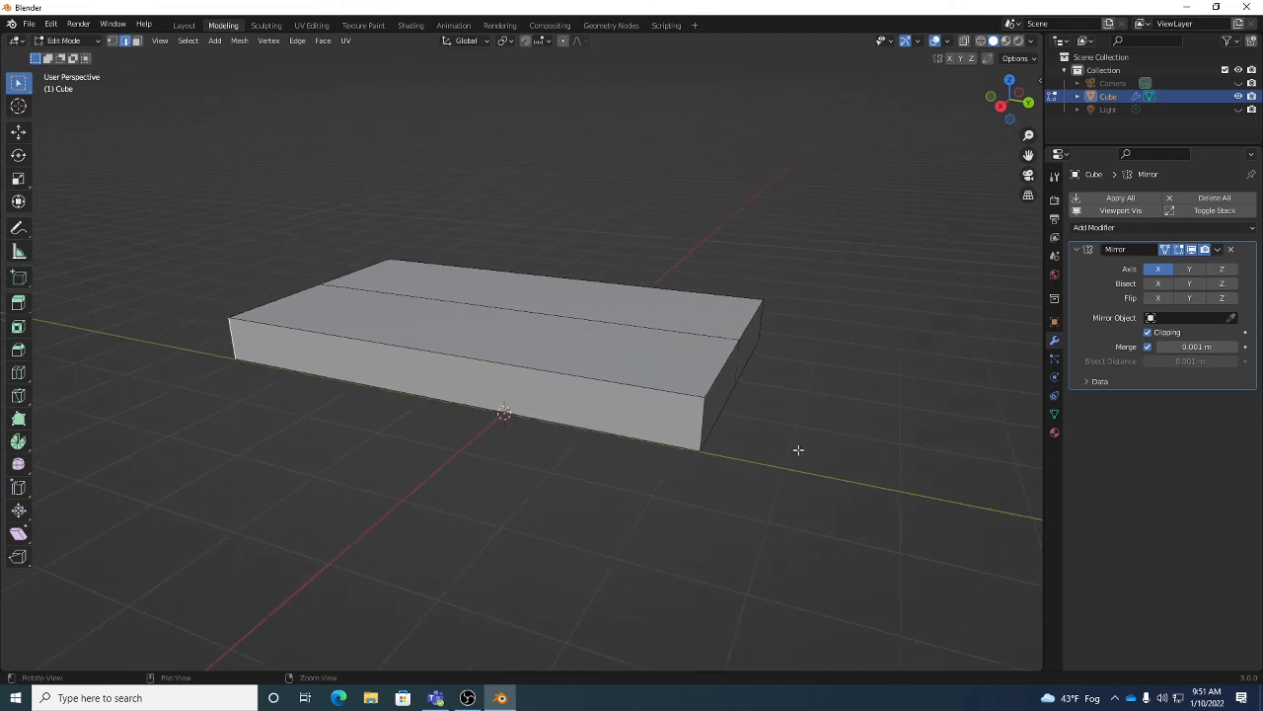
{"action": "scroll", "coordinate": [740, 434], "scroll_direction": "up", "scroll_amount": 4}
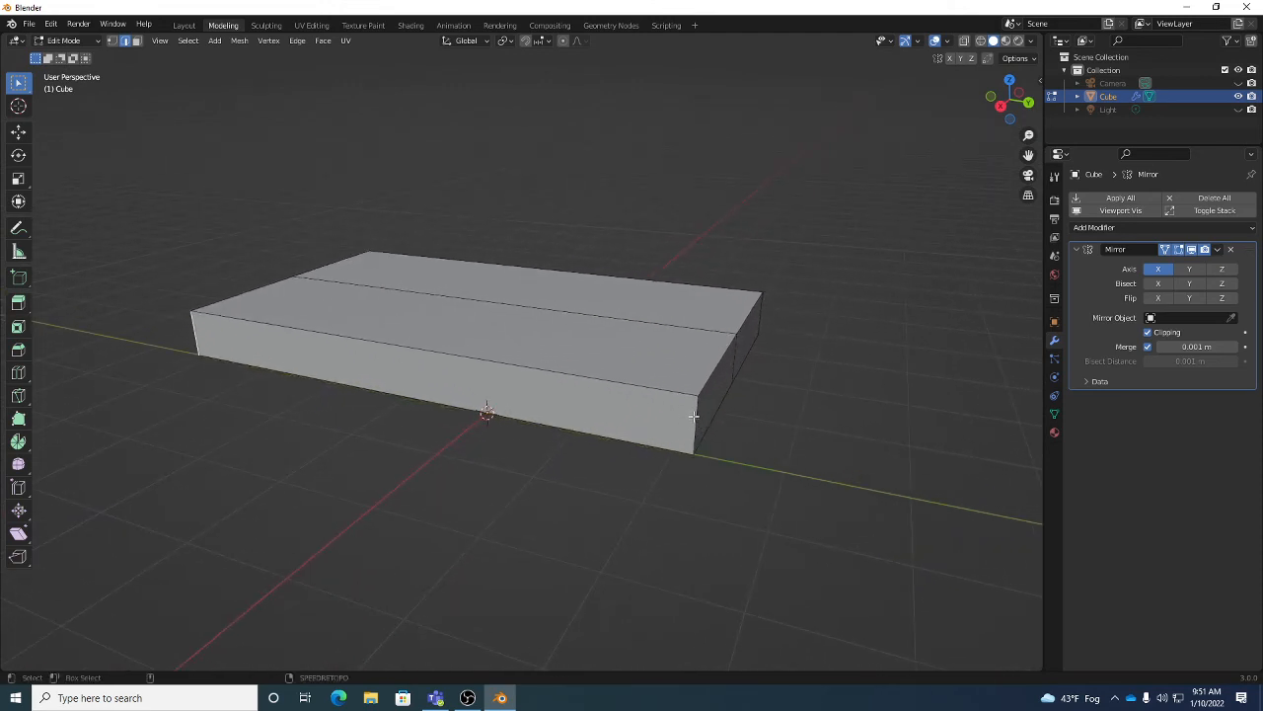
{"action": "middle_click_drag", "start_coordinate": [660, 446], "coordinate": [455, 463]}
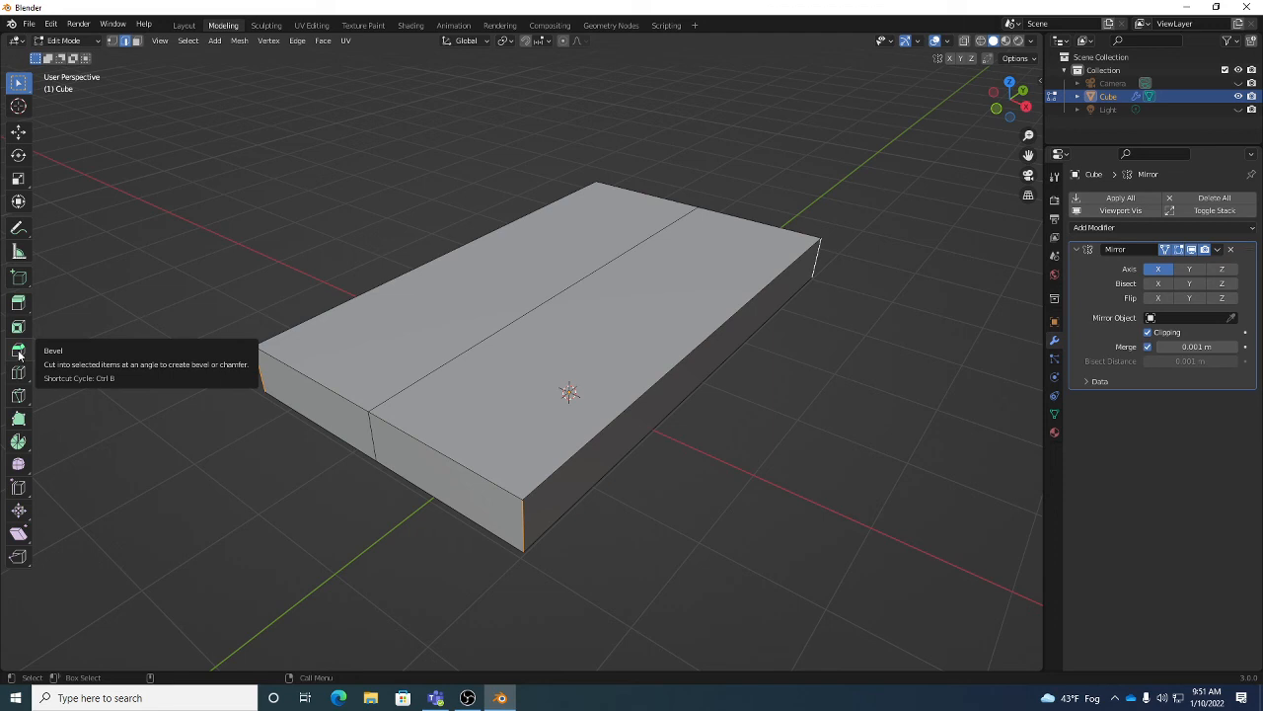
Try the Bevel tool on the two selected corner edges and undo the bevel.
{"action": "left_click", "coordinate": [18, 352]}
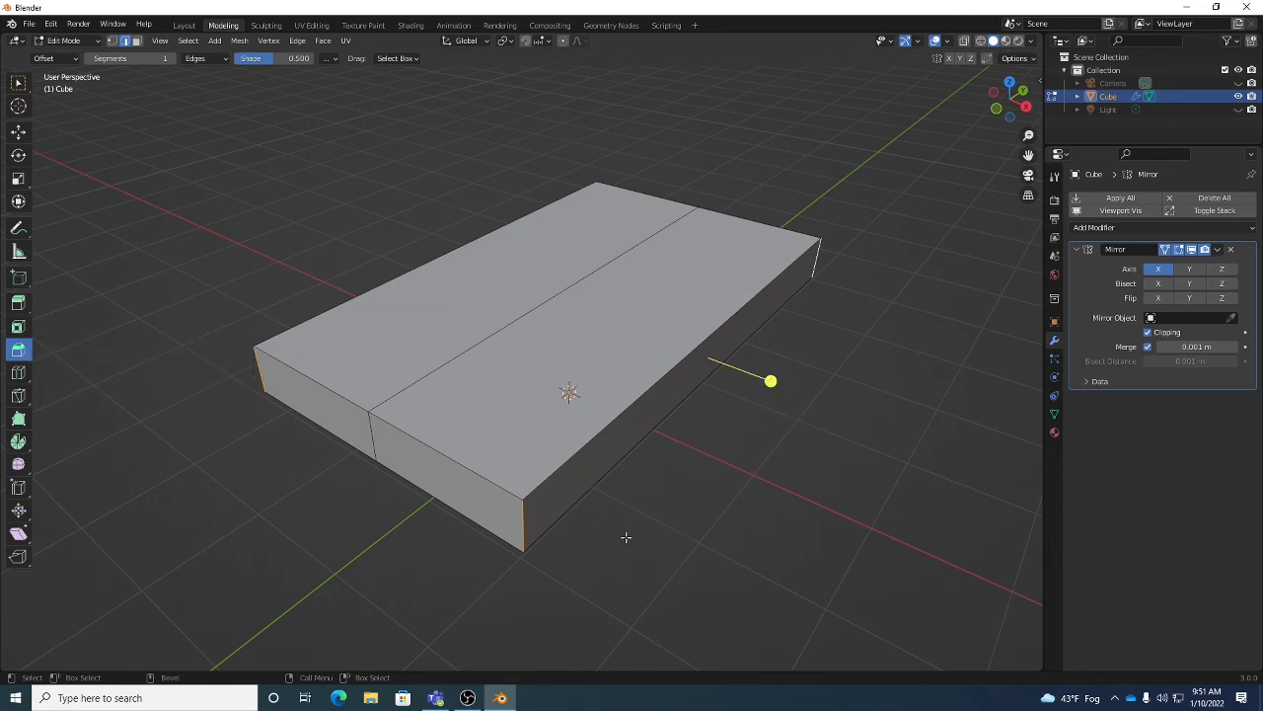
{"action": "left_click_drag", "start_coordinate": [648, 538], "coordinate": [710, 534]}
{"action": "key", "text": "ctrl+z"}
Bevel the two selected vertical corner edges by about 0.446 m with a single segment.
{"action": "key", "text": "ctrl+b"}
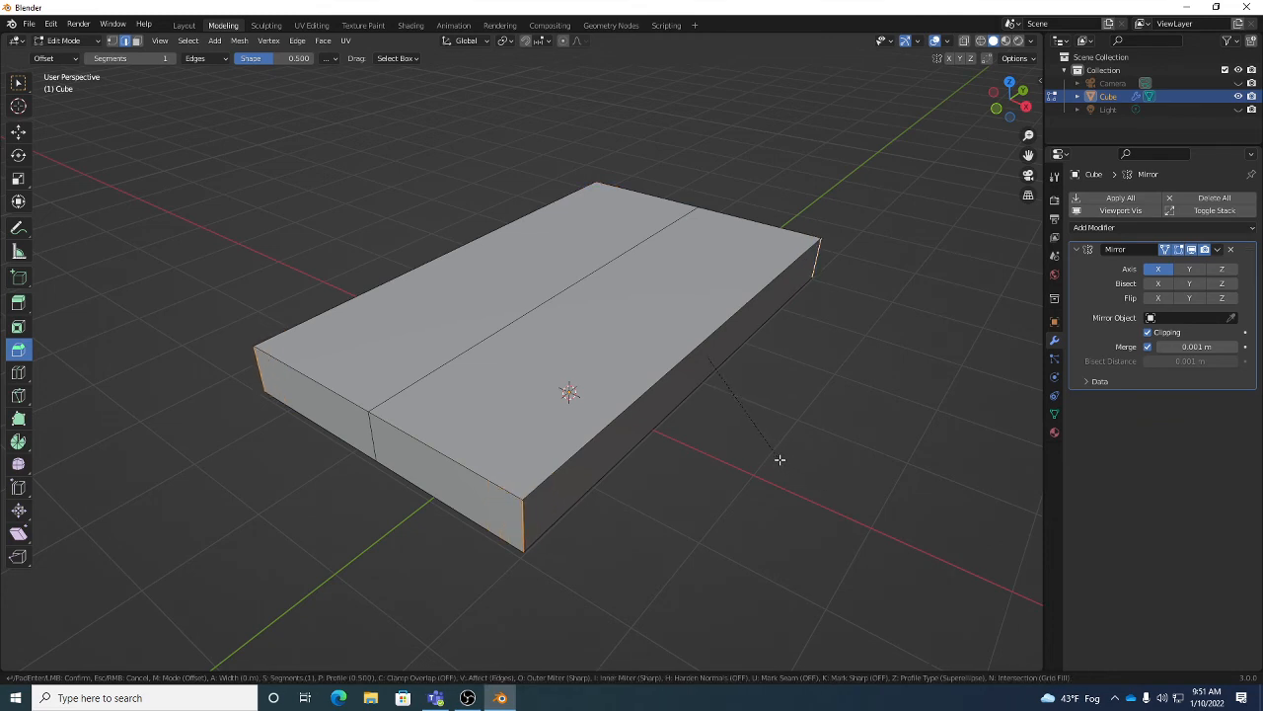
{"action": "left_click", "coordinate": [832, 497]}
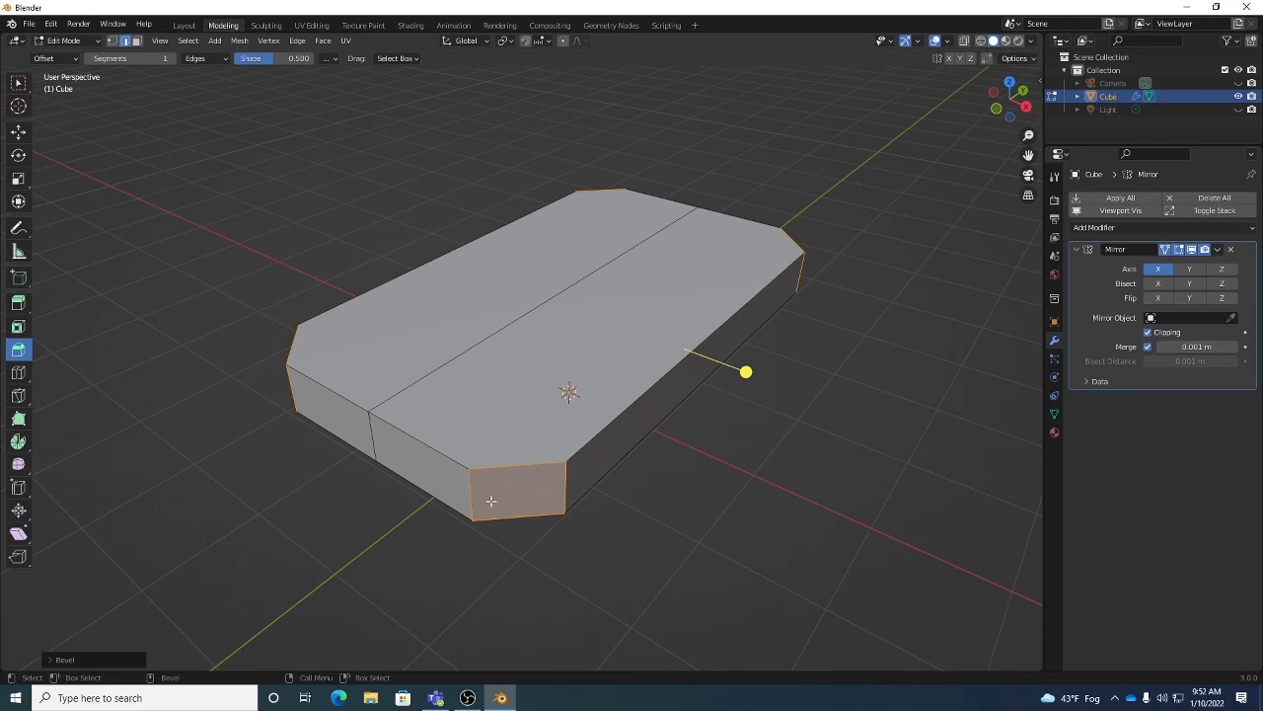
{"action": "middle_click_drag", "start_coordinate": [535, 483], "coordinate": [543, 596]}
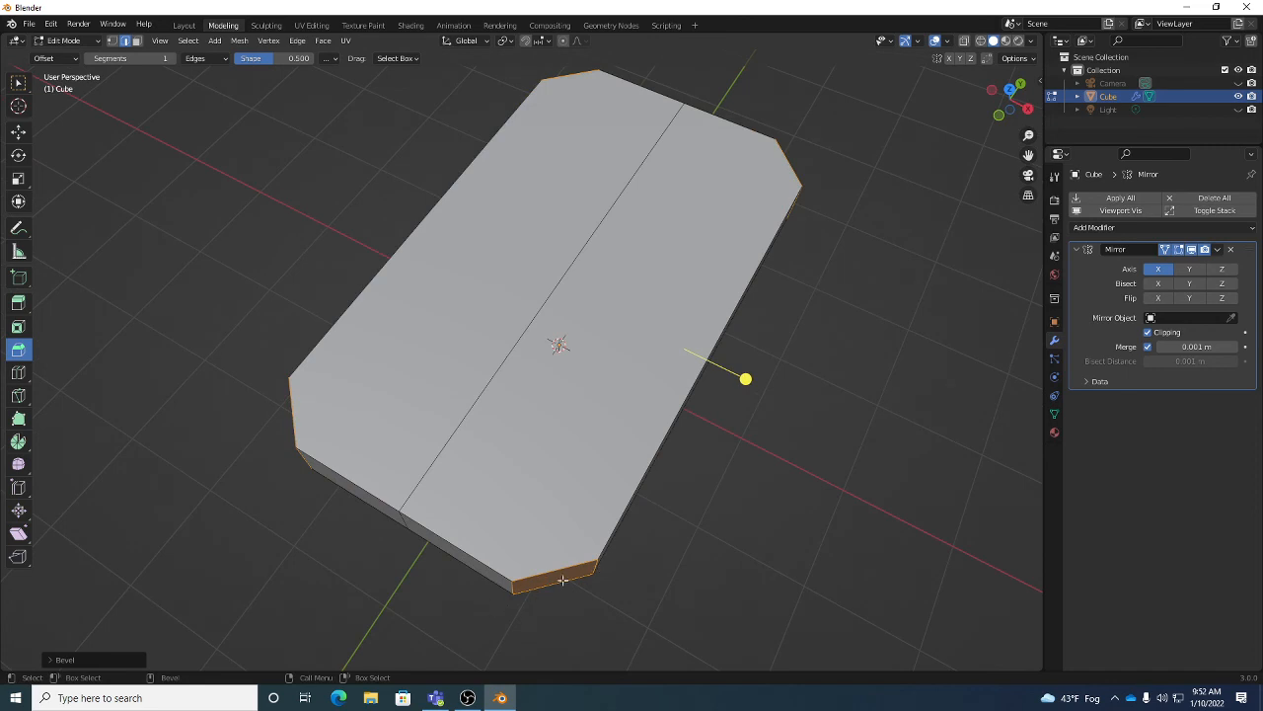
{"action": "middle_click_drag", "start_coordinate": [637, 566], "coordinate": [612, 513]}
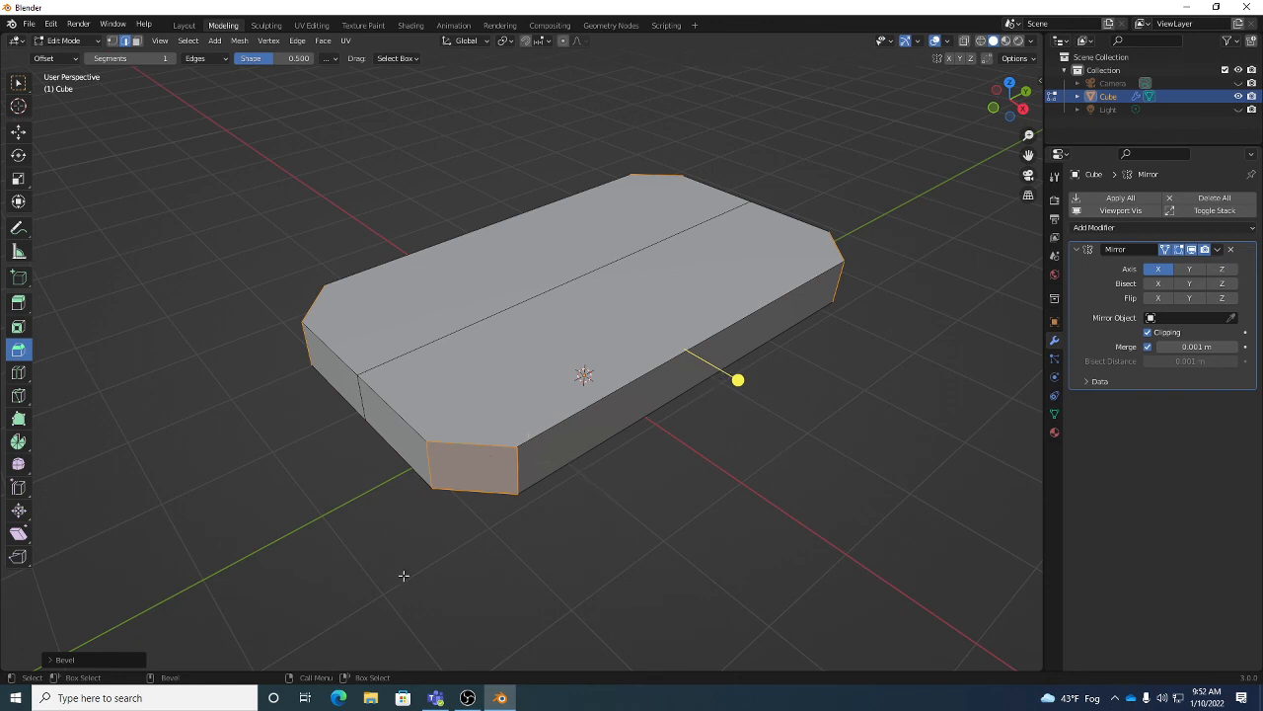
Adjust the corner bevel to a width of 0.486 m and 3 segments to round the slab's corners.
{"action": "left_click", "coordinate": [69, 660]}
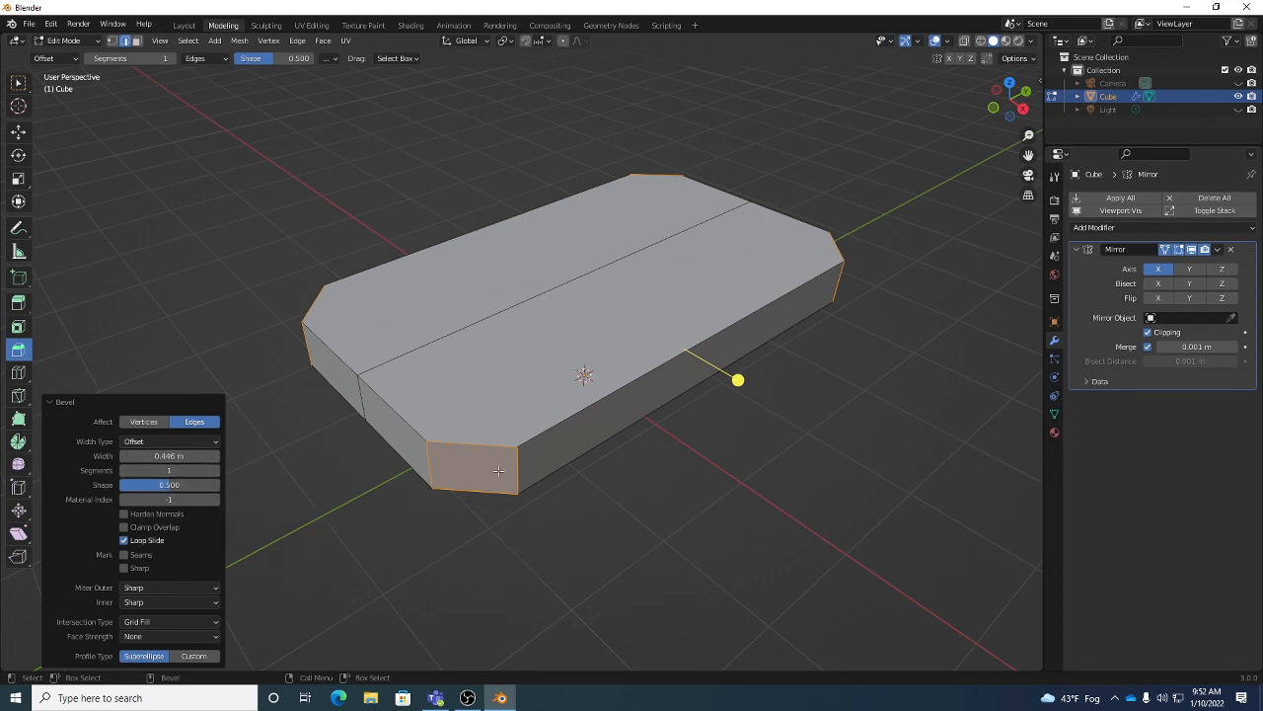
{"action": "mouse_move", "coordinate": [142, 454]}
{"action": "left_mouse_down"}
{"action": "mouse_move", "coordinate": [185, 454]}
{"action": "mouse_move", "coordinate": [141, 455]}
{"action": "left_mouse_up"}
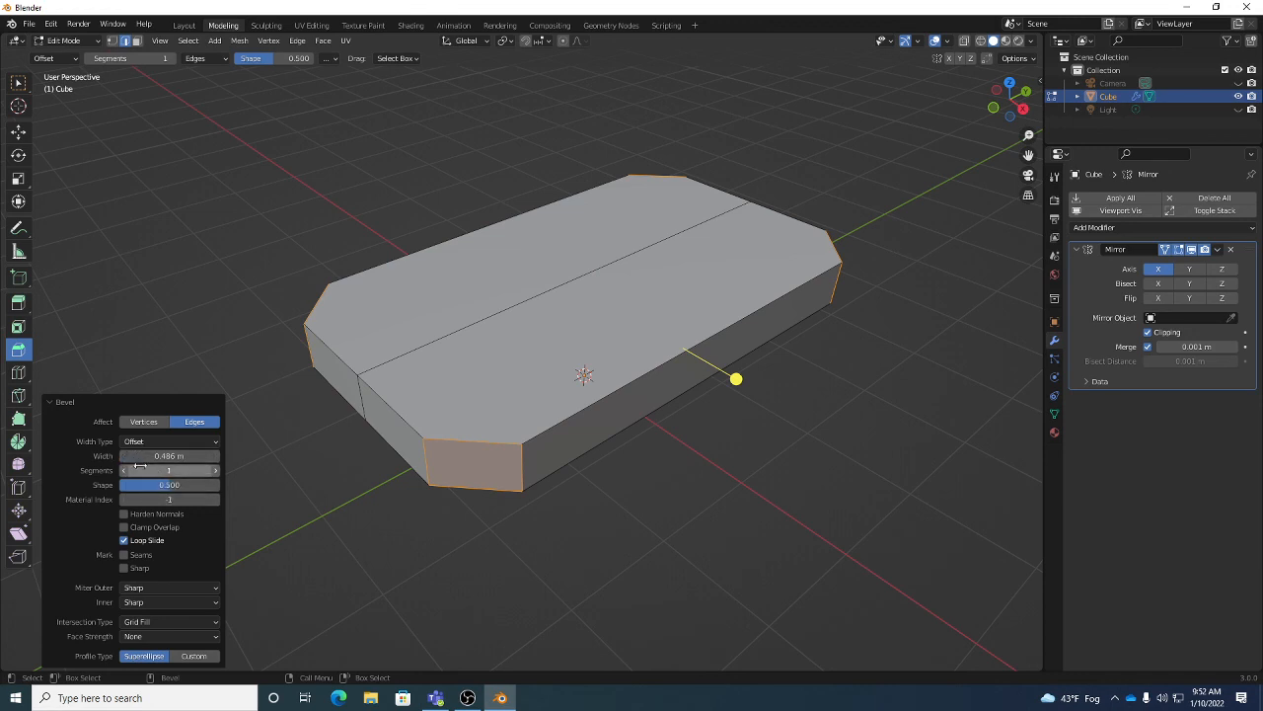
{"action": "mouse_move", "coordinate": [141, 470]}
{"action": "left_mouse_down"}
{"action": "mouse_move", "coordinate": [182, 470]}
{"action": "mouse_move", "coordinate": [159, 470]}
{"action": "left_mouse_up"}
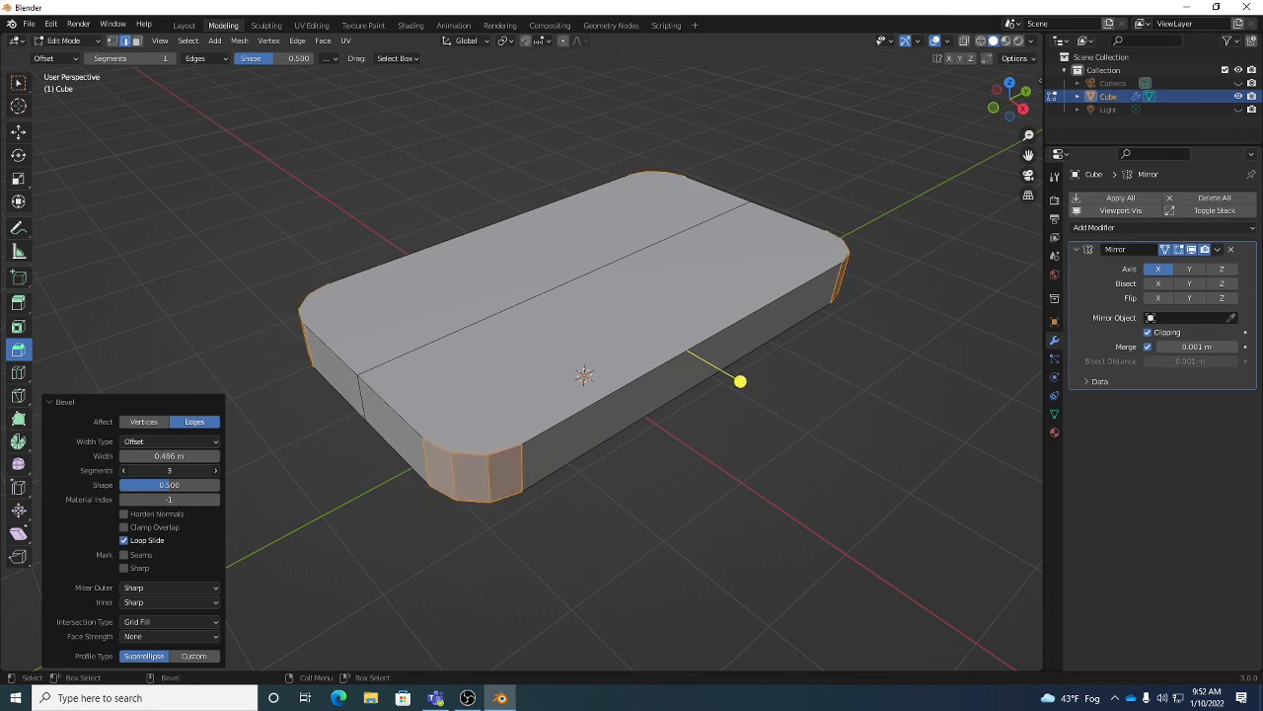
{"action": "left_click", "coordinate": [215, 470]}
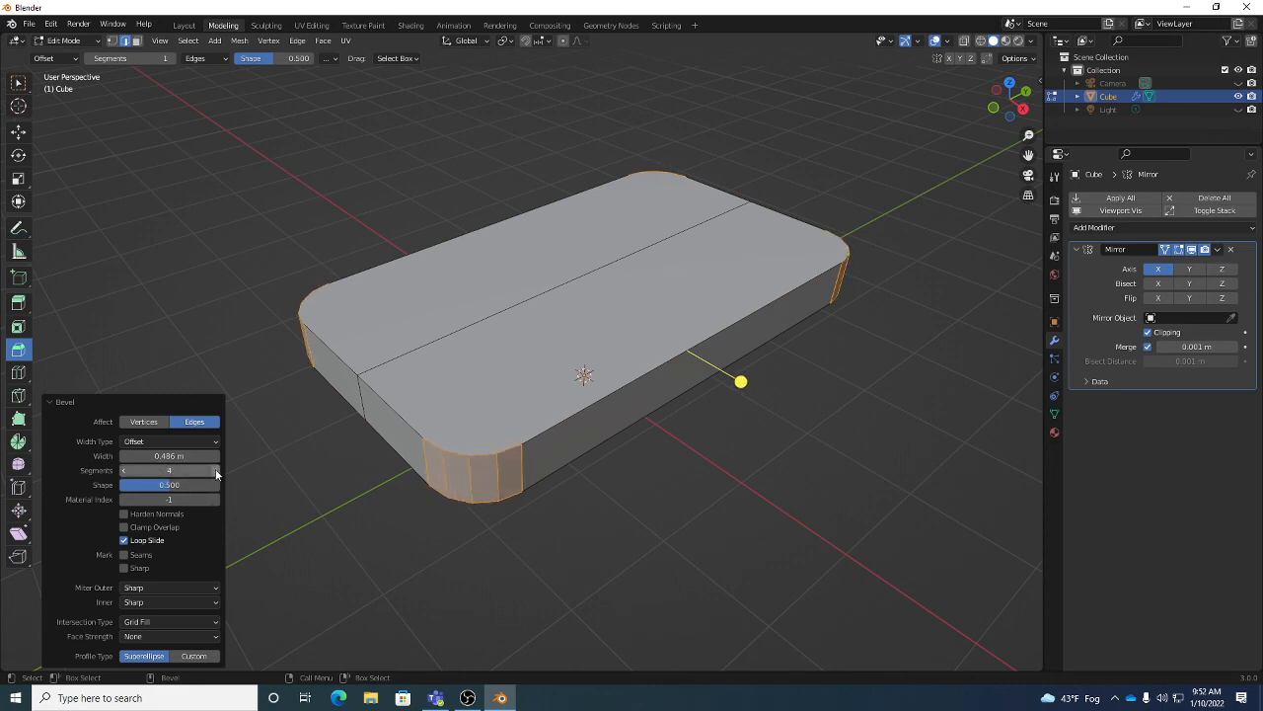
{"action": "left_click", "coordinate": [124, 471]}
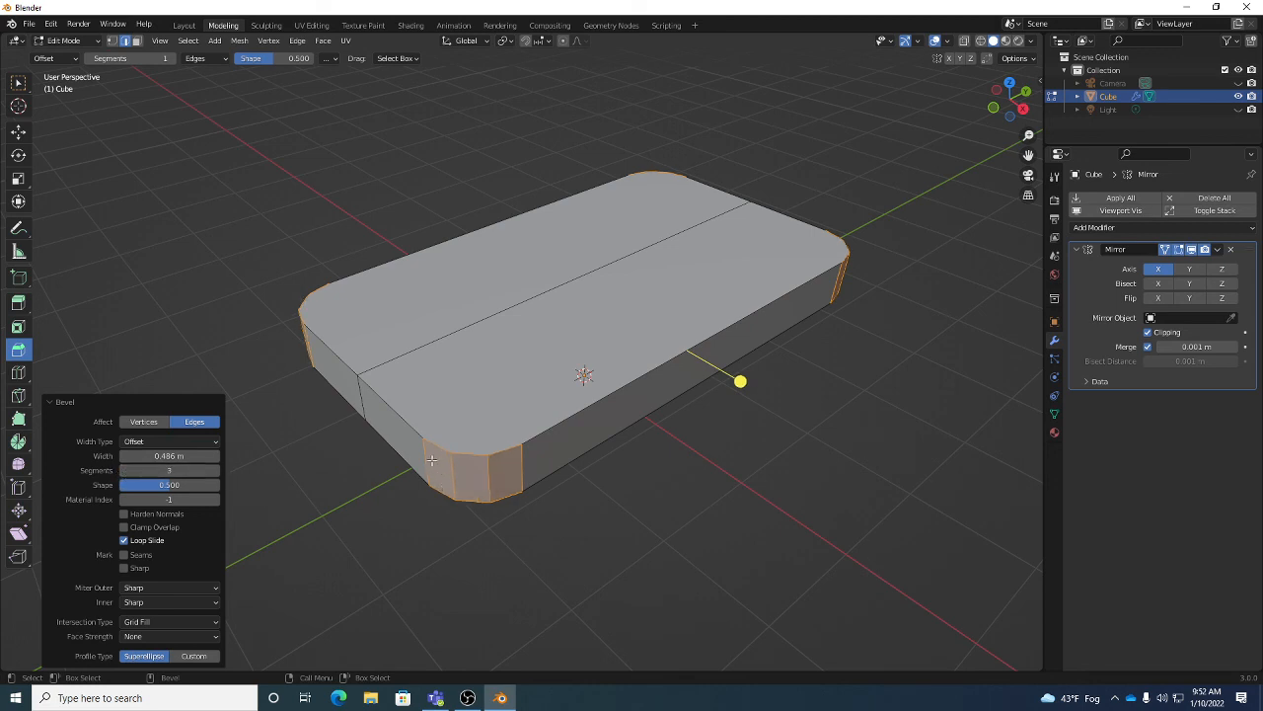
{"action": "middle_click_drag", "start_coordinate": [489, 497], "coordinate": [438, 515]}
{"action": "middle_click_drag", "start_coordinate": [515, 527], "coordinate": [562, 543]}
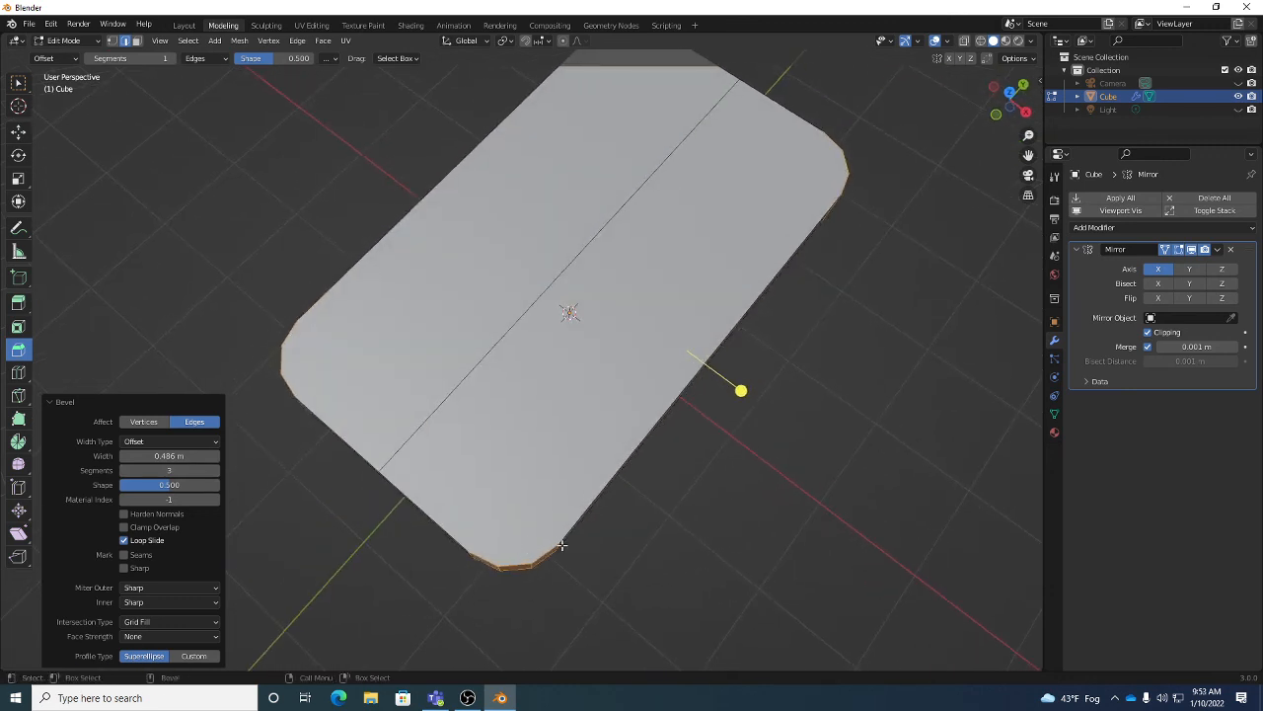
{"action": "middle_click_drag", "start_coordinate": [460, 549], "coordinate": [464, 533]}
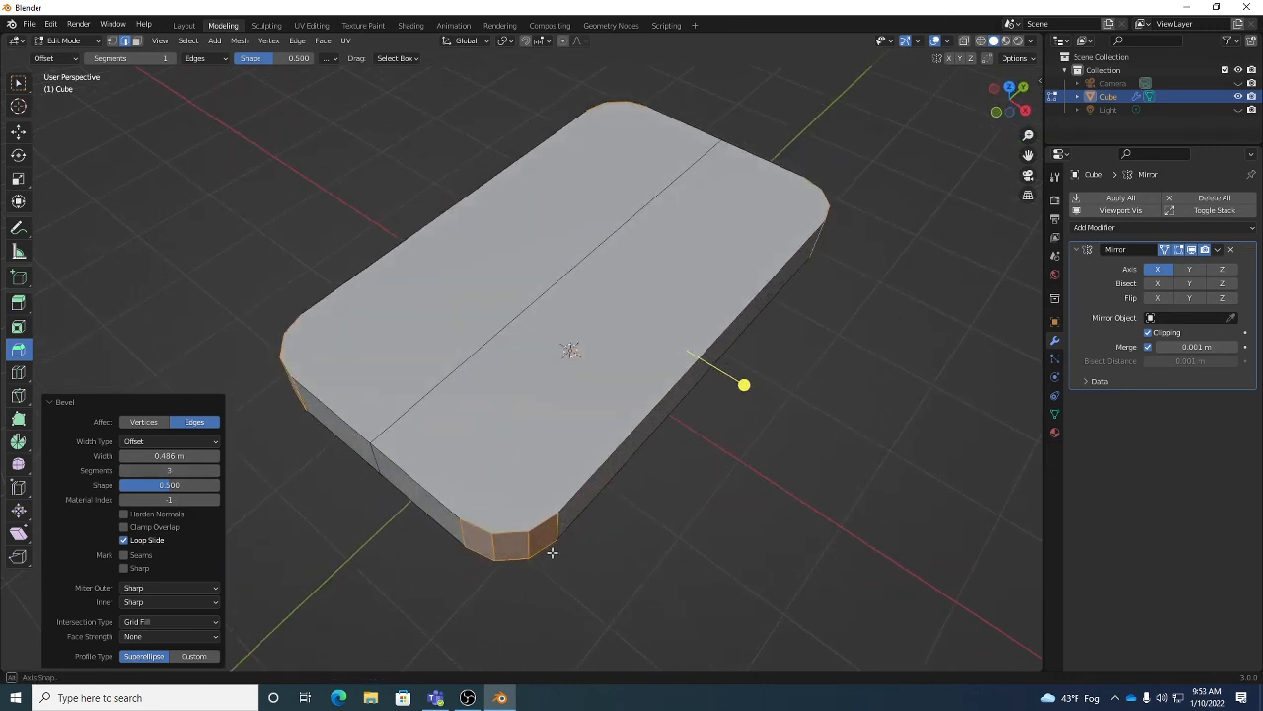
Widen the slab's corner bevel to 0.666 m and collapse the bevel settings.
{"action": "mouse_move", "coordinate": [167, 455]}
{"action": "left_mouse_down"}
{"action": "mouse_move", "coordinate": [201, 455]}
{"action": "mouse_move", "coordinate": [177, 455]}
{"action": "left_mouse_up"}
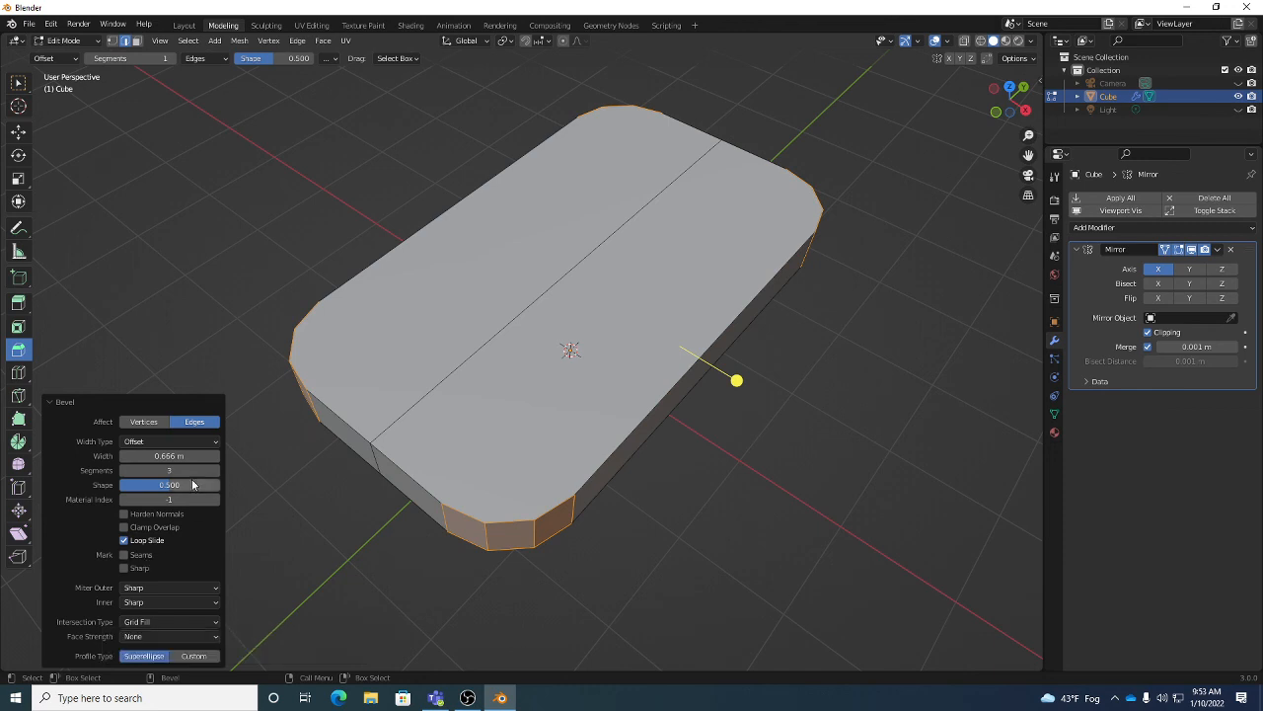
{"action": "left_click", "coordinate": [69, 401]}
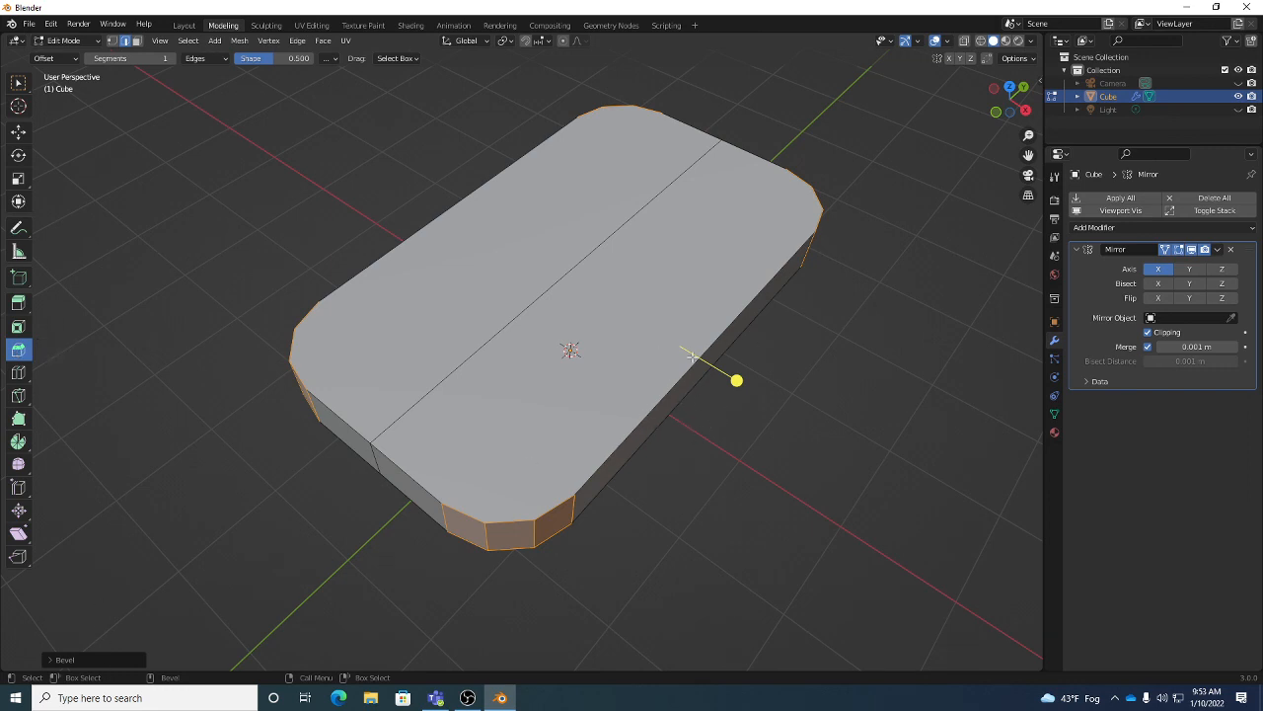
Try a further bevel with added segments on the selected corner edges and undo it.
{"action": "key", "text": "ctrl+b"}
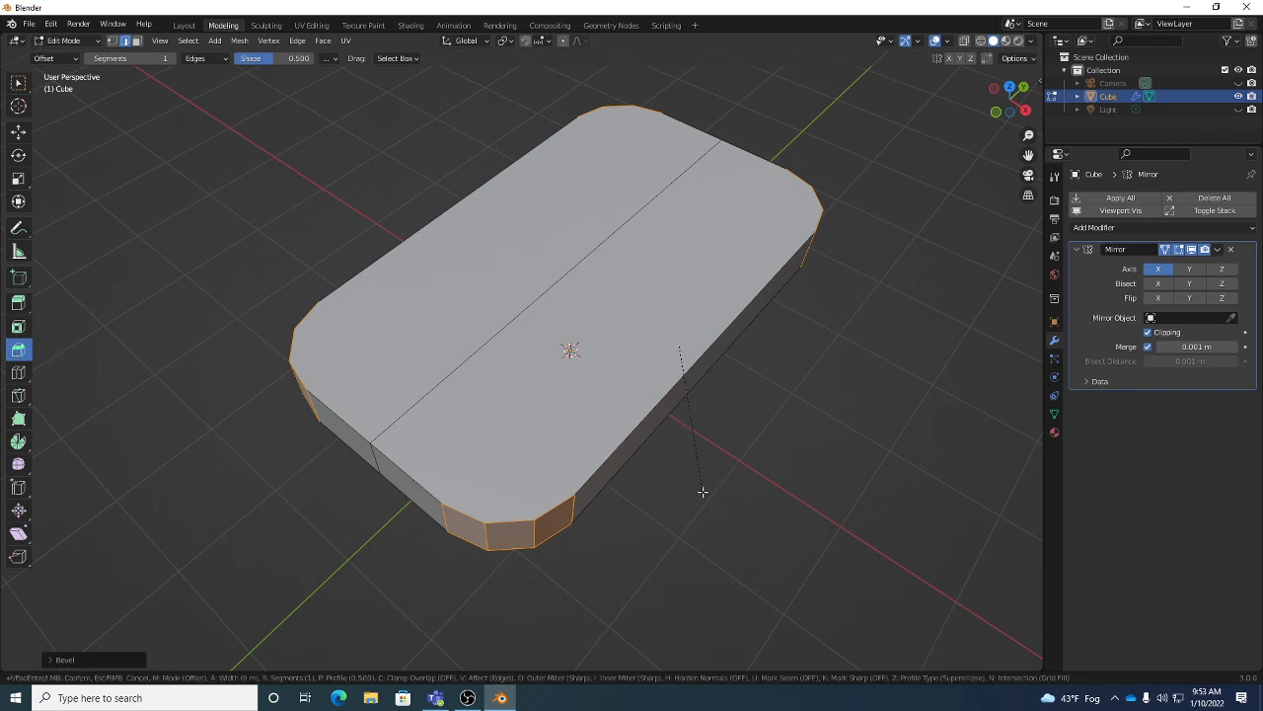
{"action": "scroll", "coordinate": [748, 493], "scroll_direction": "up", "scroll_amount": 6}
{"action": "left_click", "coordinate": [752, 476]}
{"action": "key", "text": "ctrl+z"}
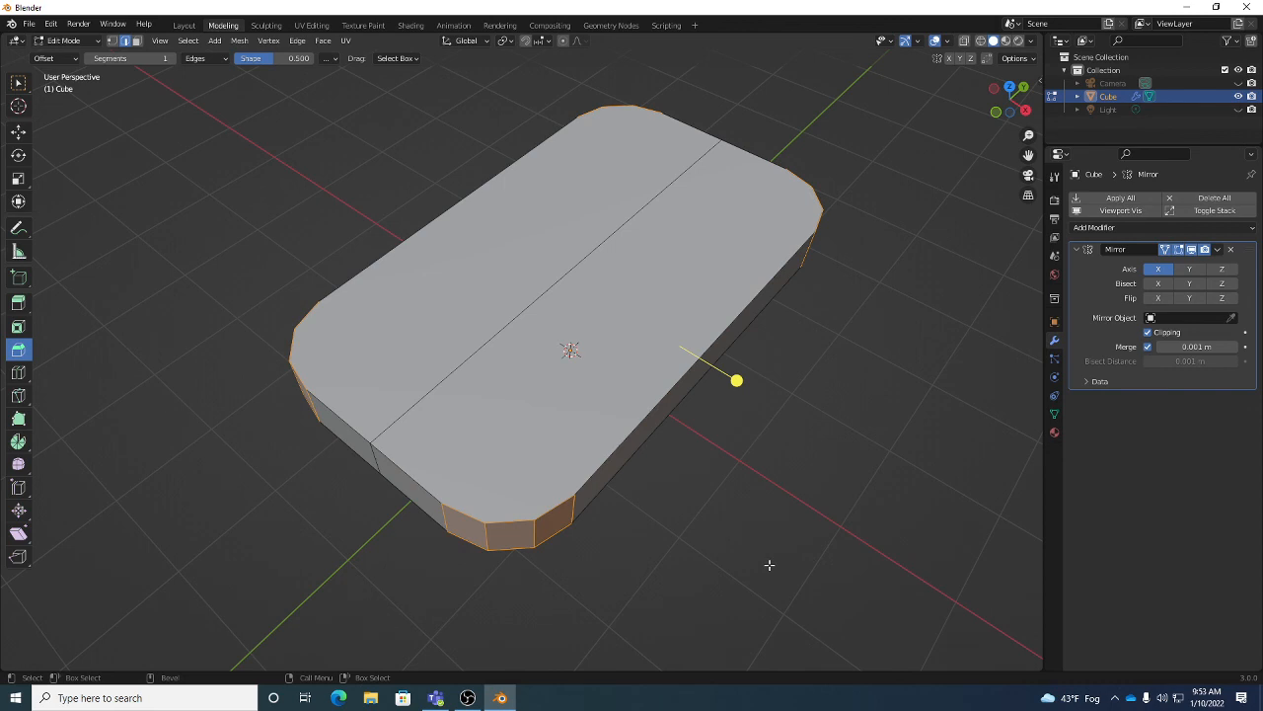
Switch to the Select Box tool and deselect the slab's bevelled corners.
{"action": "key", "text": "w"}
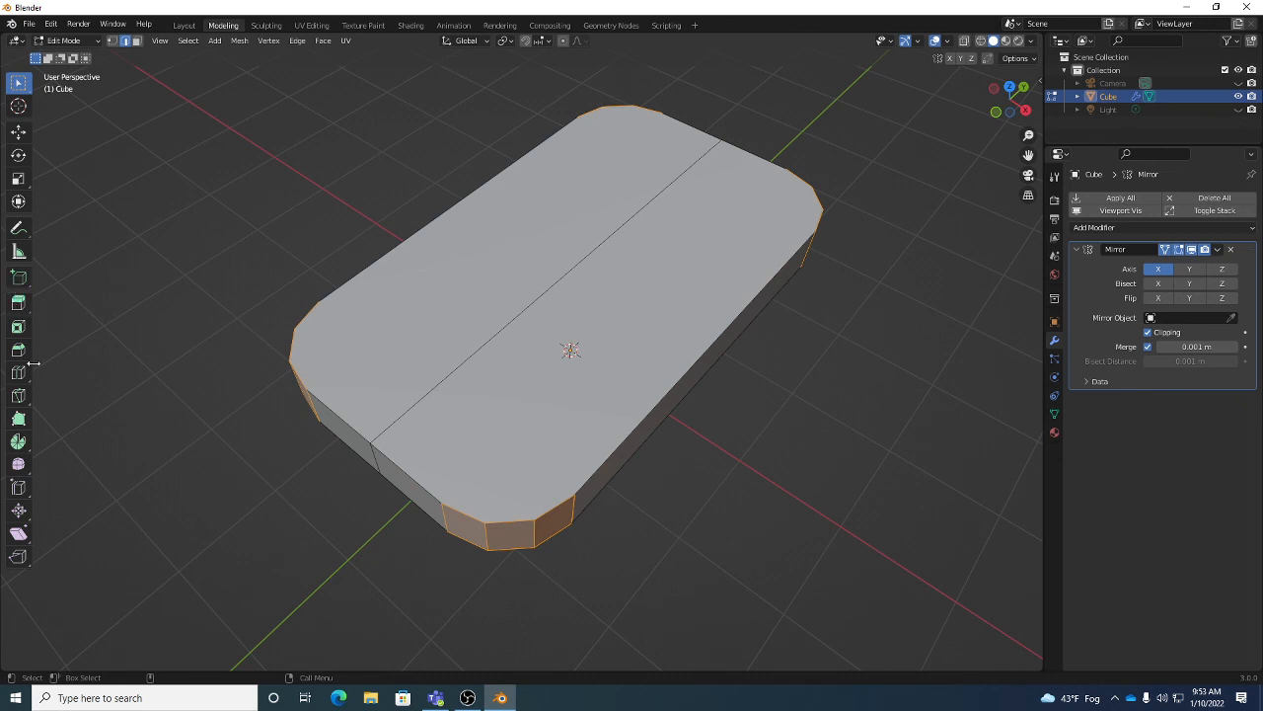
{"action": "left_click", "coordinate": [734, 507]}
{"action": "middle_click_drag", "start_coordinate": [714, 510], "coordinate": [701, 494]}
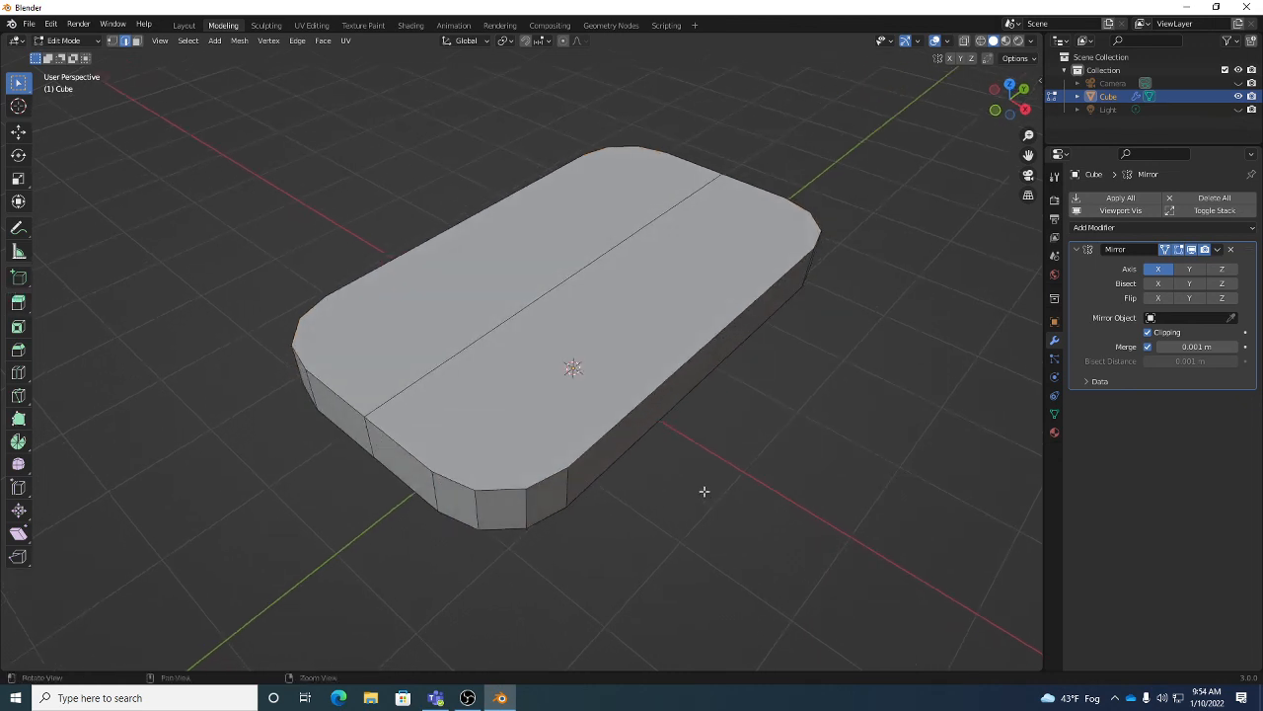
Save the scene to the Desktop as a new file named 3dmodelingB_table.blend.
{"action": "left_click", "coordinate": [28, 24]}
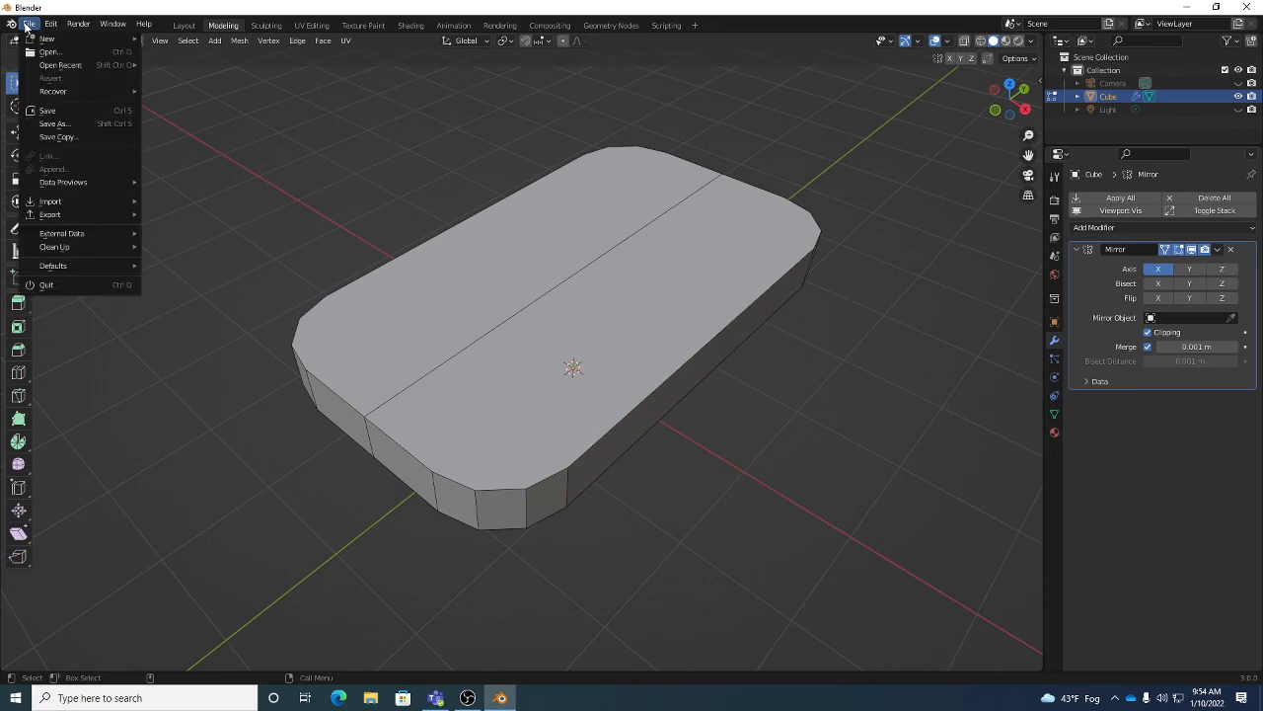
{"action": "left_click", "coordinate": [48, 125]}
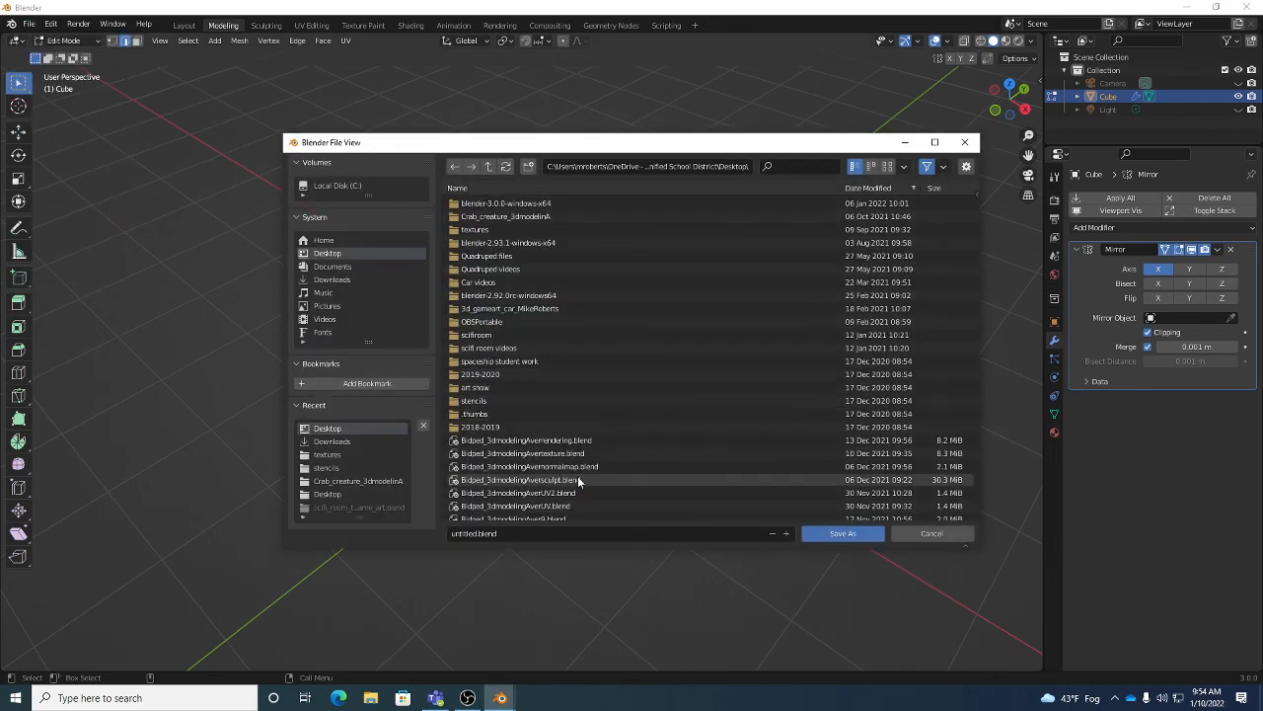
{"action": "left_click", "coordinate": [579, 534]}
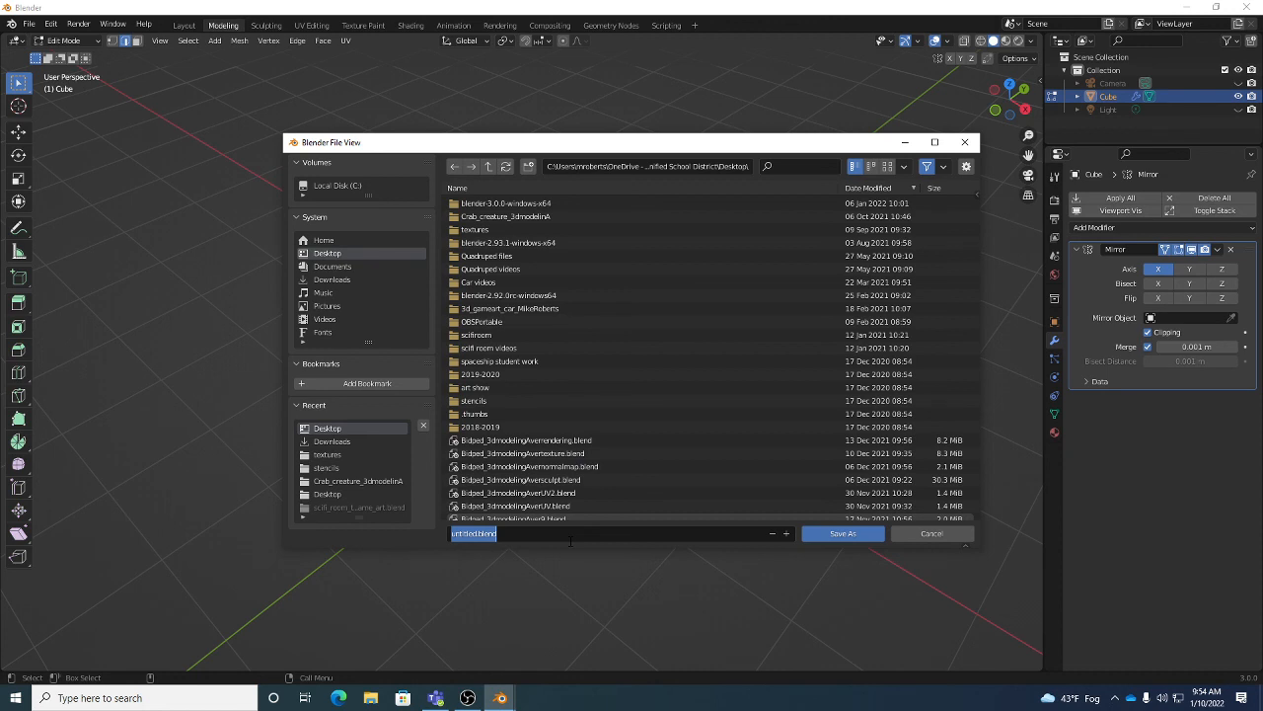
{"action": "type", "text": "3dmodelingB_table"}
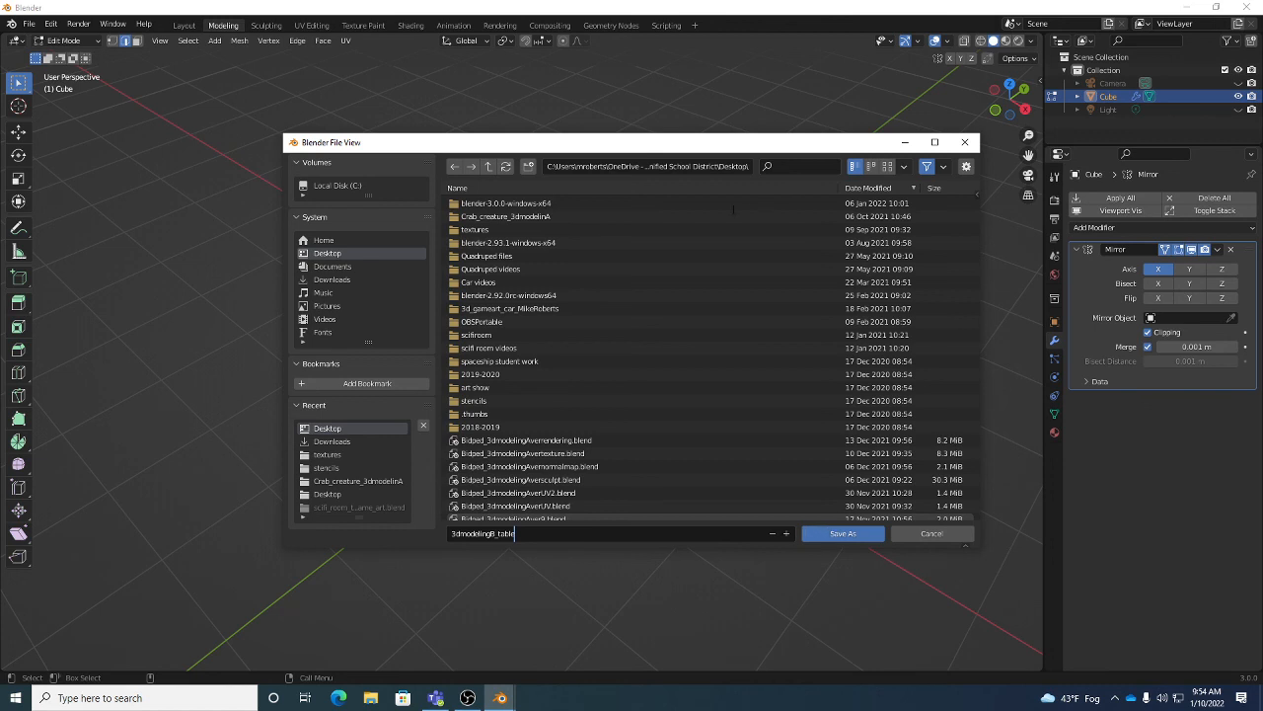
{"action": "left_click", "coordinate": [322, 253]}
{"action": "left_click", "coordinate": [324, 256]}
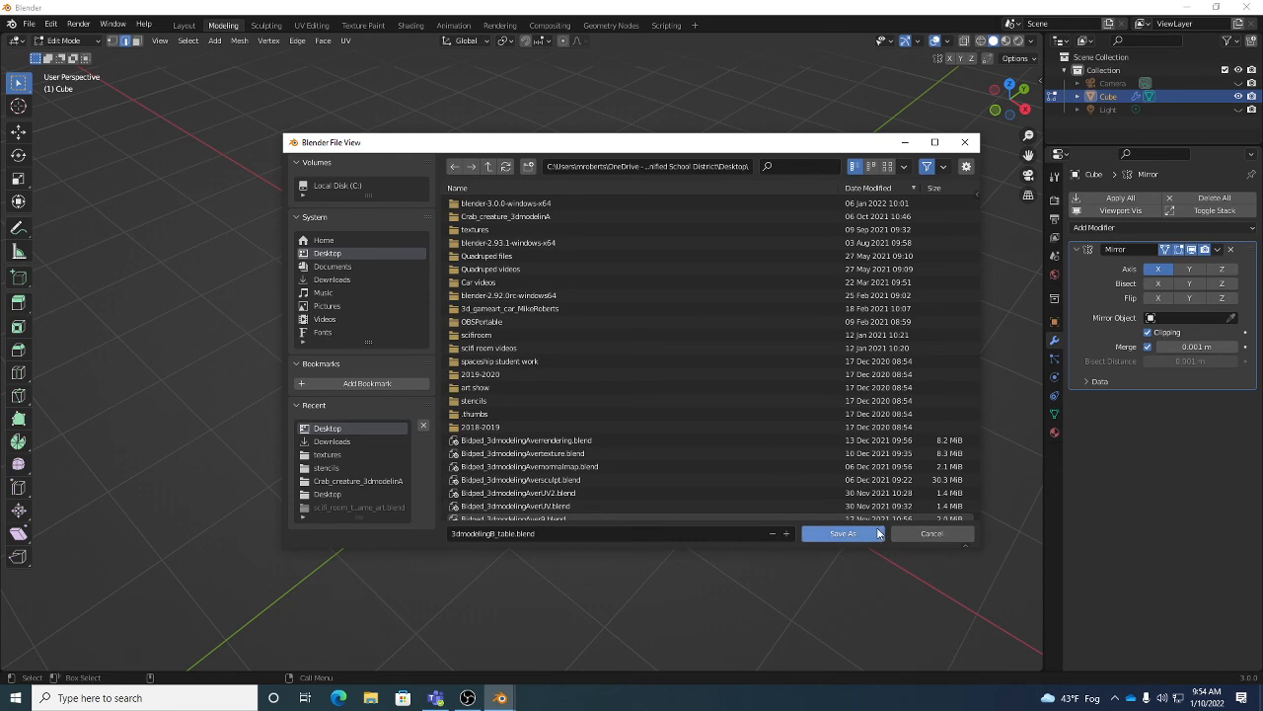
{"action": "left_click", "coordinate": [874, 533]}
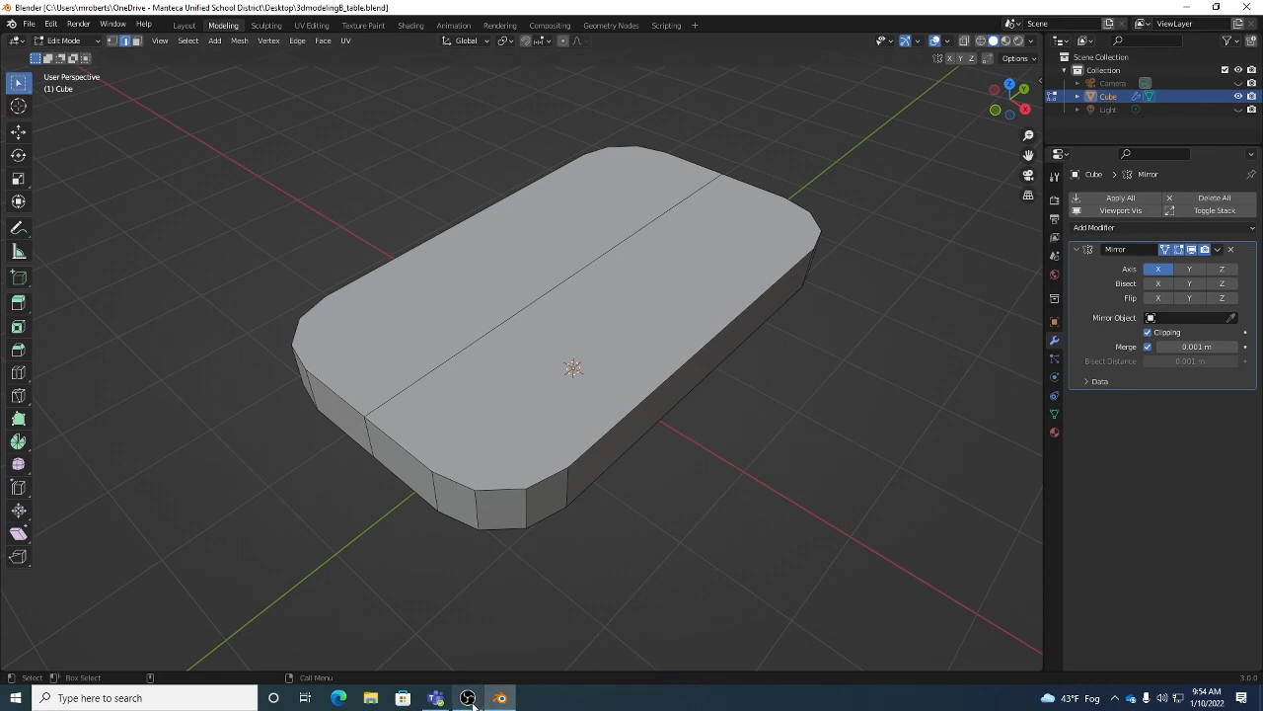
{"action": "mouse_move", "coordinate": [470, 699]}
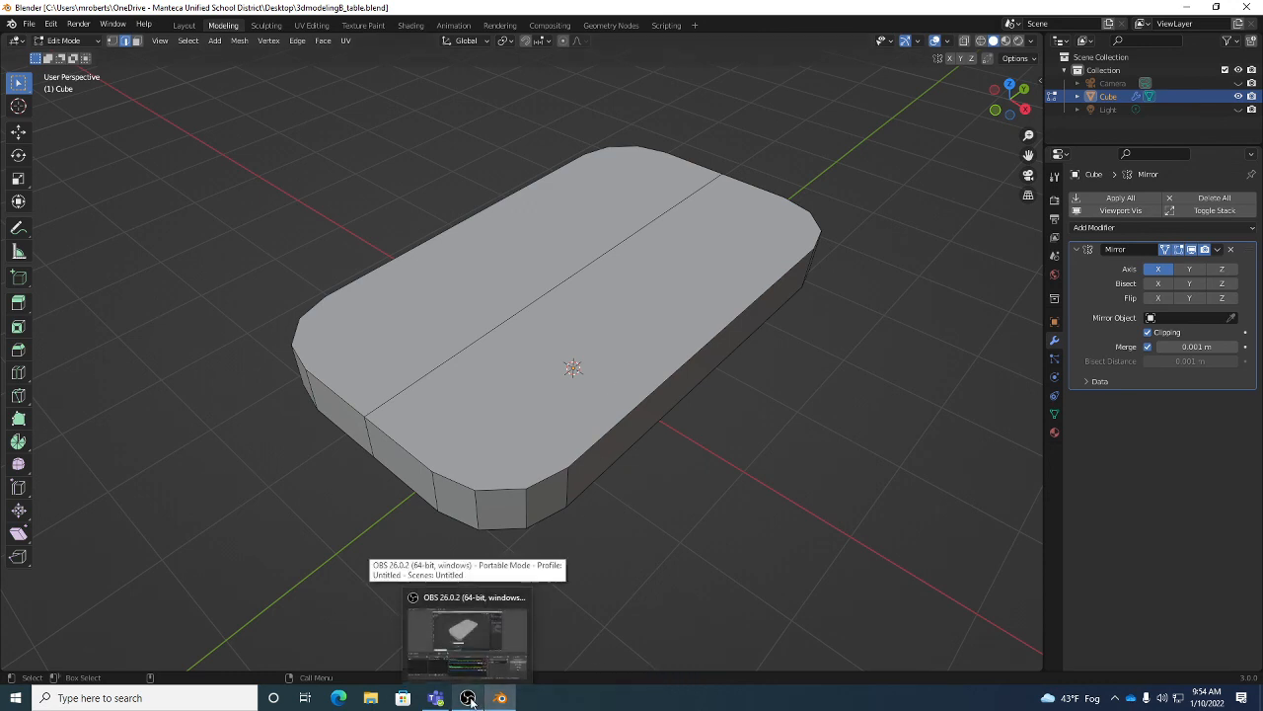
{"action": "left_click", "coordinate": [469, 699]}
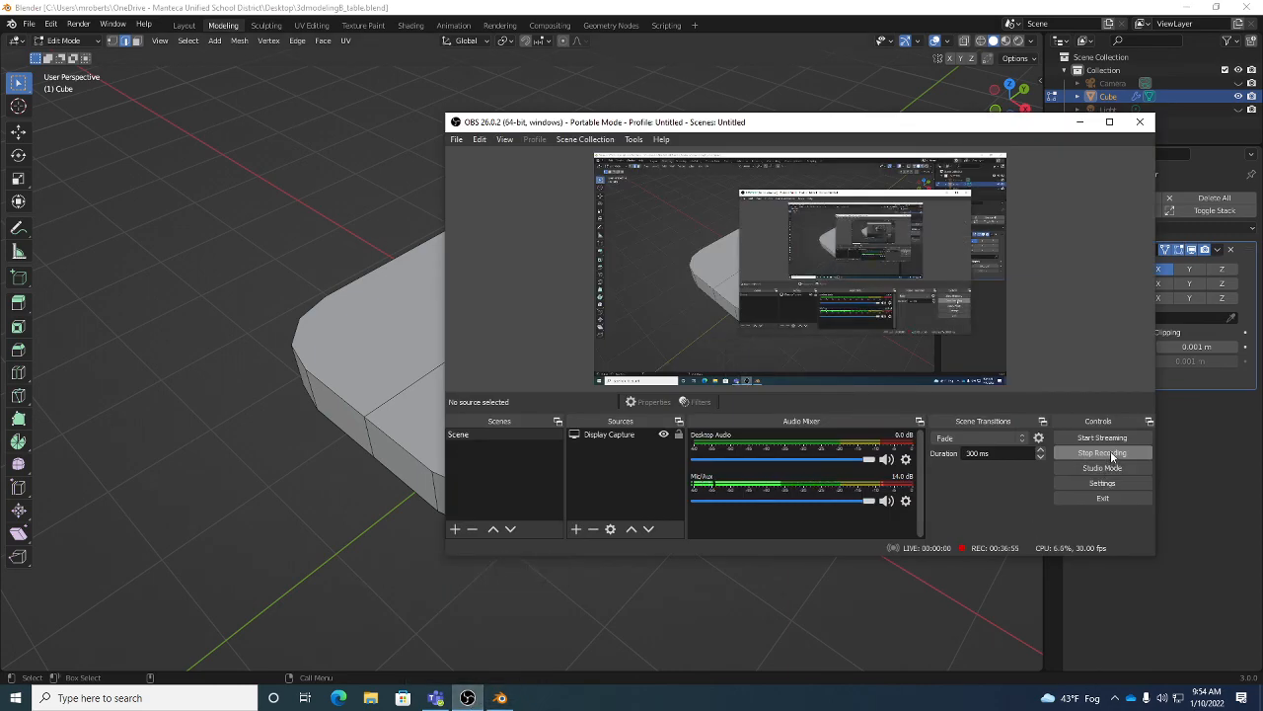